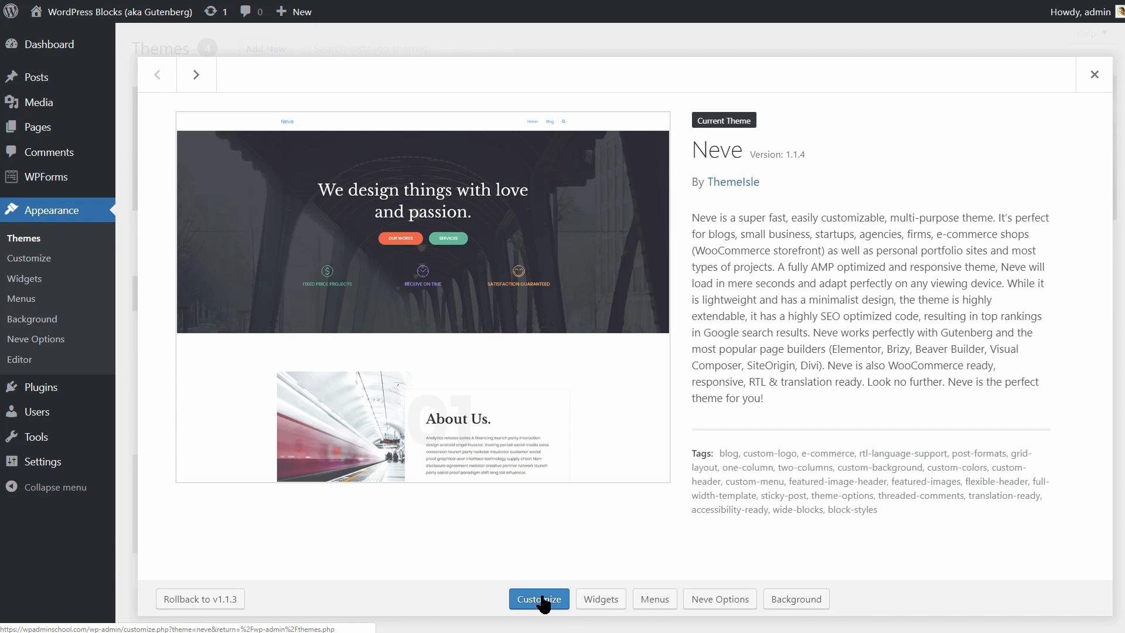
Try a narrower content width in Neve's layout settings, restore it to 100, and save.
{"action": "left_click", "coordinate": [719, 600]}
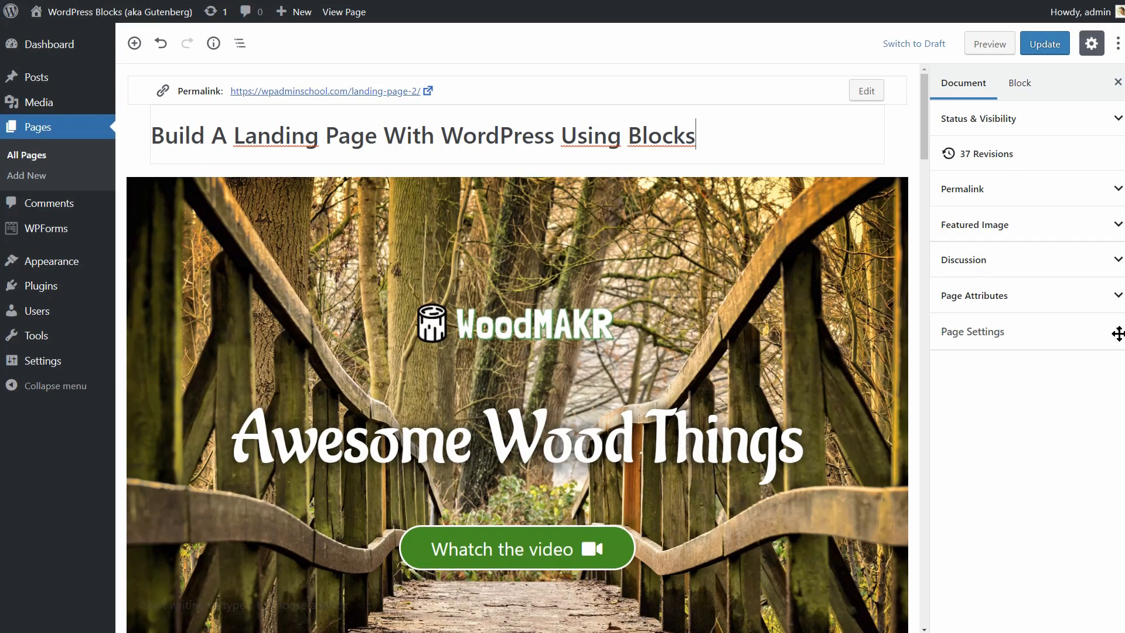
{"action": "left_click", "coordinate": [1116, 333]}
{"action": "scroll", "coordinate": [1067, 416], "scroll_direction": "down", "scroll_amount": 3}
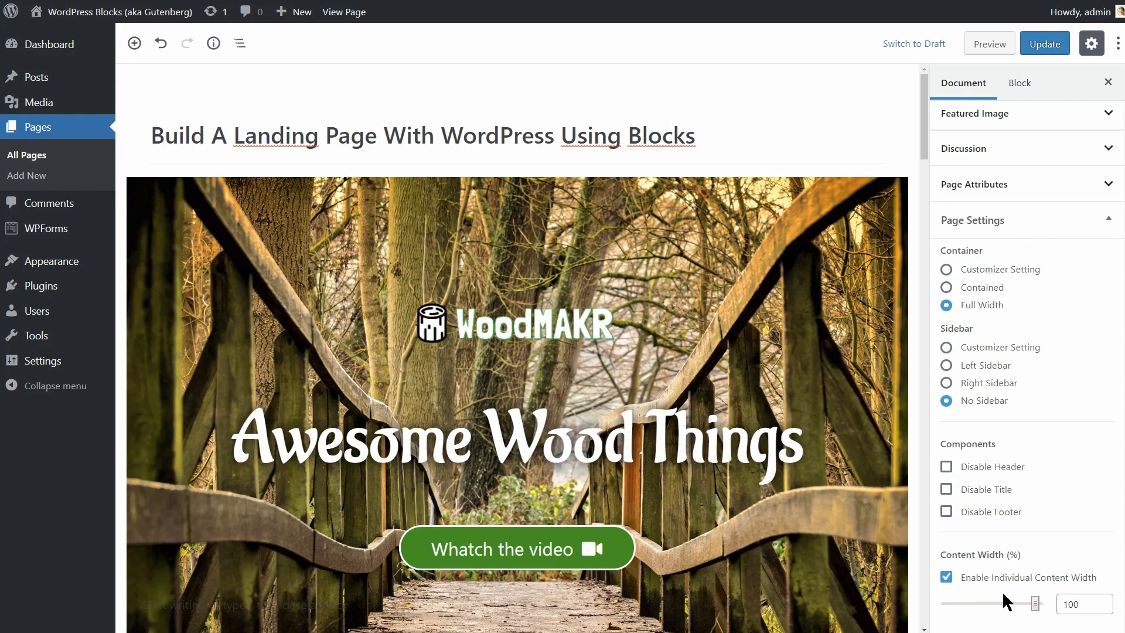
{"action": "mouse_move", "coordinate": [1035, 603]}
{"action": "left_mouse_down"}
{"action": "mouse_move", "coordinate": [1023, 605]}
{"action": "mouse_move", "coordinate": [1039, 607]}
{"action": "left_mouse_up"}
{"action": "key", "text": "ctrl+s"}
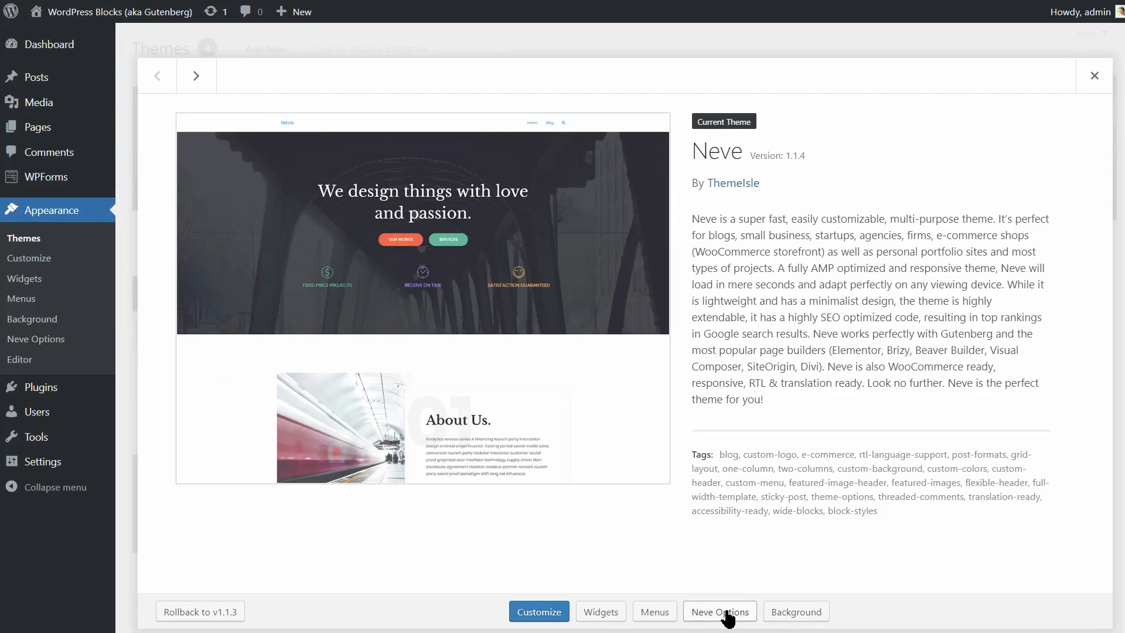
Activate the Otter Blocks plugin from Neve's Useful Plugins list.
{"action": "left_click", "coordinate": [727, 616]}
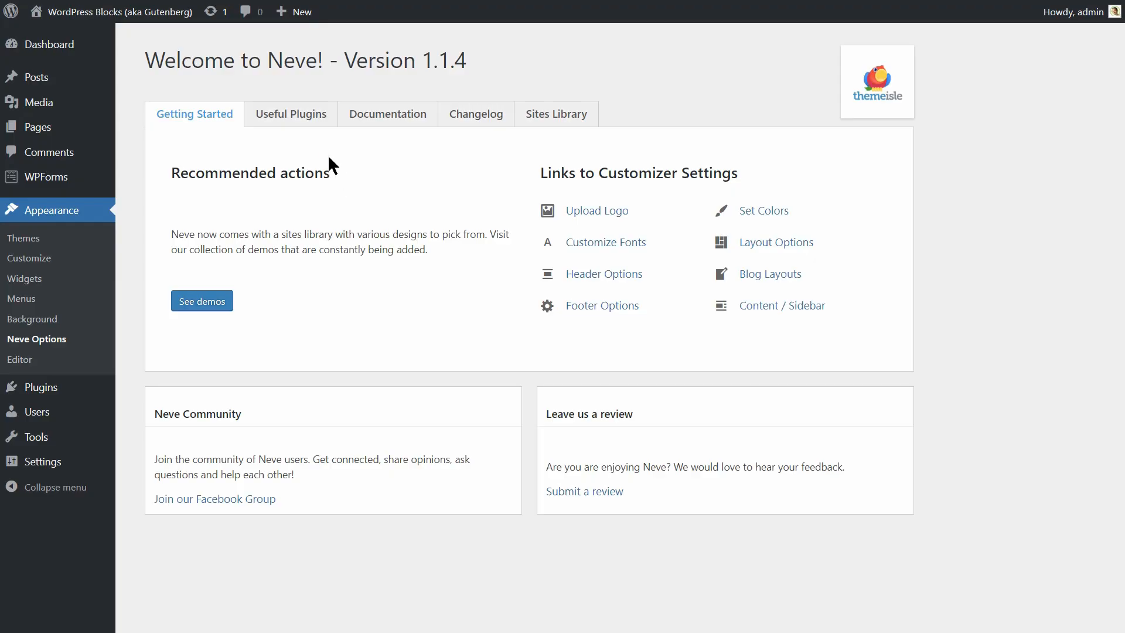
{"action": "left_click", "coordinate": [311, 130]}
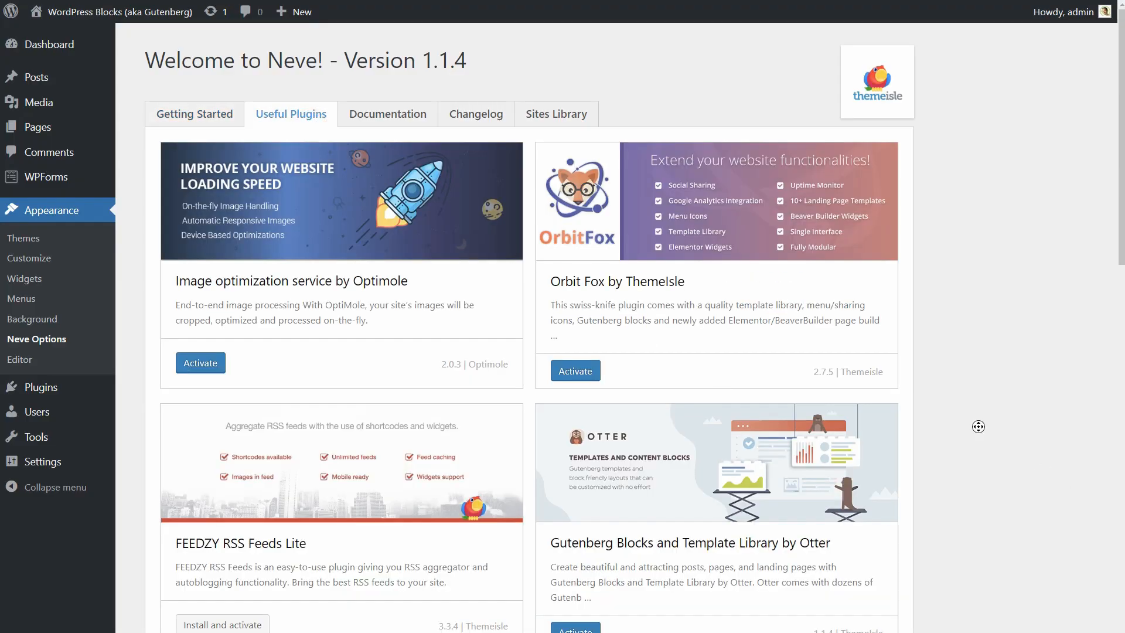
{"action": "scroll", "coordinate": [979, 469], "scroll_direction": "down", "scroll_amount": 1}
{"action": "scroll", "coordinate": [979, 495], "scroll_direction": "down", "scroll_amount": 3}
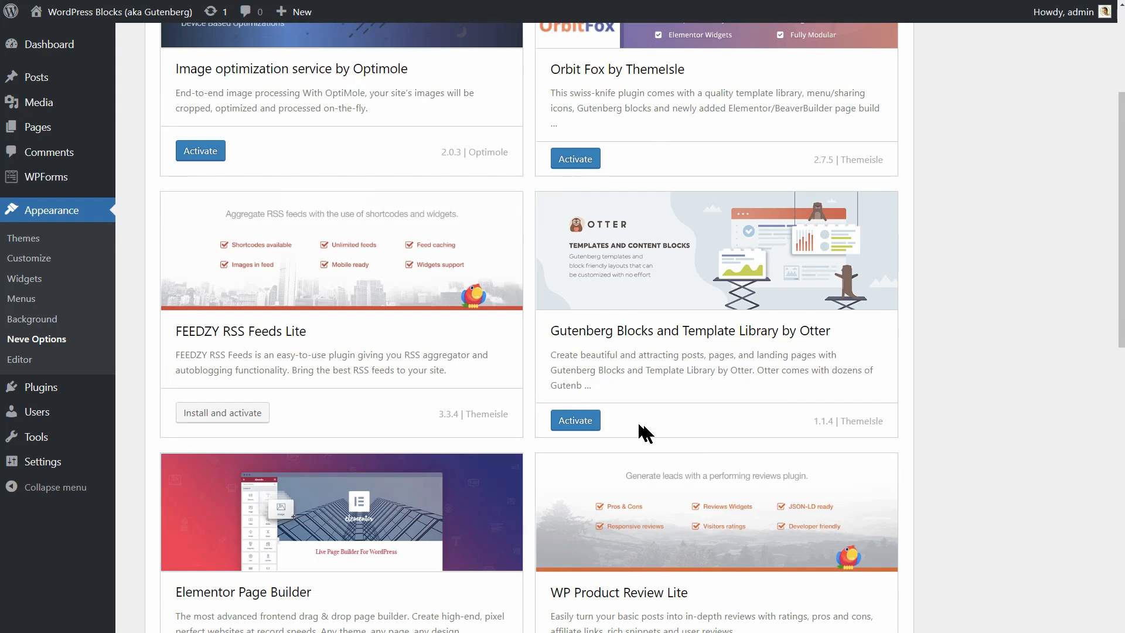
{"action": "left_click", "coordinate": [588, 420]}
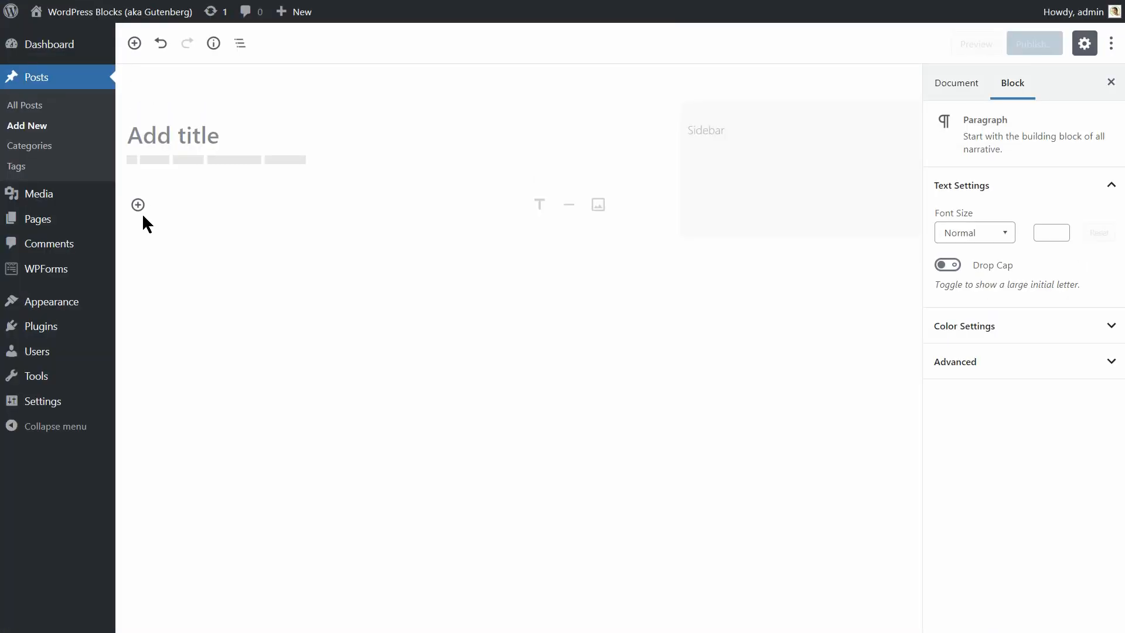
Insert a heading reading 'Landing Page' and set it to level H4.
{"action": "left_click", "coordinate": [138, 205]}
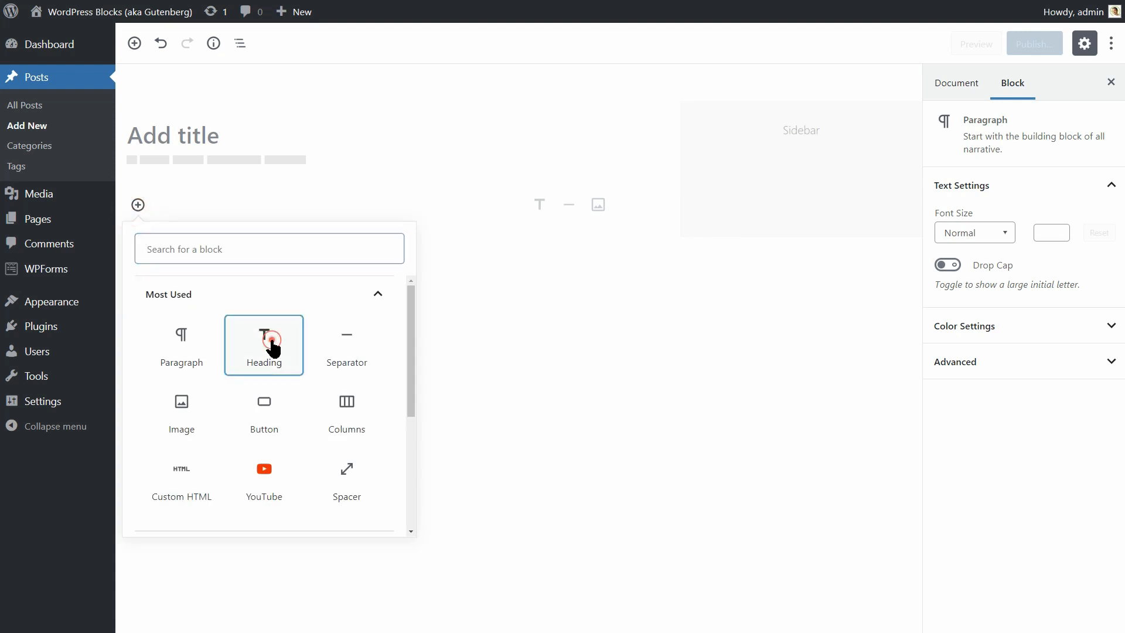
{"action": "left_click", "coordinate": [267, 345]}
{"action": "type", "text": "Landin"}
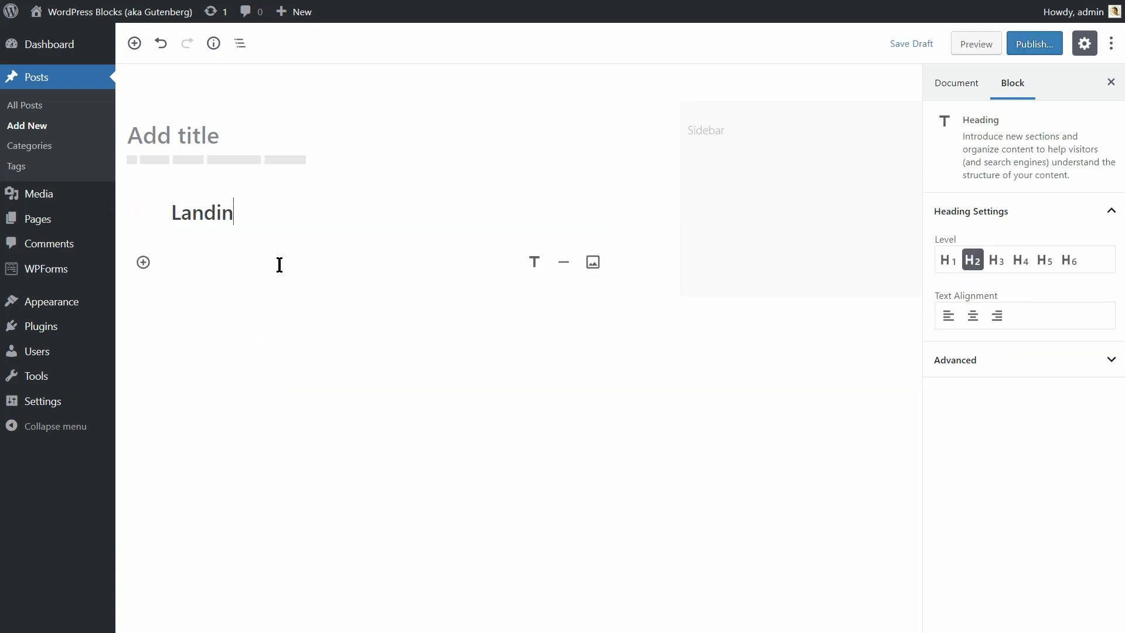
{"action": "type", "text": "g Page"}
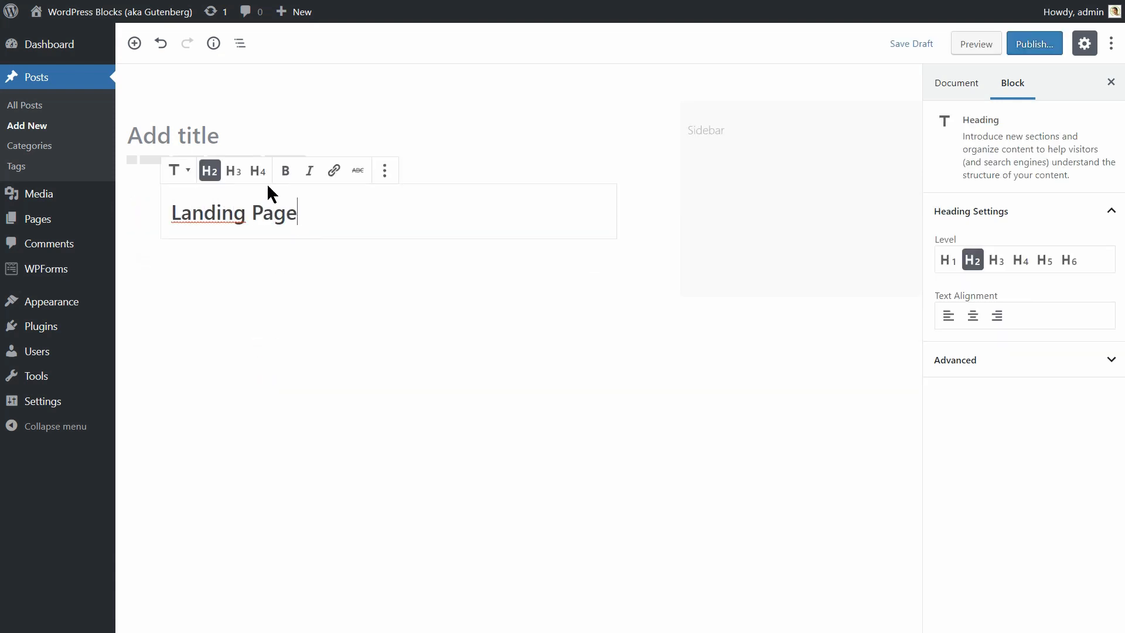
{"action": "left_click", "coordinate": [233, 170]}
{"action": "left_click", "coordinate": [258, 171]}
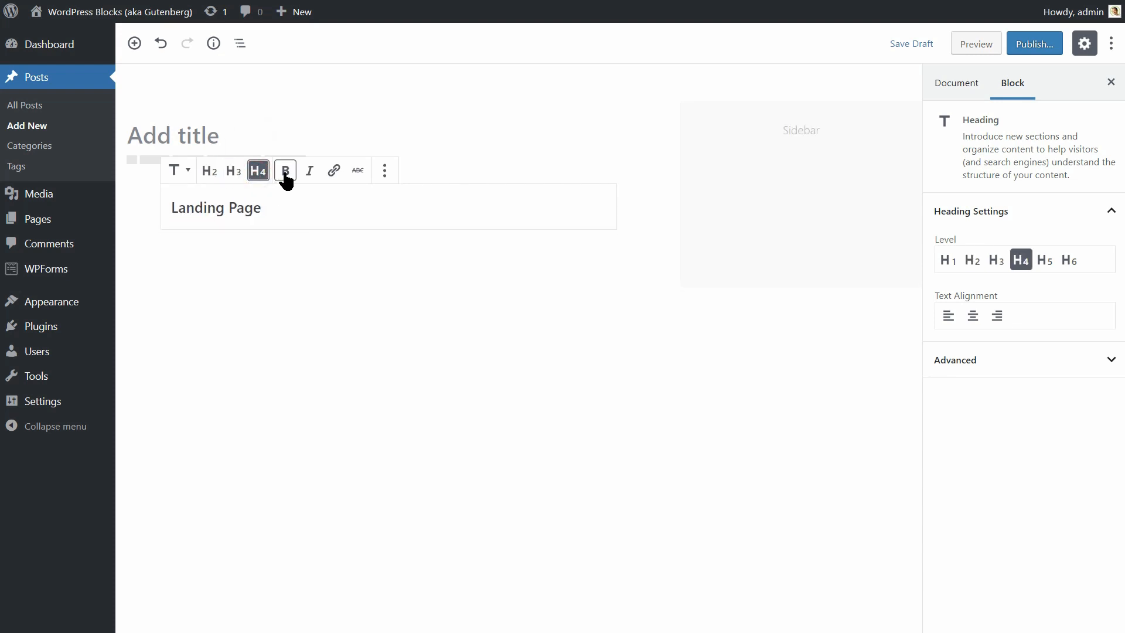
{"action": "left_click", "coordinate": [332, 172]}
{"action": "left_click", "coordinate": [347, 202]}
Left-align the Landing Page heading.
{"action": "left_click", "coordinate": [971, 316]}
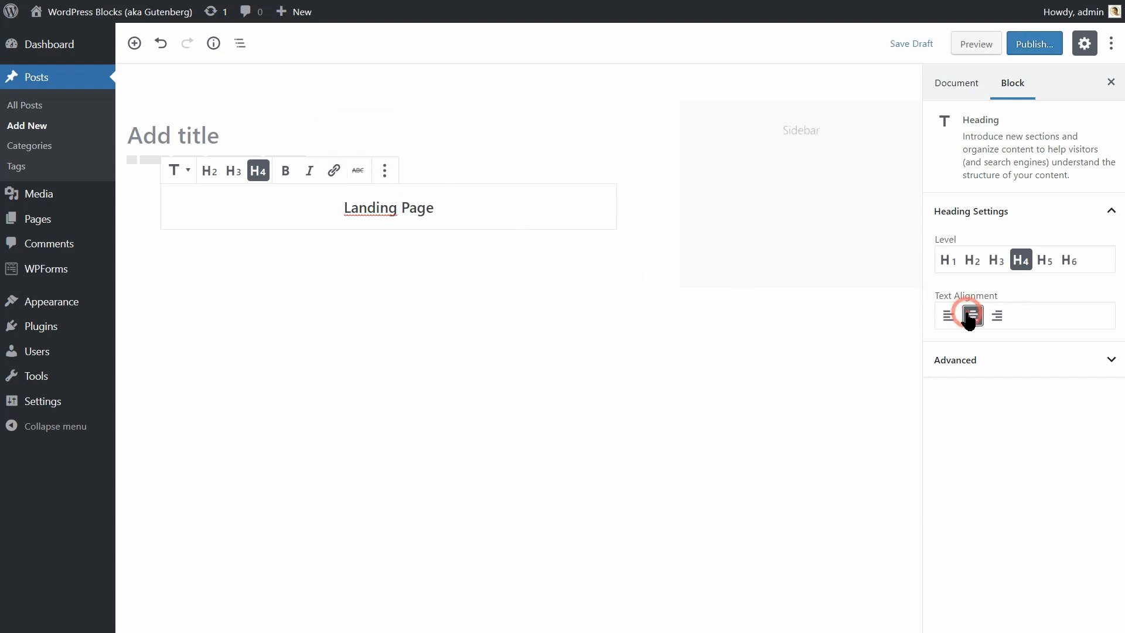
{"action": "left_click", "coordinate": [996, 316]}
{"action": "left_click", "coordinate": [972, 316]}
{"action": "left_click", "coordinate": [948, 316]}
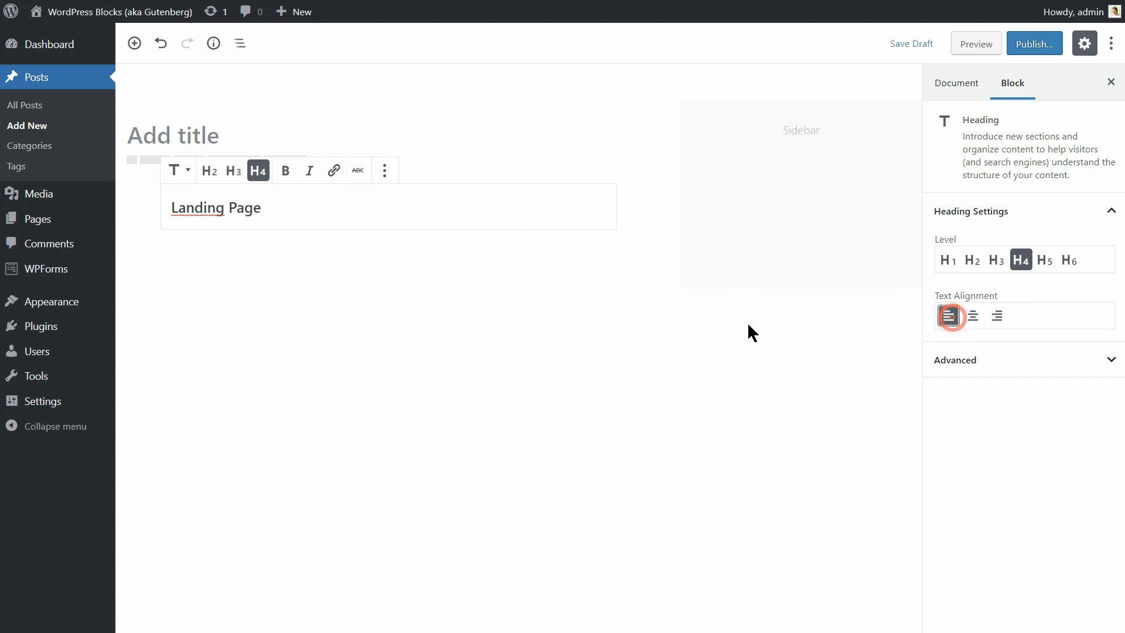
{"action": "left_click", "coordinate": [144, 255]}
Insert an Advanced Heading reading 'Advanced Landing Page', coloured blue at font size 35.
{"action": "left_click", "coordinate": [275, 404]}
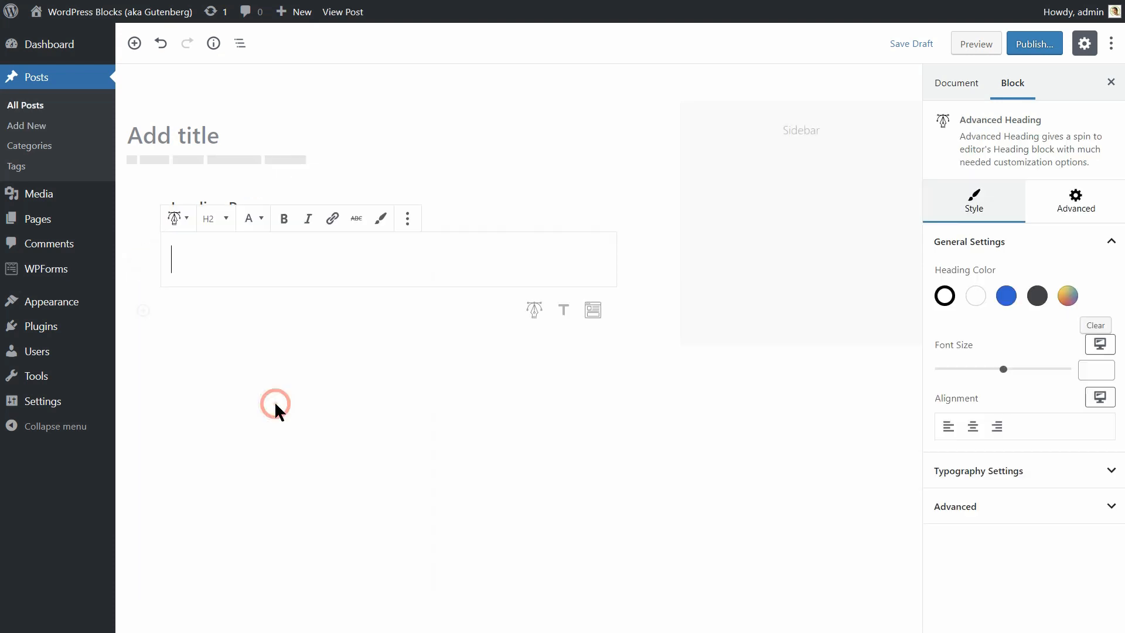
{"action": "type", "text": "Advanced Landing Page"}
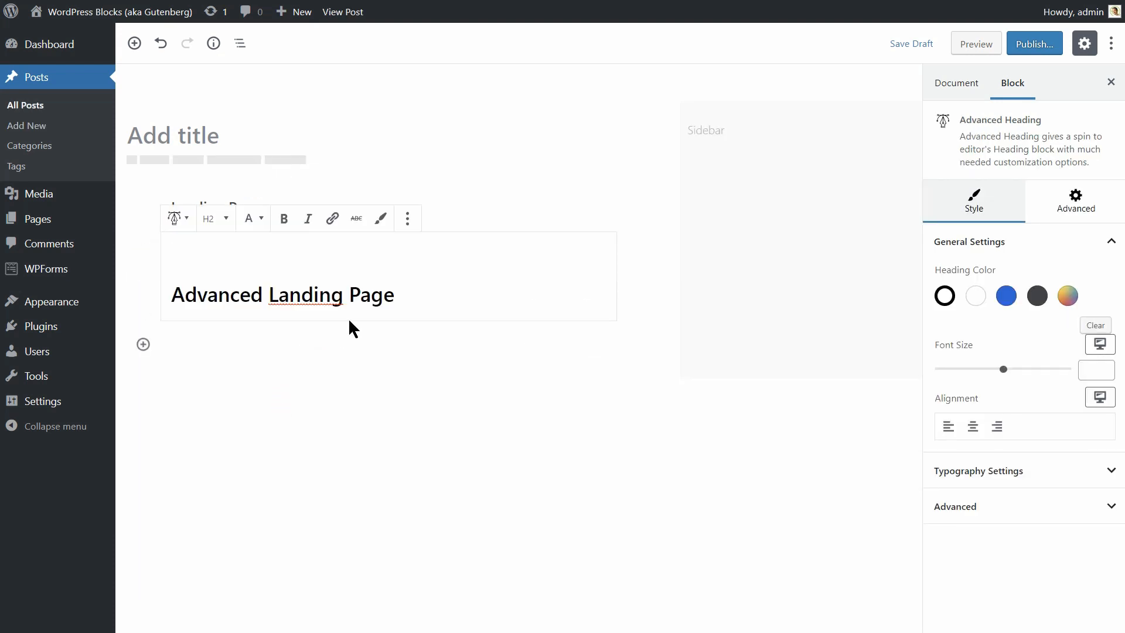
{"action": "triple_click", "coordinate": [440, 293]}
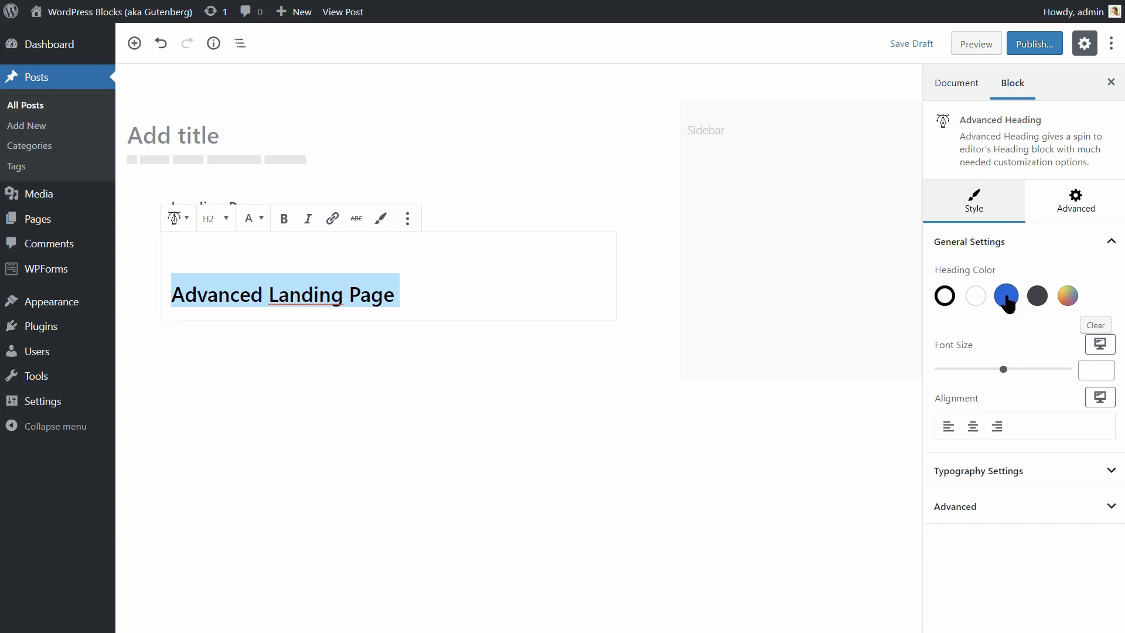
{"action": "left_click", "coordinate": [1006, 297]}
{"action": "left_click", "coordinate": [1003, 369]}
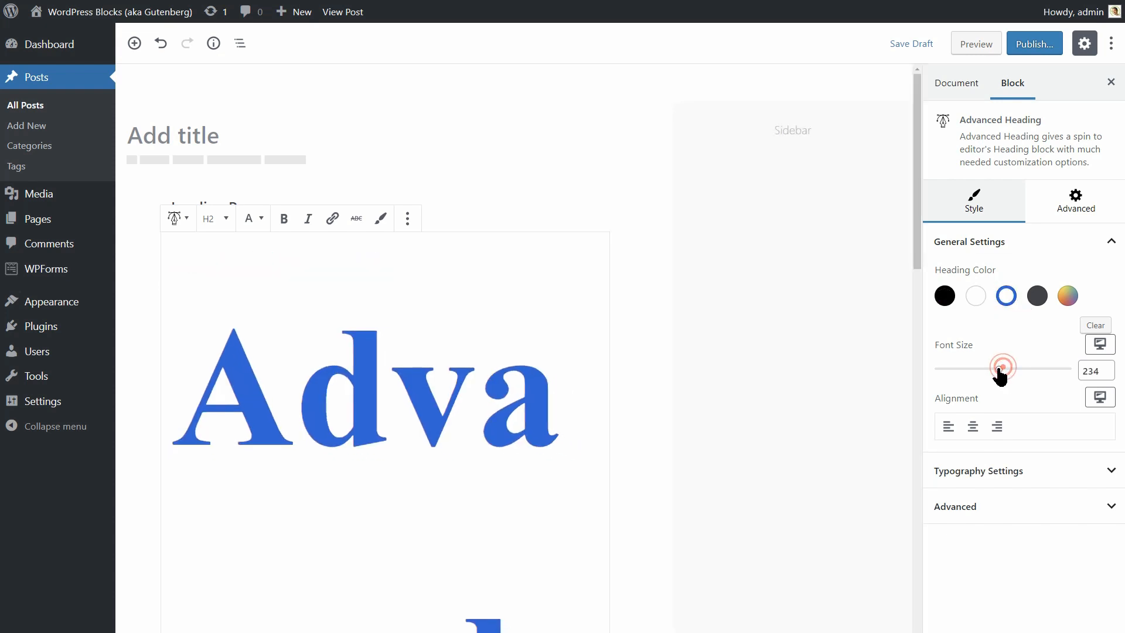
{"action": "left_click_drag", "start_coordinate": [1001, 370], "coordinate": [950, 376]}
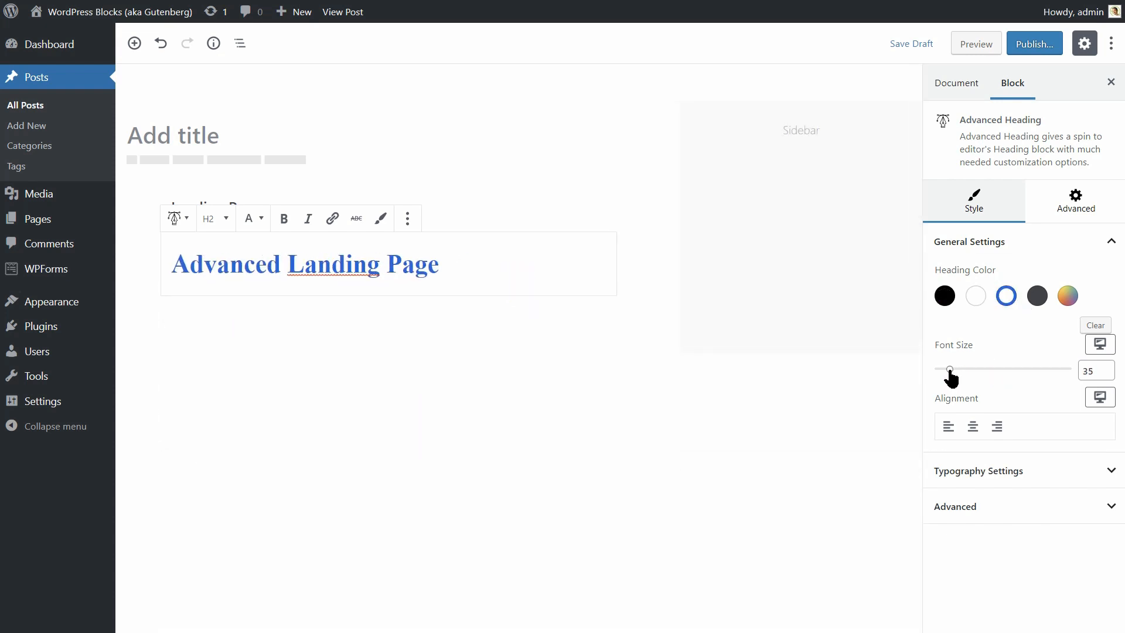
Set the advanced heading's font family to ABeeZee under Typography Settings.
{"action": "left_click", "coordinate": [1015, 466]}
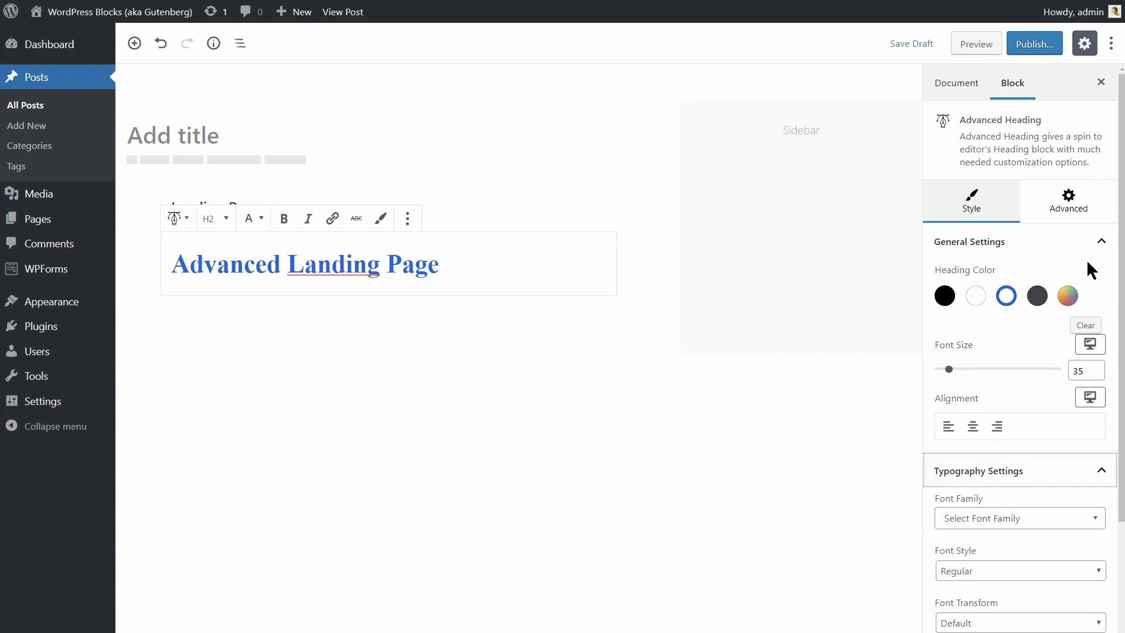
{"action": "left_click", "coordinate": [1101, 245]}
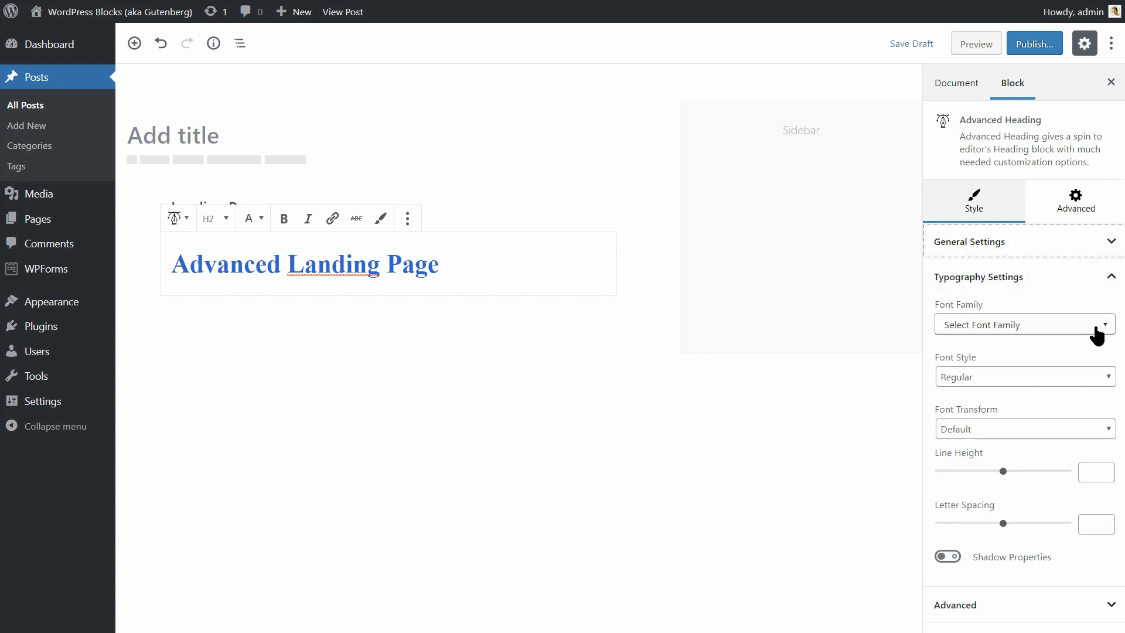
{"action": "left_click", "coordinate": [1097, 331]}
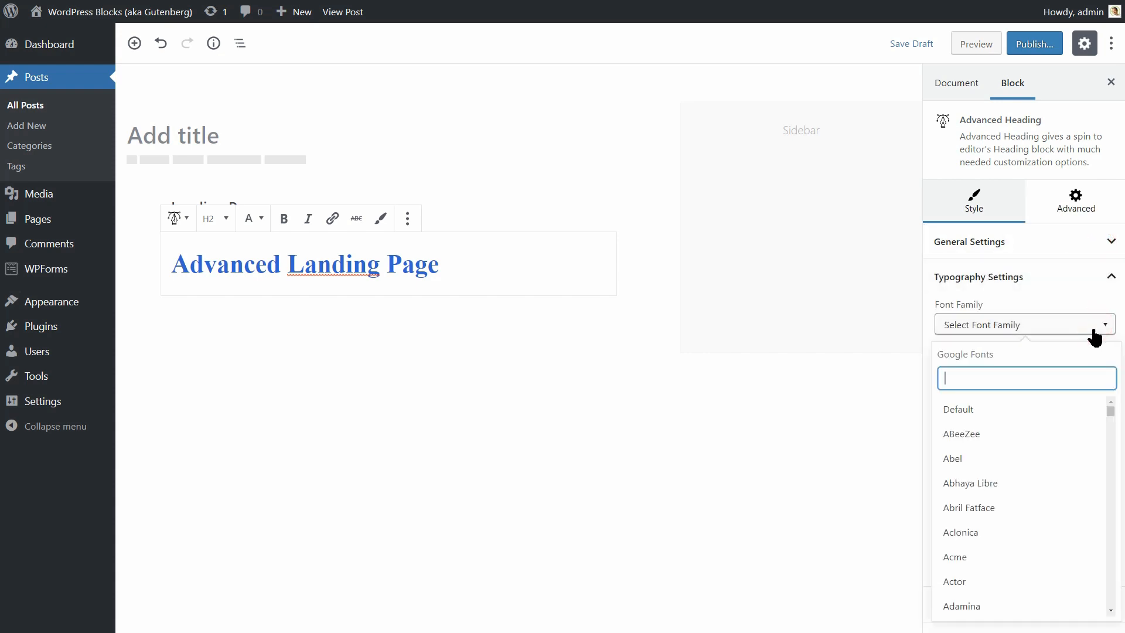
{"action": "left_click", "coordinate": [1006, 434]}
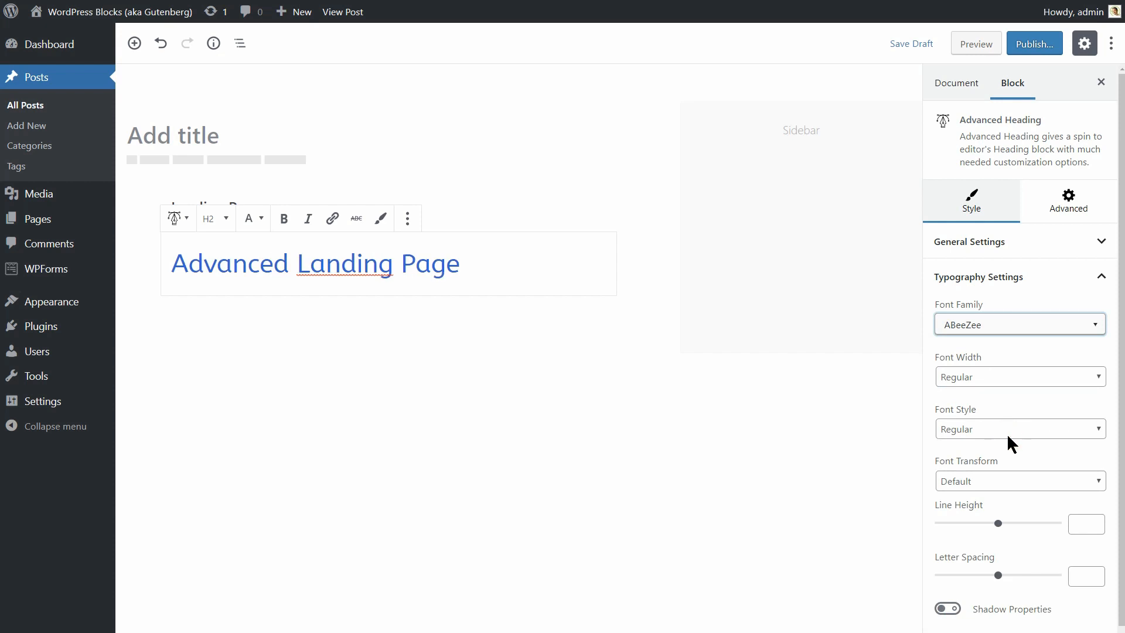
{"action": "left_click", "coordinate": [1099, 283]}
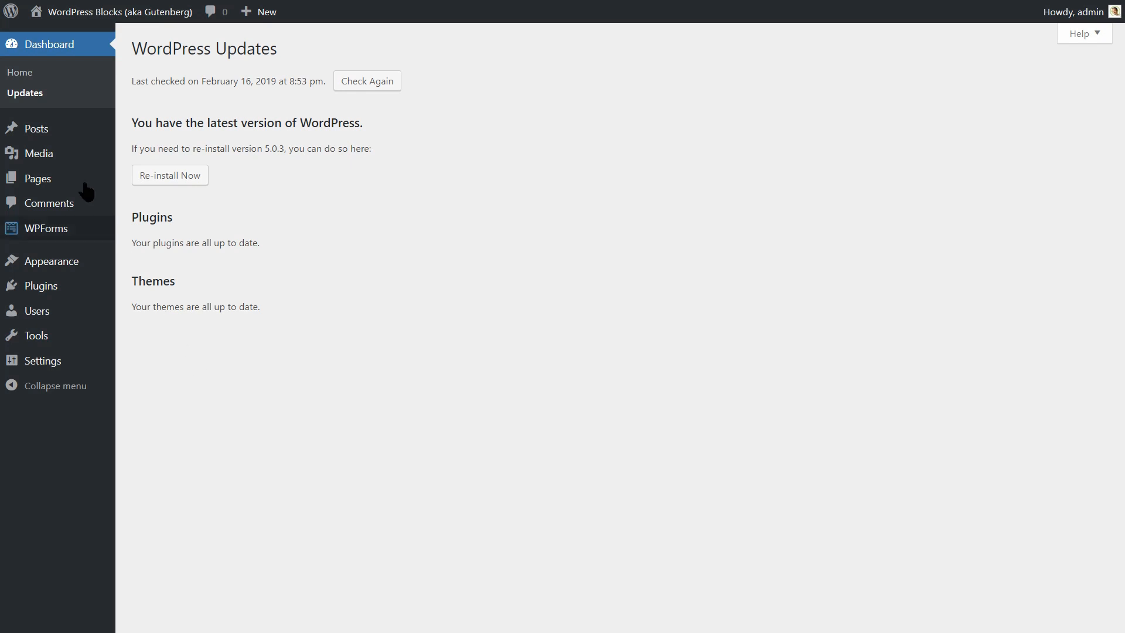
{"action": "mouse_move", "coordinate": [80, 186]}
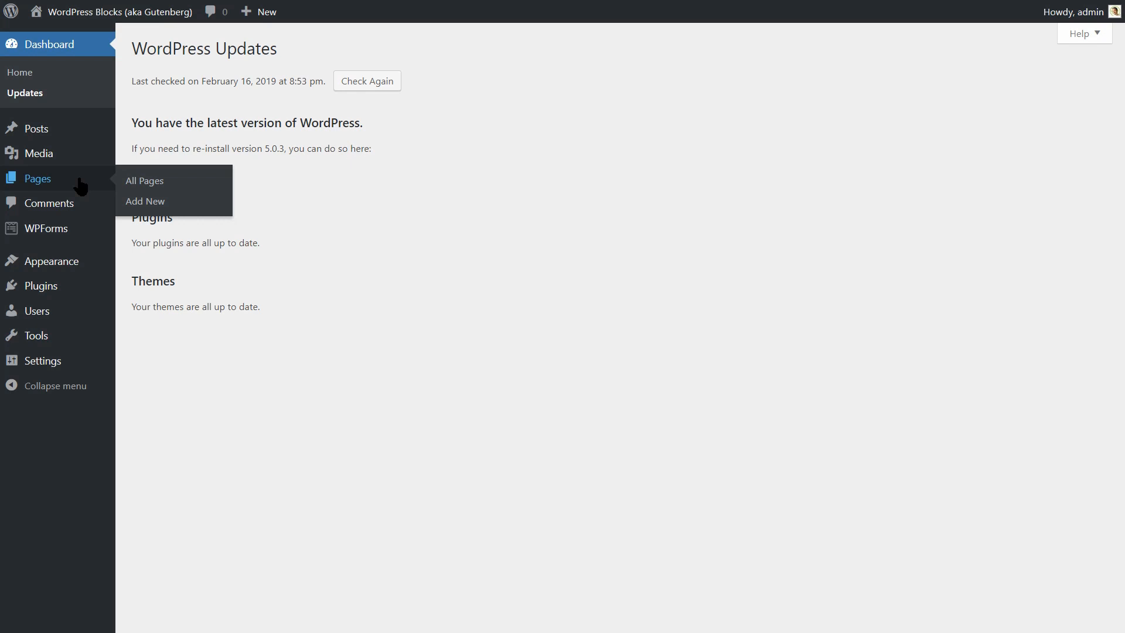
{"action": "left_click", "coordinate": [155, 206]}
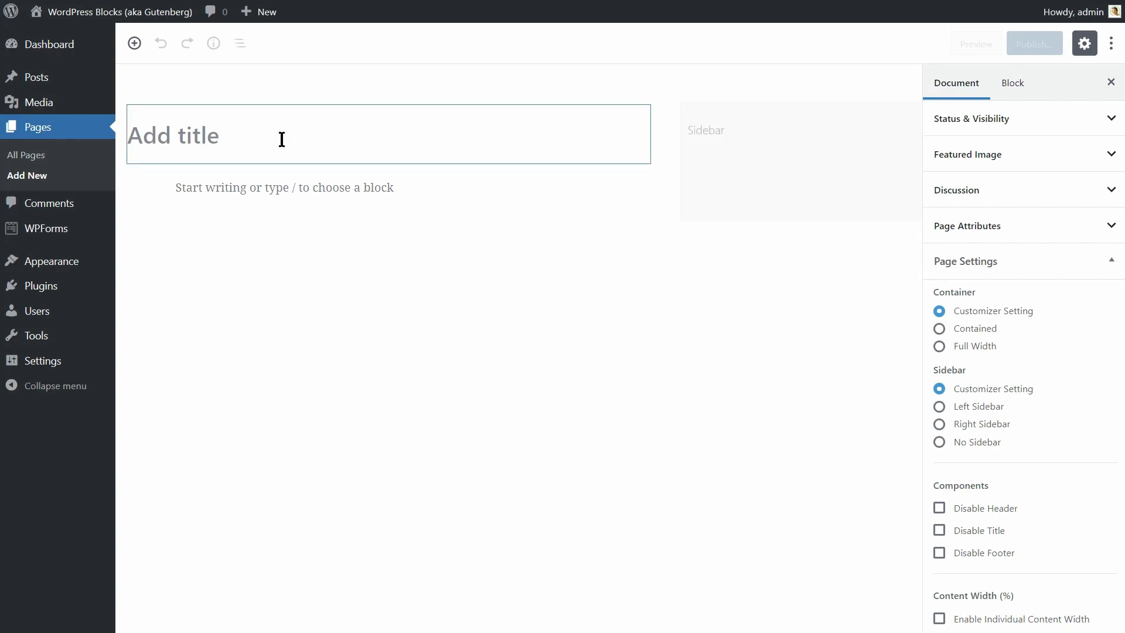
{"action": "left_click", "coordinate": [282, 139]}
{"action": "type", "text": "WordPress Blocks Ladning Page"}
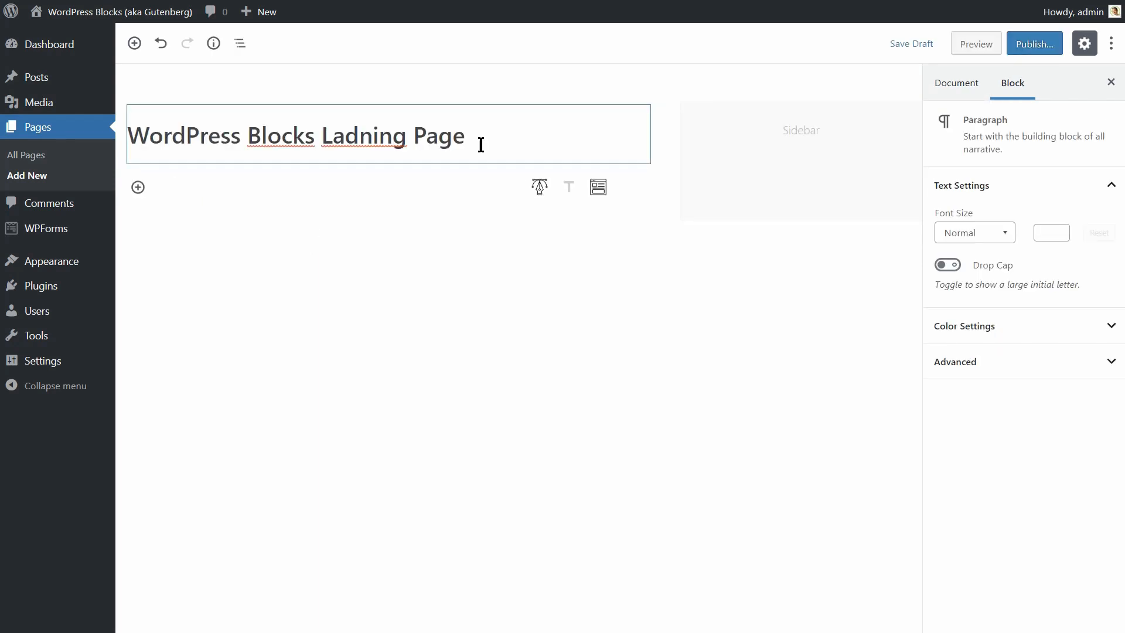
{"action": "left_click", "coordinate": [389, 179]}
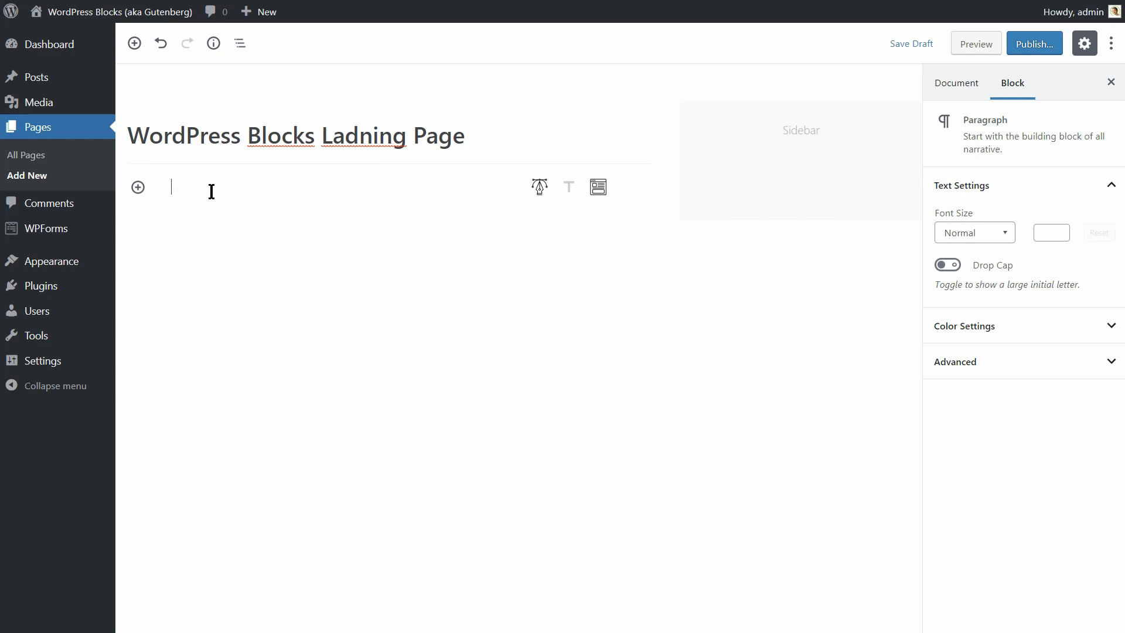
{"action": "left_click", "coordinate": [138, 188]}
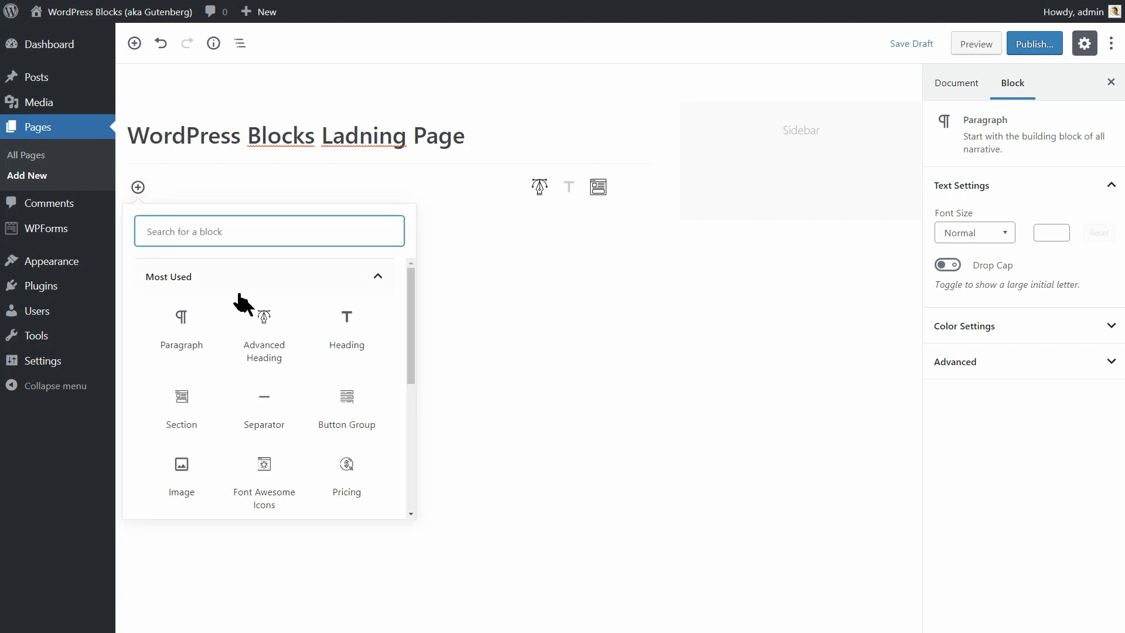
{"action": "left_click", "coordinate": [511, 258]}
{"action": "mouse_move", "coordinate": [535, 193]}
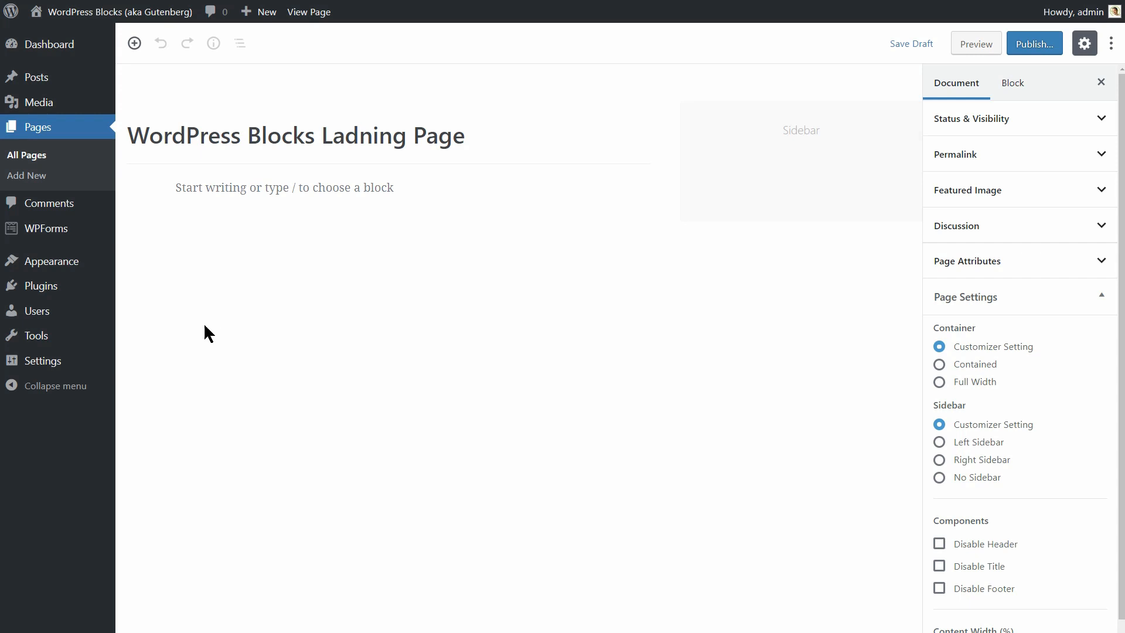
Activate the Otter plugin from Installed Plugins and insert a Section block into the page.
{"action": "mouse_move", "coordinate": [82, 296]}
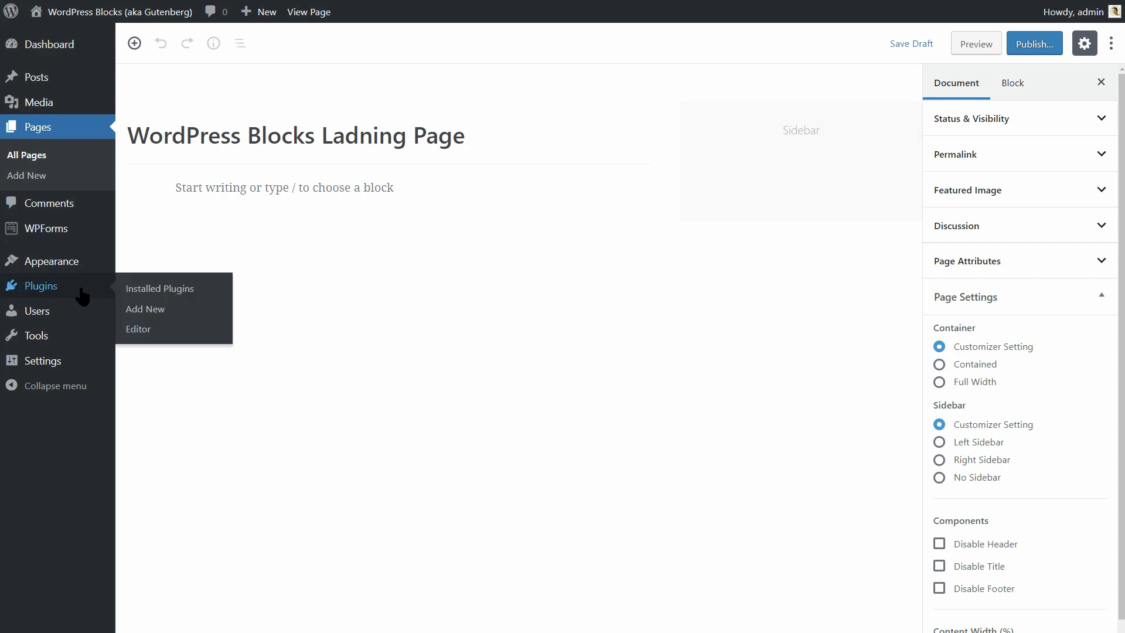
{"action": "left_click", "coordinate": [146, 288]}
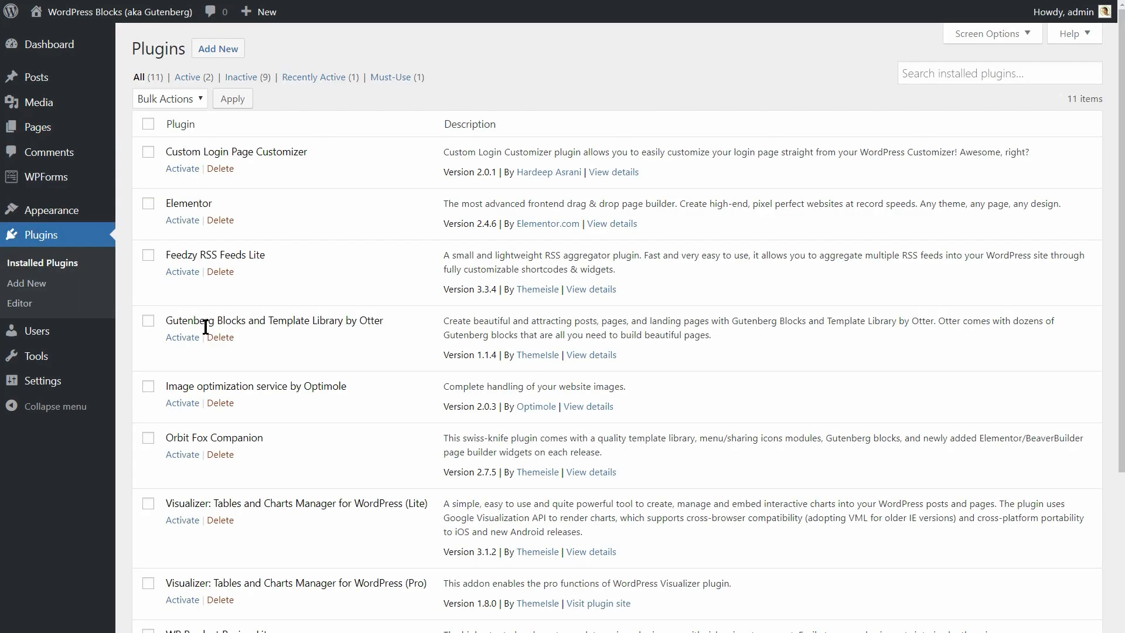
{"action": "left_click", "coordinate": [181, 339]}
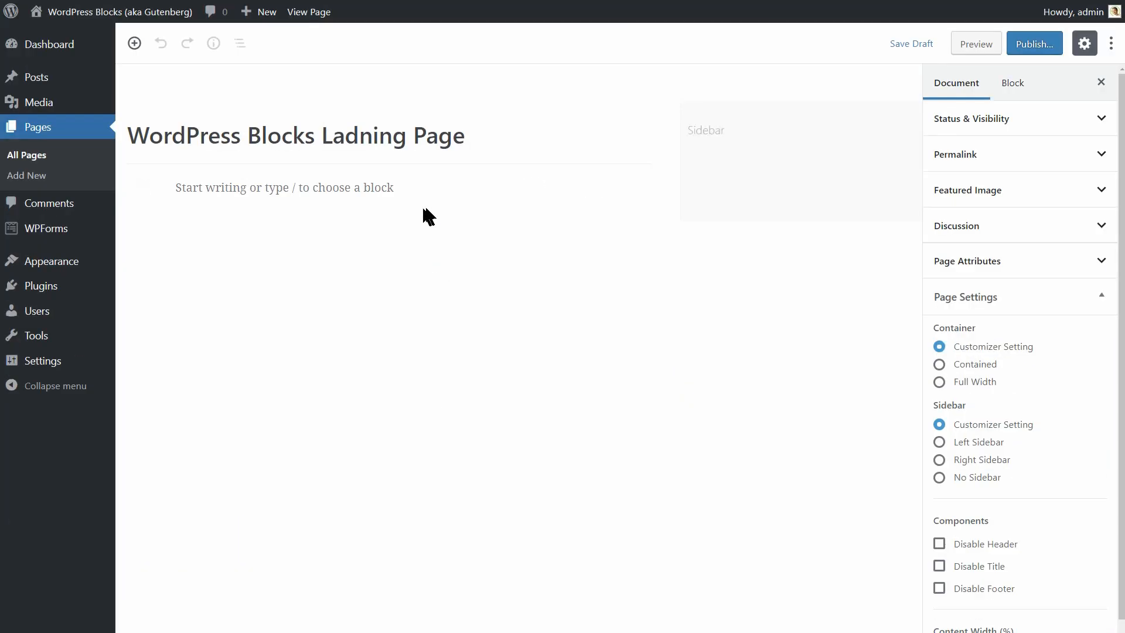
{"action": "left_click", "coordinate": [593, 189]}
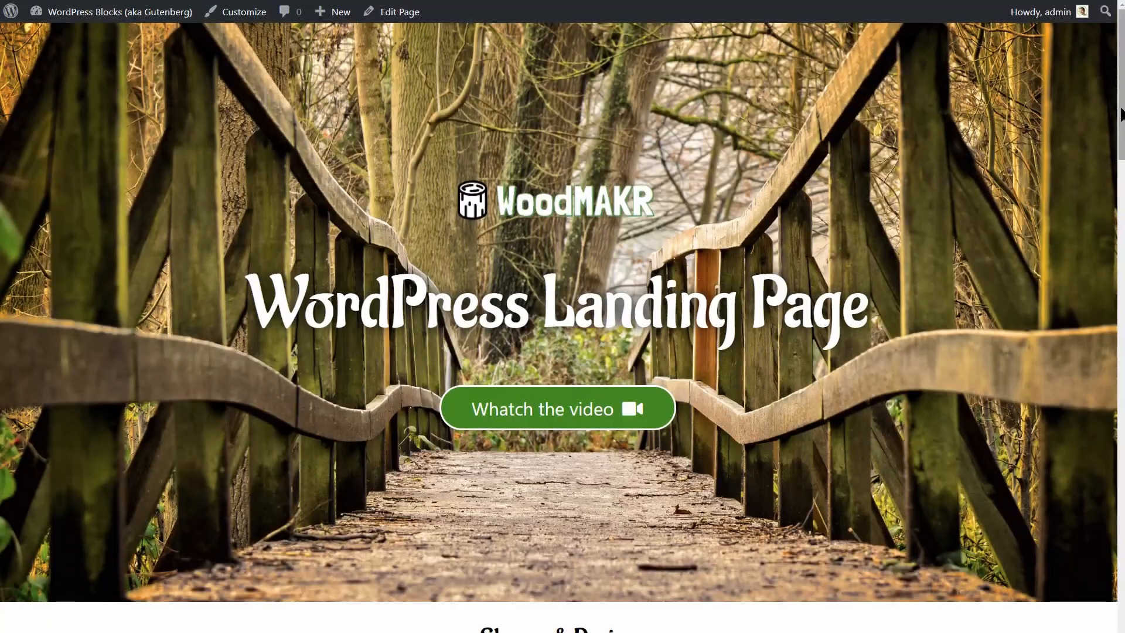
{"action": "left_click_drag", "start_coordinate": [1122, 115], "coordinate": [1122, 585]}
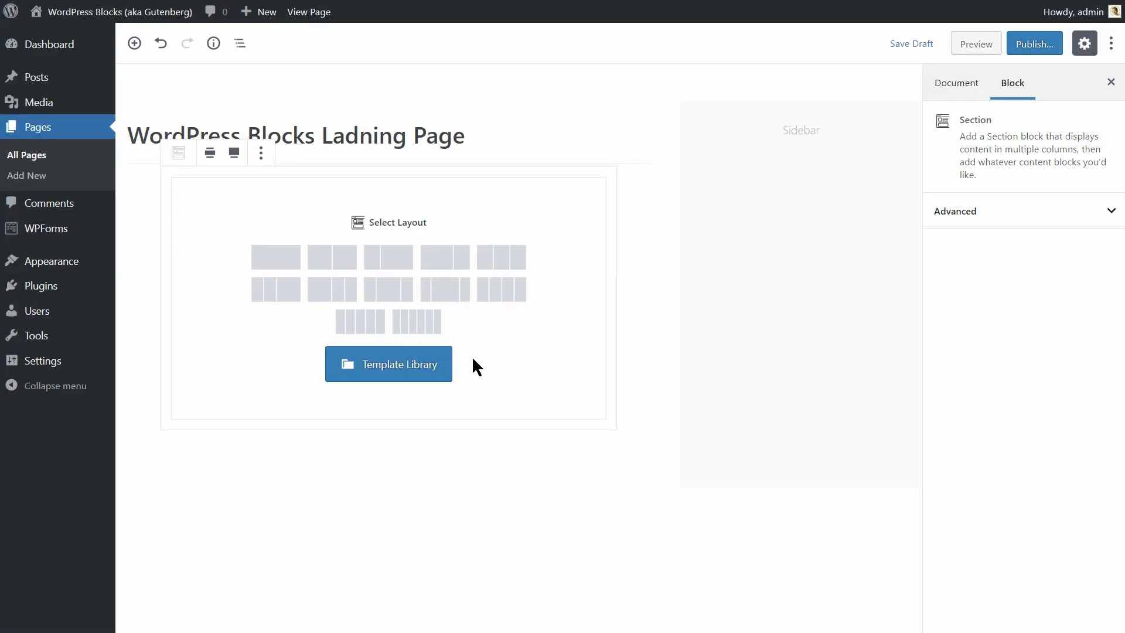
Remove the existing Section block and insert a new one with a one-column layout.
{"action": "left_click", "coordinate": [647, 365]}
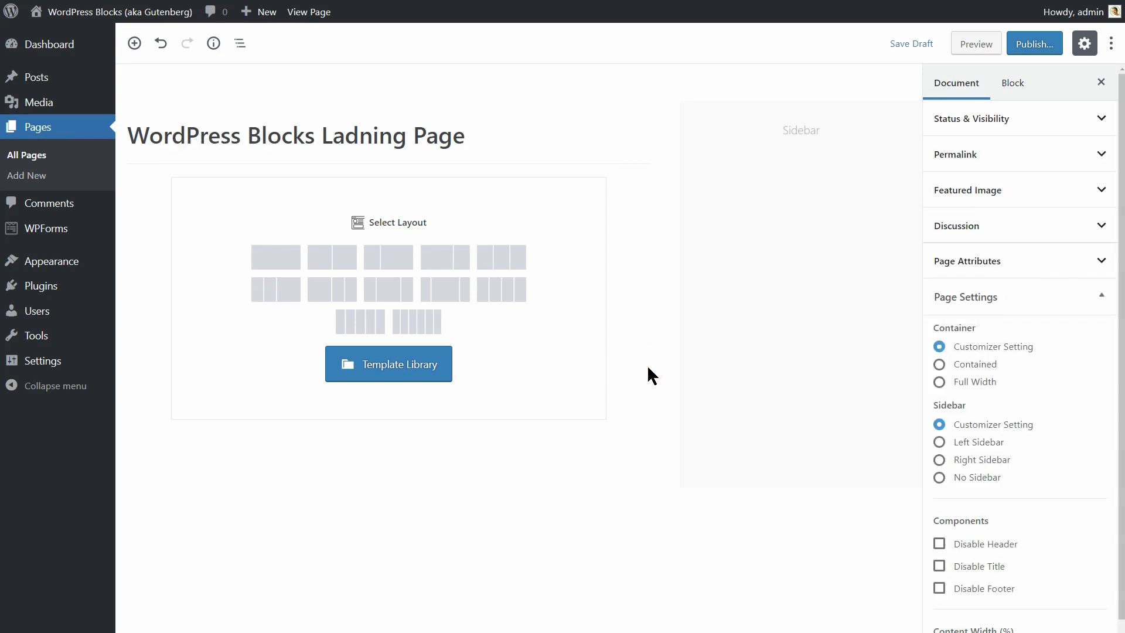
{"action": "left_click", "coordinate": [570, 227]}
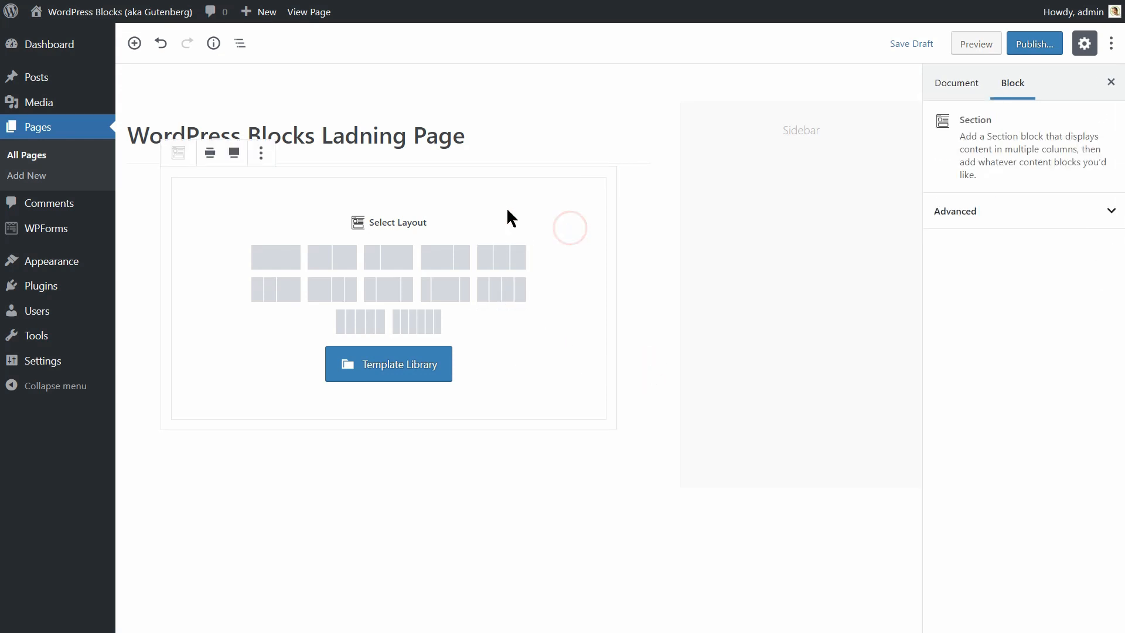
{"action": "left_click", "coordinate": [261, 153]}
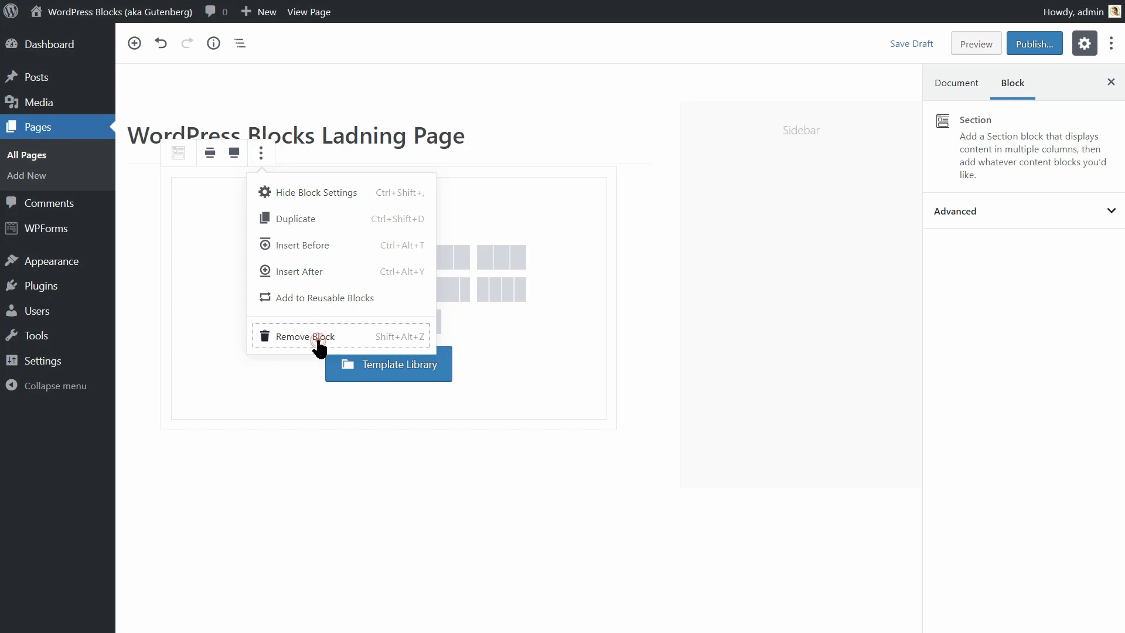
{"action": "left_click", "coordinate": [310, 337]}
{"action": "left_click", "coordinate": [138, 187]}
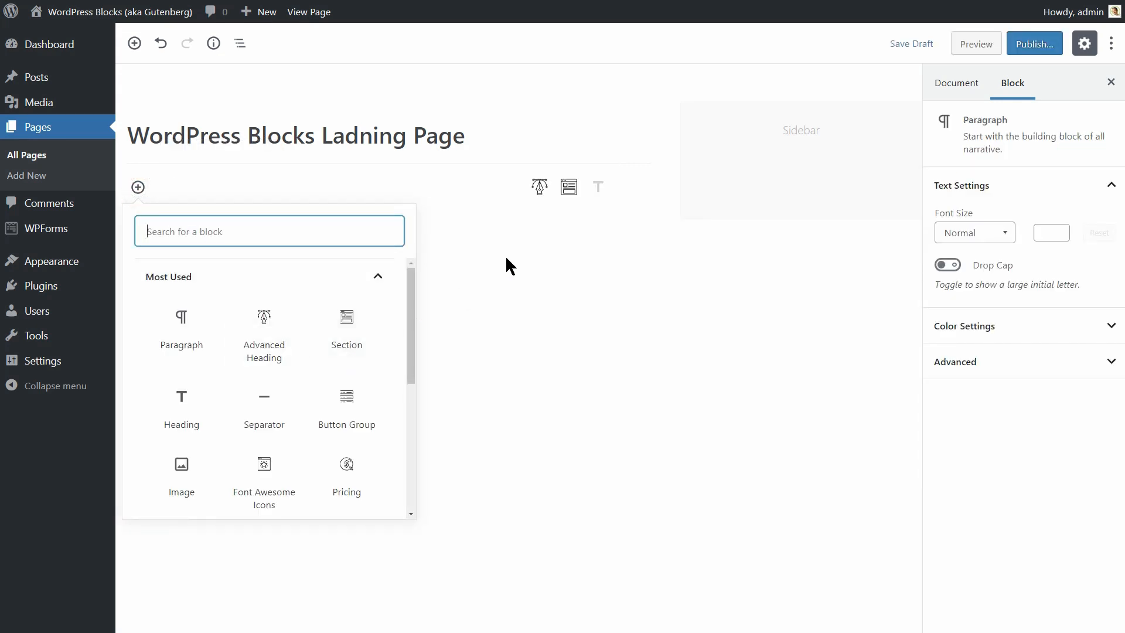
{"action": "left_click", "coordinate": [571, 187]}
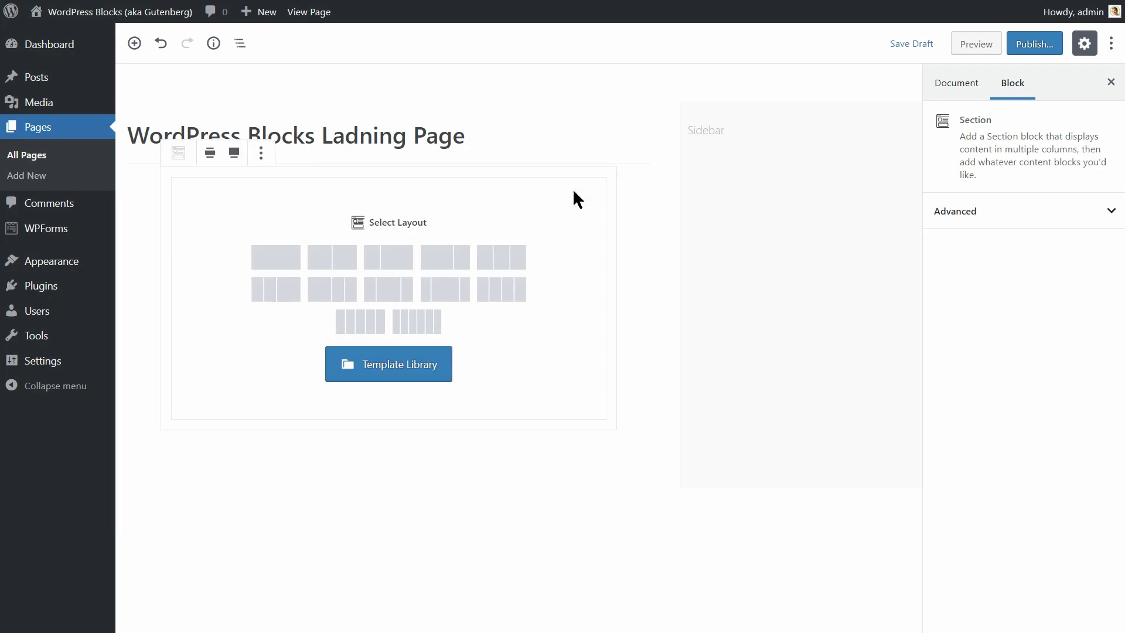
{"action": "left_click", "coordinate": [281, 271]}
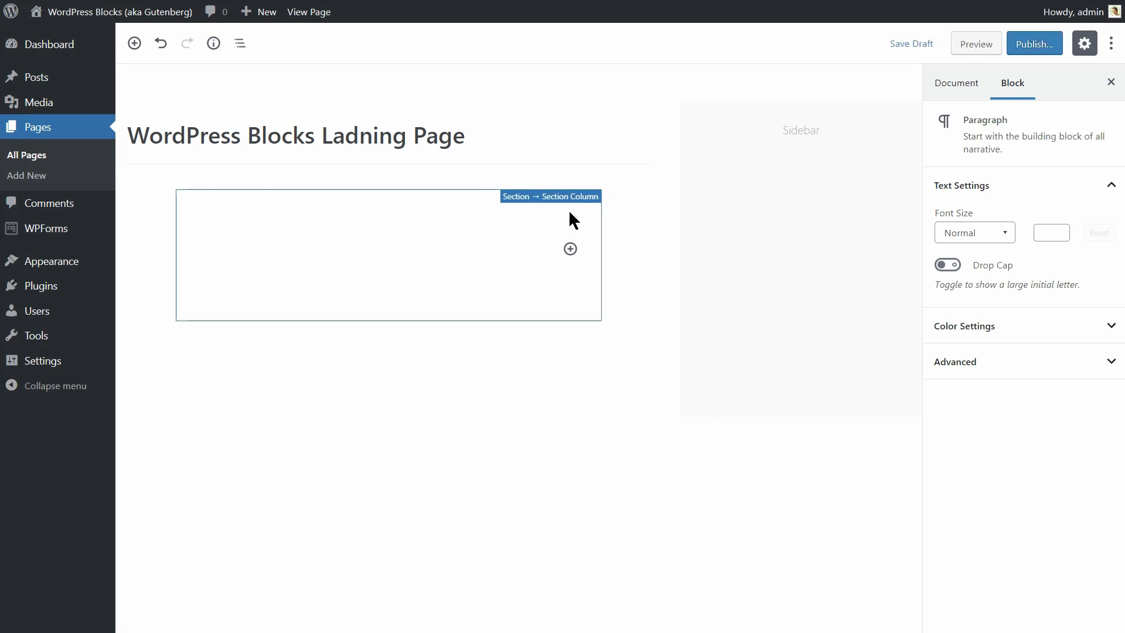
Set the page to a full-width container with no sidebar, hiding header and title.
{"action": "left_click", "coordinate": [610, 191]}
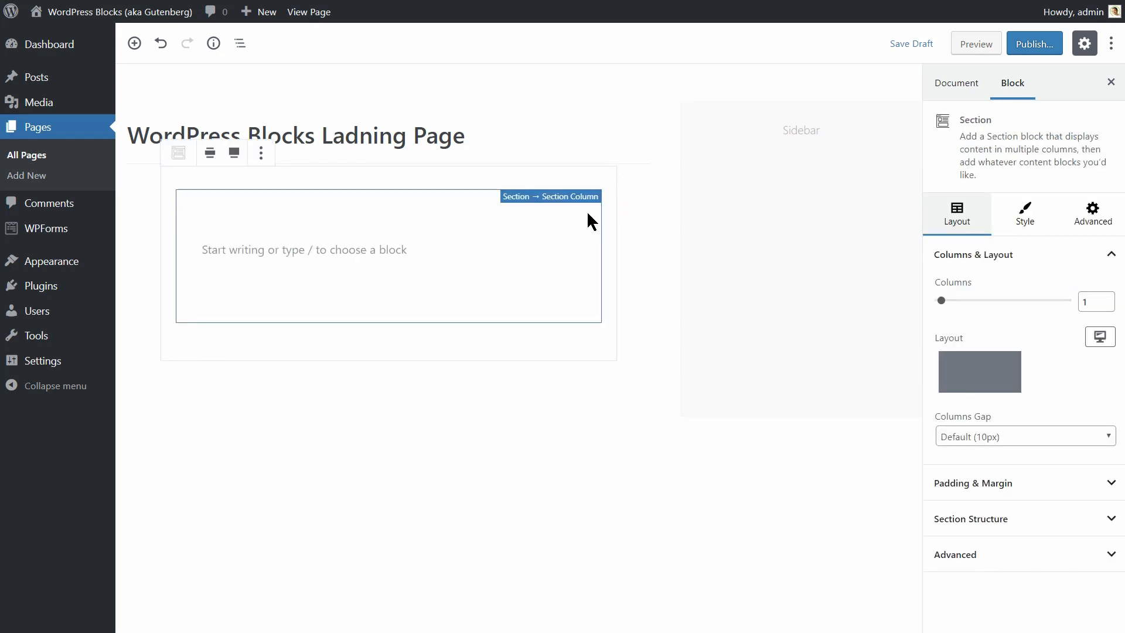
{"action": "left_click", "coordinate": [588, 214]}
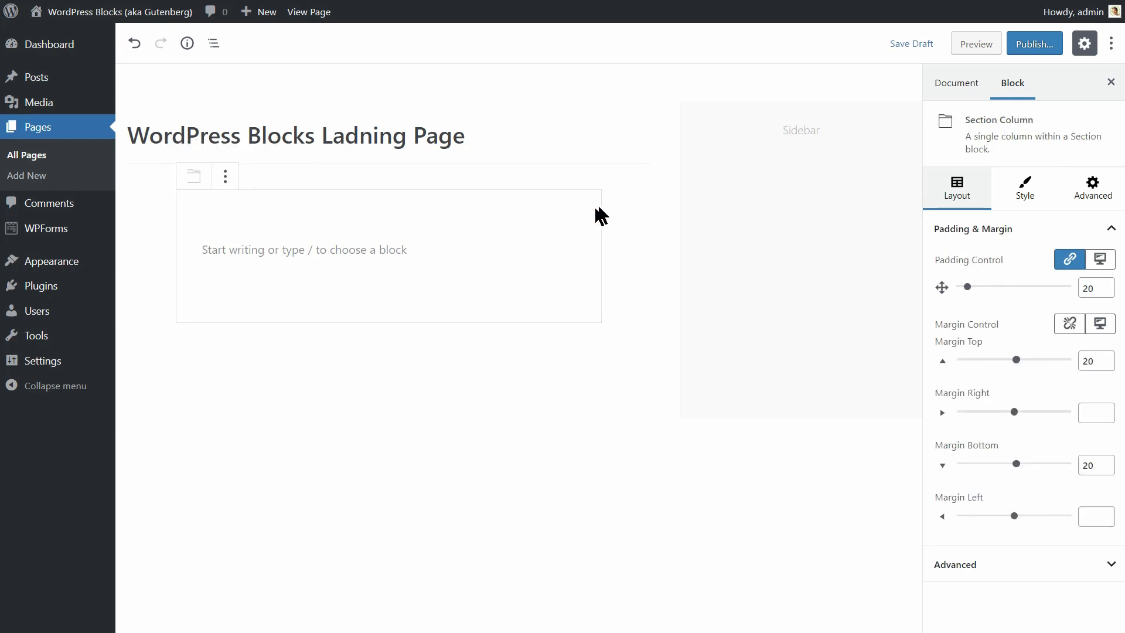
{"action": "left_click", "coordinate": [614, 192]}
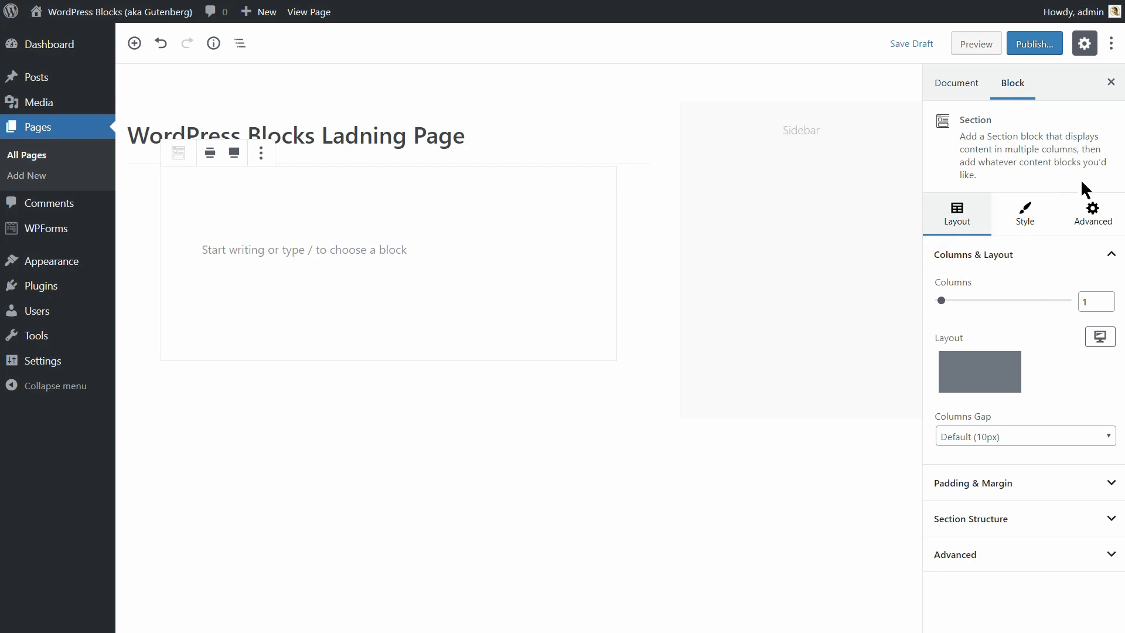
{"action": "left_click", "coordinate": [957, 89]}
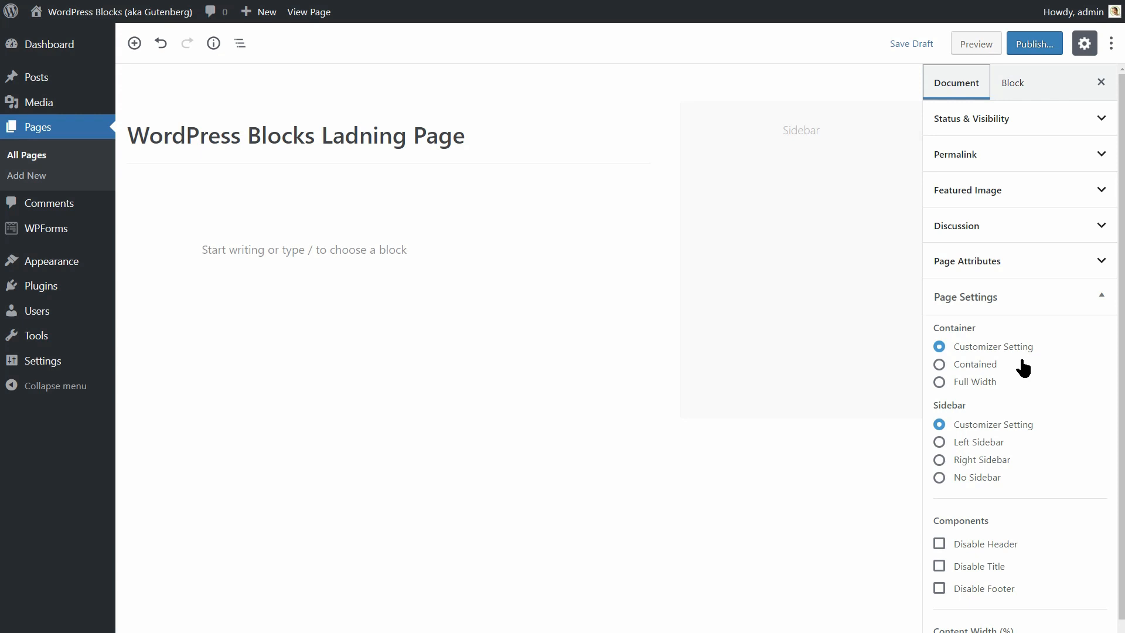
{"action": "left_click", "coordinate": [939, 382]}
{"action": "left_click", "coordinate": [939, 478]}
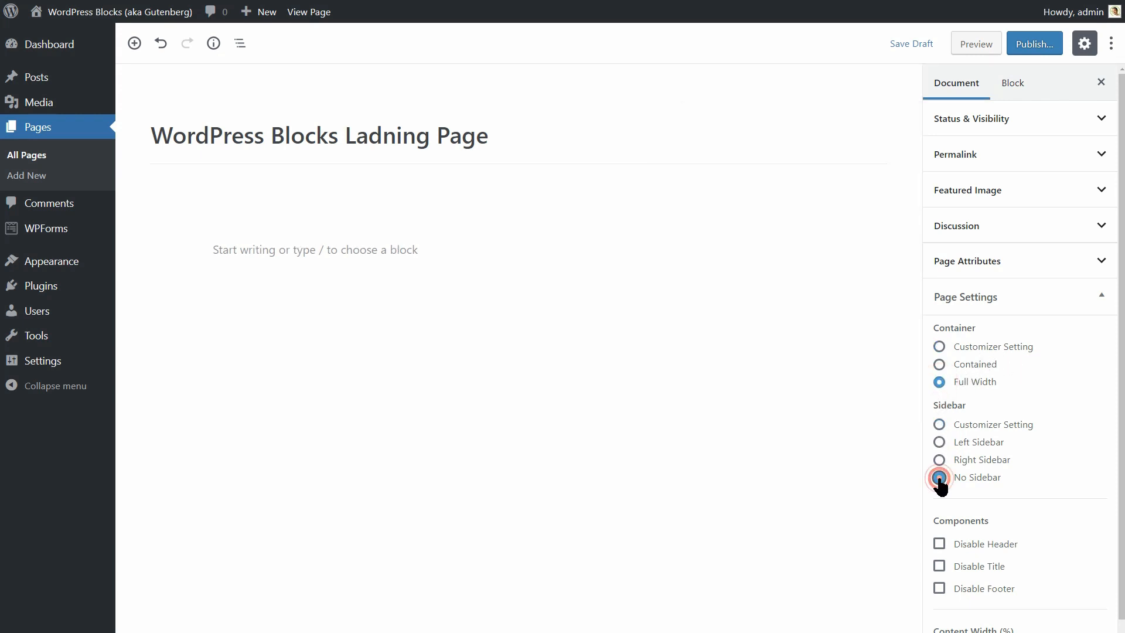
{"action": "scroll", "coordinate": [984, 464], "scroll_direction": "down", "scroll_amount": 1}
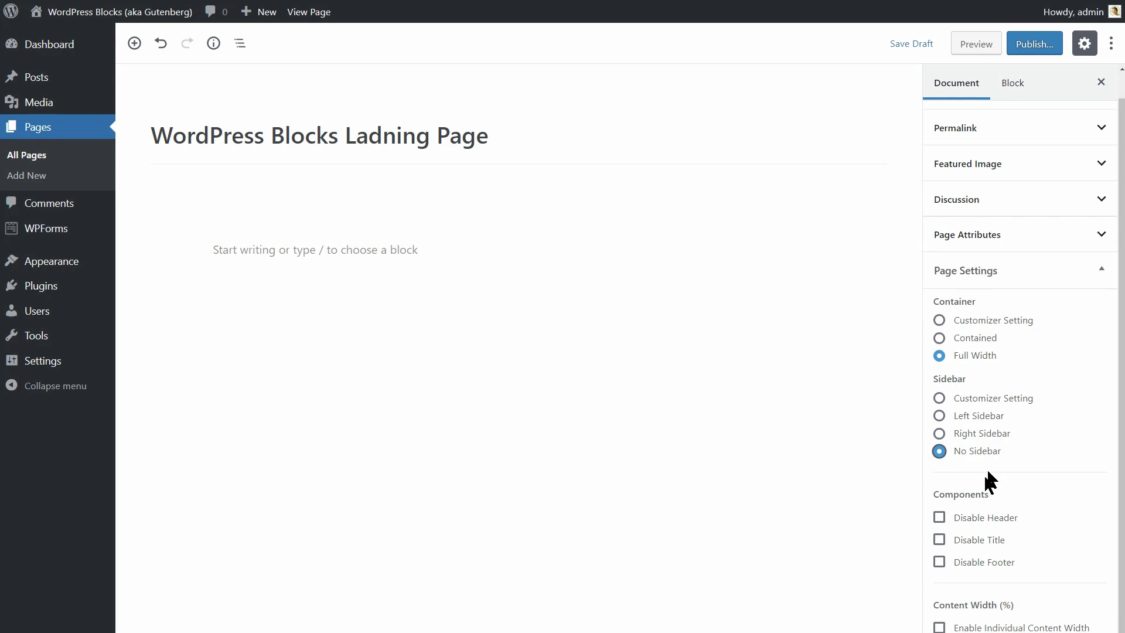
{"action": "left_click", "coordinate": [949, 519]}
{"action": "left_click", "coordinate": [946, 540]}
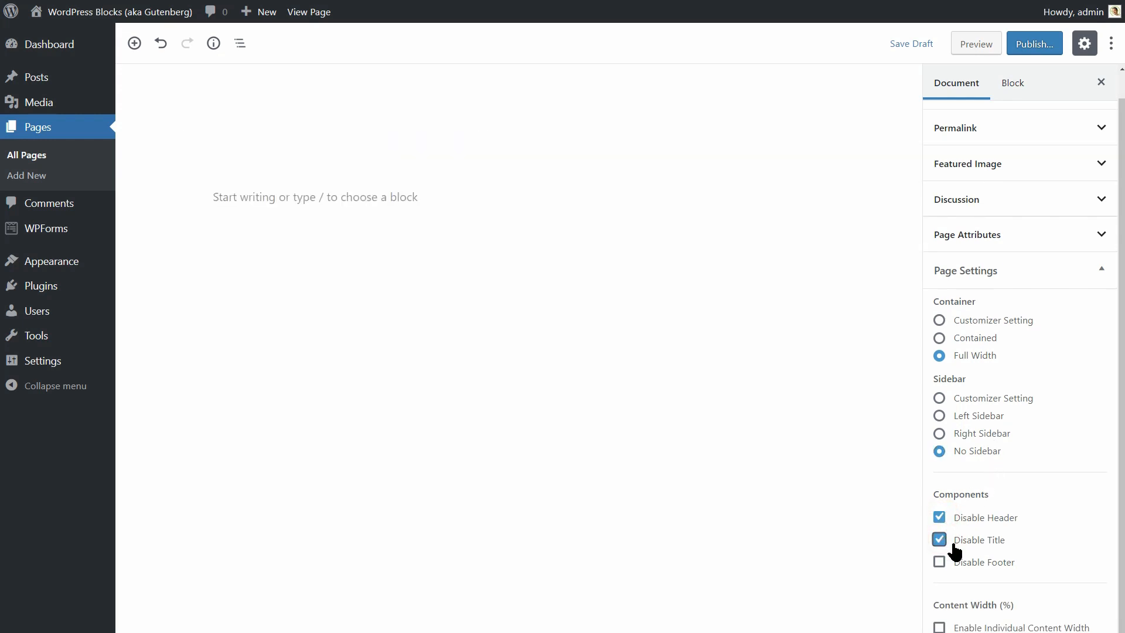
Enable custom content width at 100% and save the draft.
{"action": "left_click", "coordinate": [939, 627]}
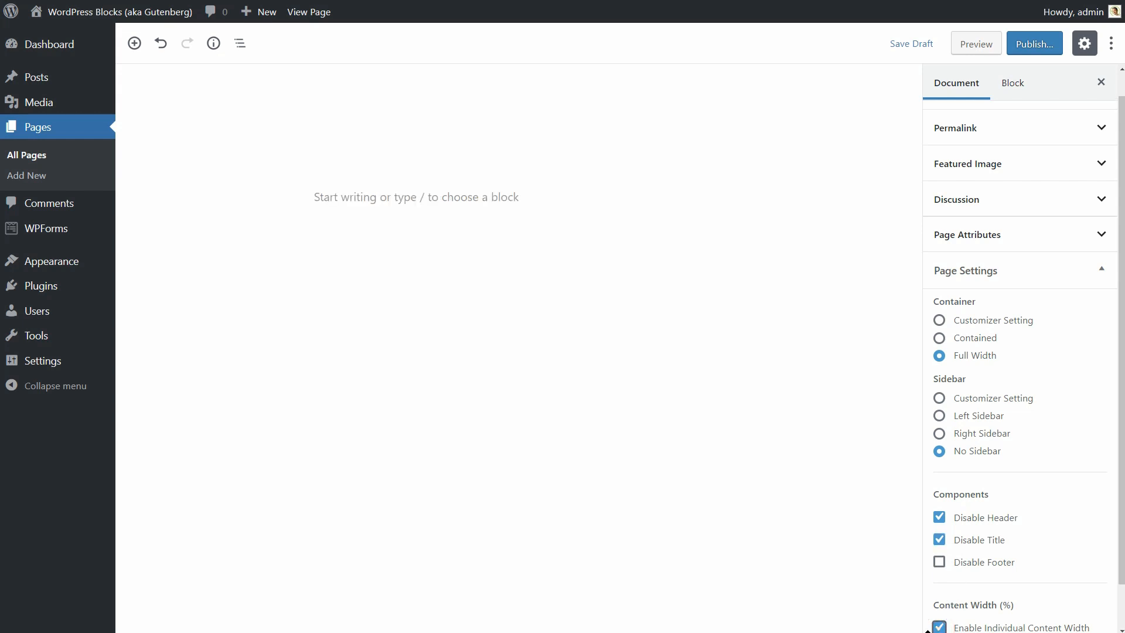
{"action": "scroll", "coordinate": [1122, 534], "scroll_direction": "down", "scroll_amount": 1}
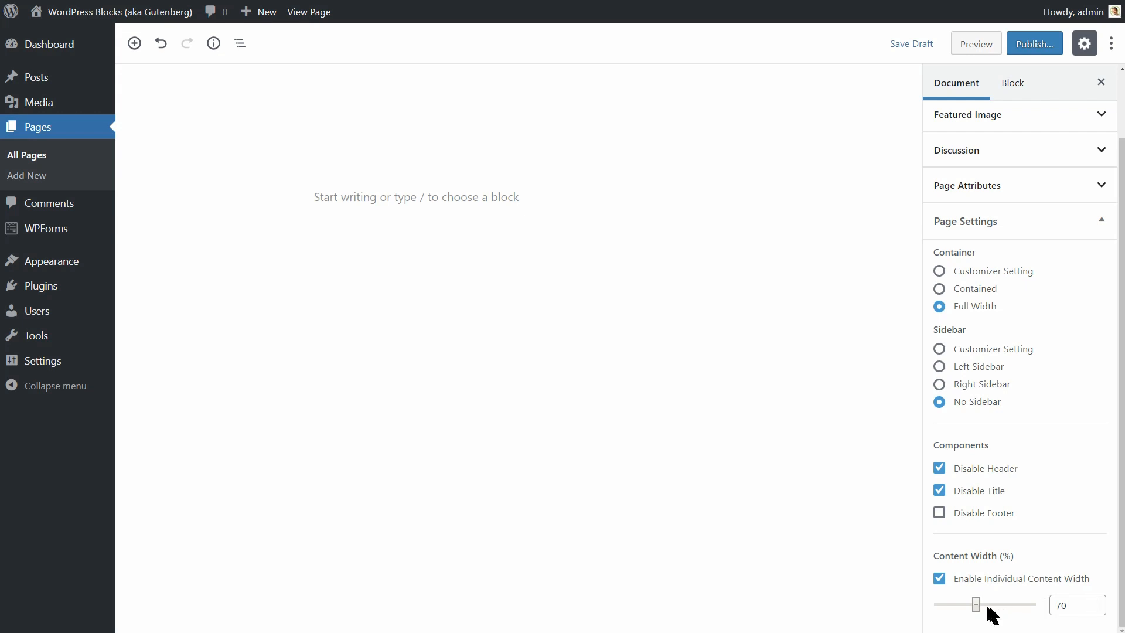
{"action": "left_click_drag", "start_coordinate": [977, 608], "coordinate": [1035, 616]}
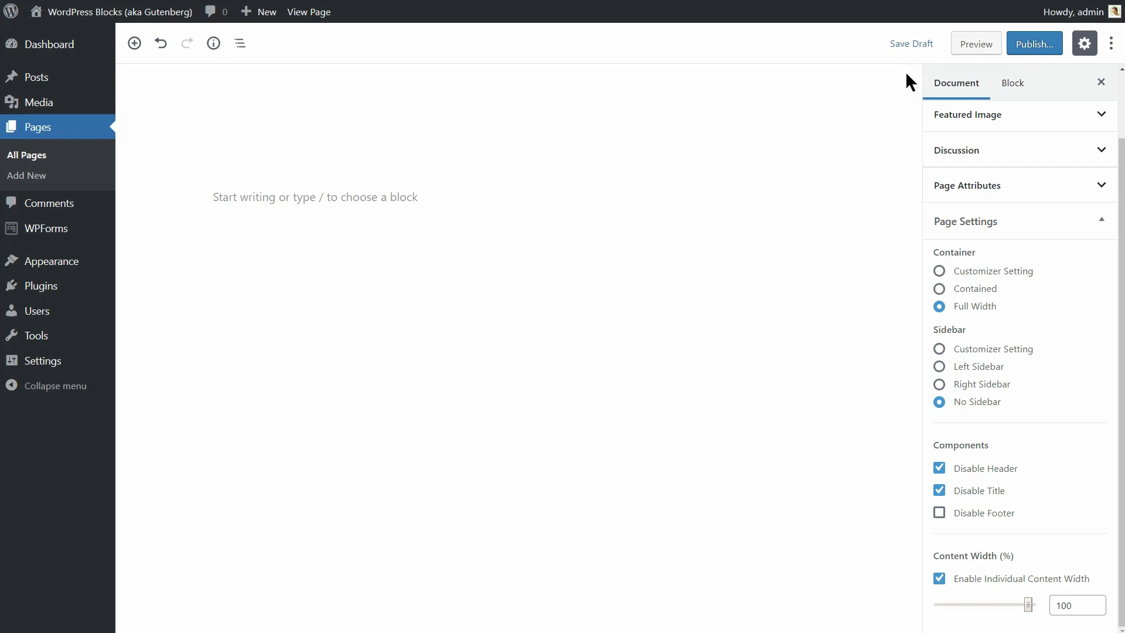
{"action": "left_click", "coordinate": [915, 44]}
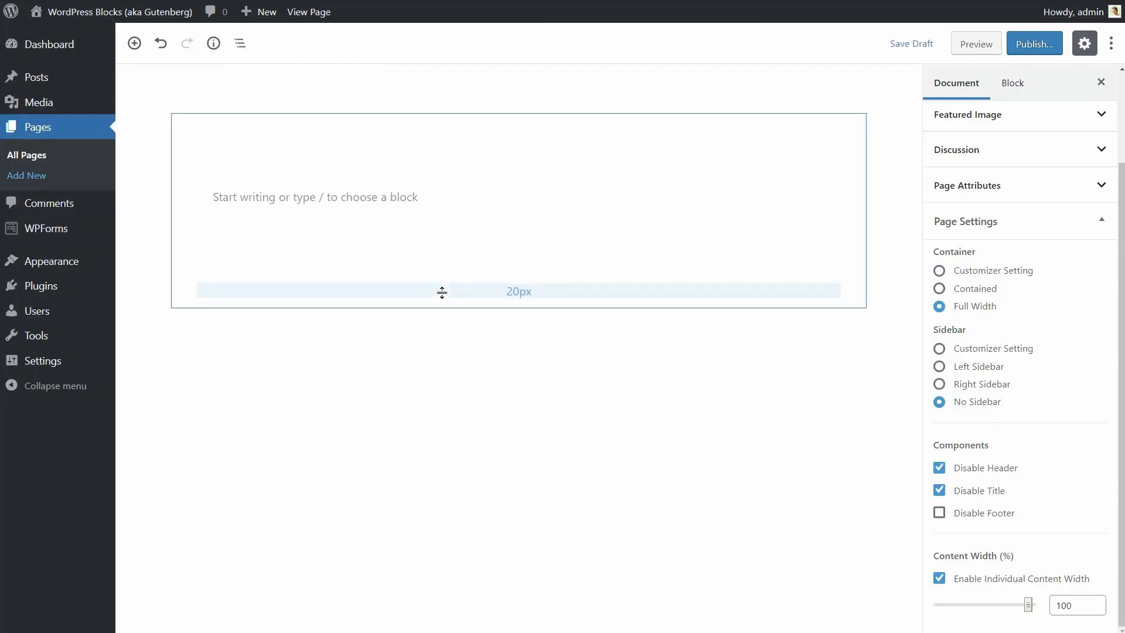
Set the Section's background type to Image and open the Media Library.
{"action": "left_click", "coordinate": [852, 289]}
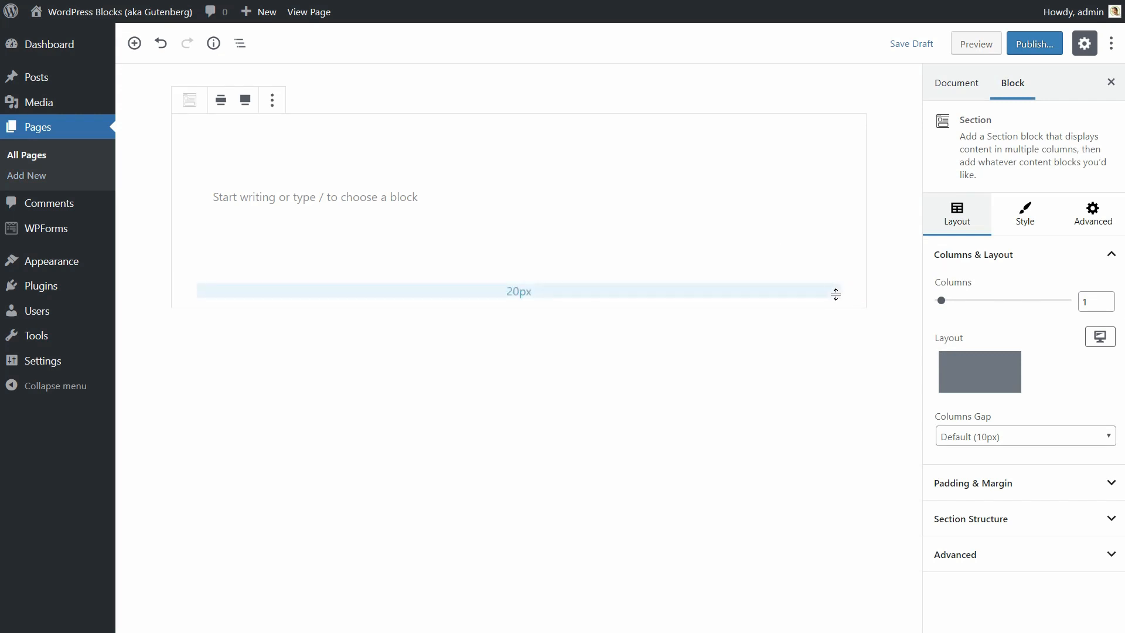
{"action": "left_click", "coordinate": [1025, 221]}
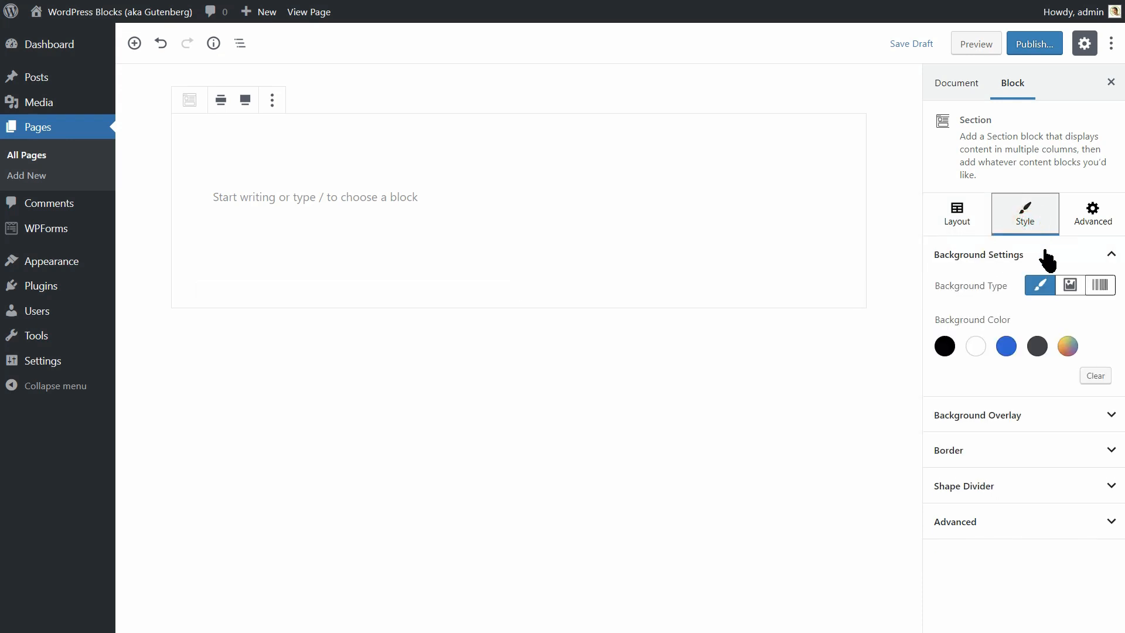
{"action": "left_click", "coordinate": [1070, 286]}
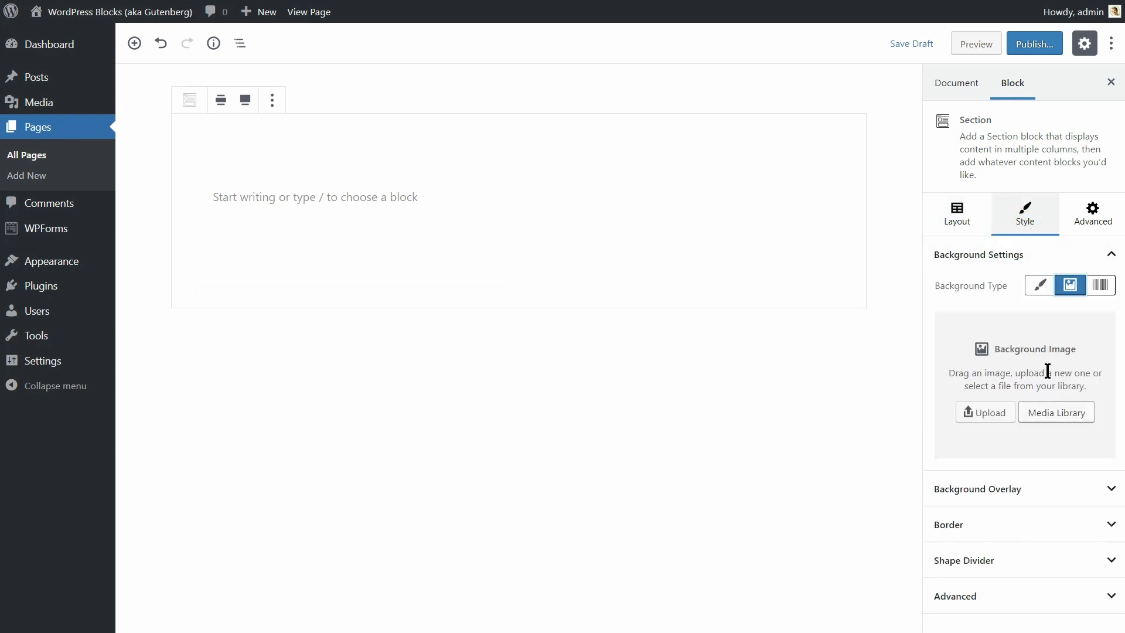
{"action": "left_click", "coordinate": [1041, 291]}
{"action": "left_click", "coordinate": [1100, 290]}
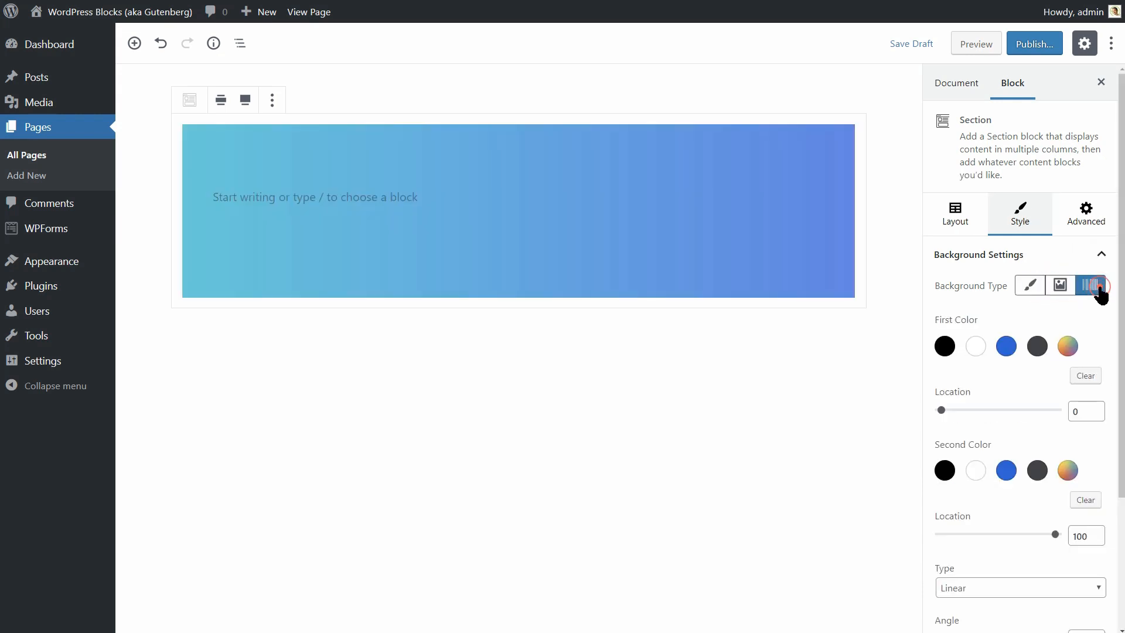
{"action": "left_click", "coordinate": [1066, 292]}
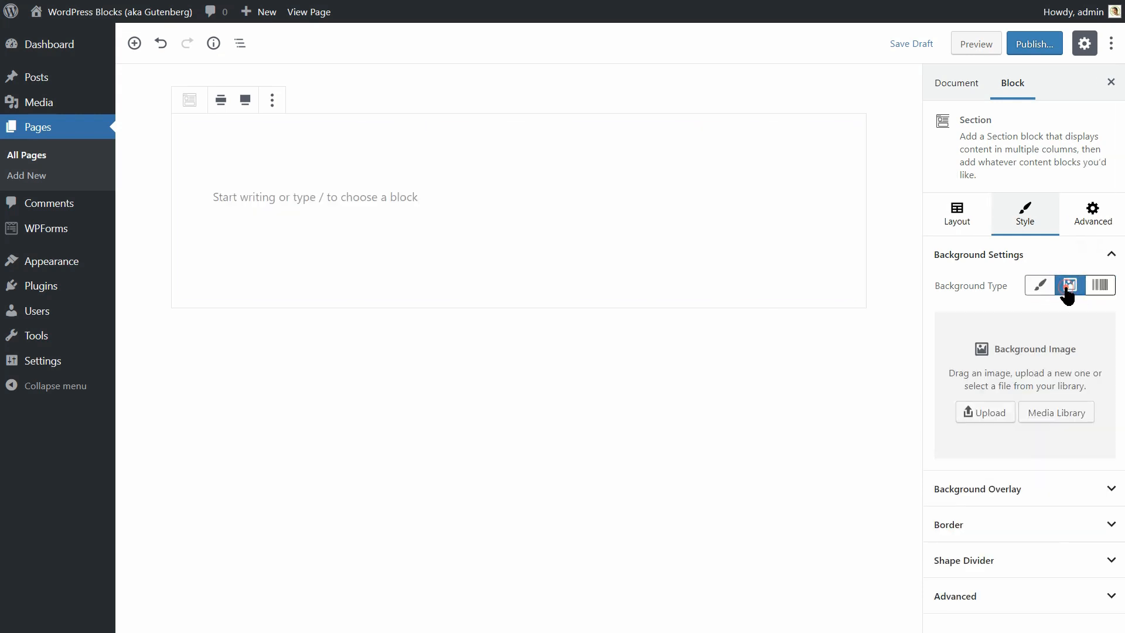
{"action": "left_click", "coordinate": [1054, 415]}
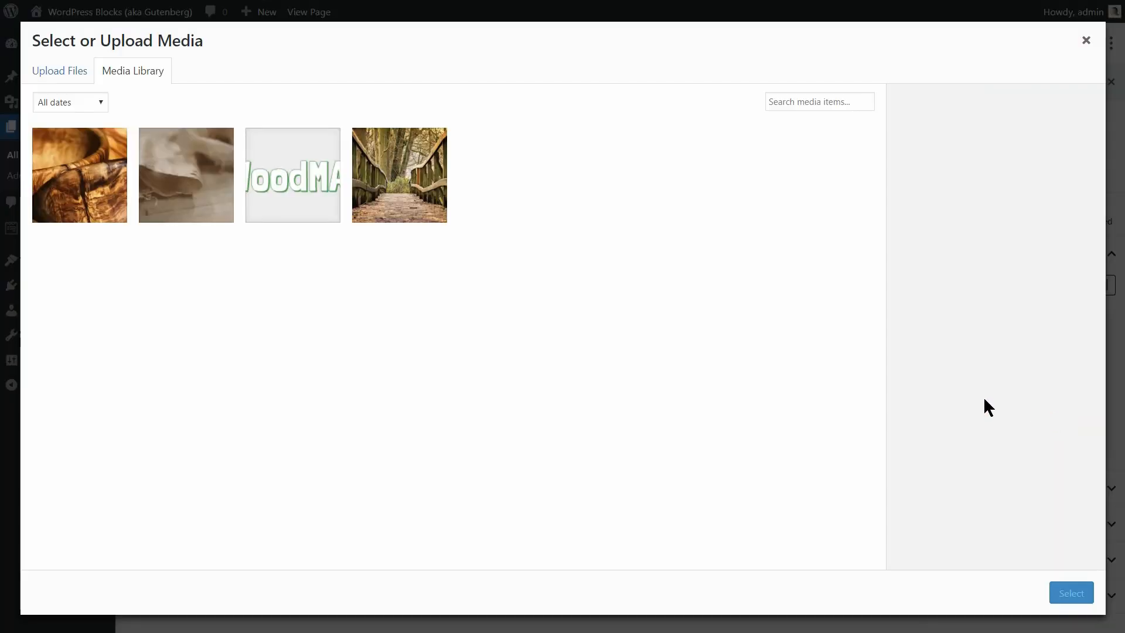
Choose the wooden bridge photo and select it as the Section background.
{"action": "left_click", "coordinate": [390, 211]}
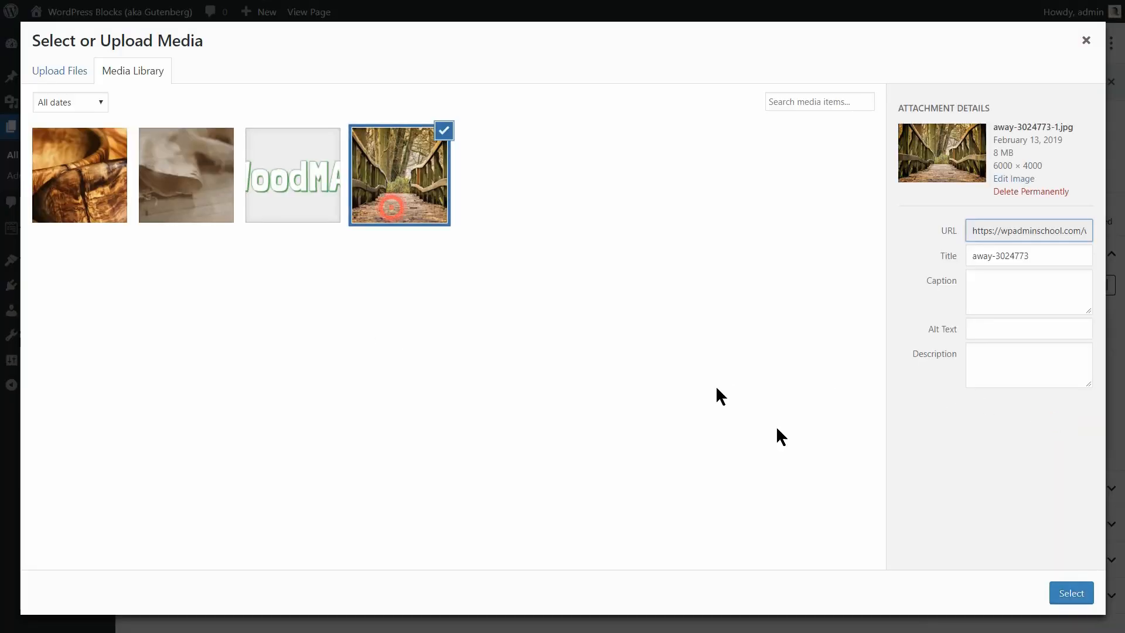
{"action": "left_click", "coordinate": [1071, 592]}
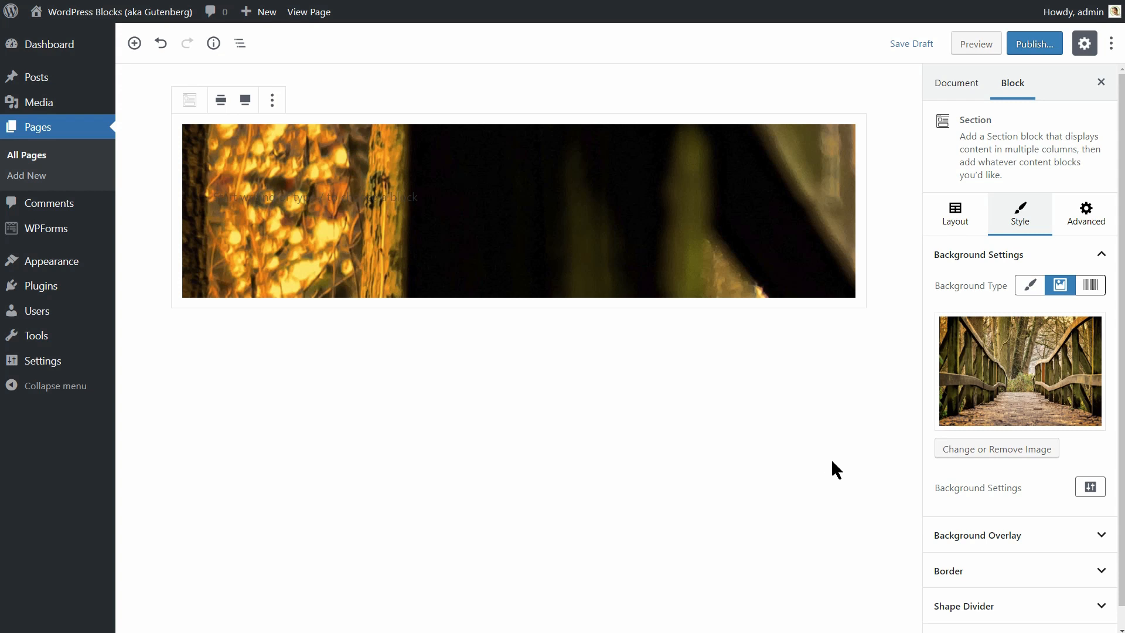
Set the bridge background attachment to Fixed and position to Center Center.
{"action": "left_click", "coordinate": [1093, 489]}
{"action": "left_click", "coordinate": [1069, 315]}
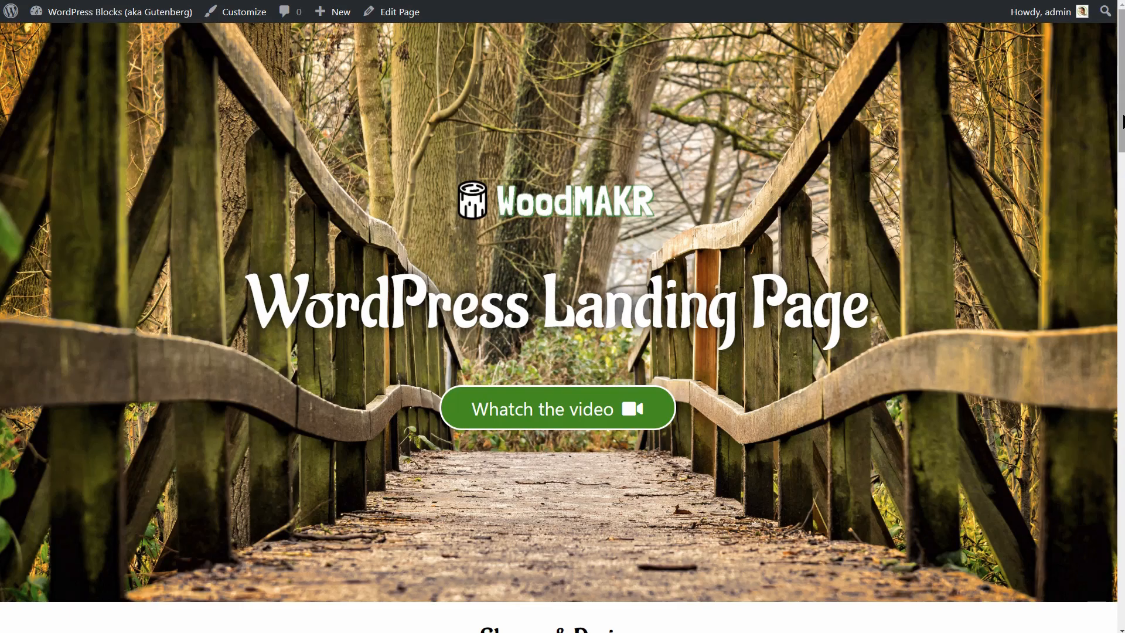
{"action": "scroll", "coordinate": [563, 316], "scroll_direction": "down", "scroll_amount": 4}
{"action": "scroll", "coordinate": [563, 316], "scroll_direction": "up", "scroll_amount": 4}
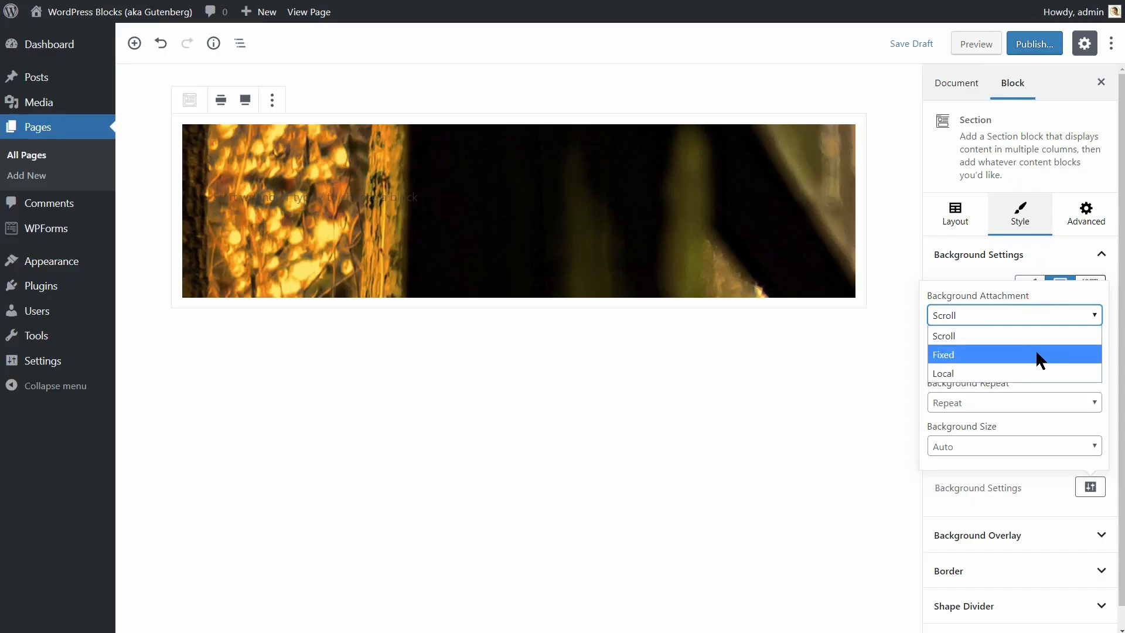
{"action": "left_click", "coordinate": [1036, 353]}
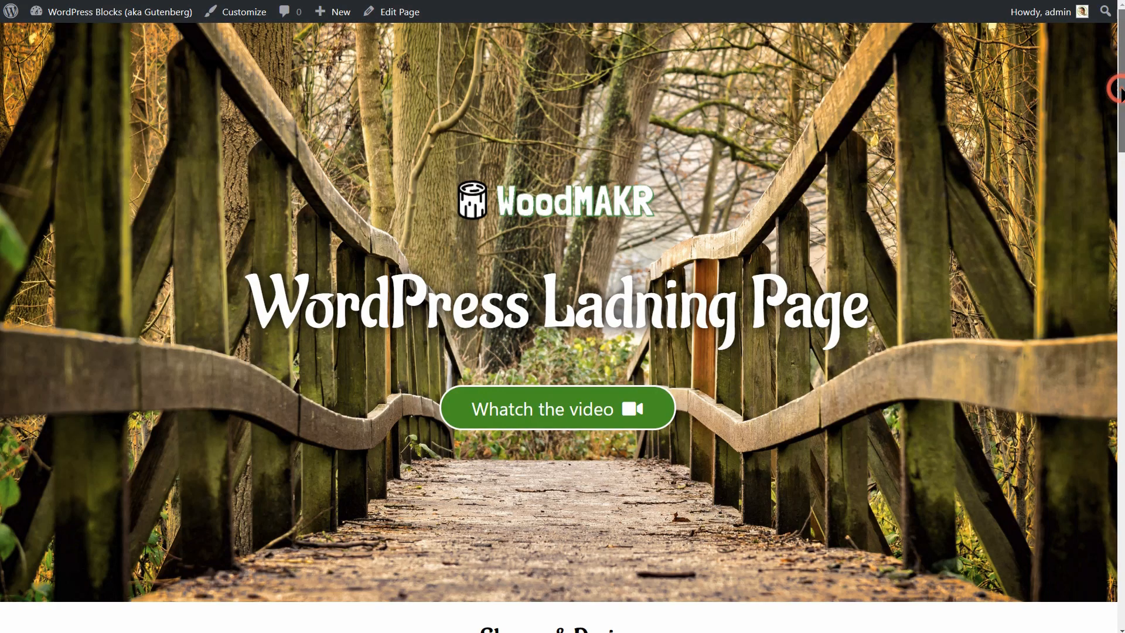
{"action": "mouse_move", "coordinate": [1120, 88]}
{"action": "left_mouse_down"}
{"action": "mouse_move", "coordinate": [1120, 228]}
{"action": "mouse_move", "coordinate": [1122, 75]}
{"action": "left_mouse_up"}
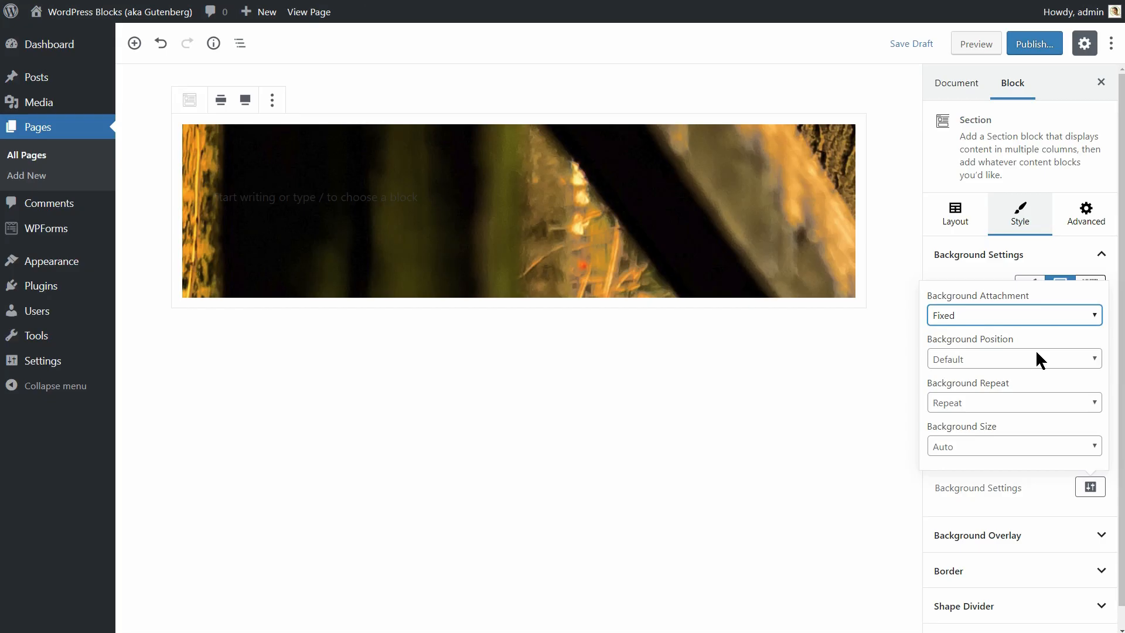
{"action": "left_click", "coordinate": [1060, 359]}
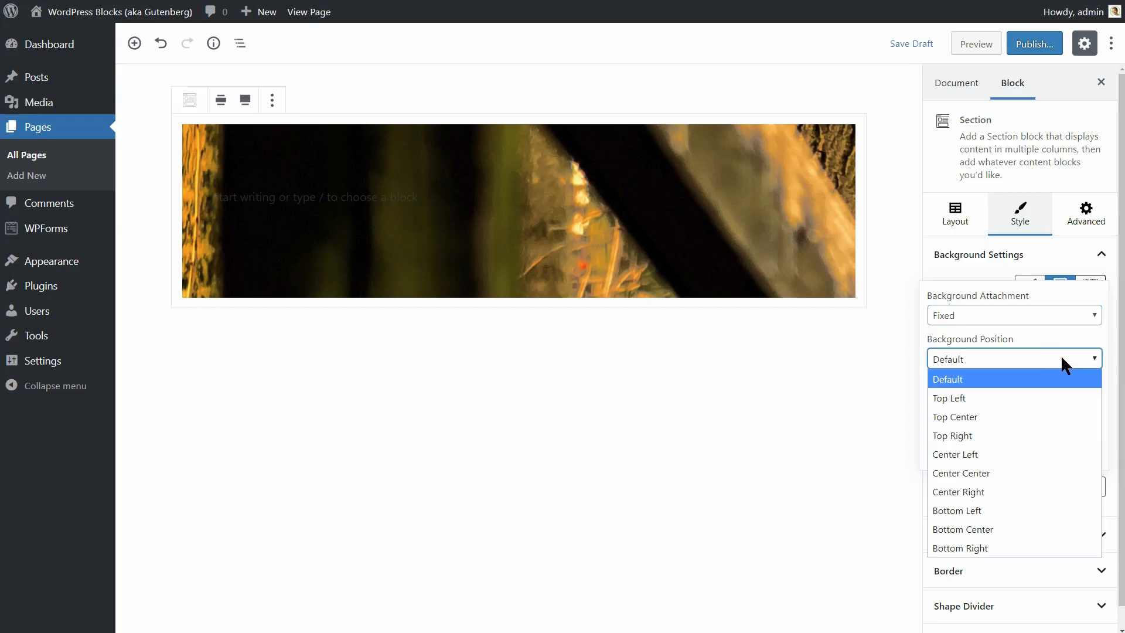
{"action": "left_click", "coordinate": [996, 474]}
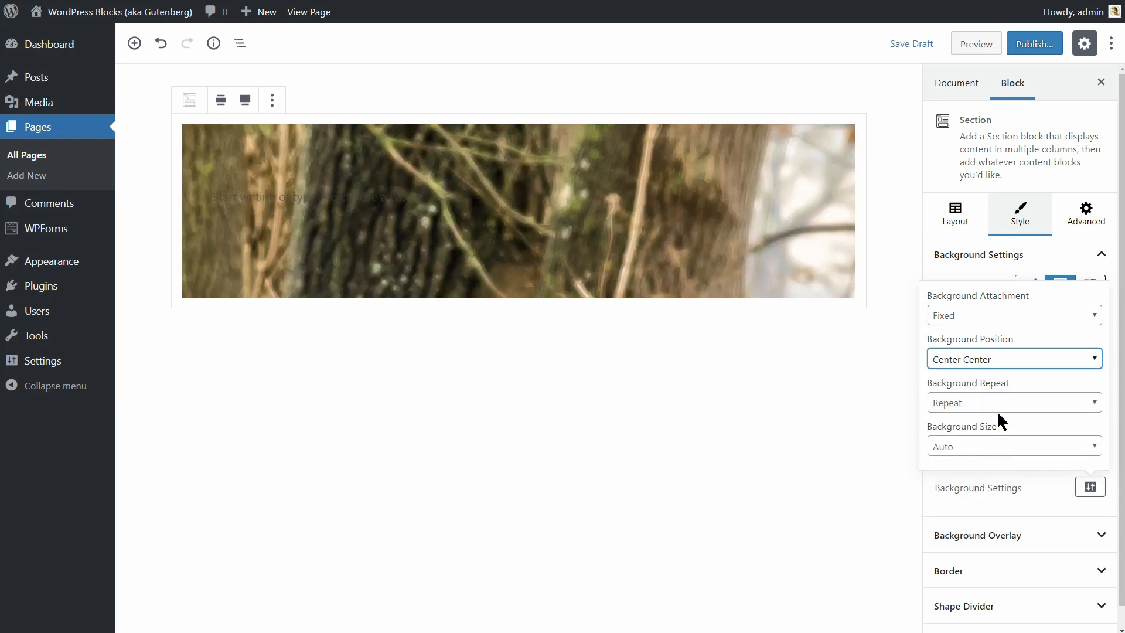
Set the background repeat to No-repeat and size to Cover.
{"action": "left_click", "coordinate": [997, 402]}
{"action": "left_click", "coordinate": [995, 446]}
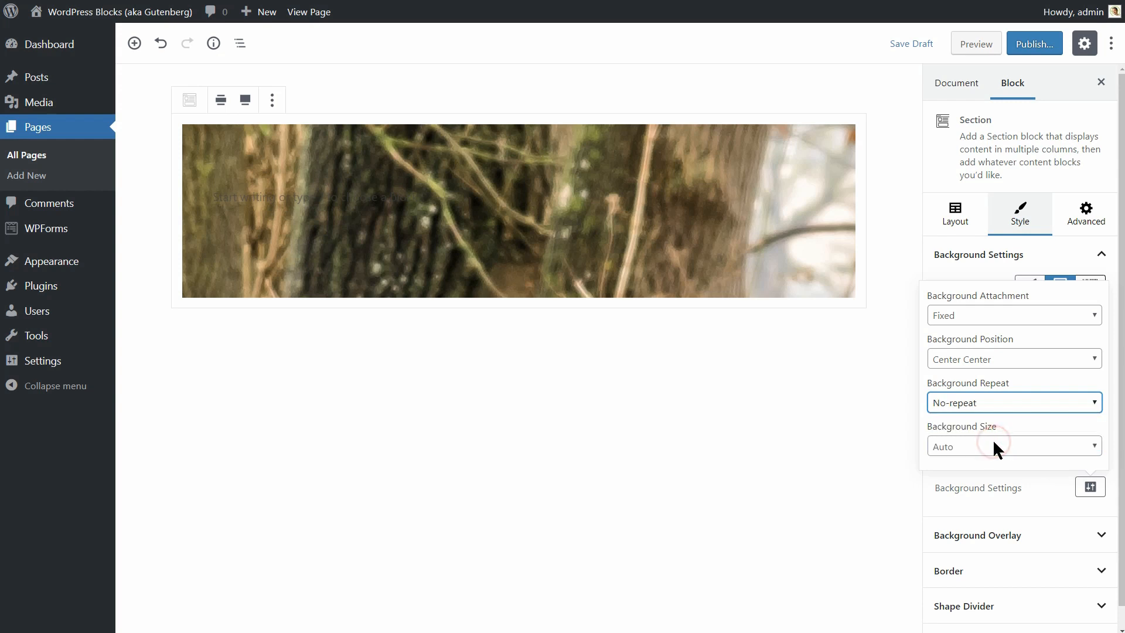
{"action": "left_click", "coordinate": [993, 445]}
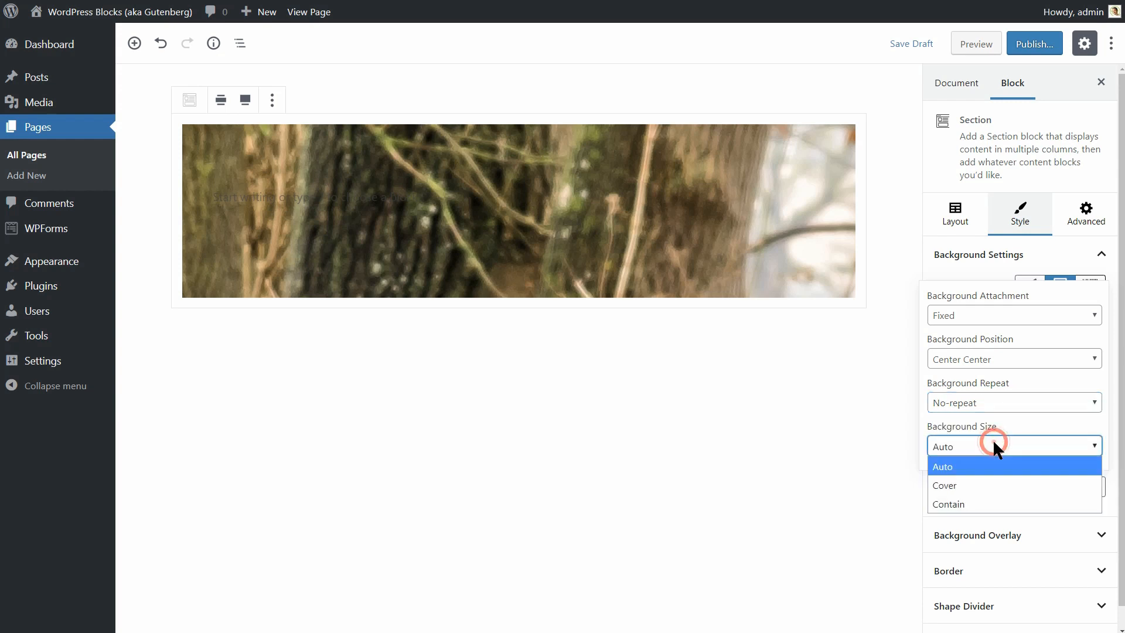
{"action": "left_click", "coordinate": [989, 486]}
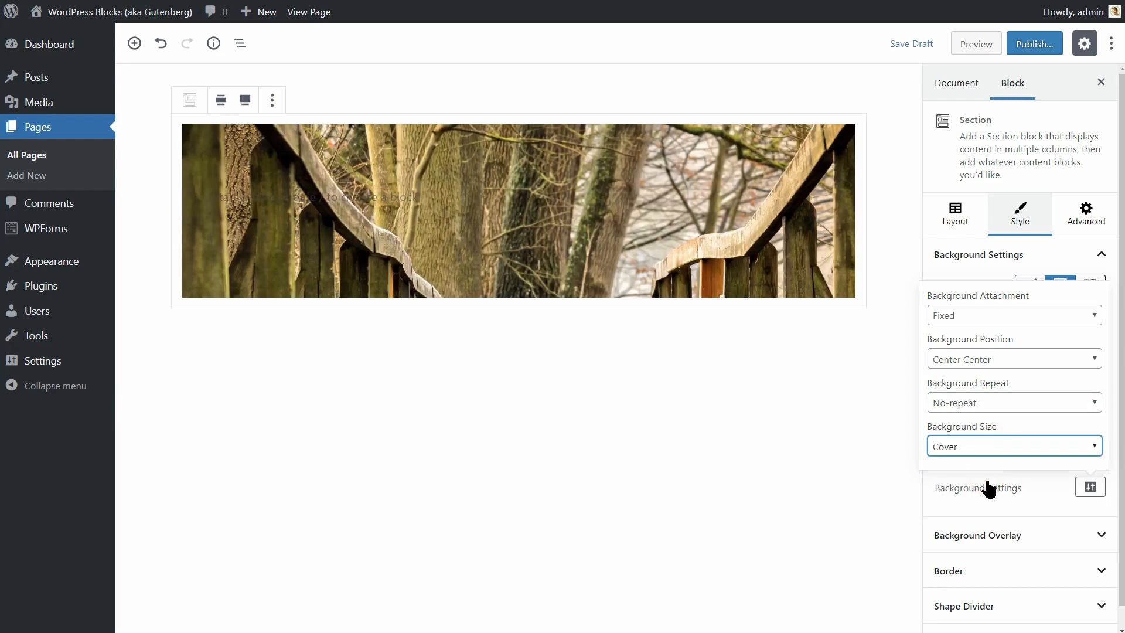
{"action": "left_click", "coordinate": [1088, 487]}
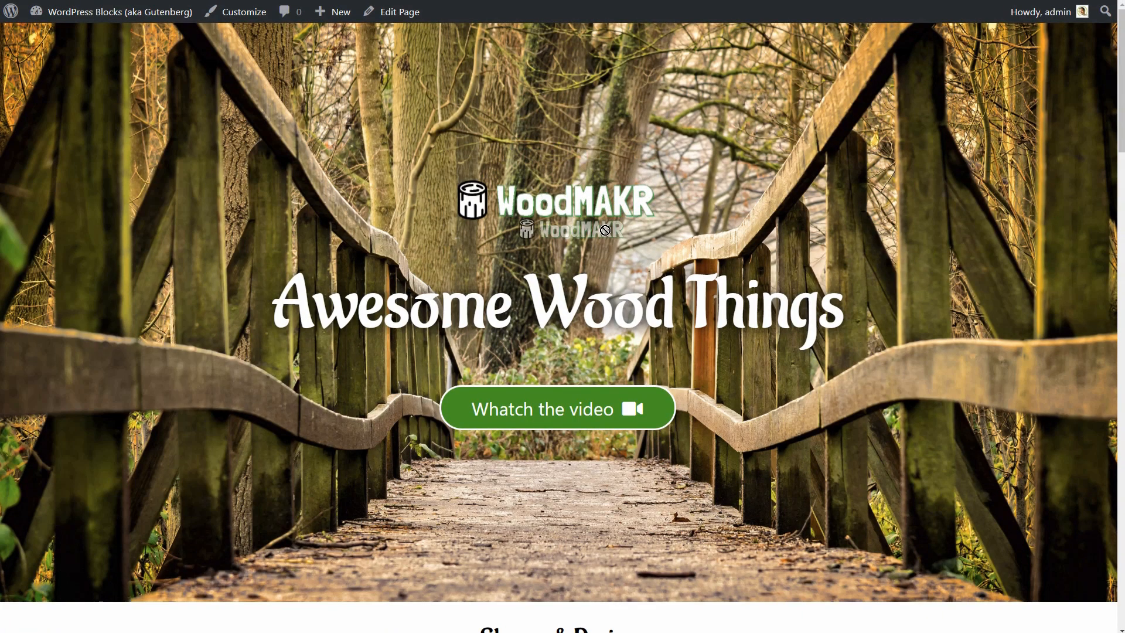
Add an Image block in the section with the WoodMAKR logo from the Media Library.
{"action": "left_click_drag", "start_coordinate": [271, 304], "coordinate": [809, 359]}
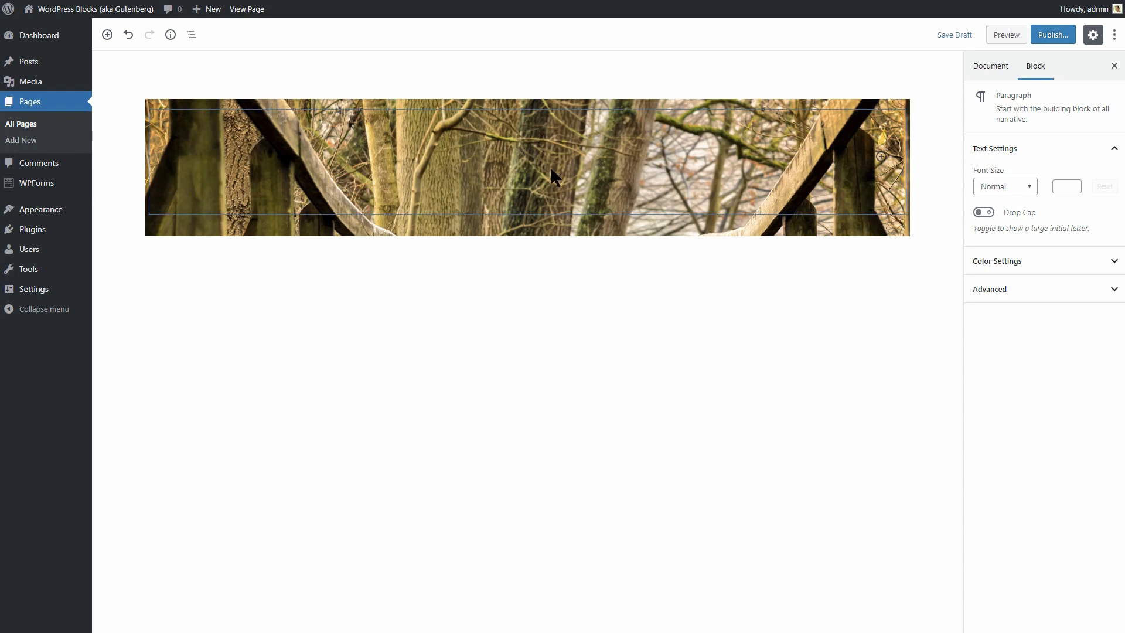
{"action": "left_click", "coordinate": [527, 138]}
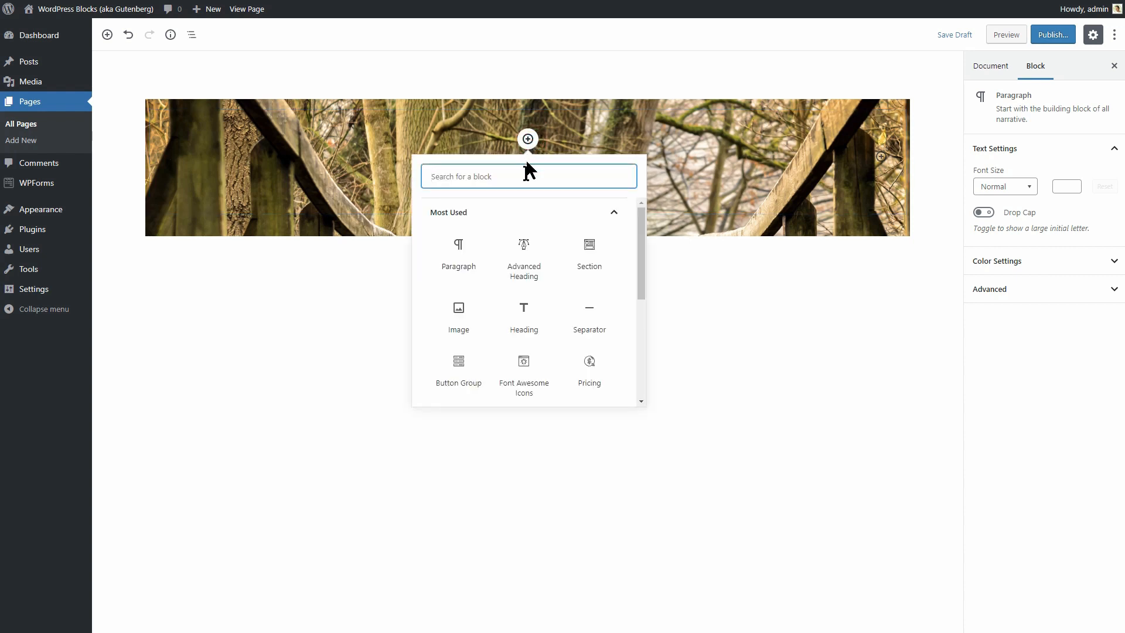
{"action": "left_click", "coordinate": [459, 311]}
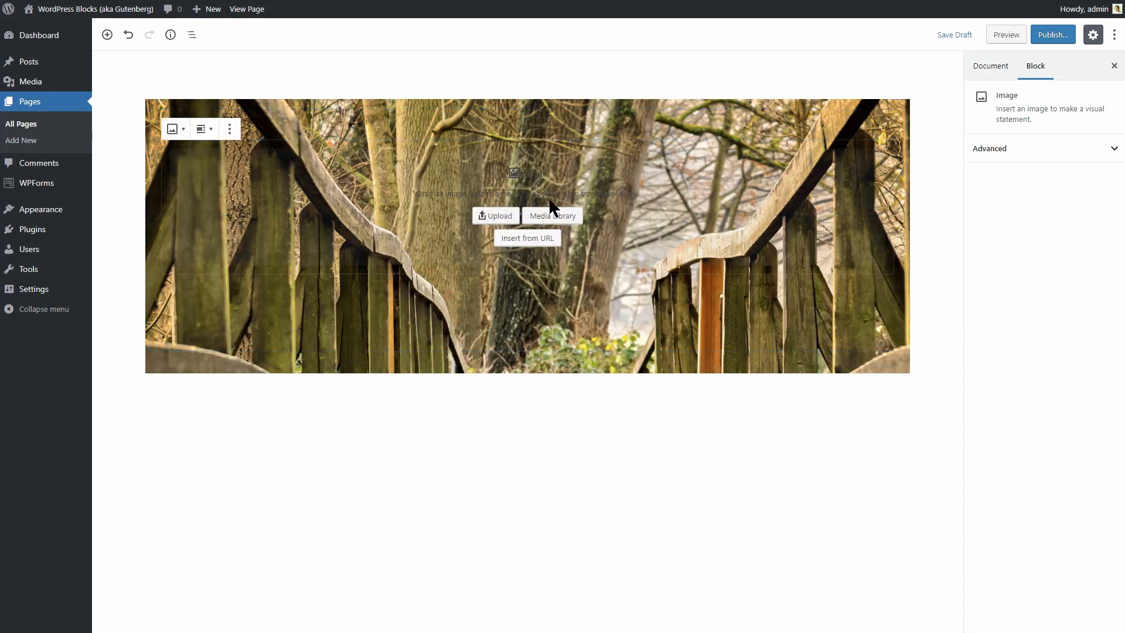
{"action": "left_click", "coordinate": [553, 217]}
{"action": "left_click", "coordinate": [281, 151]}
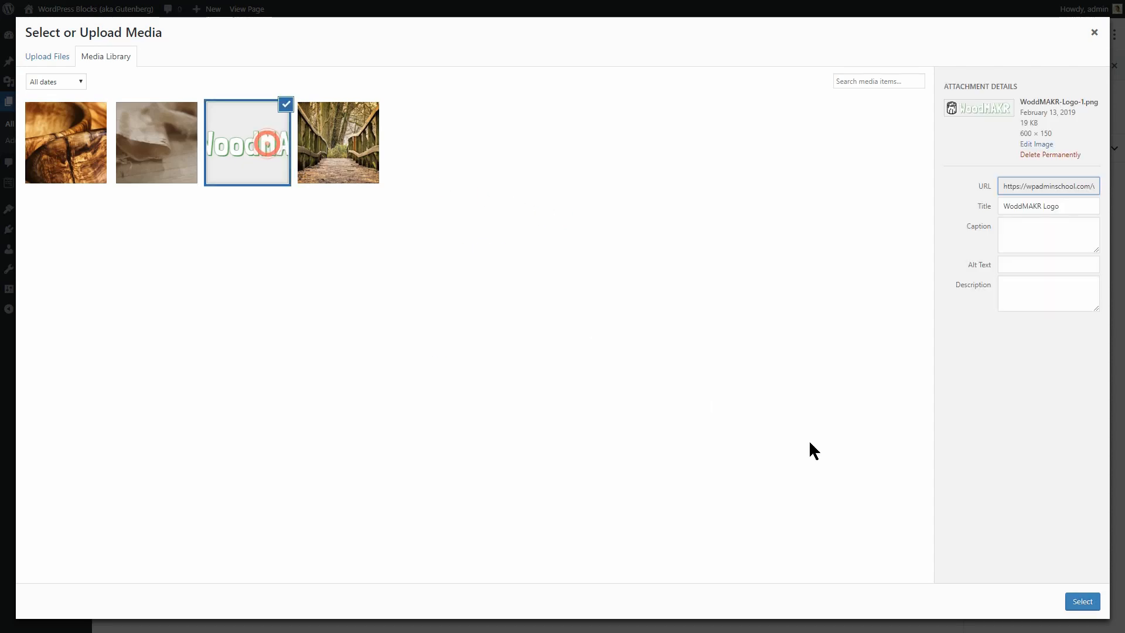
{"action": "left_click", "coordinate": [1081, 602]}
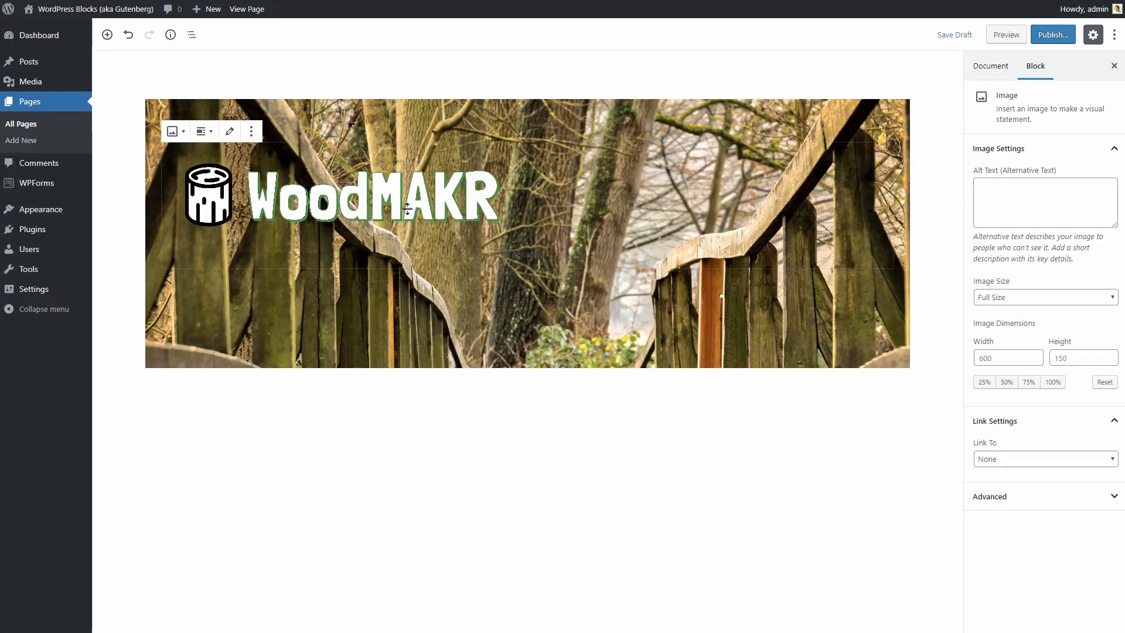
Centre the WoodMAKR logo and set its size to Medium (300 × 75).
{"action": "left_click", "coordinate": [203, 132]}
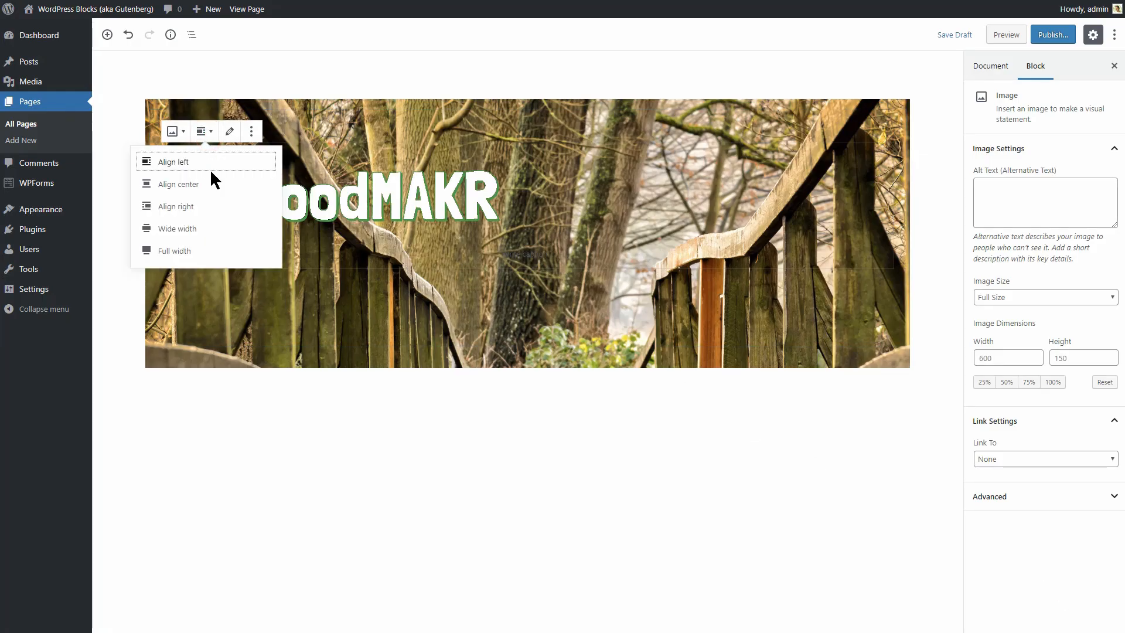
{"action": "left_click", "coordinate": [209, 185]}
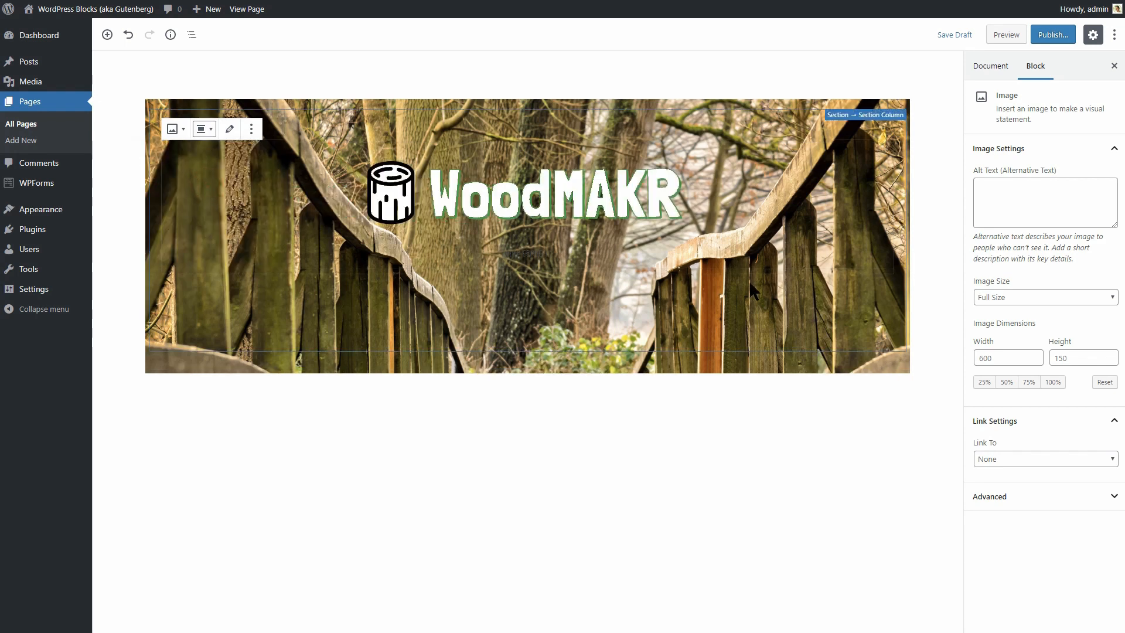
{"action": "left_click", "coordinate": [1020, 299]}
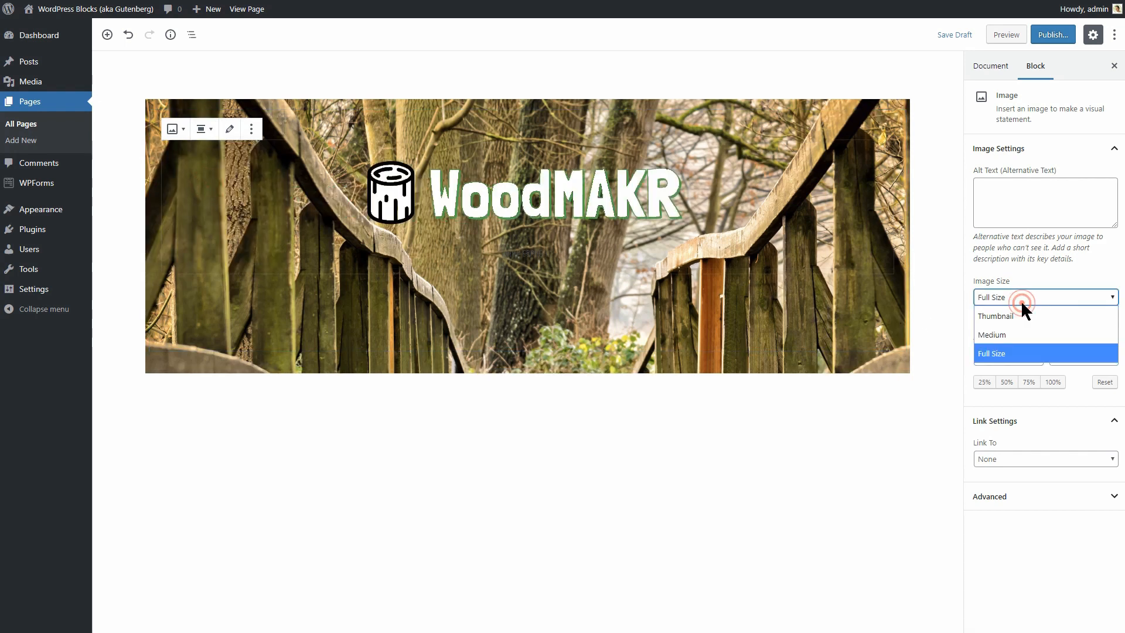
{"action": "left_click", "coordinate": [1019, 334]}
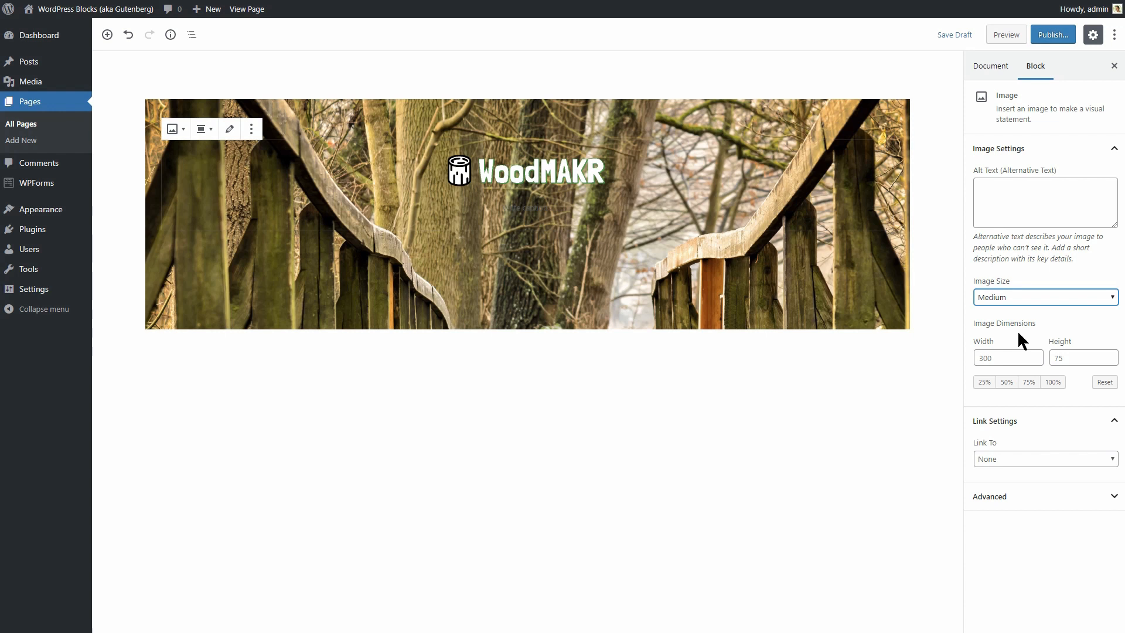
{"action": "left_click", "coordinate": [564, 250]}
{"action": "left_click", "coordinate": [528, 206]}
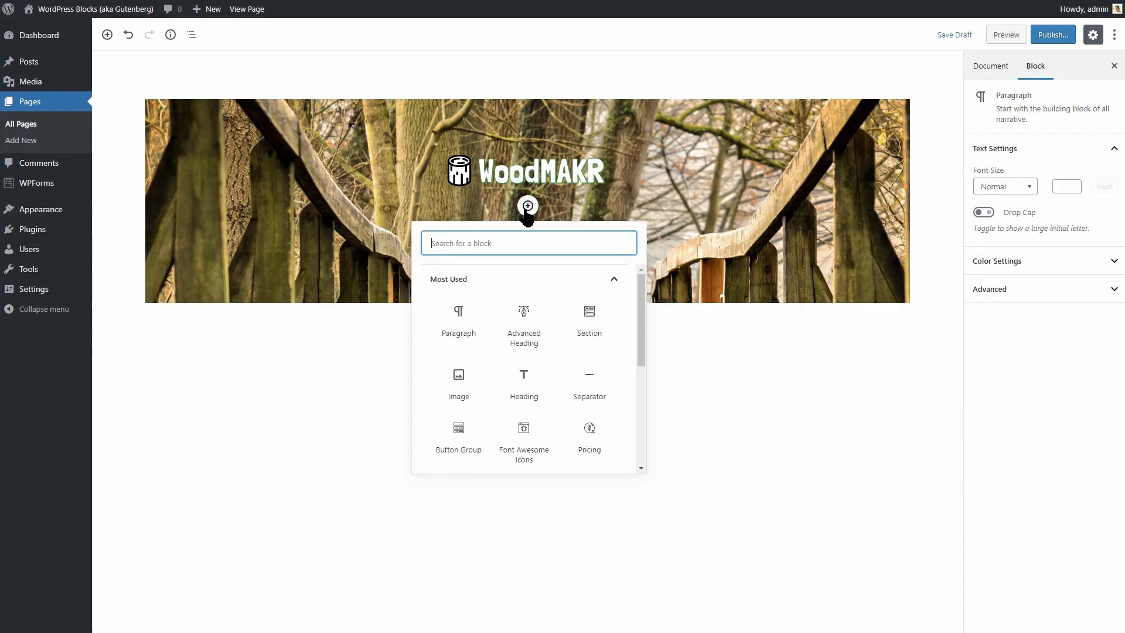
Insert an Advanced Heading below the logo reading 'WordPress Landing Page', centre-aligned.
{"action": "left_click", "coordinate": [527, 325]}
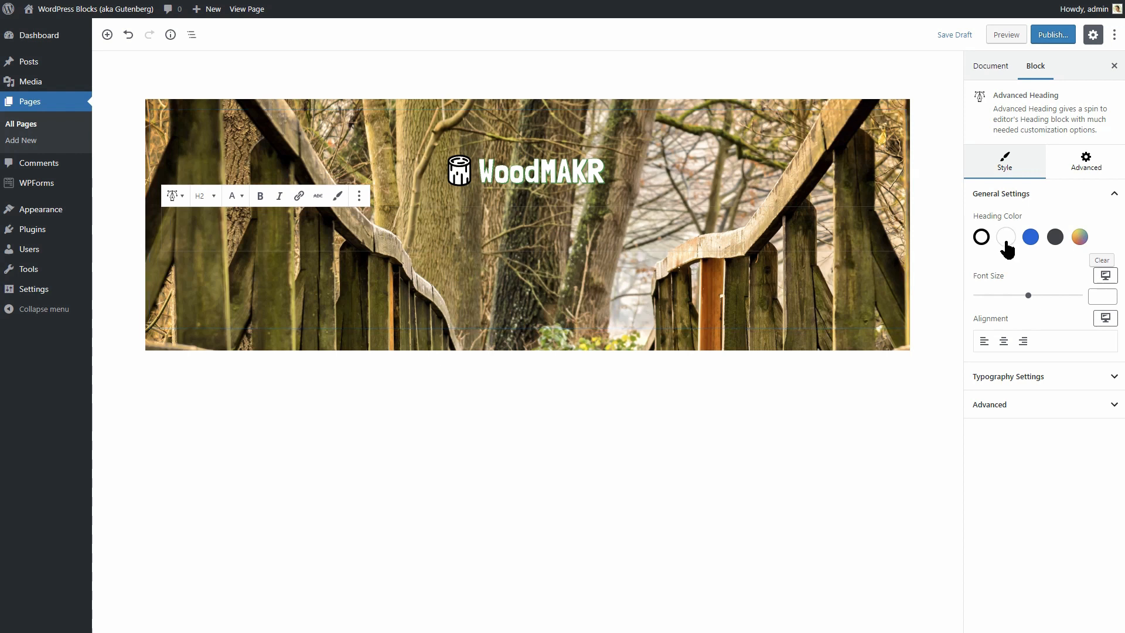
{"action": "left_click", "coordinate": [508, 242]}
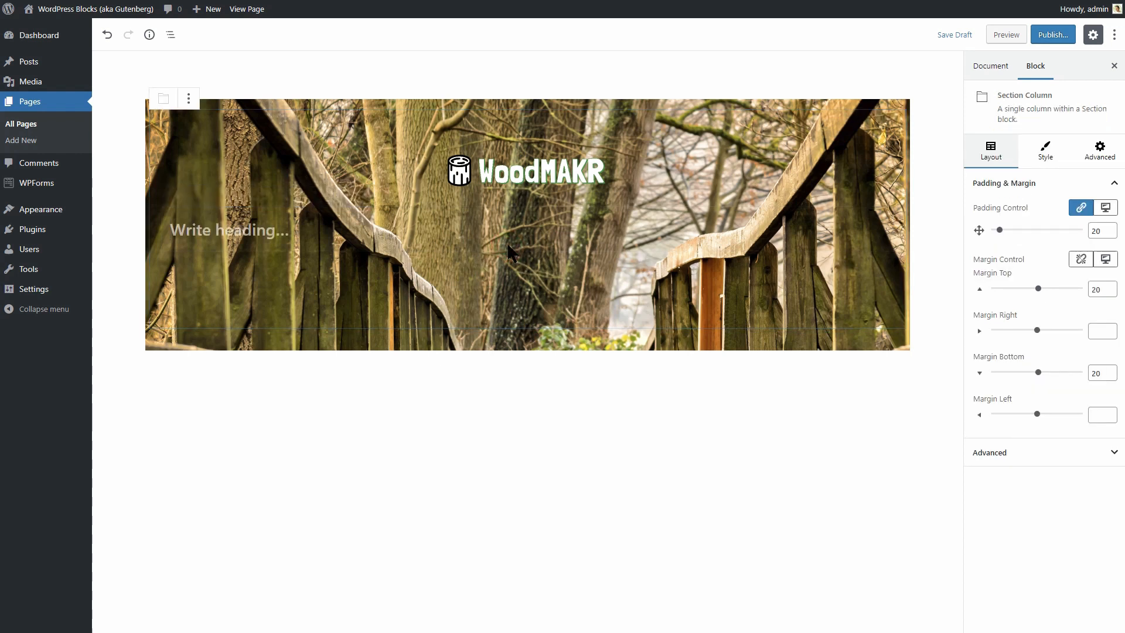
{"action": "left_click", "coordinate": [507, 241]}
{"action": "type", "text": "WordPress Landing Page"}
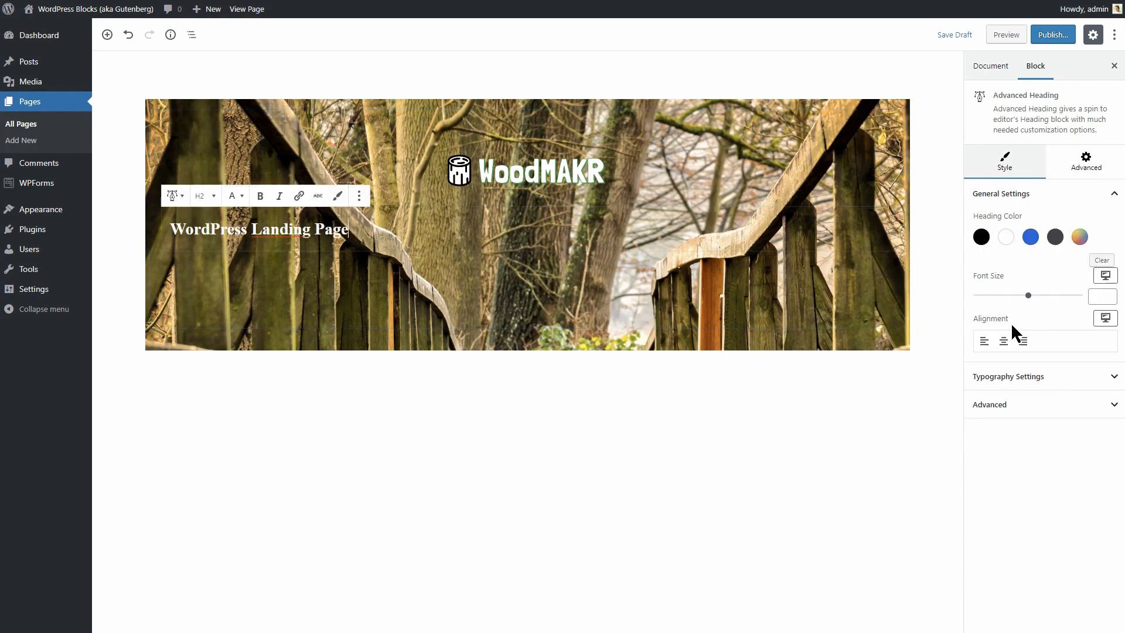
{"action": "left_click", "coordinate": [1004, 342]}
Set the heading's font family to Aladin at font size 100.
{"action": "left_click", "coordinate": [1031, 377]}
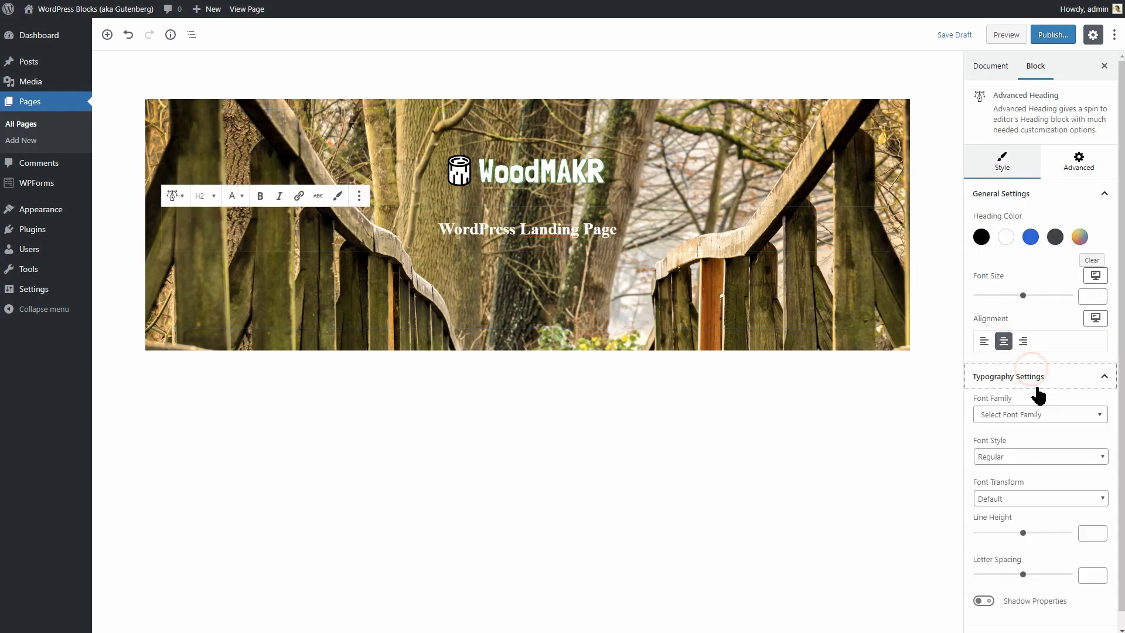
{"action": "left_click", "coordinate": [1037, 379]}
{"action": "left_click", "coordinate": [1037, 380]}
{"action": "left_click", "coordinate": [1042, 415]}
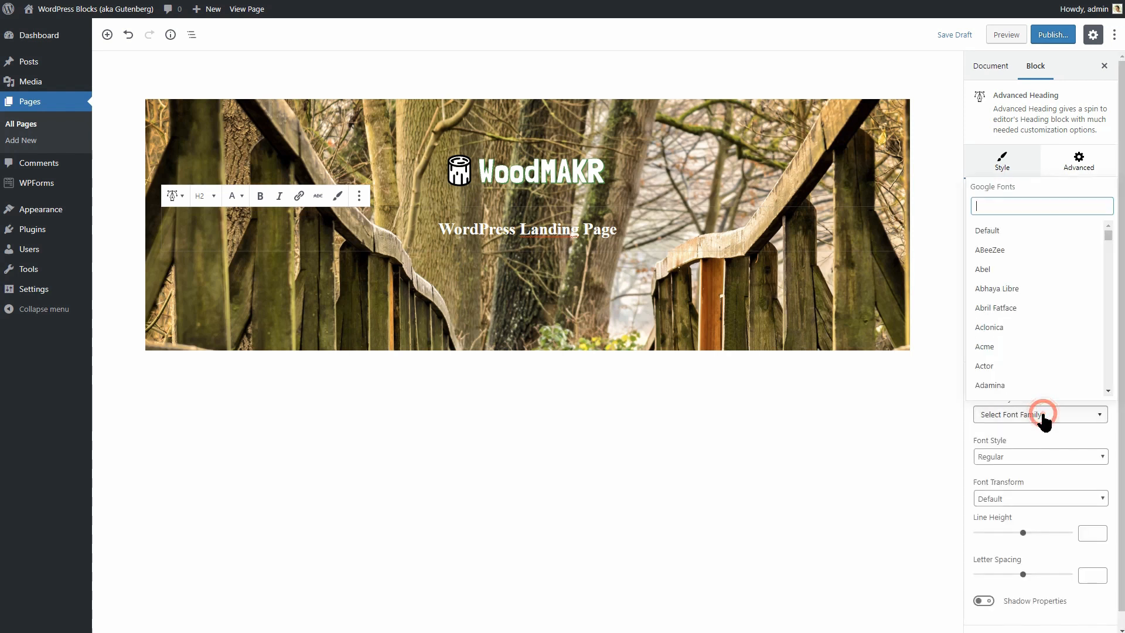
{"action": "type", "text": "ala"}
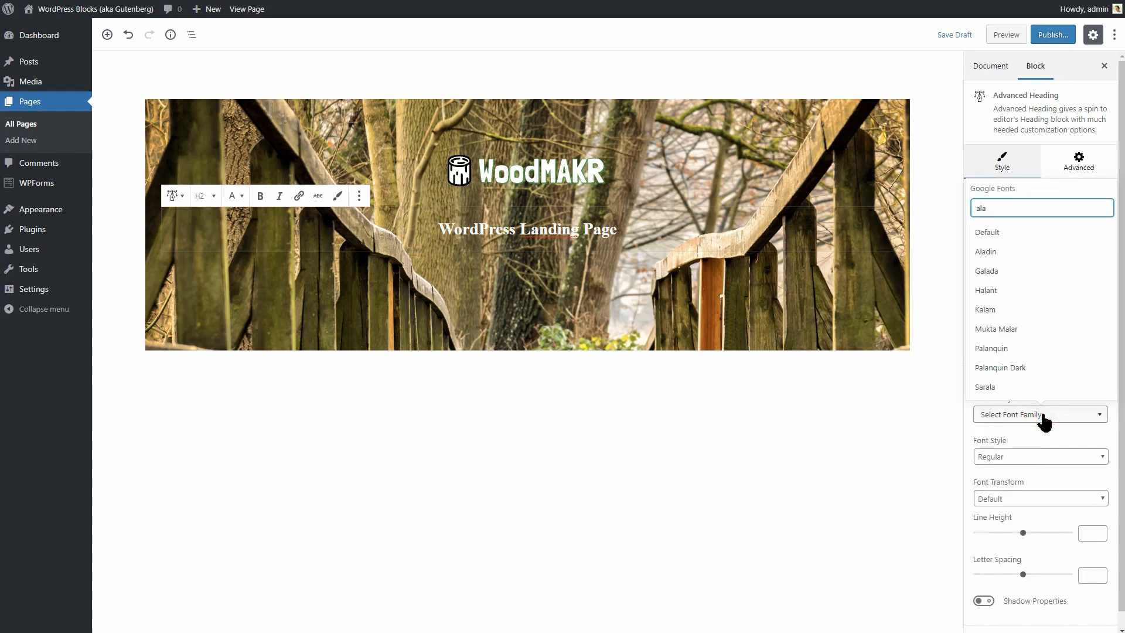
{"action": "left_click", "coordinate": [1005, 252]}
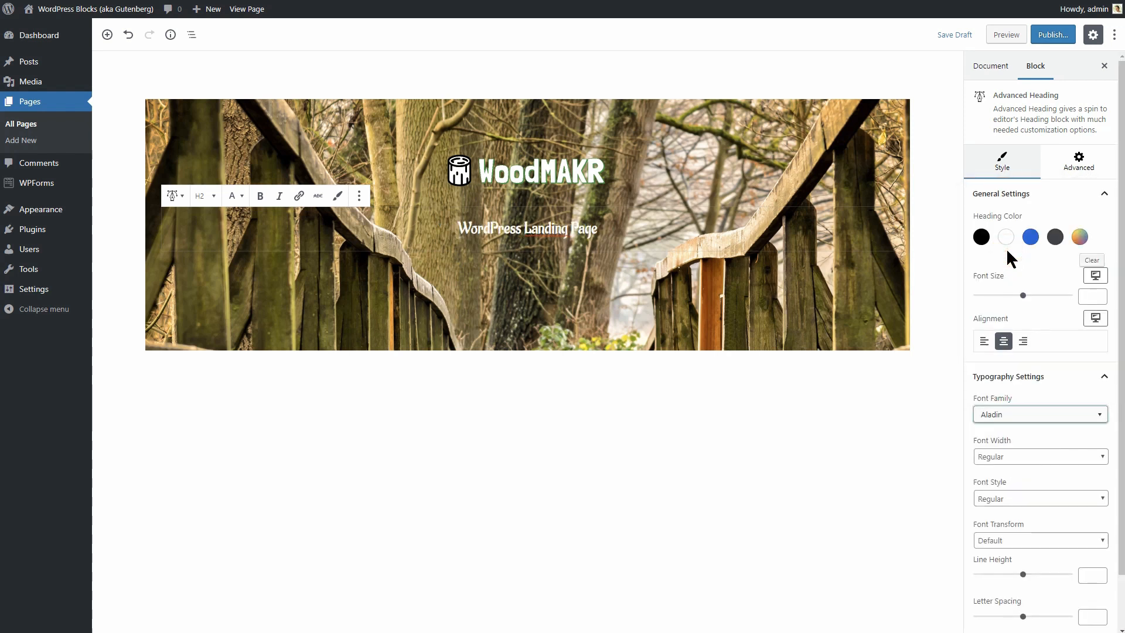
{"action": "left_click", "coordinate": [1024, 296]}
{"action": "left_click_drag", "start_coordinate": [1024, 297], "coordinate": [996, 297]}
{"action": "left_click", "coordinate": [1100, 294]}
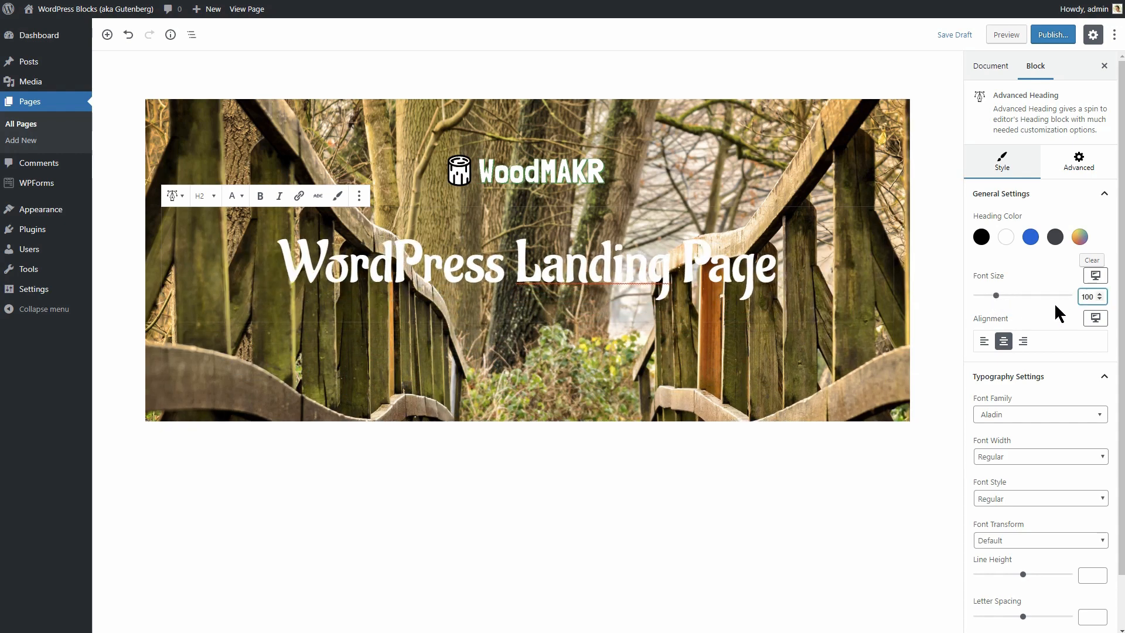
Enable a heading text shadow with opacity 100, blur 28 and zero offsets.
{"action": "scroll", "coordinate": [1123, 299], "scroll_direction": "down", "scroll_amount": 1}
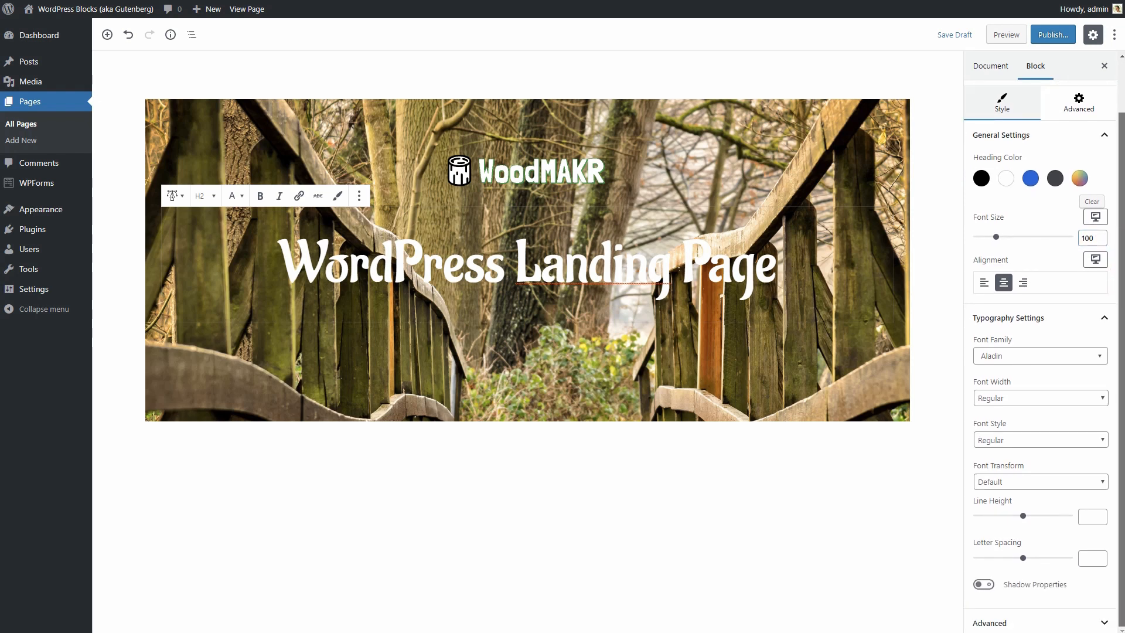
{"action": "left_click", "coordinate": [984, 585]}
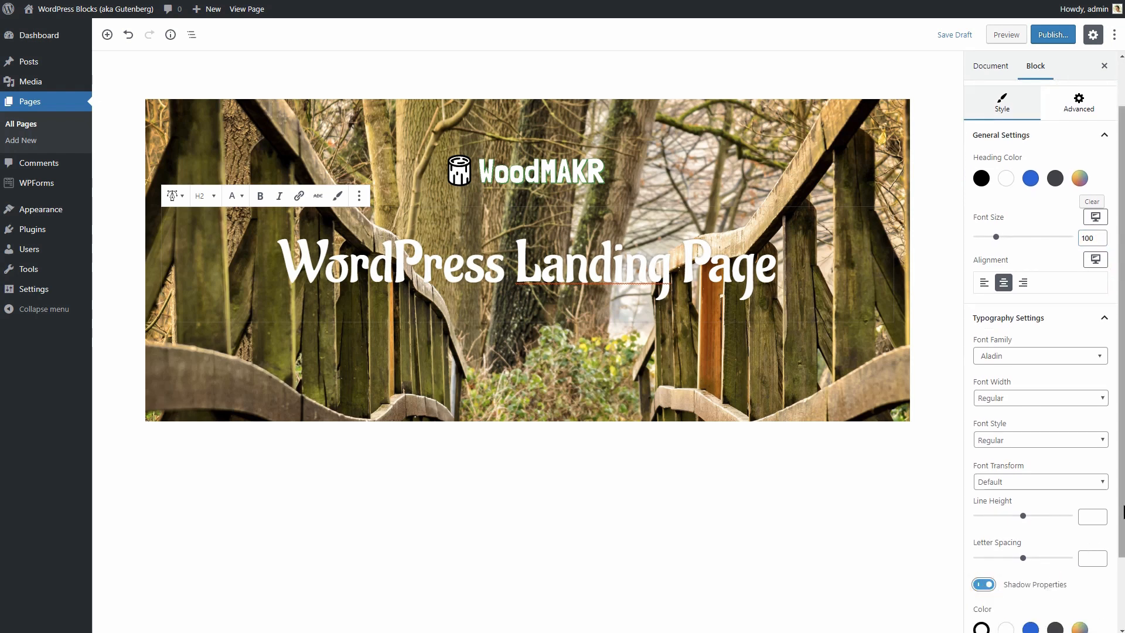
{"action": "left_click_drag", "start_coordinate": [1113, 535], "coordinate": [1115, 601]}
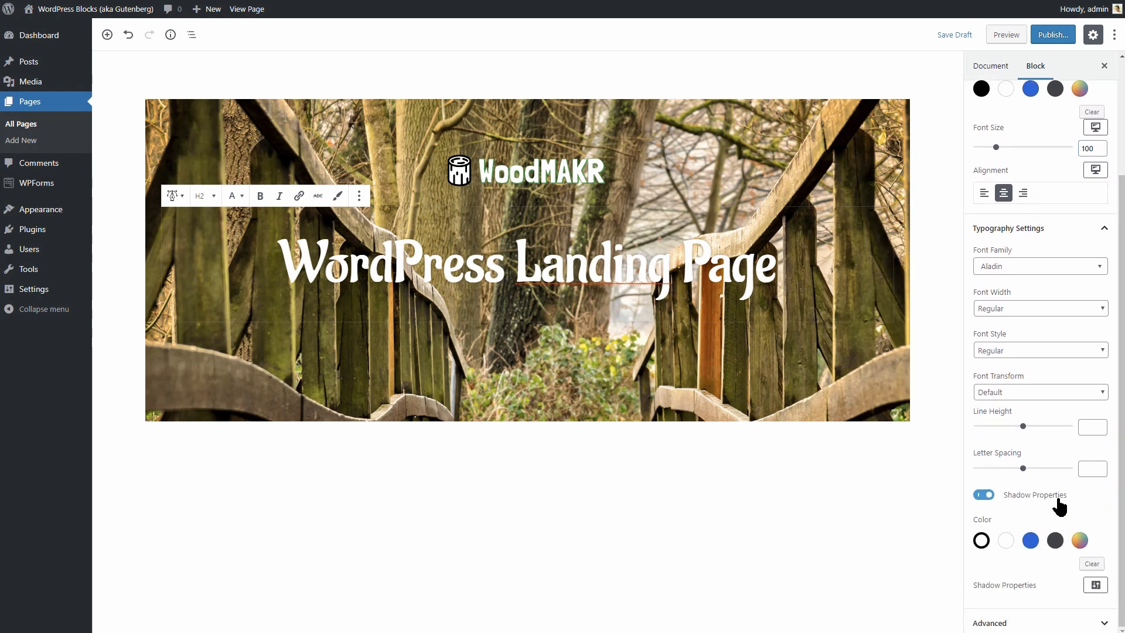
{"action": "left_click", "coordinate": [1094, 585]}
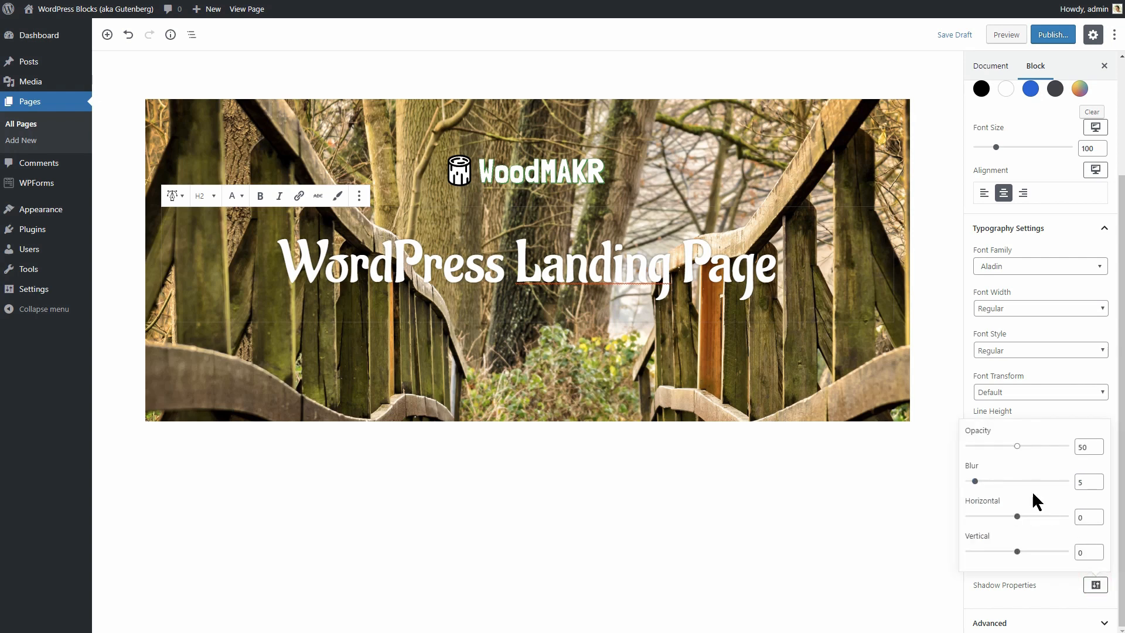
{"action": "left_click_drag", "start_coordinate": [1018, 447], "coordinate": [1037, 453]}
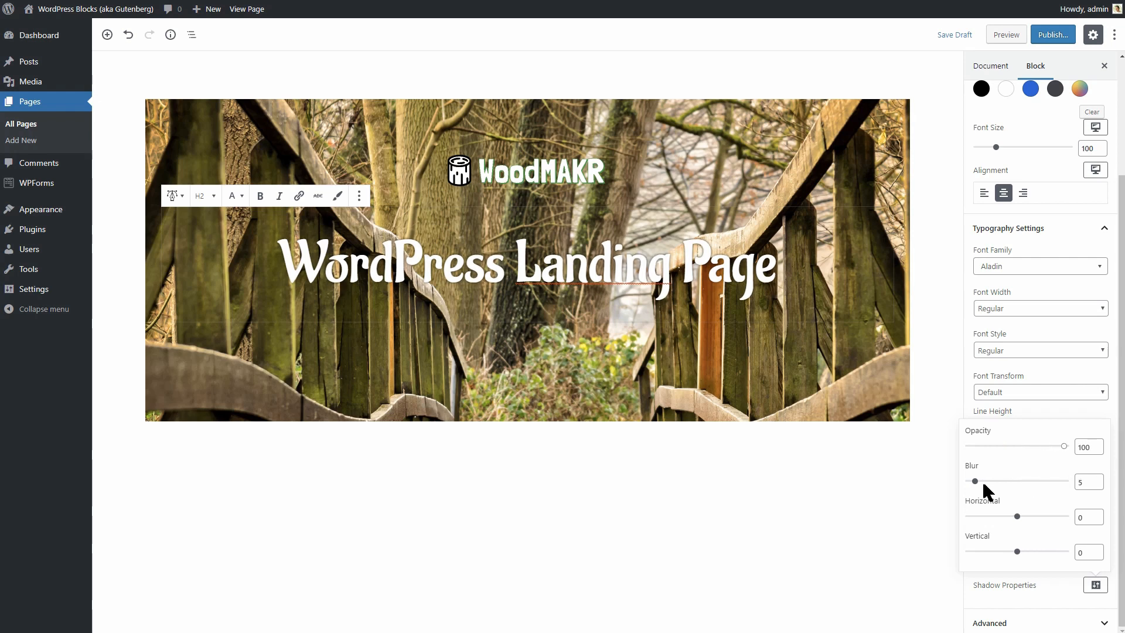
{"action": "left_click_drag", "start_coordinate": [976, 483], "coordinate": [996, 485]}
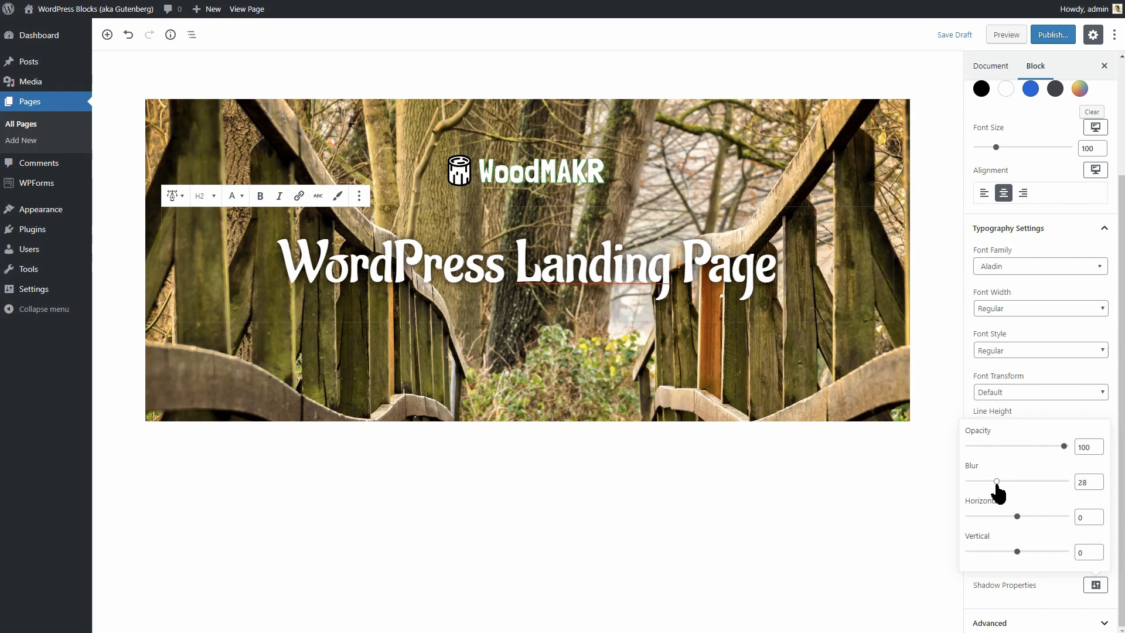
{"action": "left_click", "coordinate": [1091, 585]}
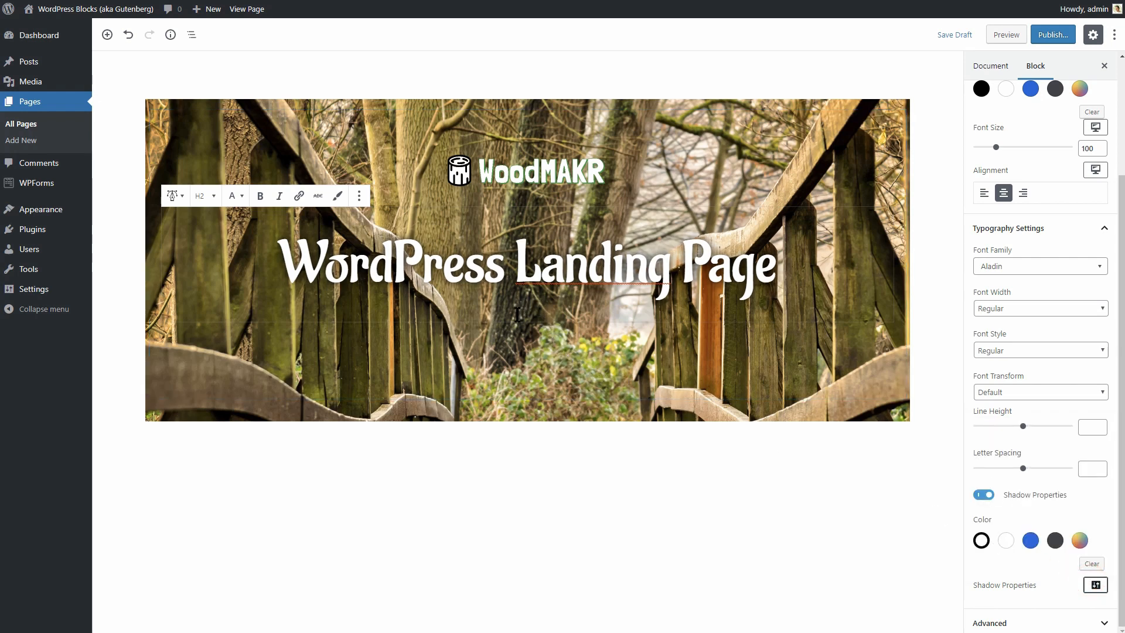
{"action": "left_click", "coordinate": [516, 342]}
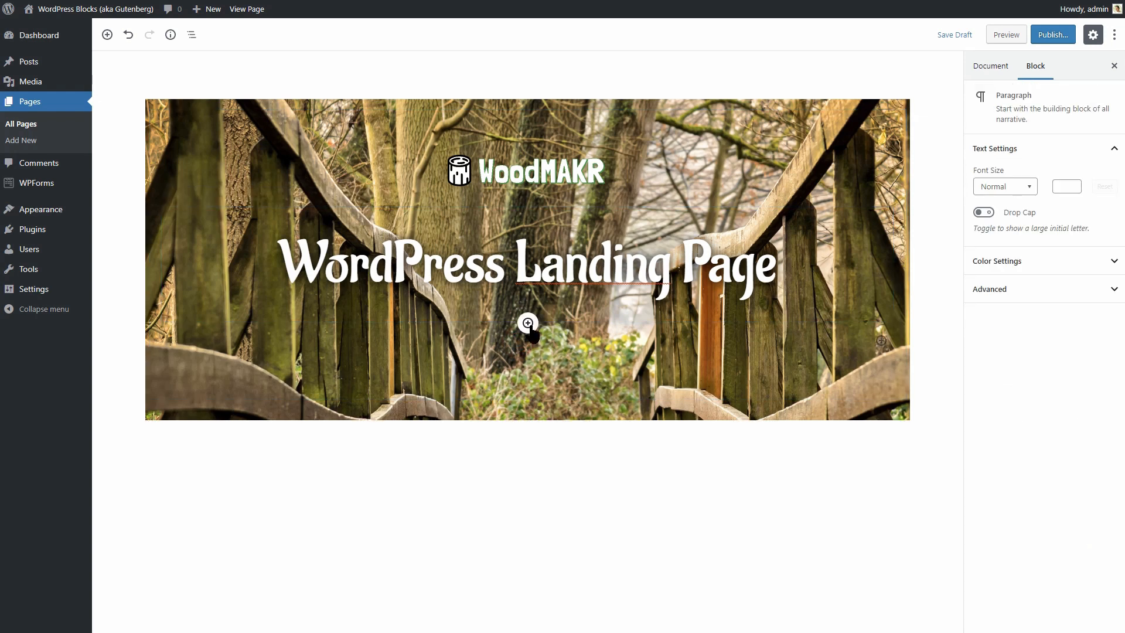
Insert a Button Group below the 'WordPress Landing Page' heading, reduced to one button.
{"action": "left_click", "coordinate": [527, 322]}
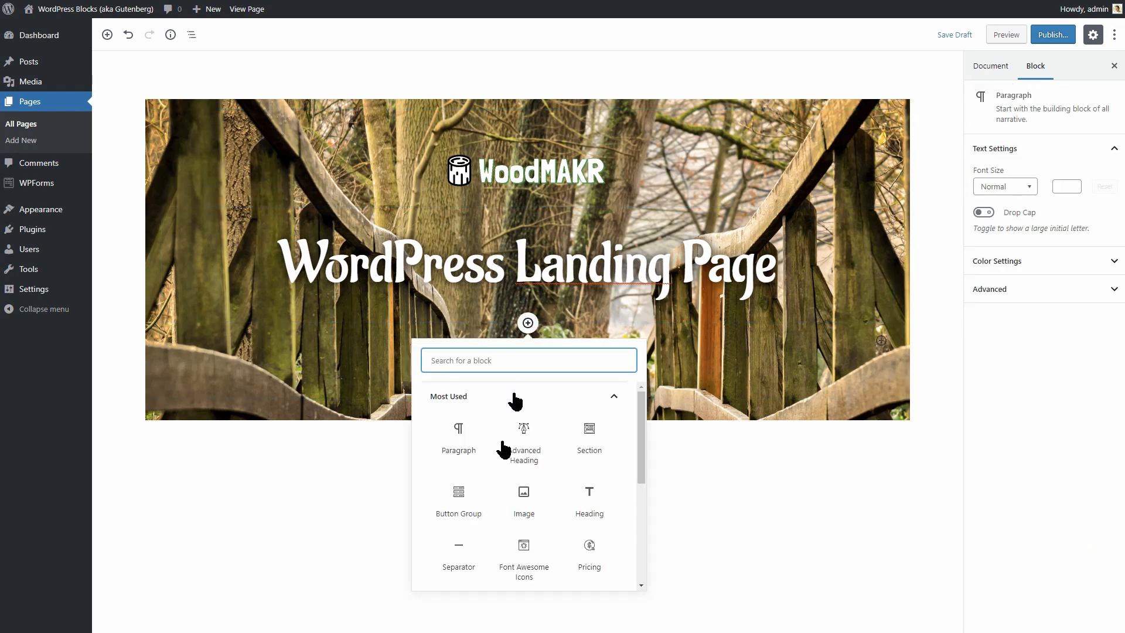
{"action": "left_click", "coordinate": [465, 508]}
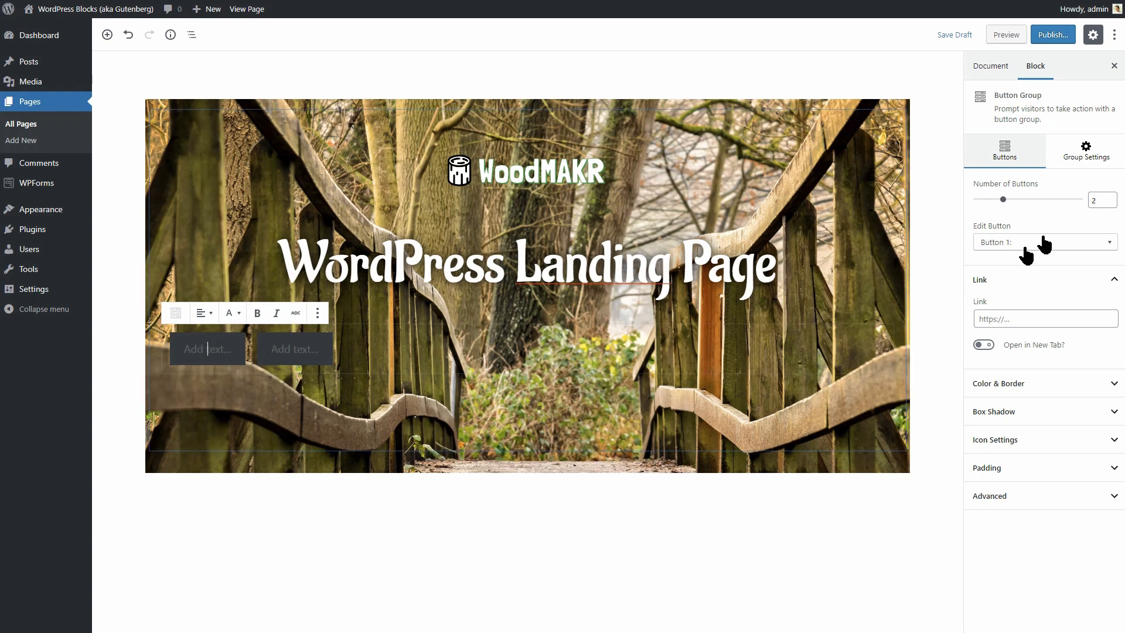
{"action": "left_click", "coordinate": [1109, 202]}
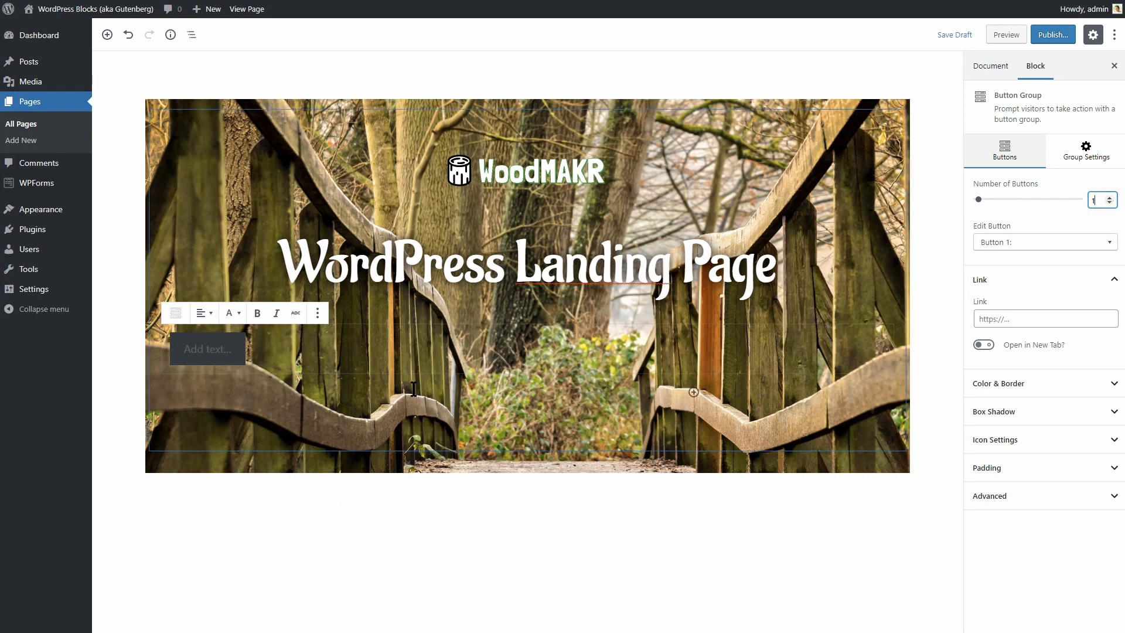
Give the button white text and a custom #44b100 green background, copying the hex value.
{"action": "left_click", "coordinate": [1034, 388]}
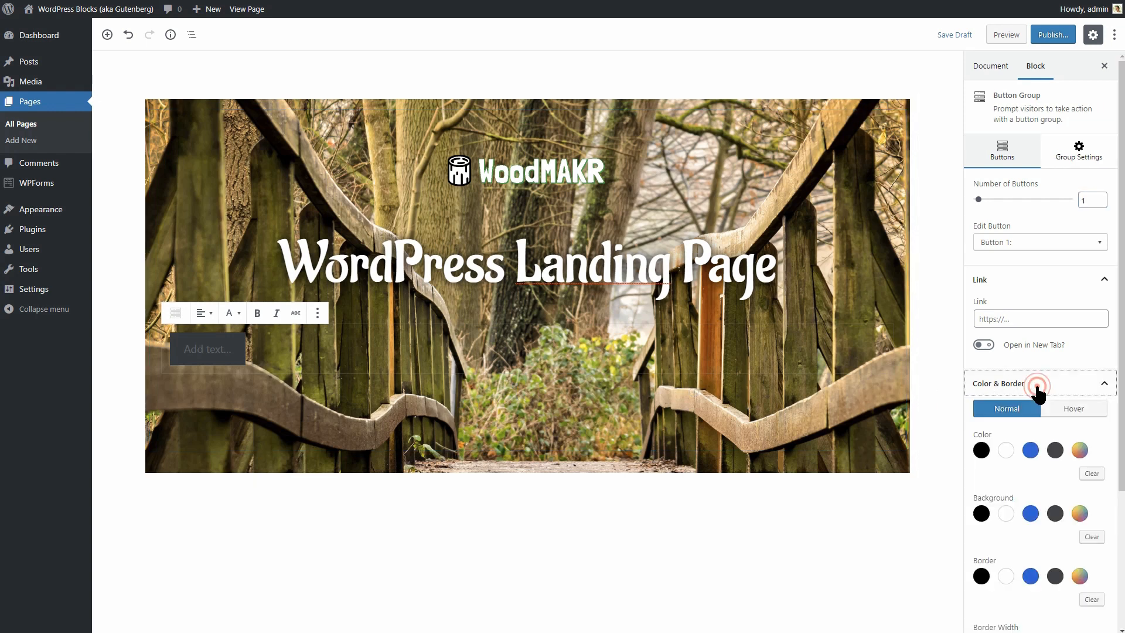
{"action": "scroll", "coordinate": [1123, 376], "scroll_direction": "down", "scroll_amount": 3}
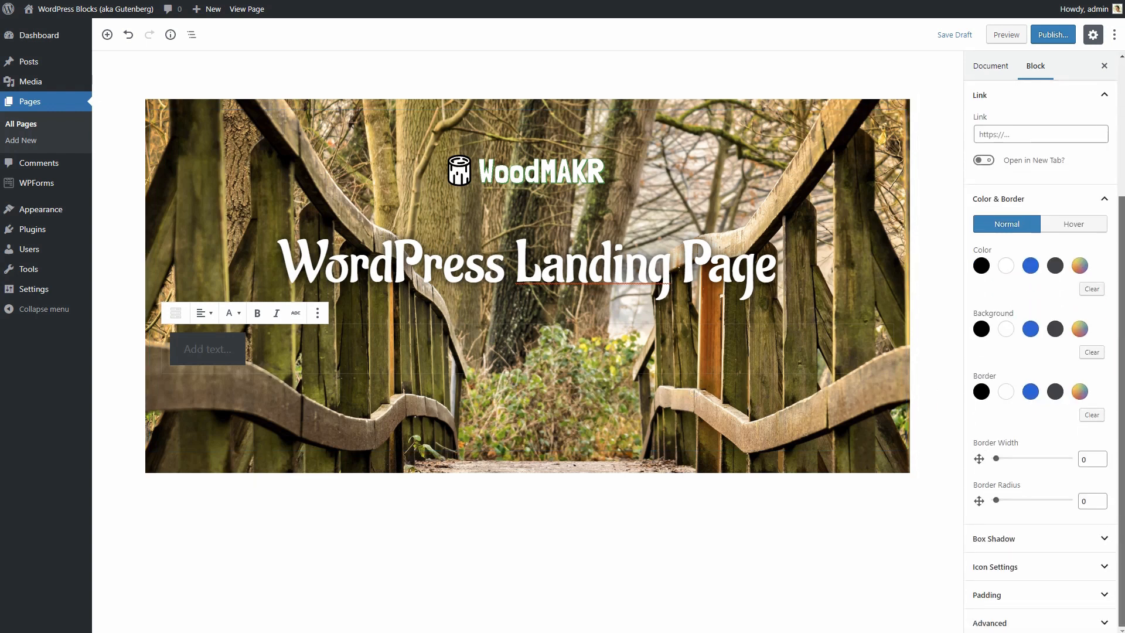
{"action": "left_click", "coordinate": [1006, 266]}
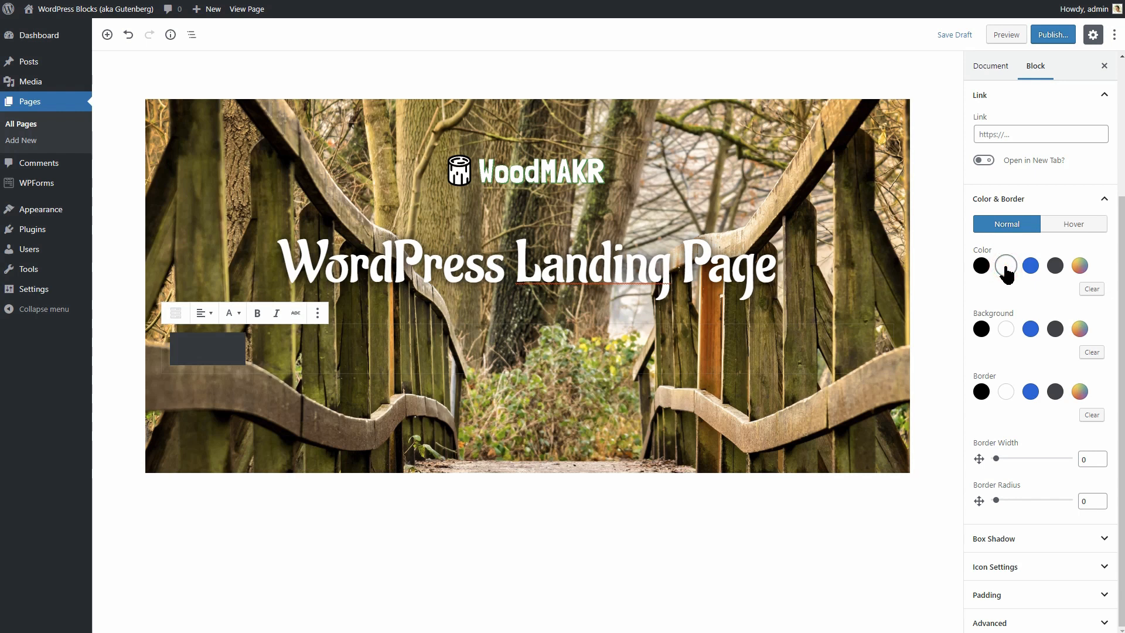
{"action": "left_click", "coordinate": [1081, 330]}
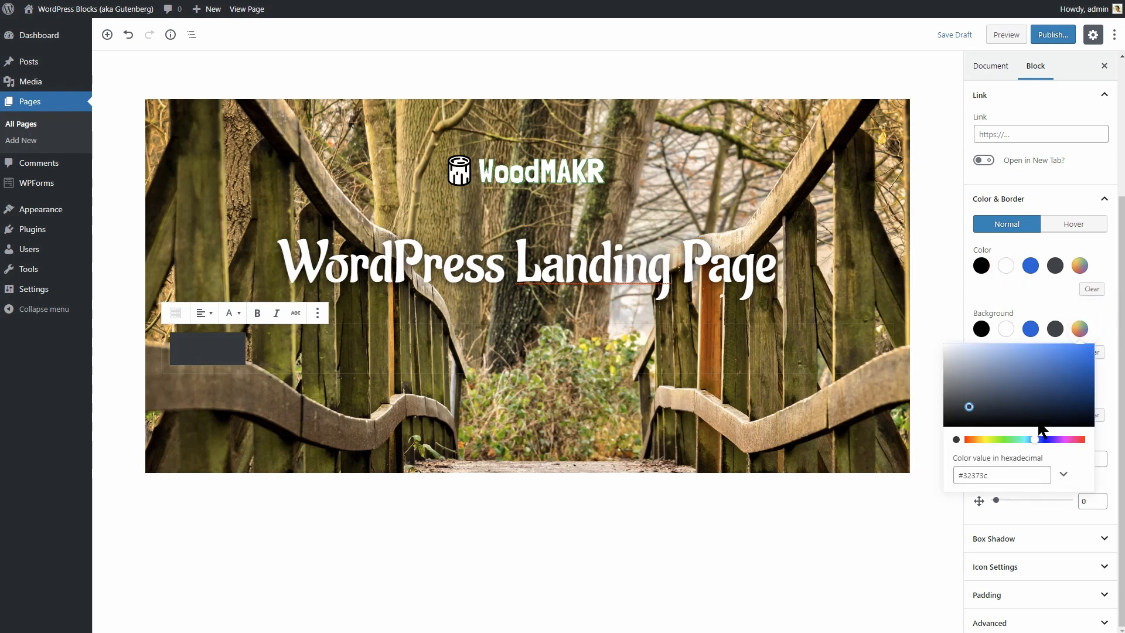
{"action": "left_click_drag", "start_coordinate": [1035, 441], "coordinate": [1100, 370]}
{"action": "left_click_drag", "start_coordinate": [1001, 473], "coordinate": [948, 473]}
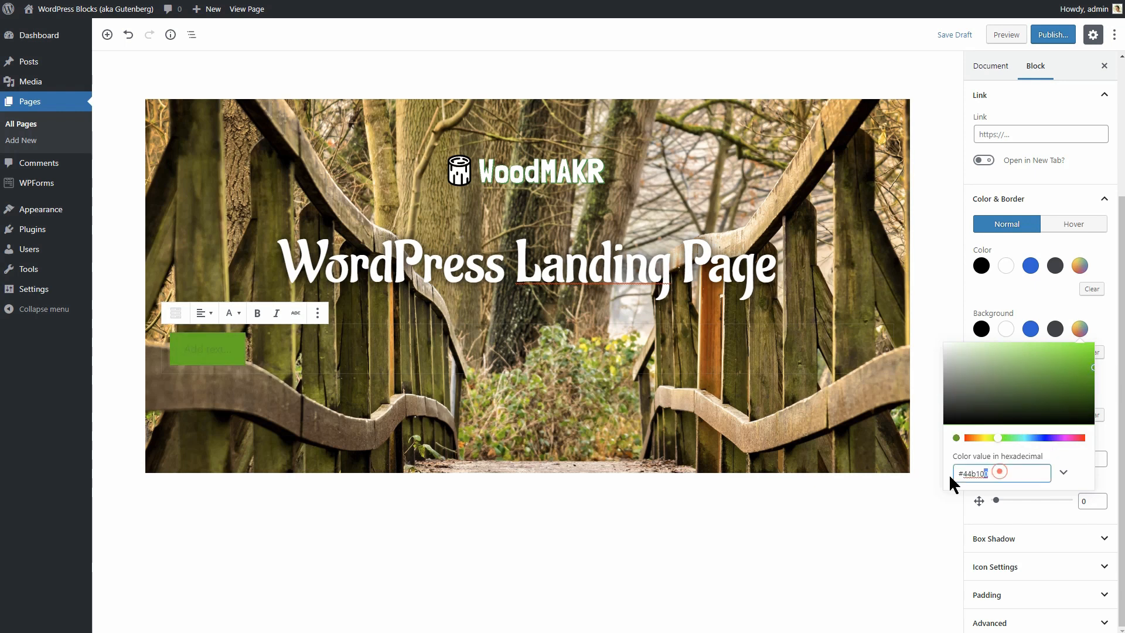
{"action": "right_click", "coordinate": [969, 473]}
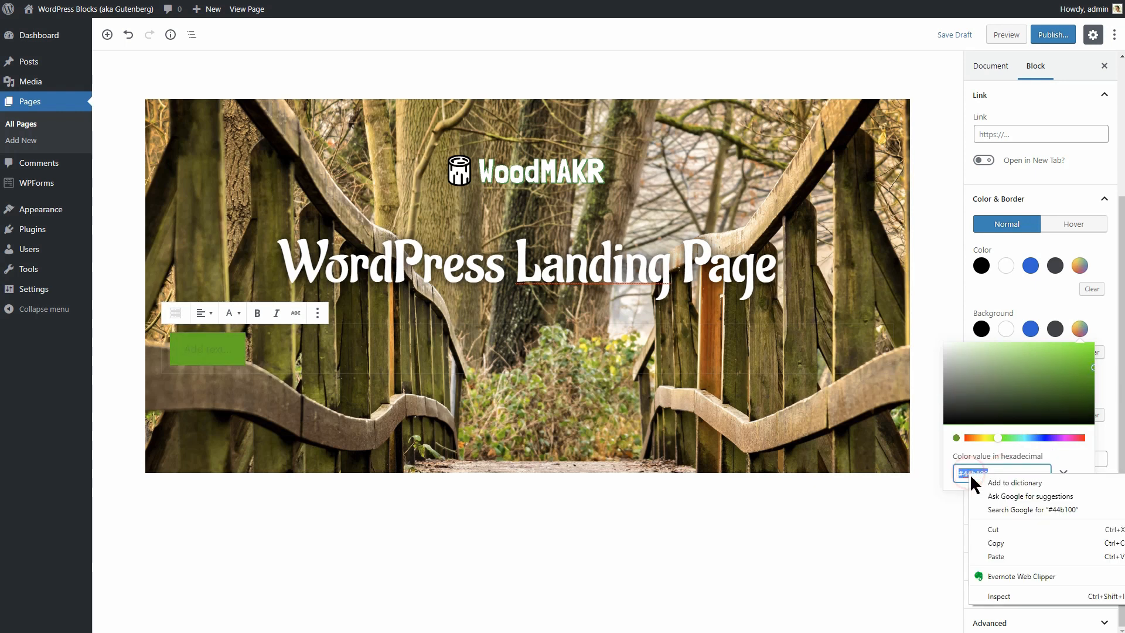
{"action": "left_click", "coordinate": [1002, 540]}
{"action": "left_click", "coordinate": [1081, 333]}
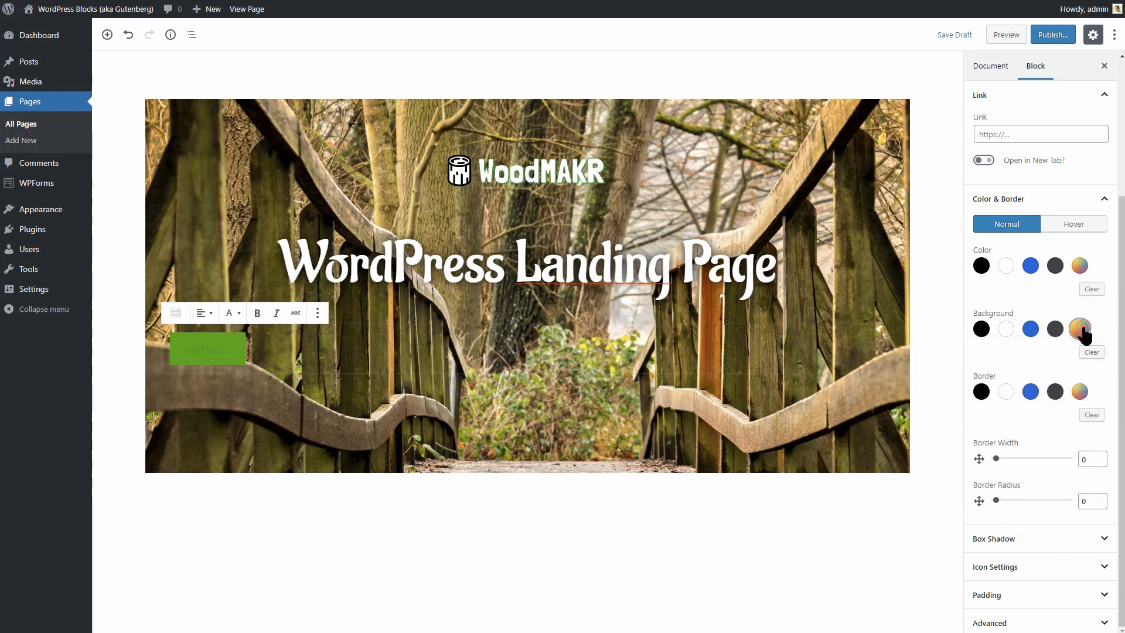
Add a white 2 px button border with border radius 100.
{"action": "left_click", "coordinate": [1005, 390]}
{"action": "left_click_drag", "start_coordinate": [998, 459], "coordinate": [1010, 459]}
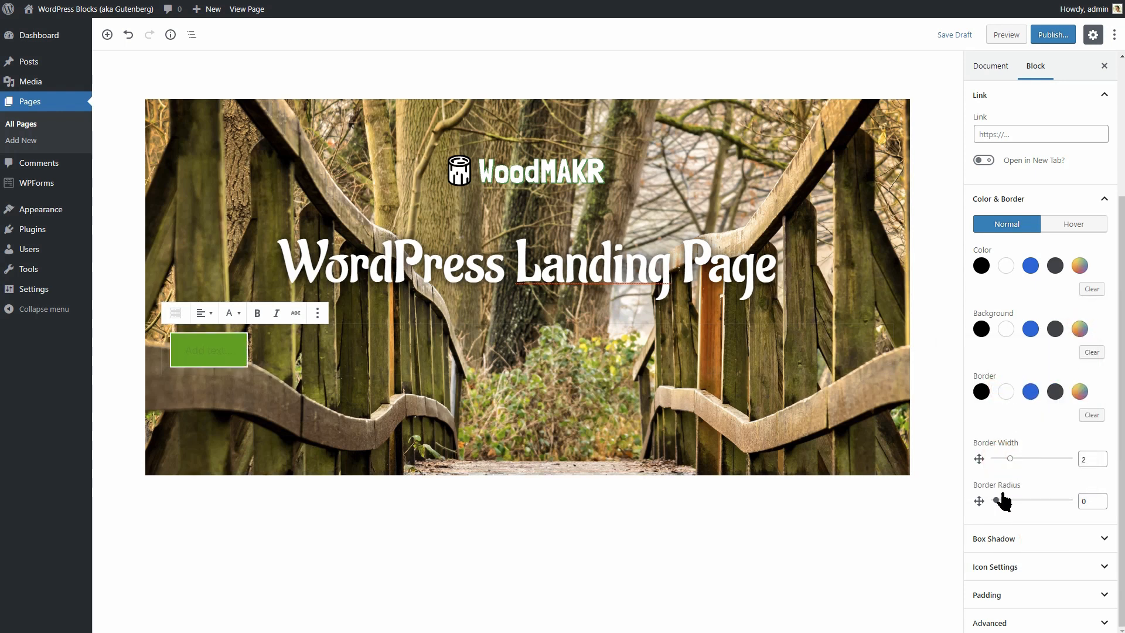
{"action": "left_click_drag", "start_coordinate": [999, 501], "coordinate": [1048, 503]}
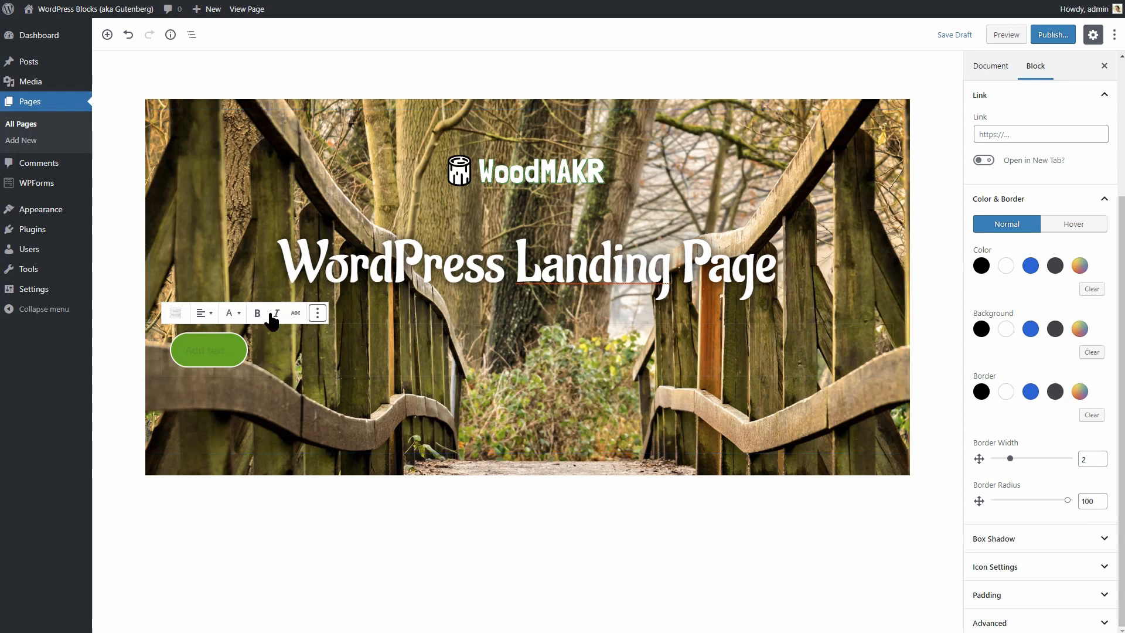
Align the green button to the centre and label it 'Watch the video'.
{"action": "left_click", "coordinate": [213, 316]}
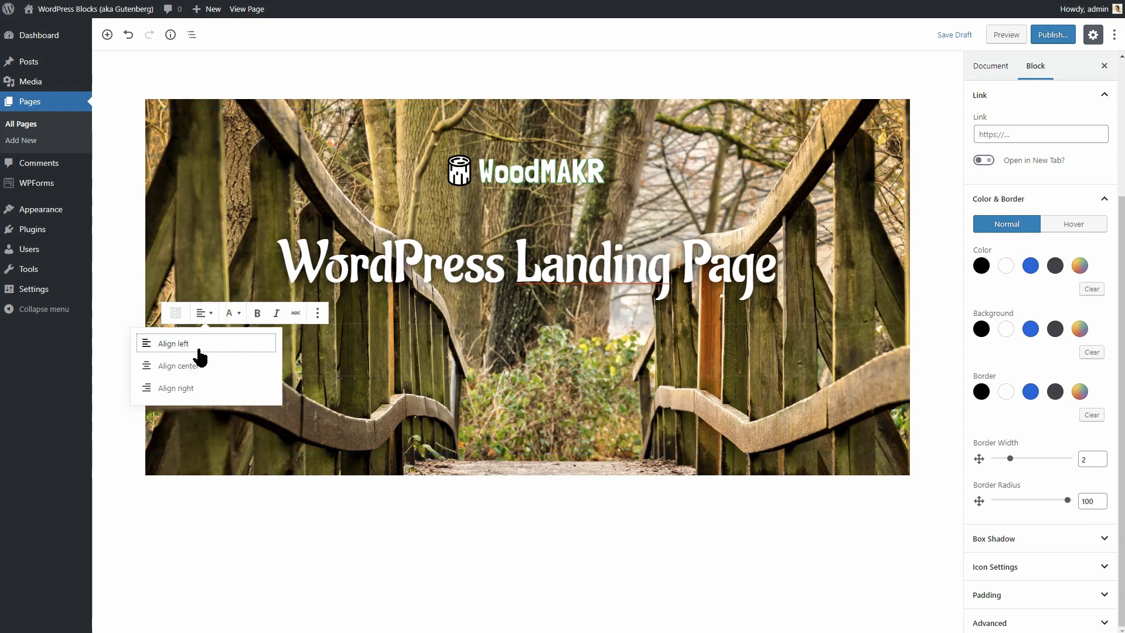
{"action": "left_click", "coordinate": [194, 366]}
{"action": "left_click", "coordinate": [546, 352]}
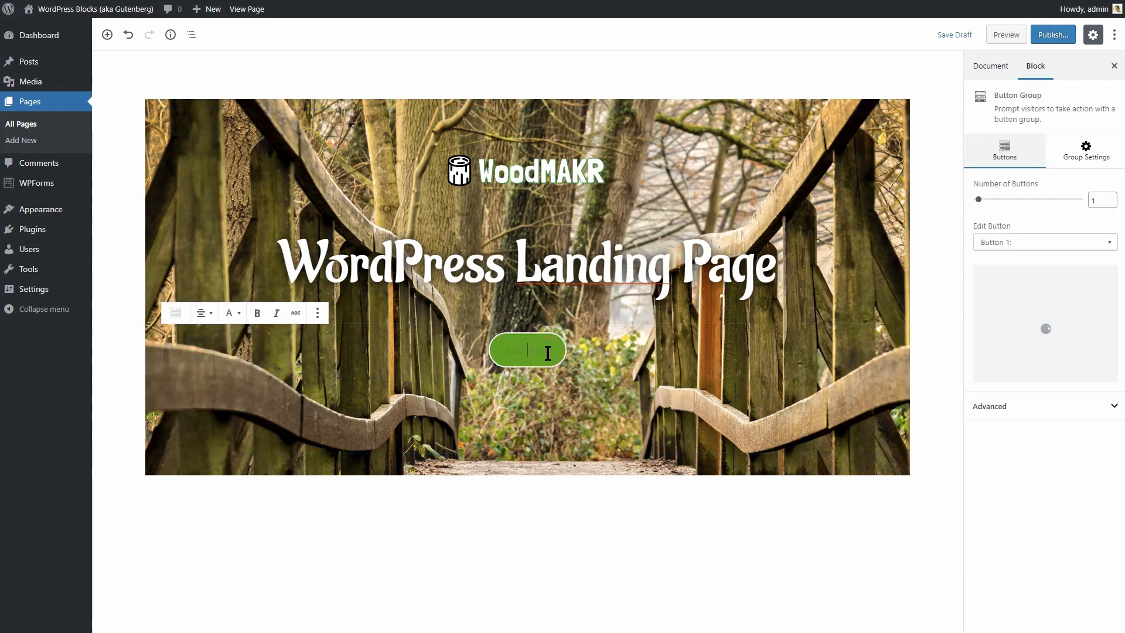
{"action": "type", "text": "Watch the"}
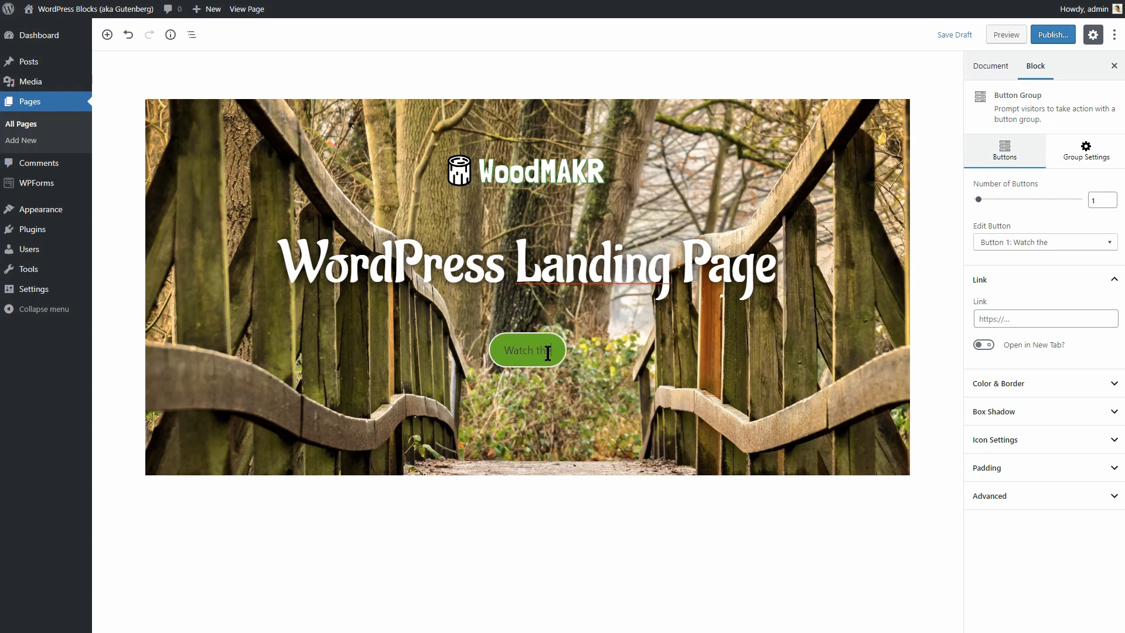
{"action": "type", "text": " video"}
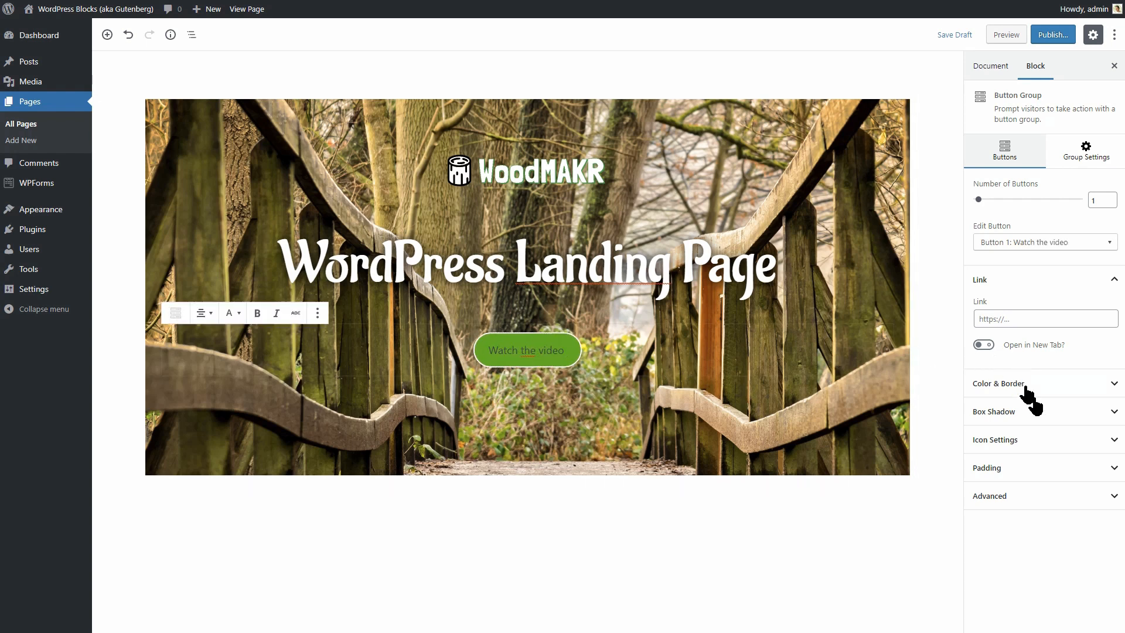
Add the Font Awesome 'video' icon to the right of the label and make the text white.
{"action": "left_click", "coordinate": [1054, 439]}
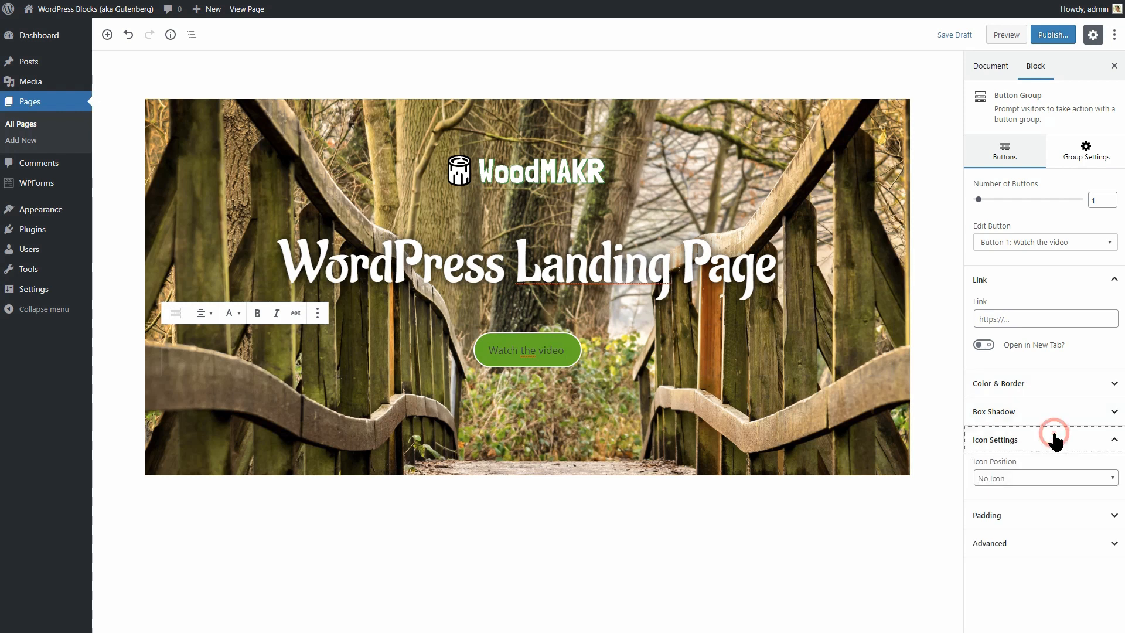
{"action": "left_click", "coordinate": [1058, 476]}
{"action": "left_click", "coordinate": [1045, 532]}
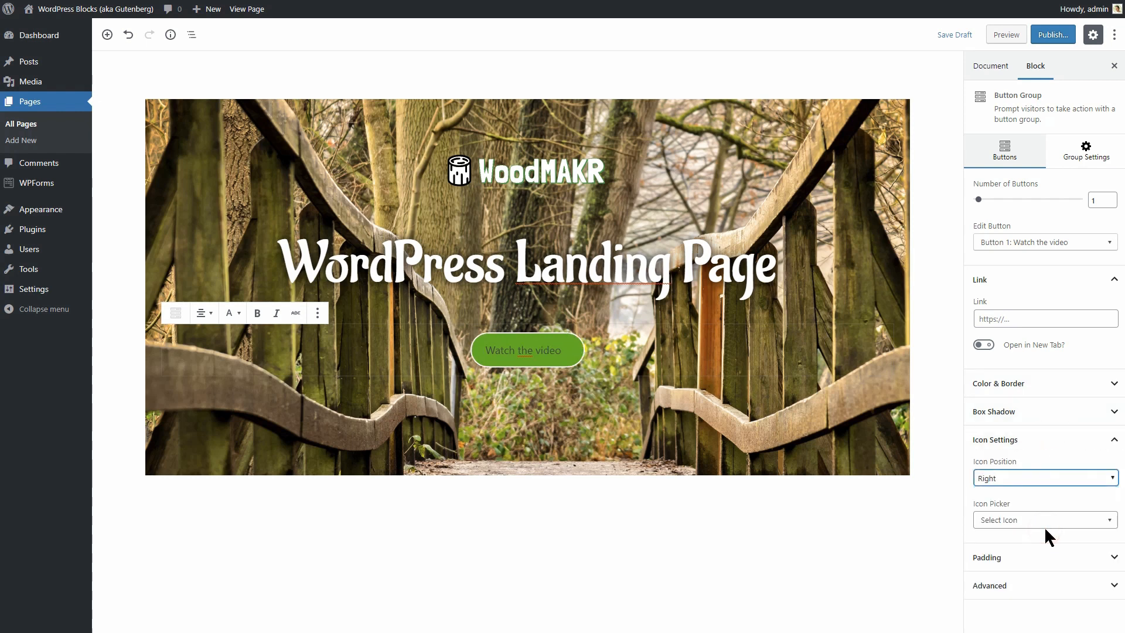
{"action": "left_click", "coordinate": [1038, 523]}
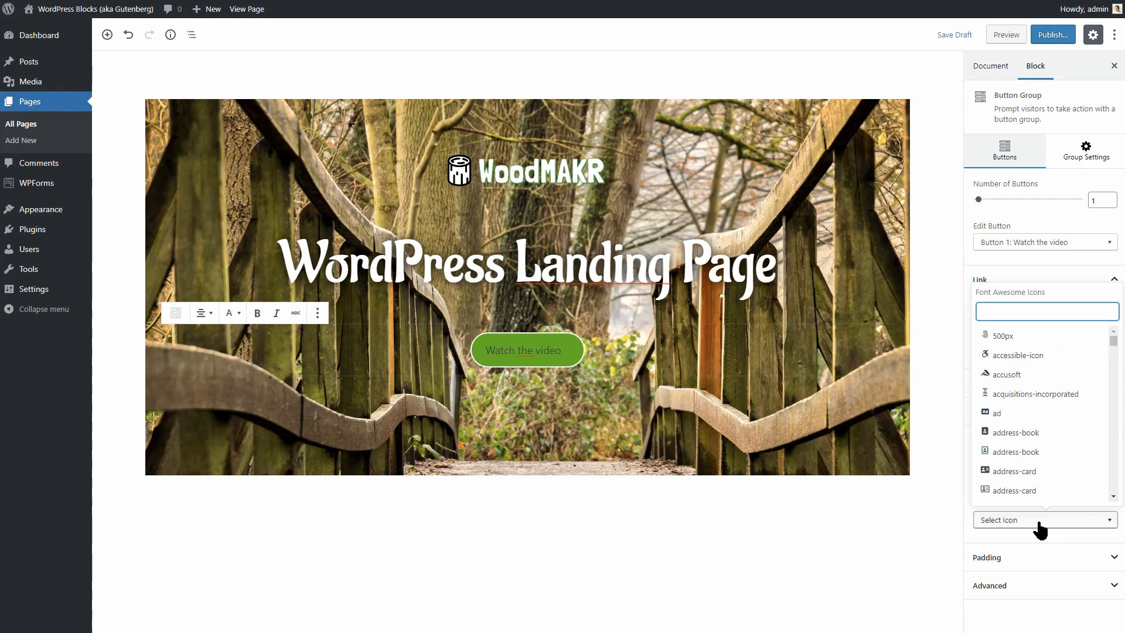
{"action": "type", "text": "vide"}
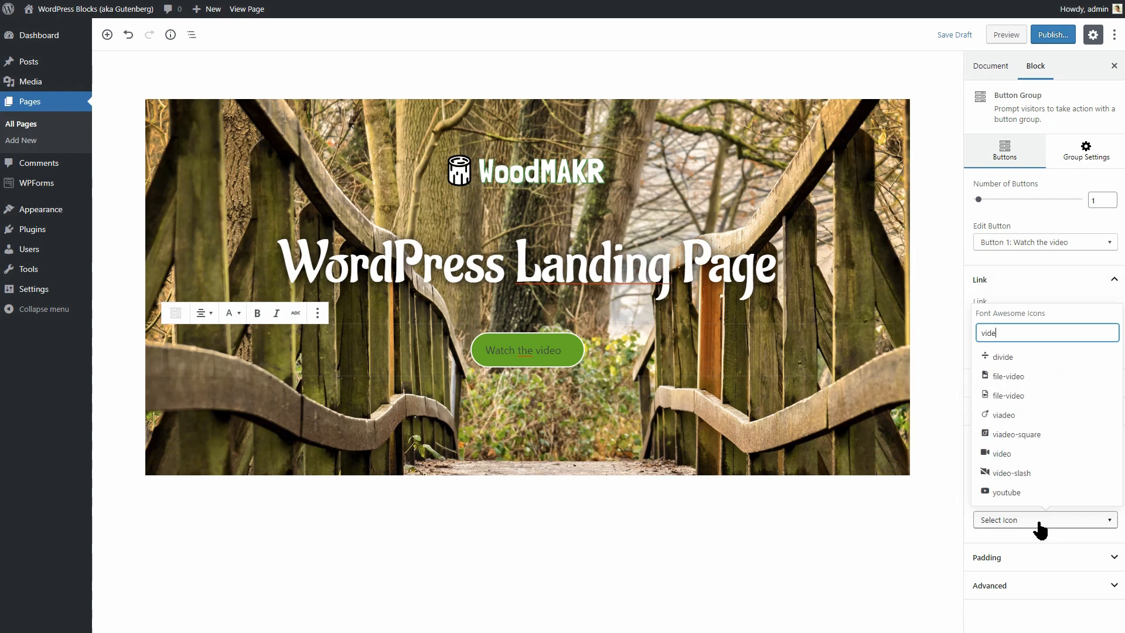
{"action": "type", "text": "o"}
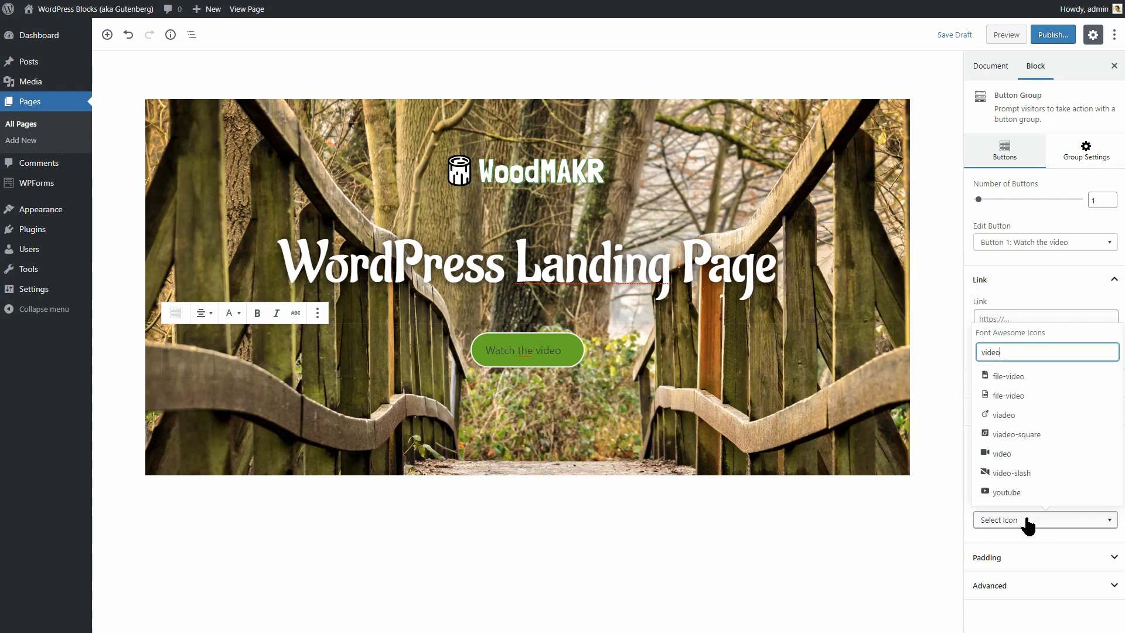
{"action": "left_click", "coordinate": [1002, 457]}
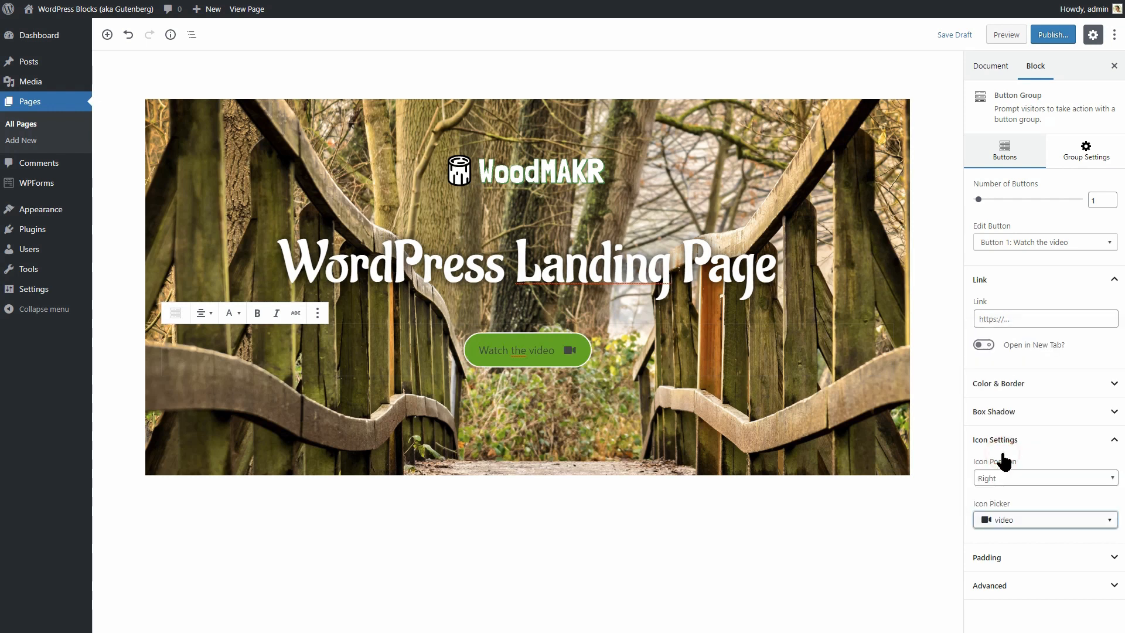
{"action": "left_click", "coordinate": [1039, 384]}
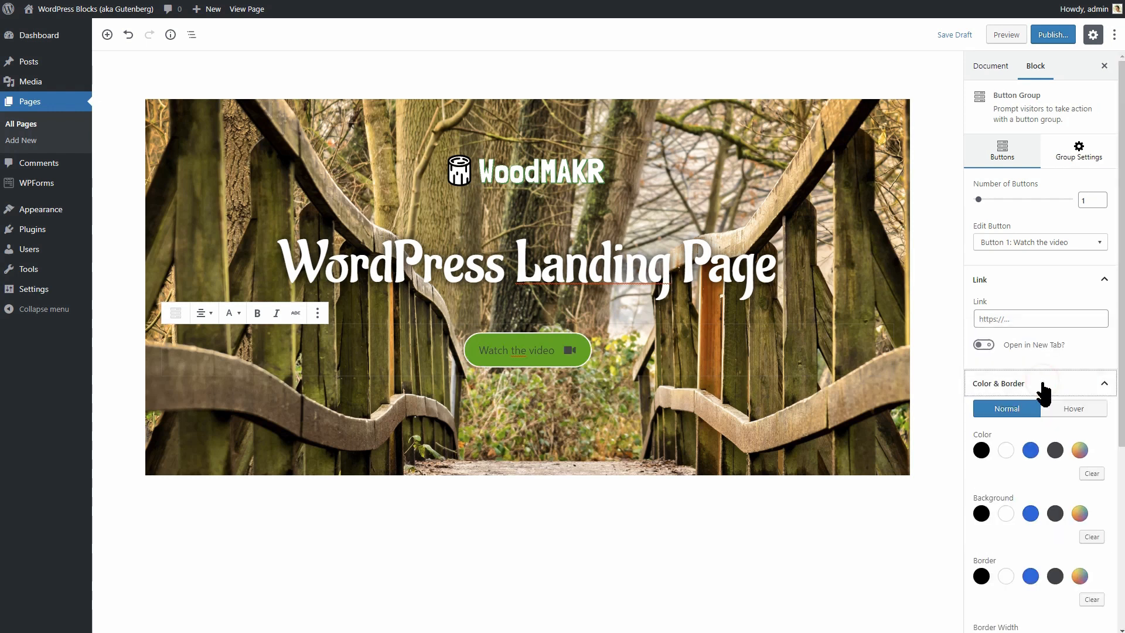
{"action": "left_click", "coordinate": [1006, 450]}
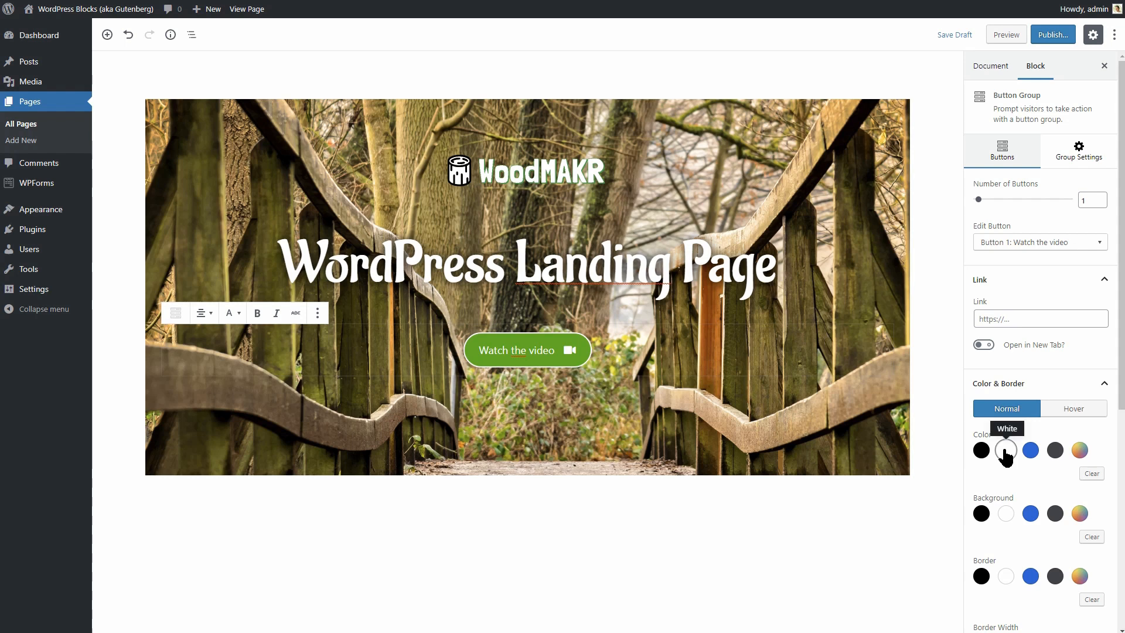
Set the button group text to font size 25 in ABeeZee, then save the draft.
{"action": "left_click", "coordinate": [1077, 160]}
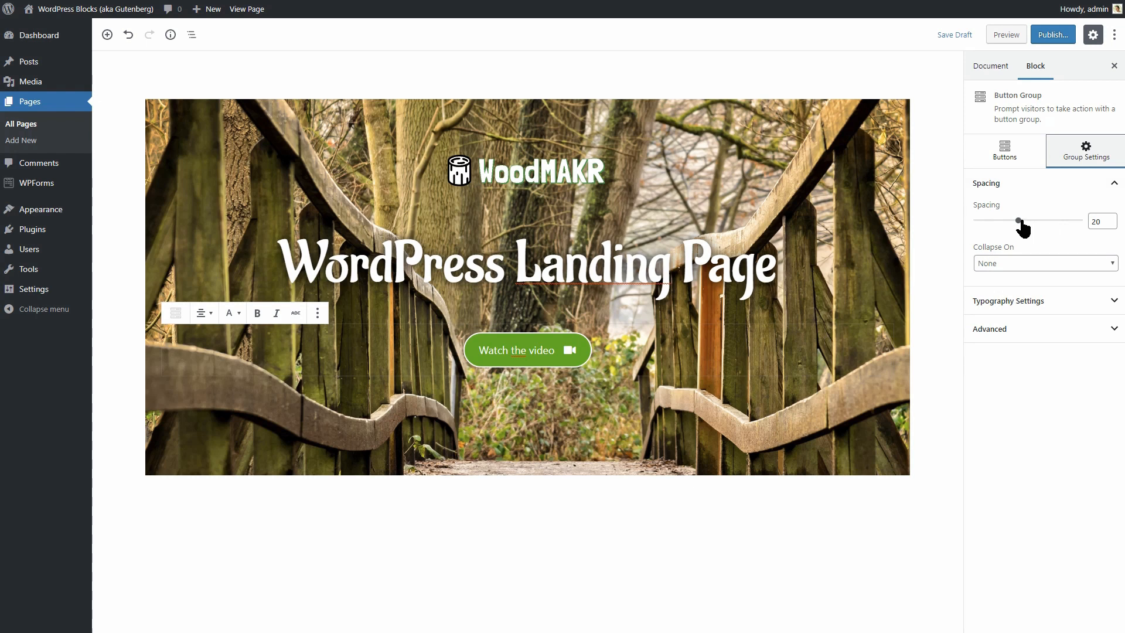
{"action": "left_click", "coordinate": [1043, 300]}
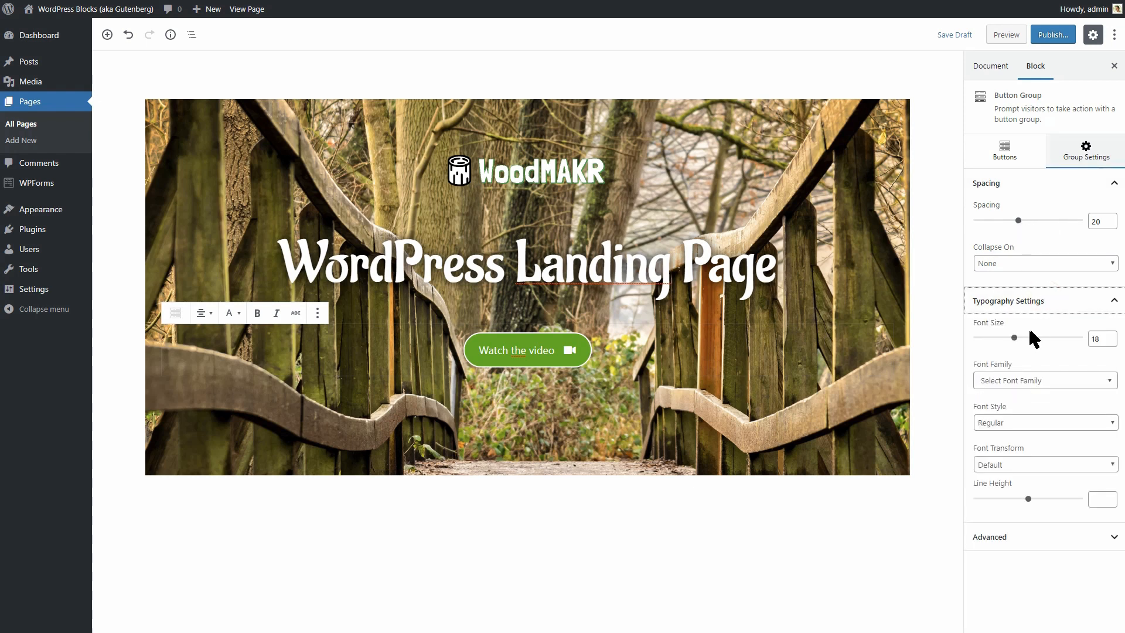
{"action": "left_click_drag", "start_coordinate": [1015, 341], "coordinate": [1028, 339]}
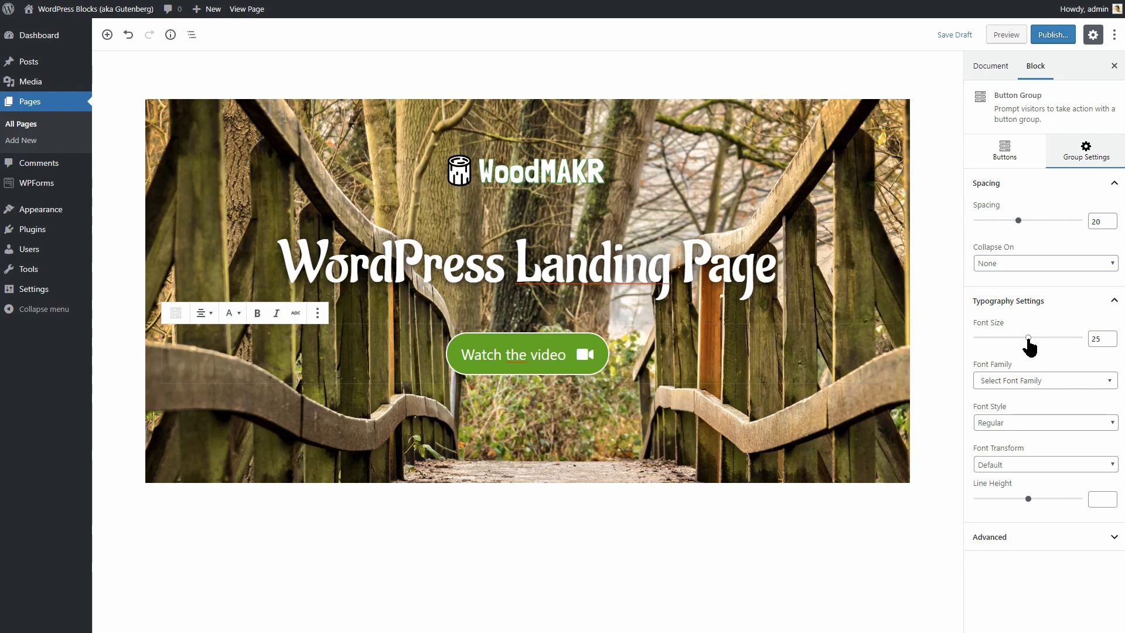
{"action": "left_click", "coordinate": [1044, 378]}
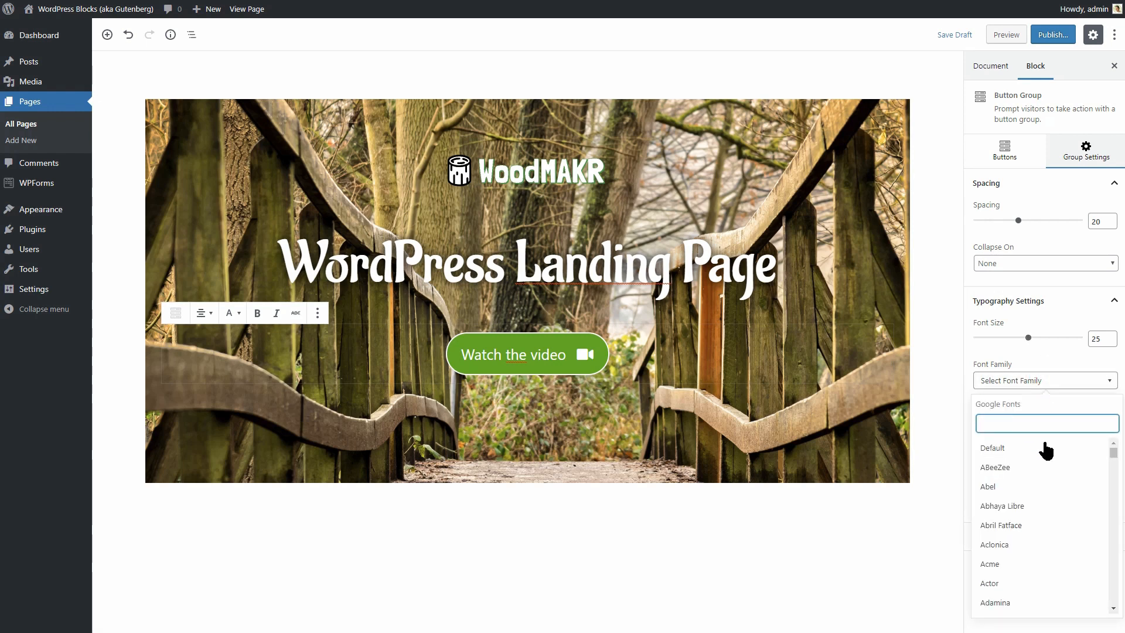
{"action": "left_click", "coordinate": [1040, 467]}
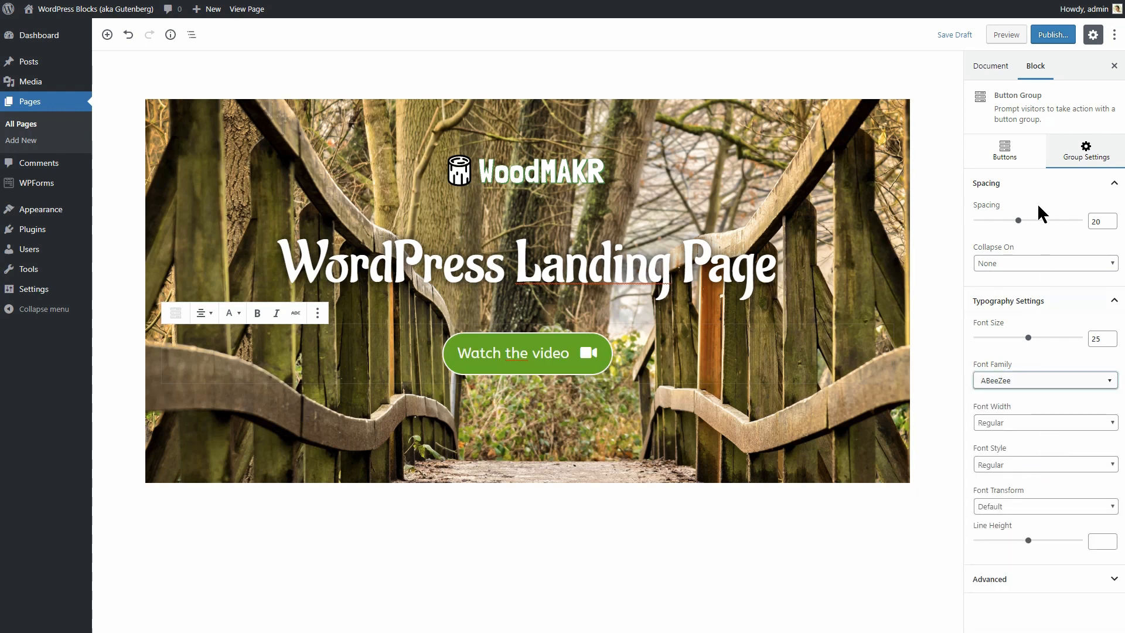
{"action": "left_click", "coordinate": [953, 35]}
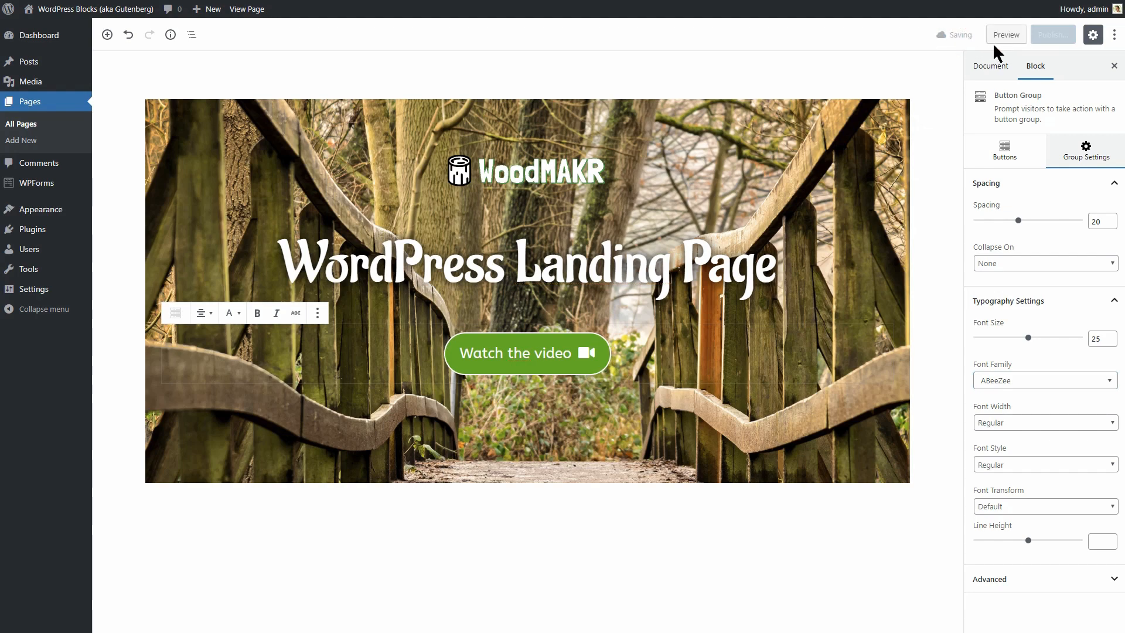
Preview the landing page, then open the hero Section's Layout settings in the editor.
{"action": "left_click", "coordinate": [1005, 35]}
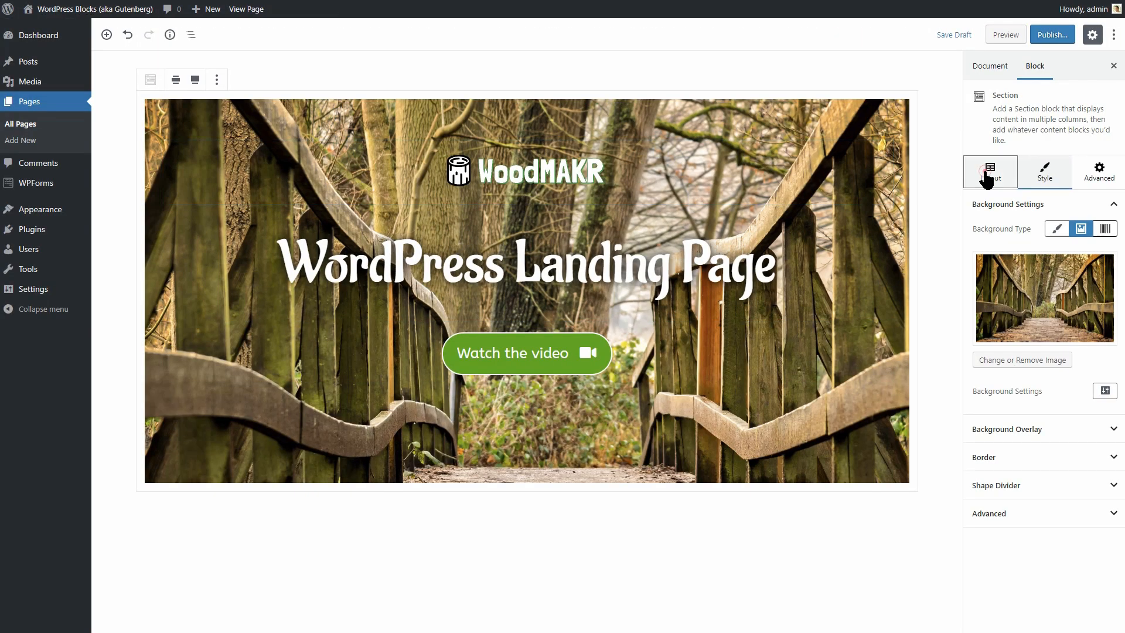
{"action": "left_click", "coordinate": [991, 172]}
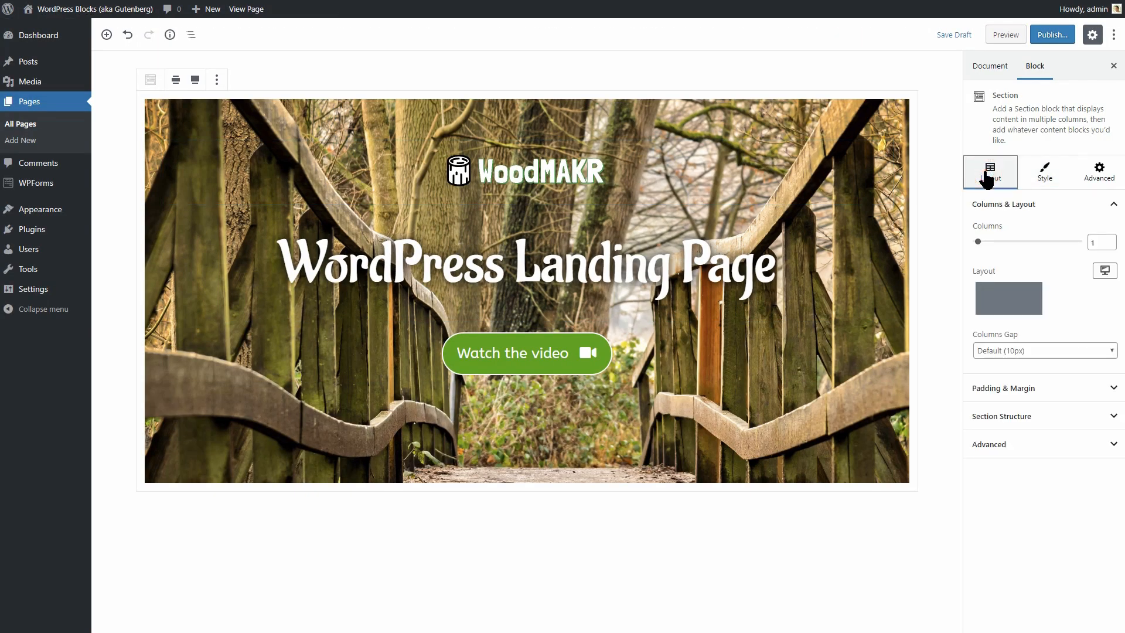
Set the hero section's minimum height to Custom at 800, then save the draft.
{"action": "left_click", "coordinate": [1085, 417]}
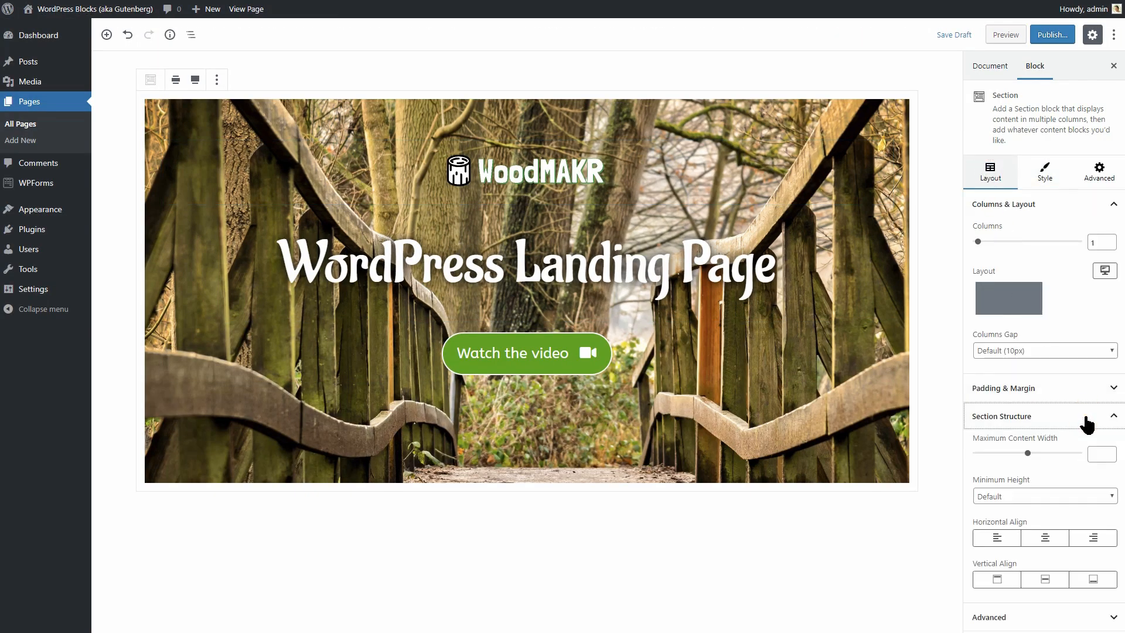
{"action": "left_click", "coordinate": [1077, 499]}
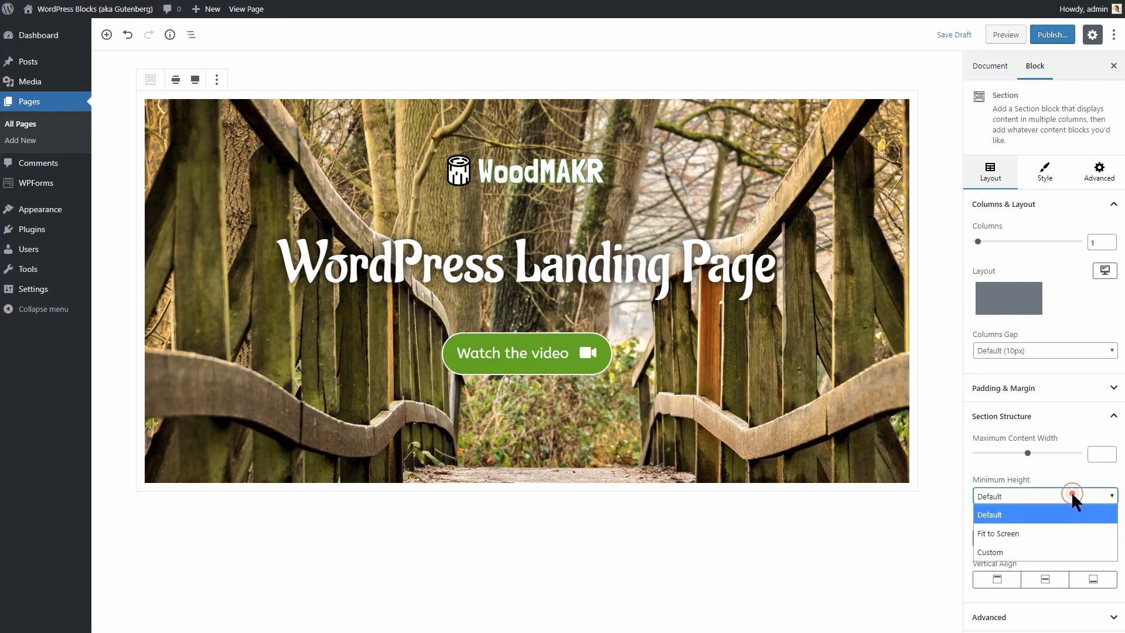
{"action": "left_click", "coordinate": [1051, 545]}
{"action": "scroll", "coordinate": [1059, 542], "scroll_direction": "down", "scroll_amount": 1}
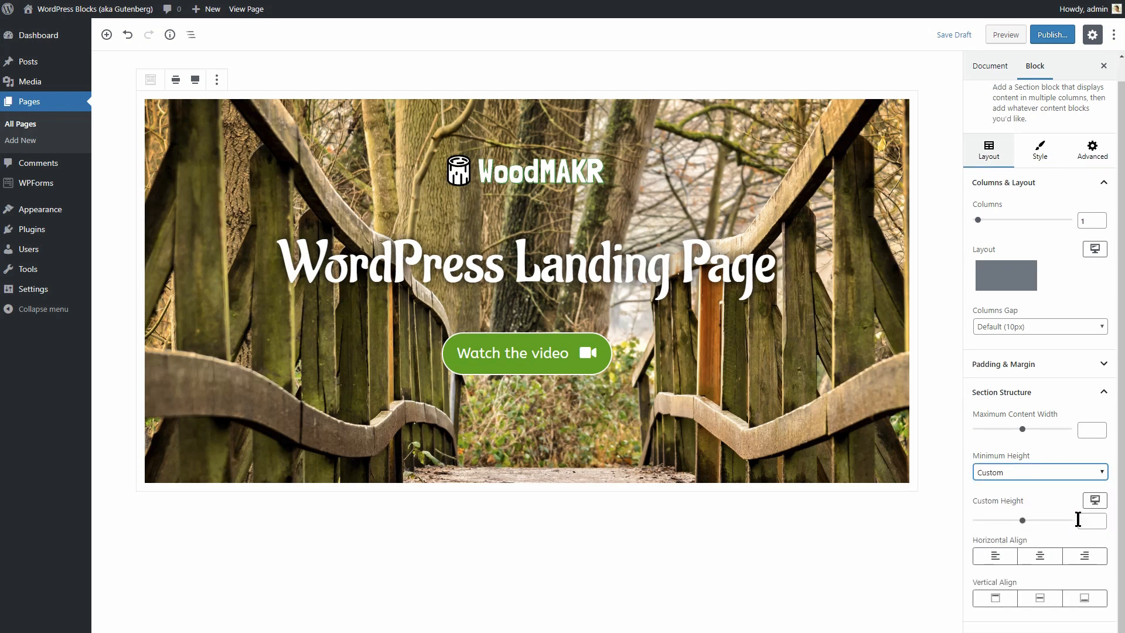
{"action": "left_click", "coordinate": [1081, 521]}
{"action": "type", "text": "80"}
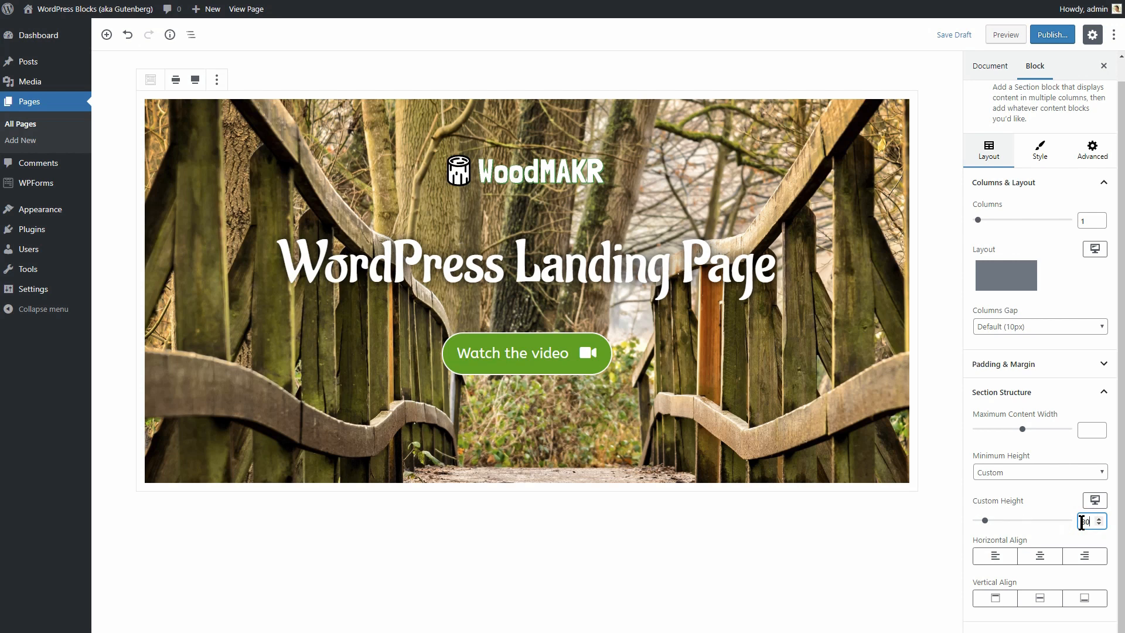
{"action": "type", "text": "0"}
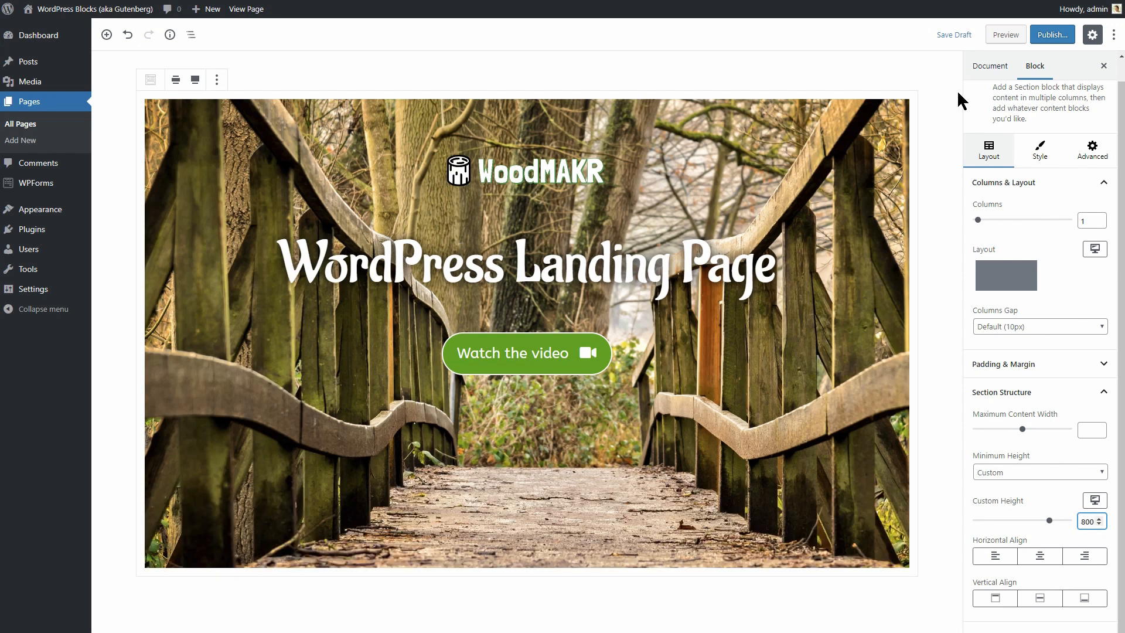
{"action": "left_click", "coordinate": [946, 35]}
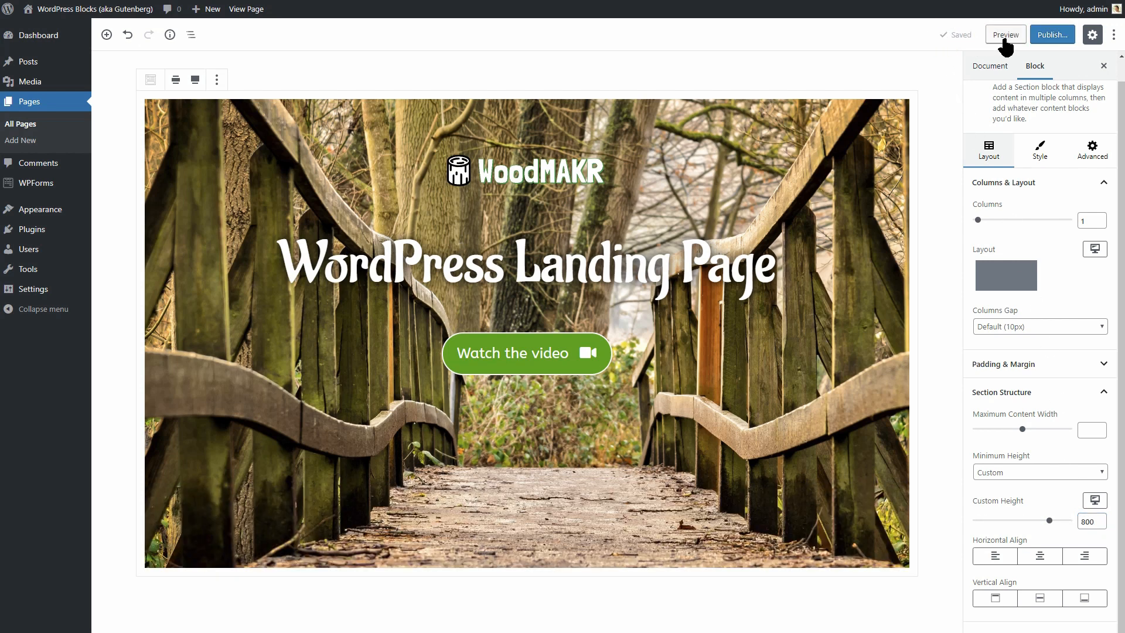
Preview the page, then raise the button group's line height to 50 and save the draft.
{"action": "left_click", "coordinate": [1005, 37]}
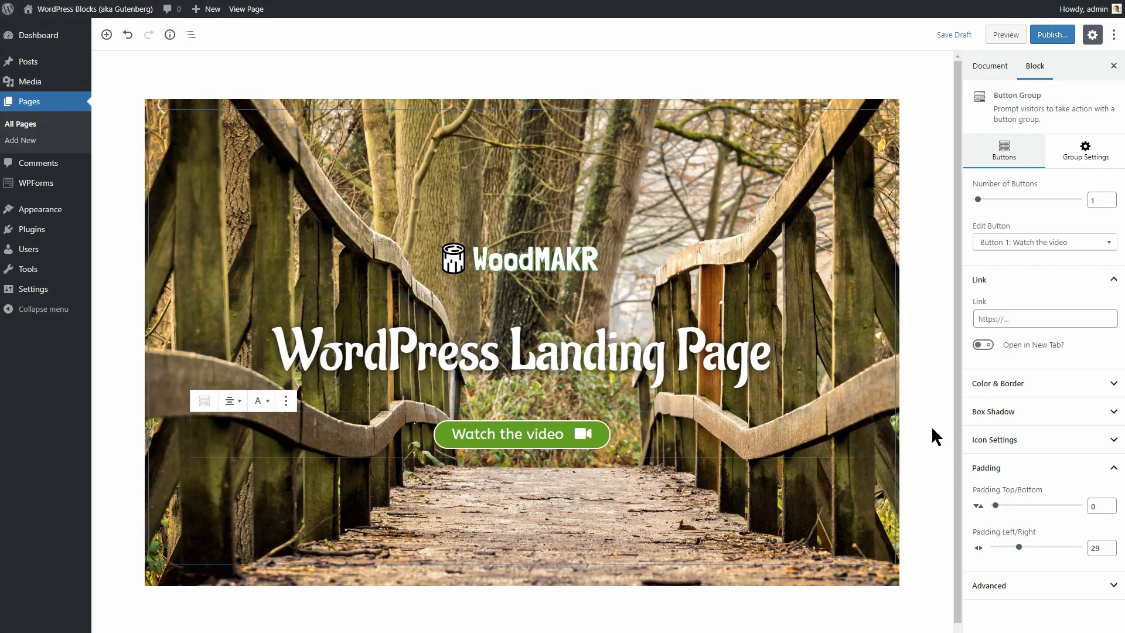
{"action": "left_click", "coordinate": [1085, 153]}
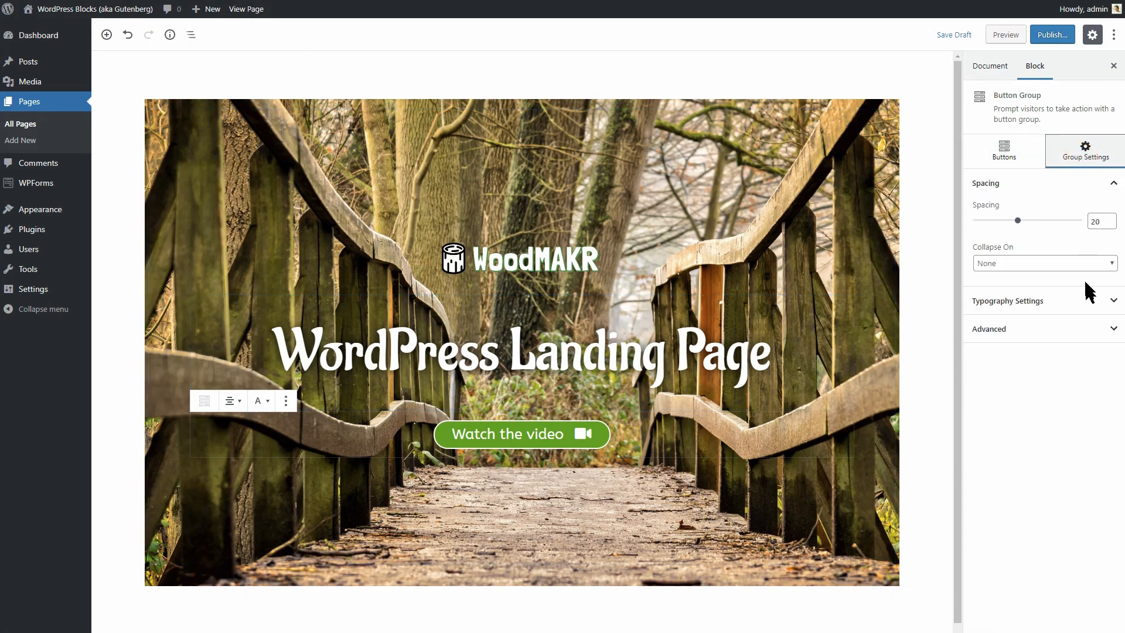
{"action": "left_click", "coordinate": [1087, 300]}
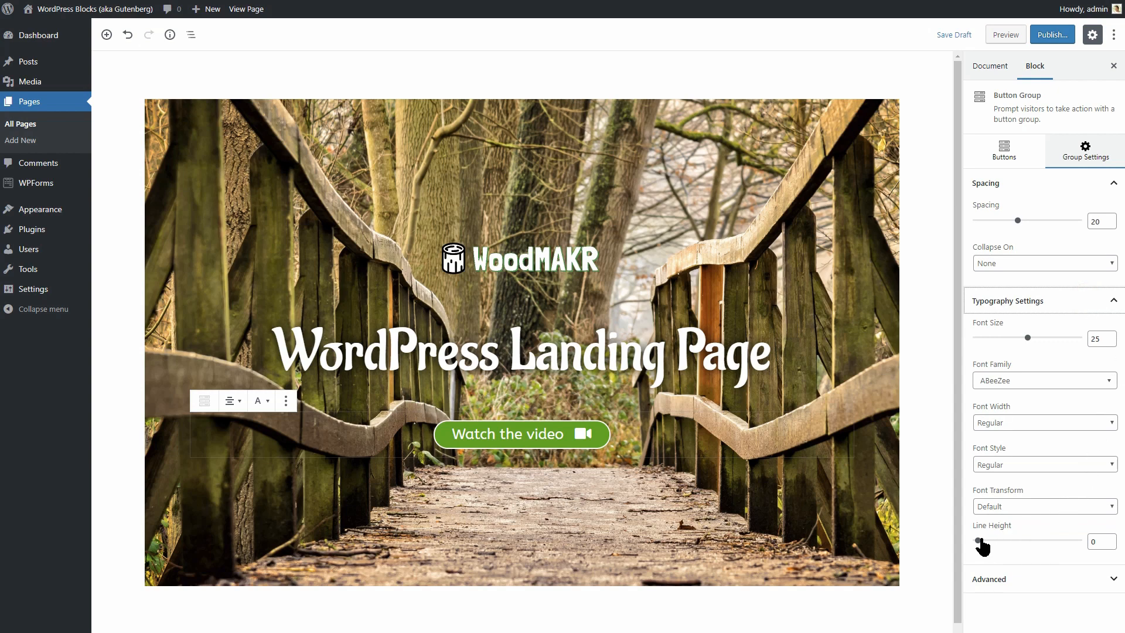
{"action": "left_click", "coordinate": [983, 539]}
{"action": "left_click_drag", "start_coordinate": [983, 539], "coordinate": [1002, 542]}
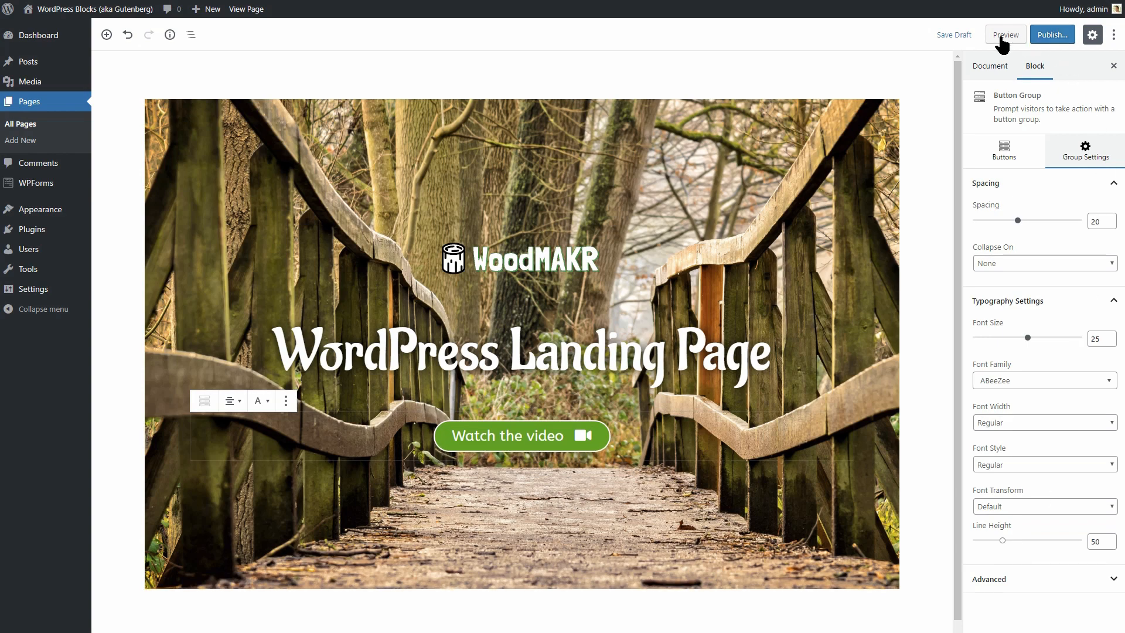
{"action": "left_click", "coordinate": [955, 35]}
Save and preview the landing page to check the taller video button, then go back to editing.
{"action": "left_click", "coordinate": [1006, 35]}
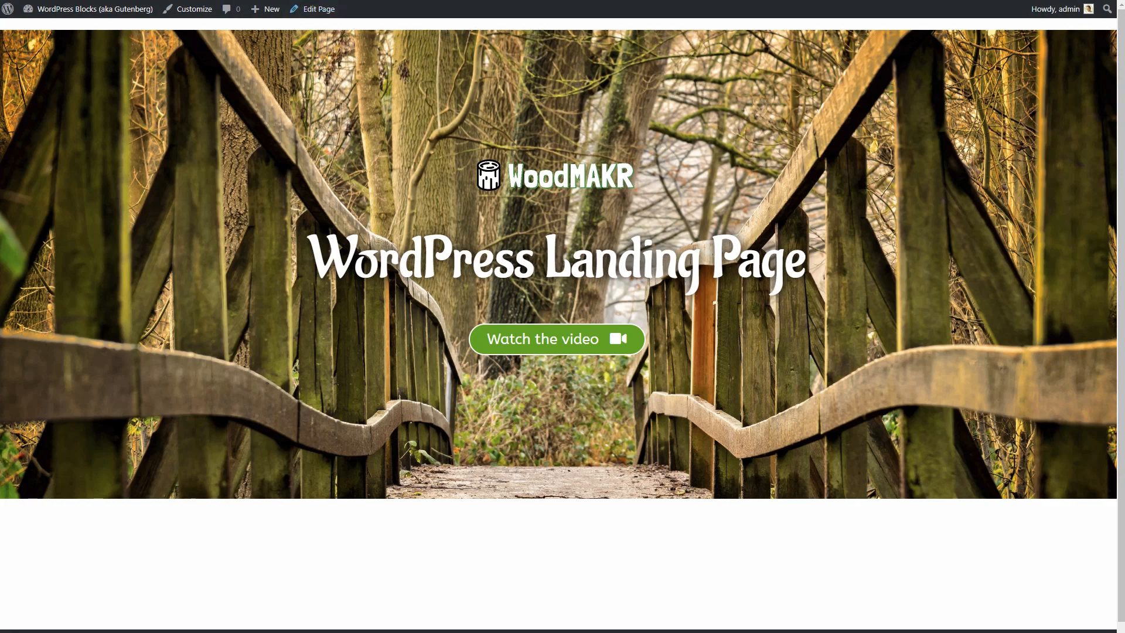
{"action": "left_click", "coordinate": [297, 10]}
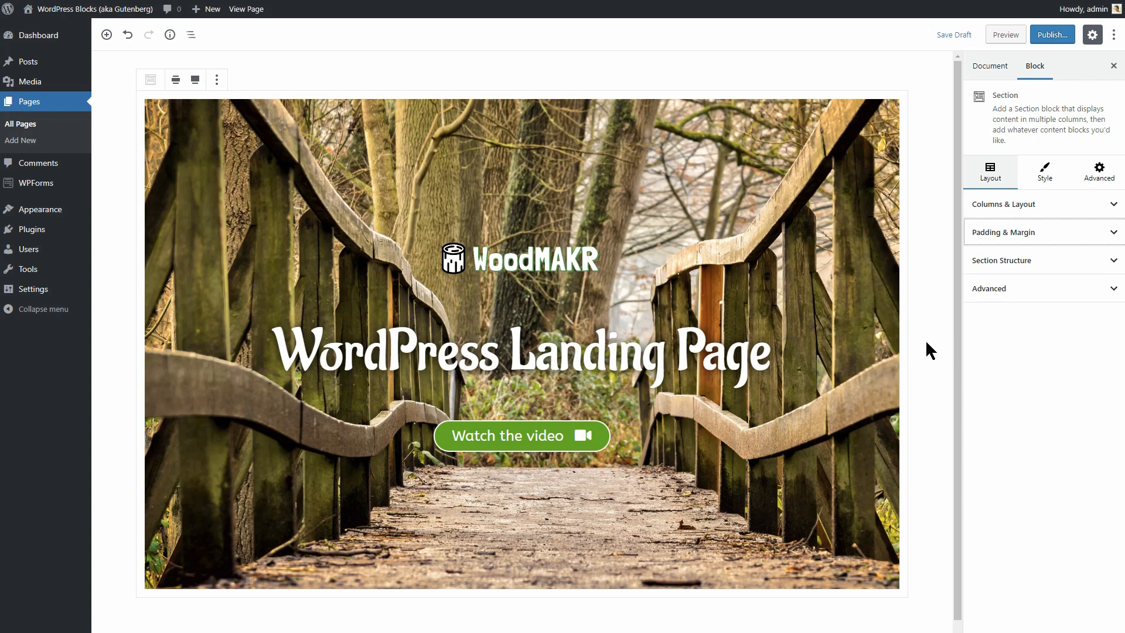
Change the hero section's top margin from 20 to -10 and save the draft.
{"action": "left_click", "coordinate": [1094, 240]}
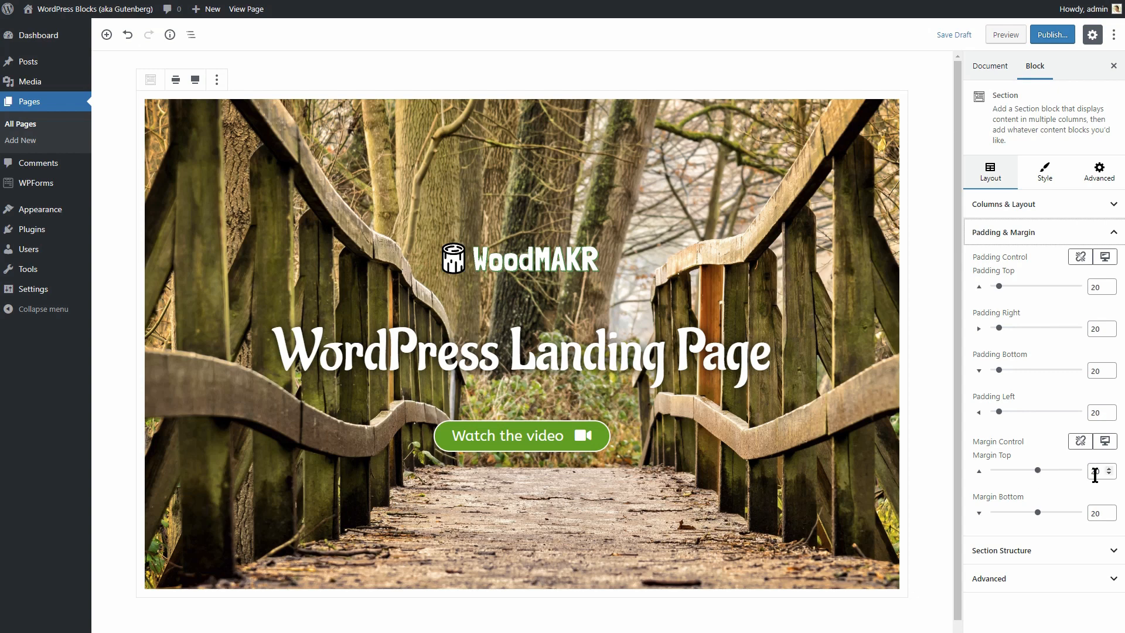
{"action": "left_click_drag", "start_coordinate": [1099, 474], "coordinate": [1090, 473]}
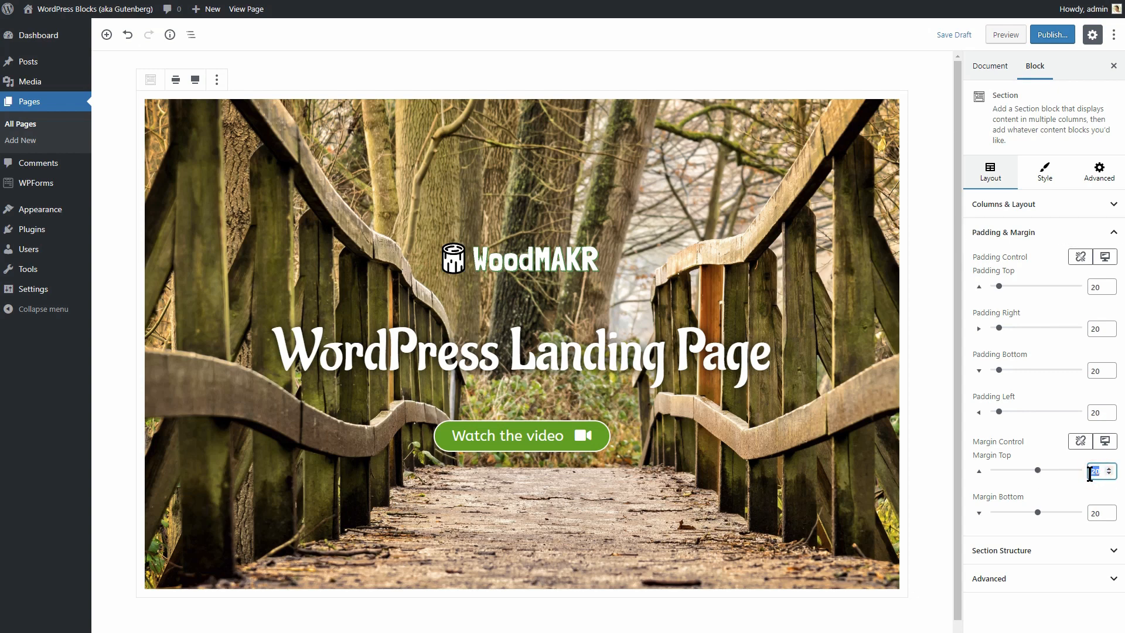
{"action": "type", "text": "-10"}
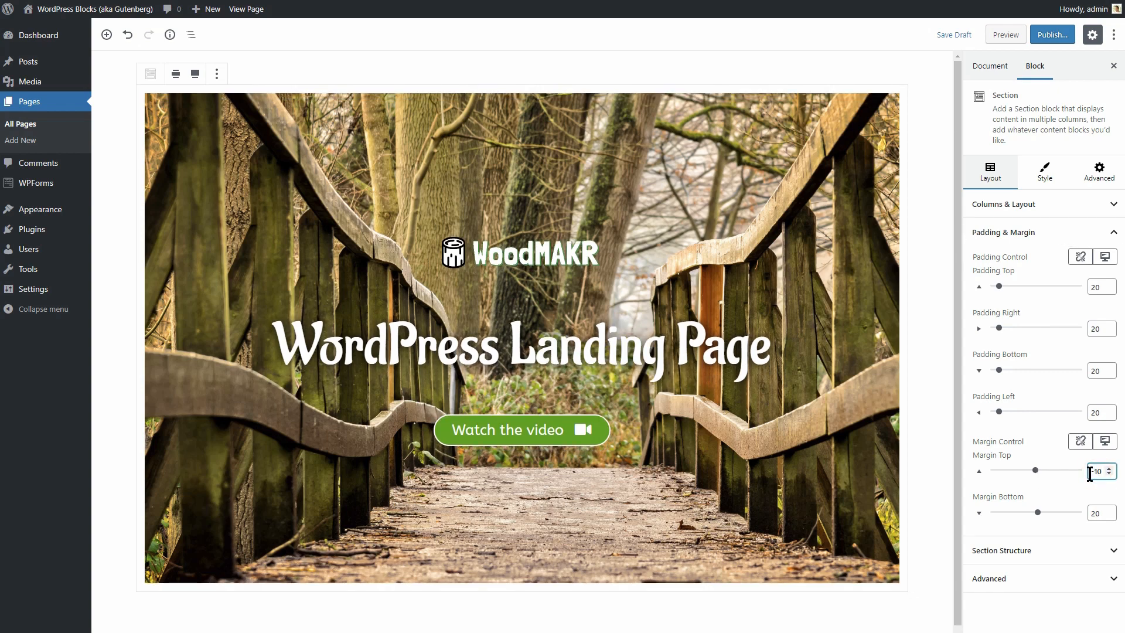
{"action": "left_click", "coordinate": [954, 35]}
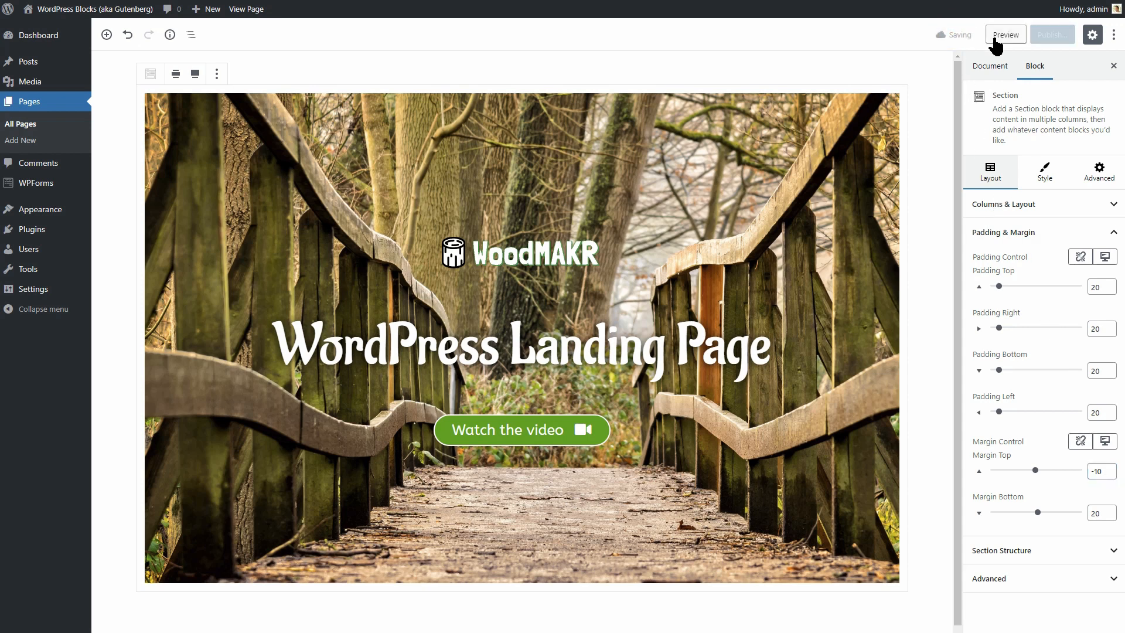
Preview the page and scroll from the shifted bridge hero down to the Shapes & Design row.
{"action": "left_click", "coordinate": [994, 38]}
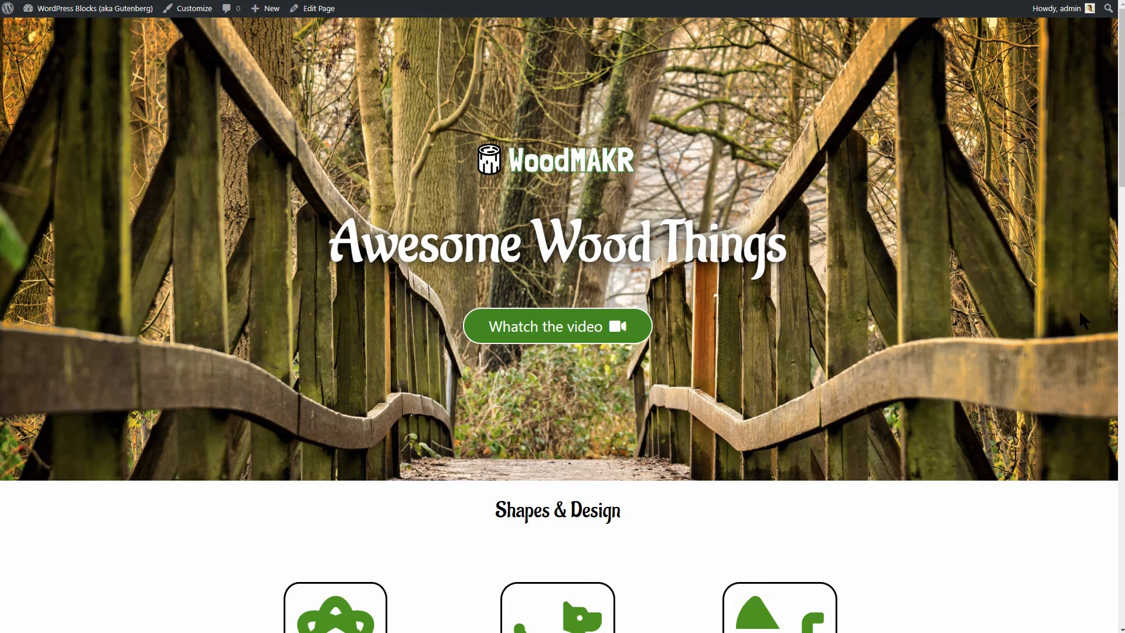
{"action": "scroll", "coordinate": [1116, 167], "scroll_direction": "down", "scroll_amount": 2}
{"action": "left_click_drag", "start_coordinate": [1119, 168], "coordinate": [1119, 219]}
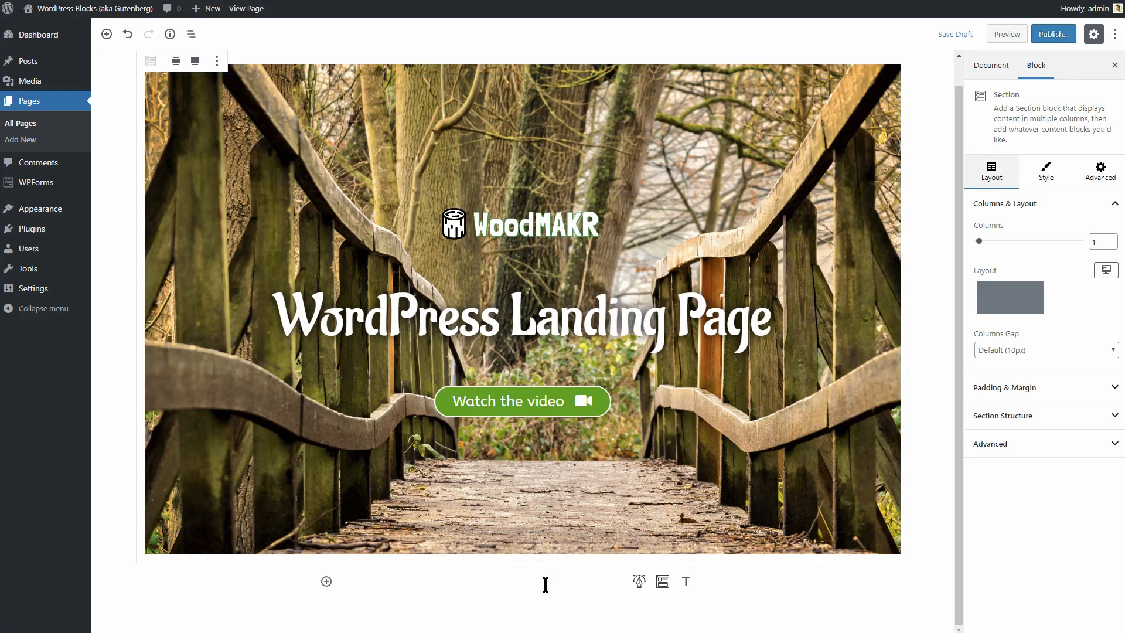
Add a centred Advanced Heading reading 'Shapes & Design' below the hero.
{"action": "left_click", "coordinate": [326, 581]}
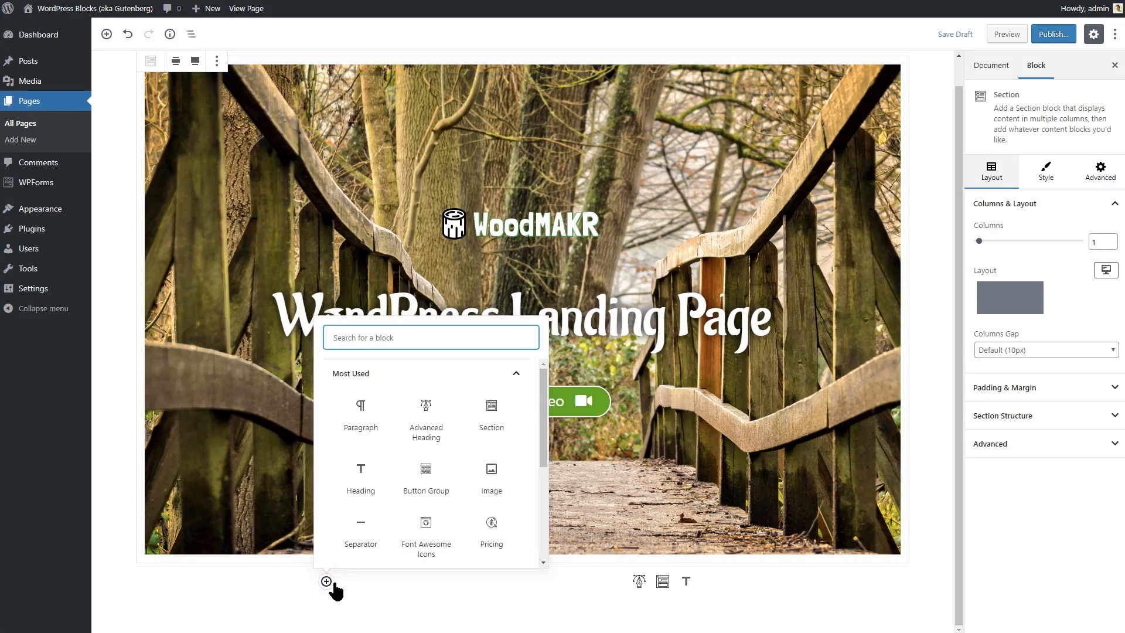
{"action": "left_click", "coordinate": [427, 432]}
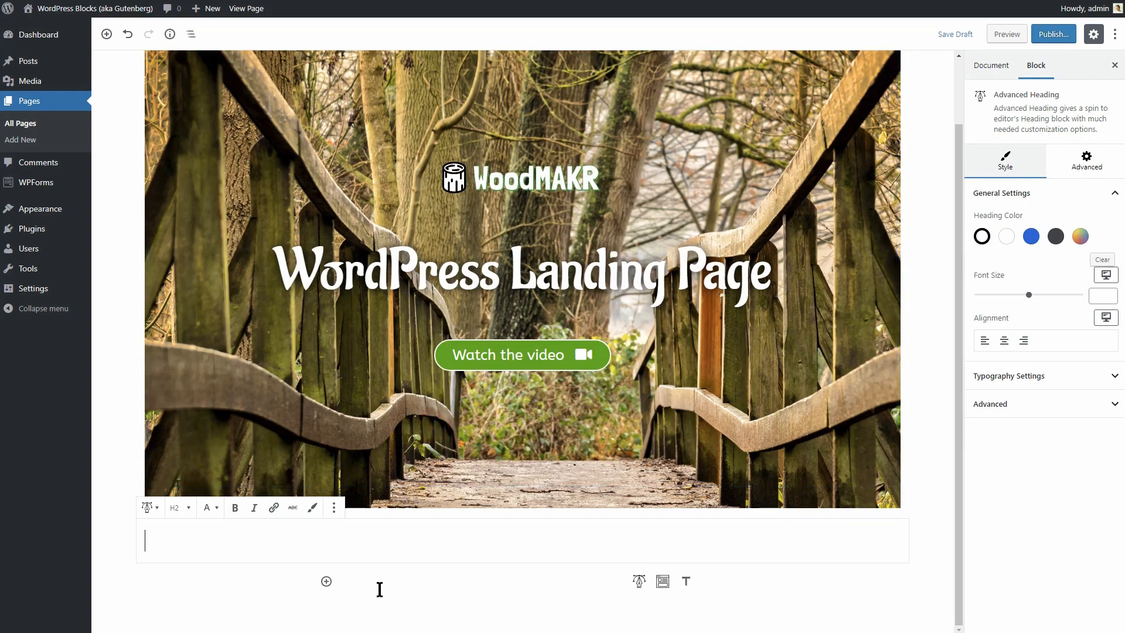
{"action": "type", "text": "Shapes & Design"}
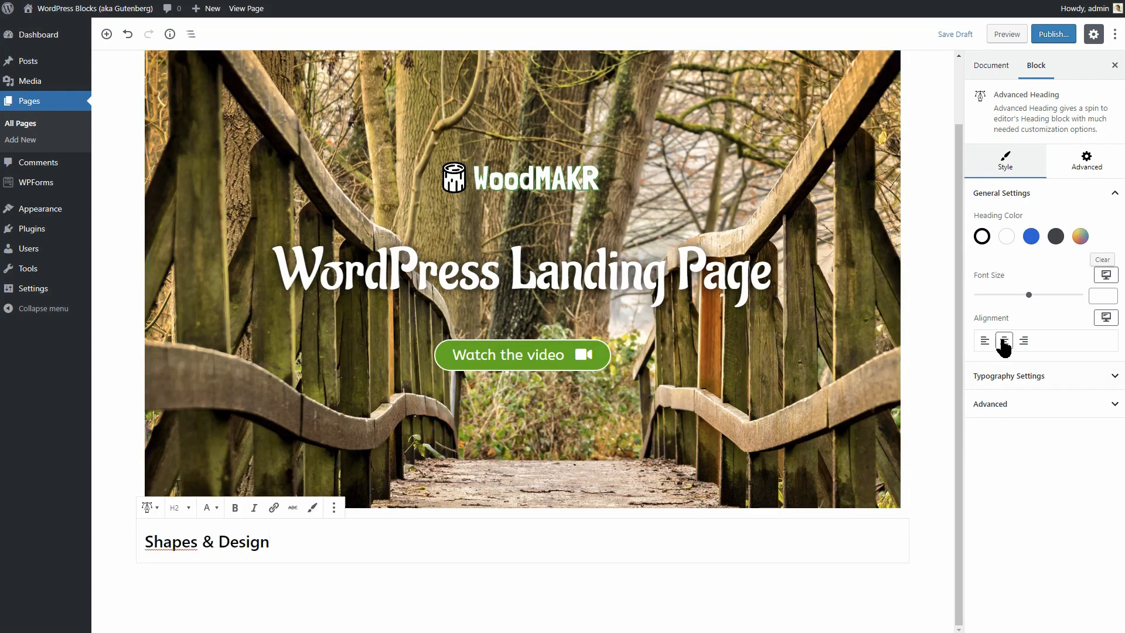
{"action": "left_click", "coordinate": [1004, 341]}
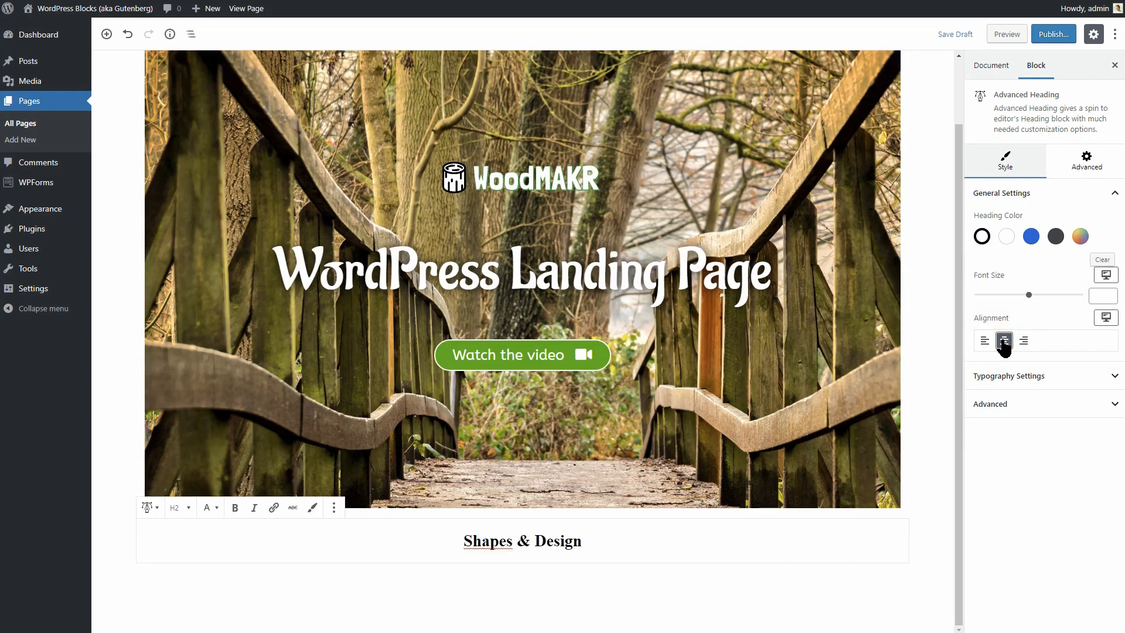
Set the heading to font size 38 in the Aladin font and save the draft.
{"action": "left_click_drag", "start_coordinate": [1029, 296], "coordinate": [987, 296]}
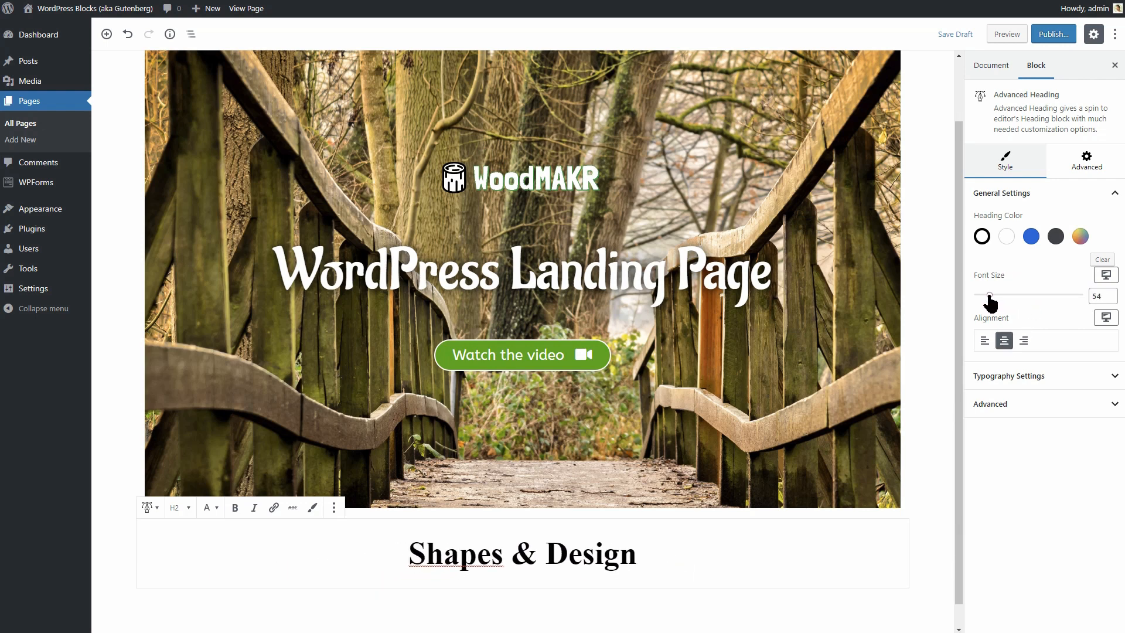
{"action": "left_click", "coordinate": [1111, 296]}
{"action": "left_click", "coordinate": [1110, 294]}
{"action": "left_click", "coordinate": [1110, 294]}
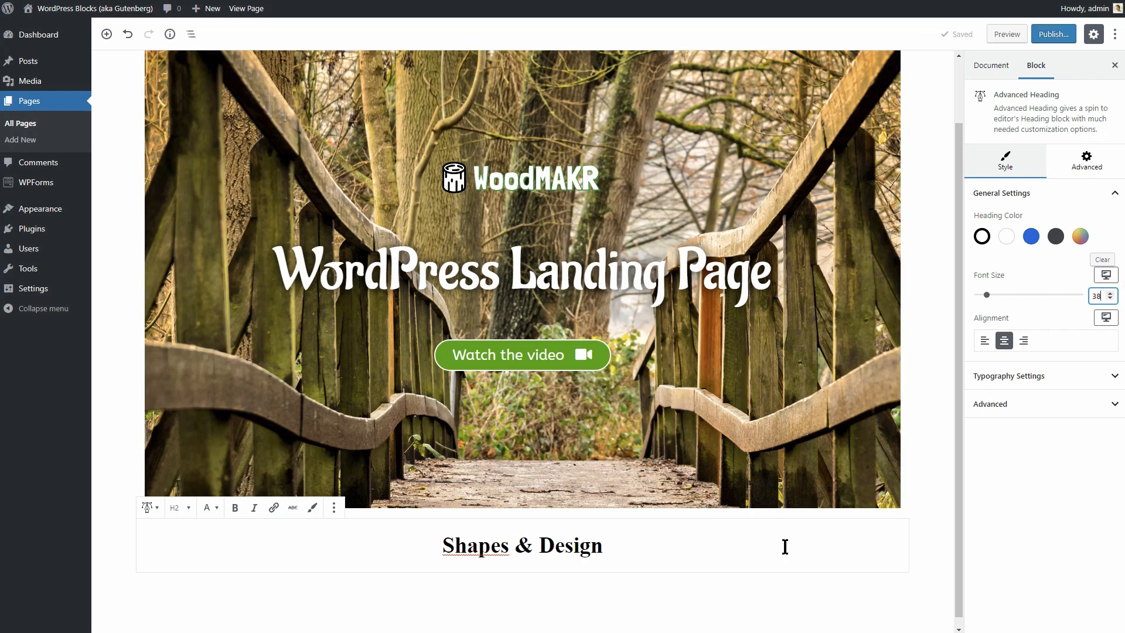
{"action": "left_click", "coordinate": [1083, 377]}
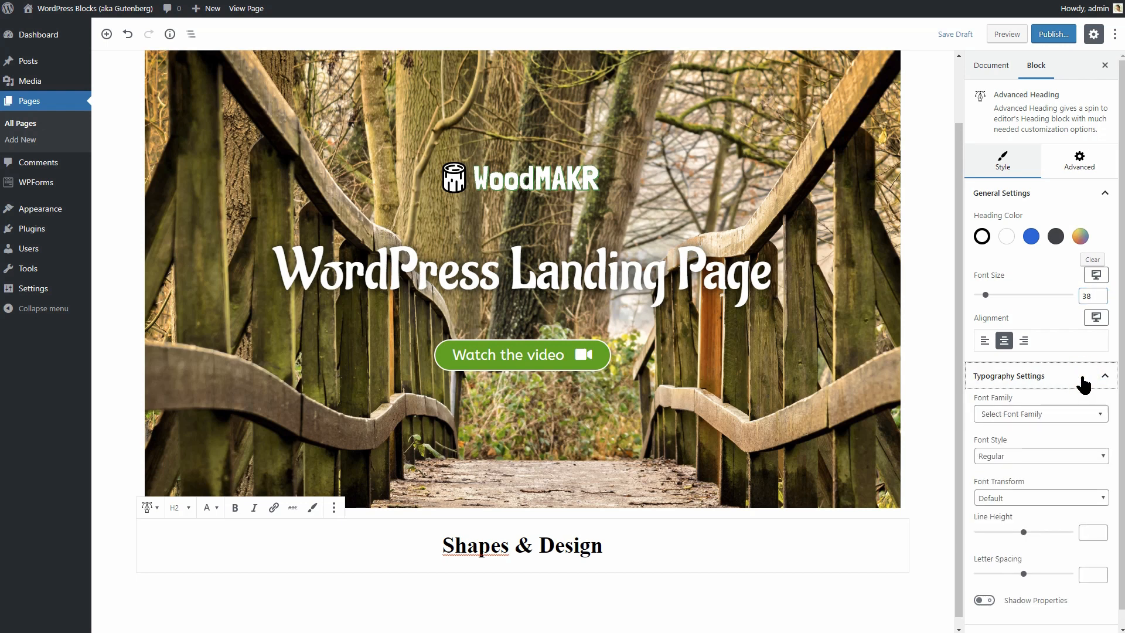
{"action": "left_click", "coordinate": [1071, 416]}
{"action": "type", "text": "alad"}
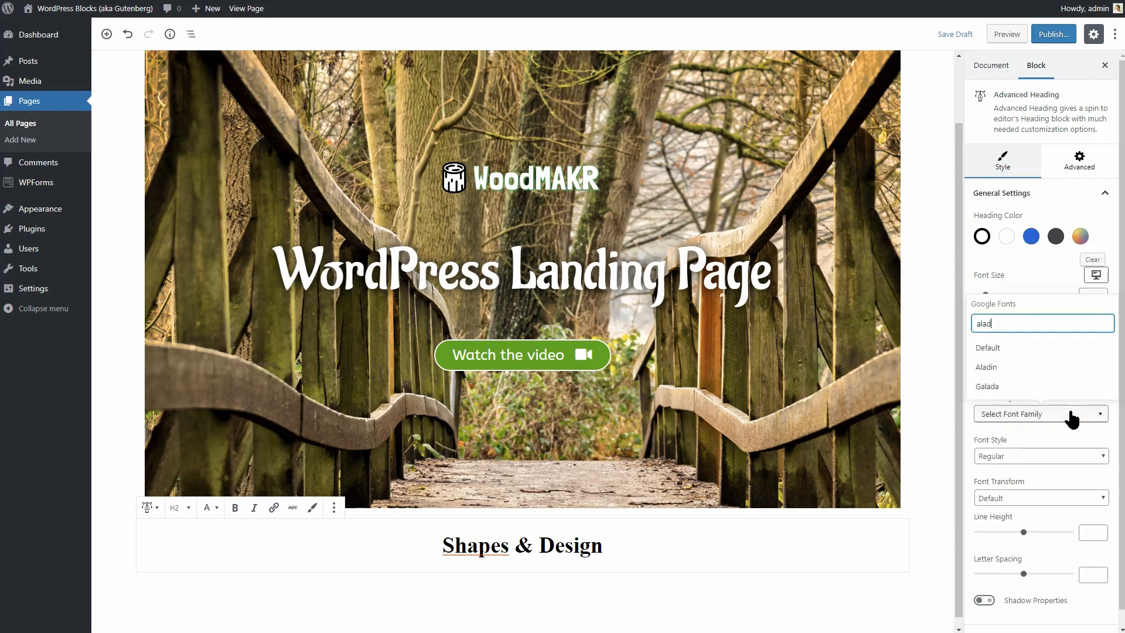
{"action": "left_click", "coordinate": [1029, 368]}
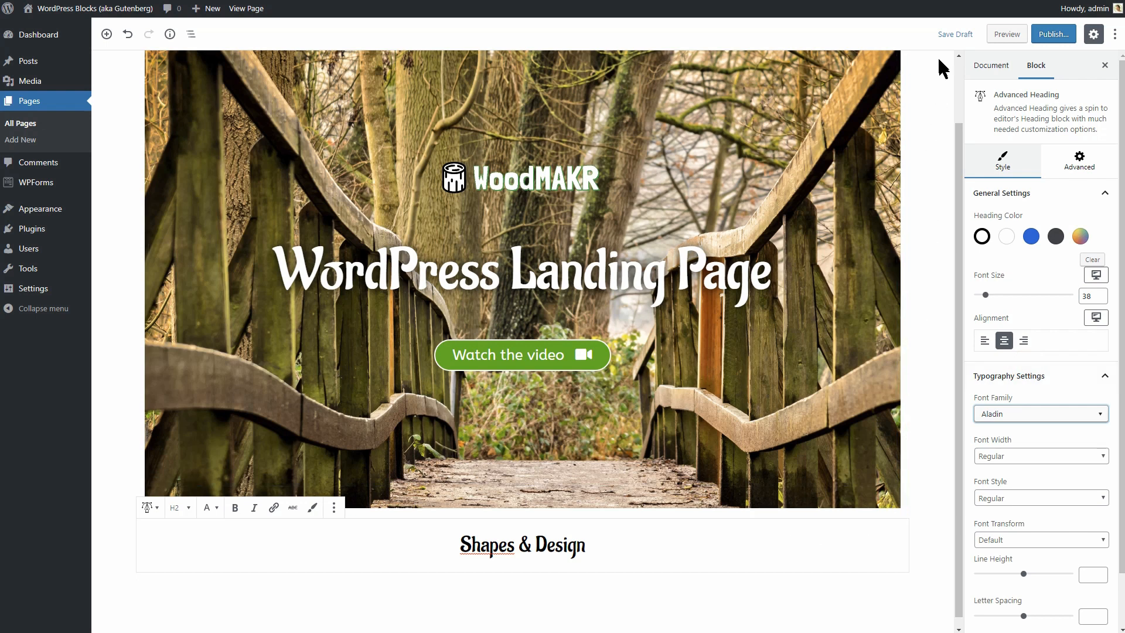
{"action": "left_click", "coordinate": [952, 35]}
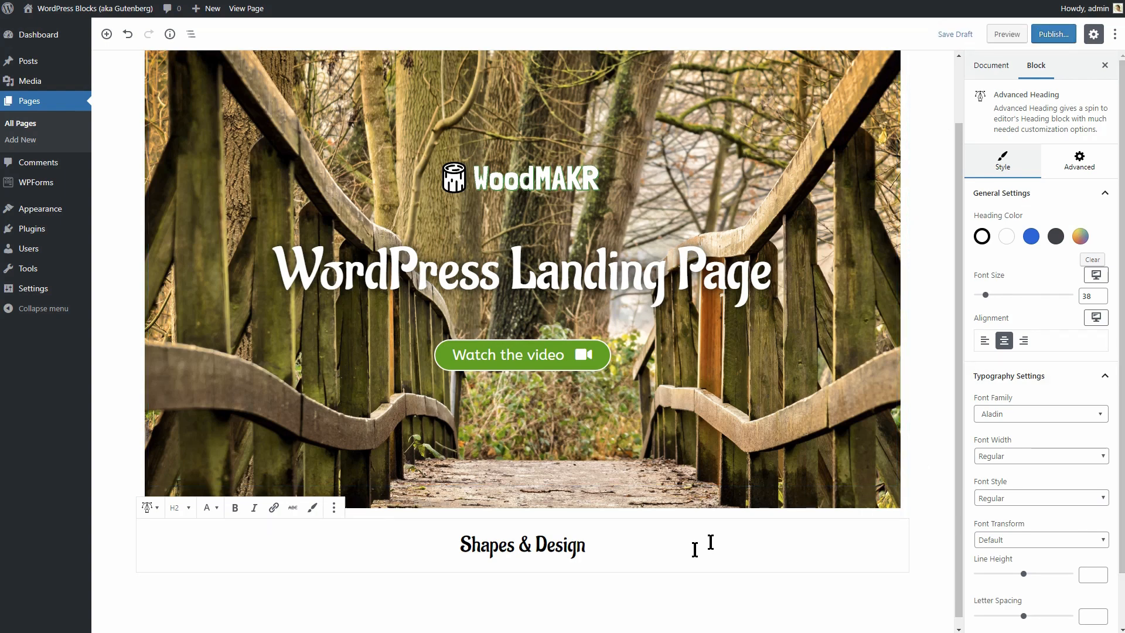
Insert a Section block with an equal three-column layout below the heading.
{"action": "mouse_move", "coordinate": [595, 595]}
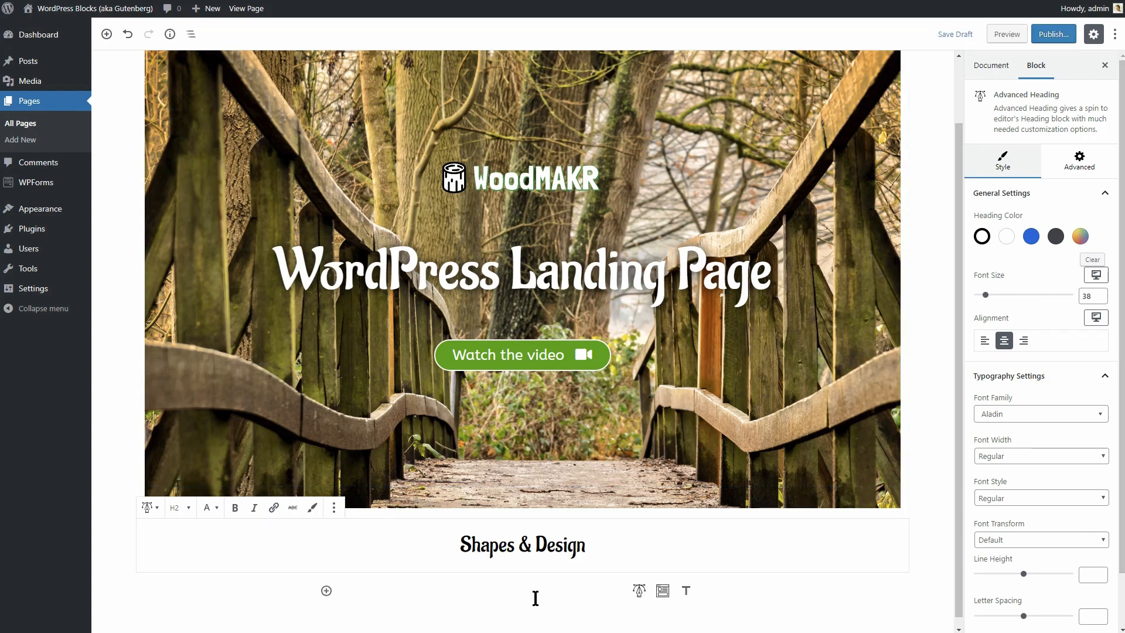
{"action": "left_click", "coordinate": [663, 592]}
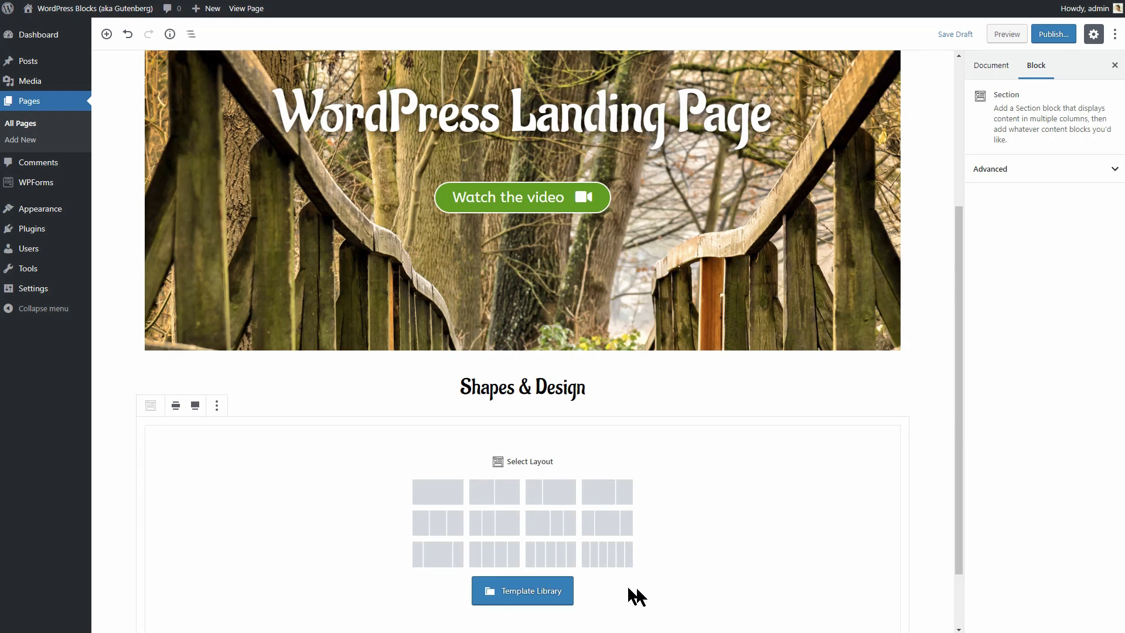
{"action": "left_click", "coordinate": [443, 532]}
Add a Font Awesome Icons block to the left column.
{"action": "left_click", "coordinate": [556, 498]}
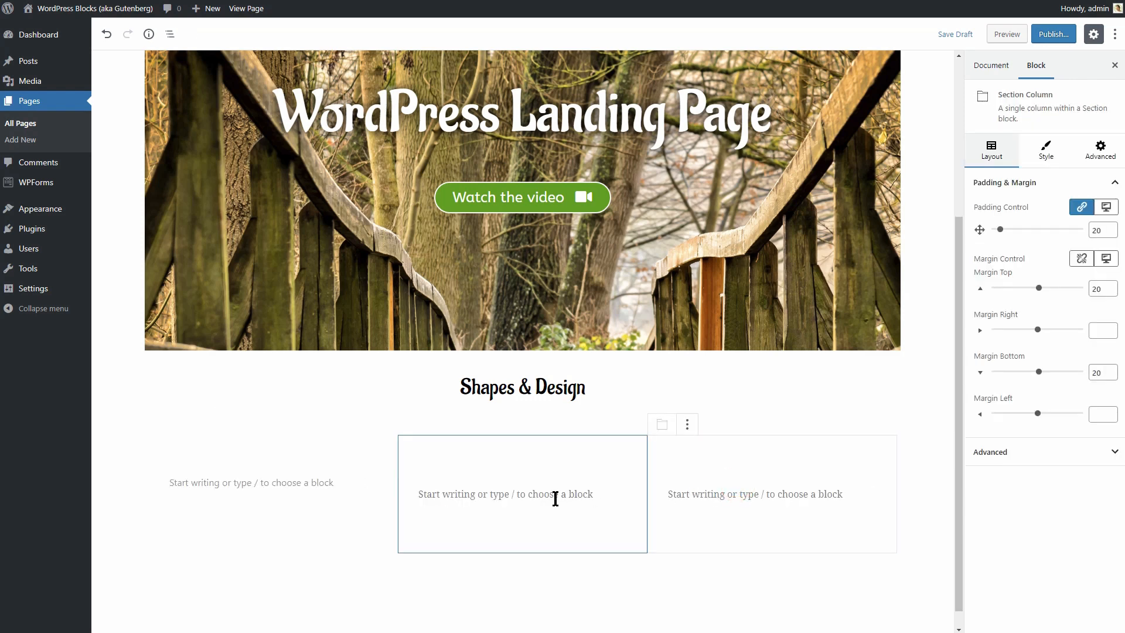
{"action": "left_click", "coordinate": [321, 491]}
{"action": "left_click", "coordinate": [321, 490]}
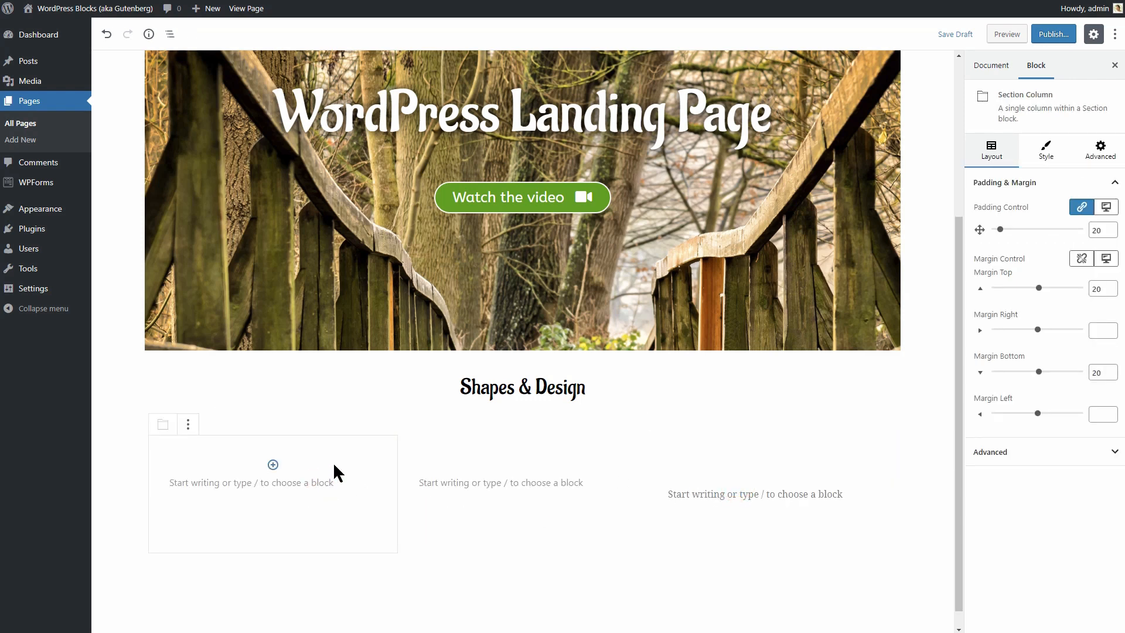
{"action": "left_click", "coordinate": [273, 464]}
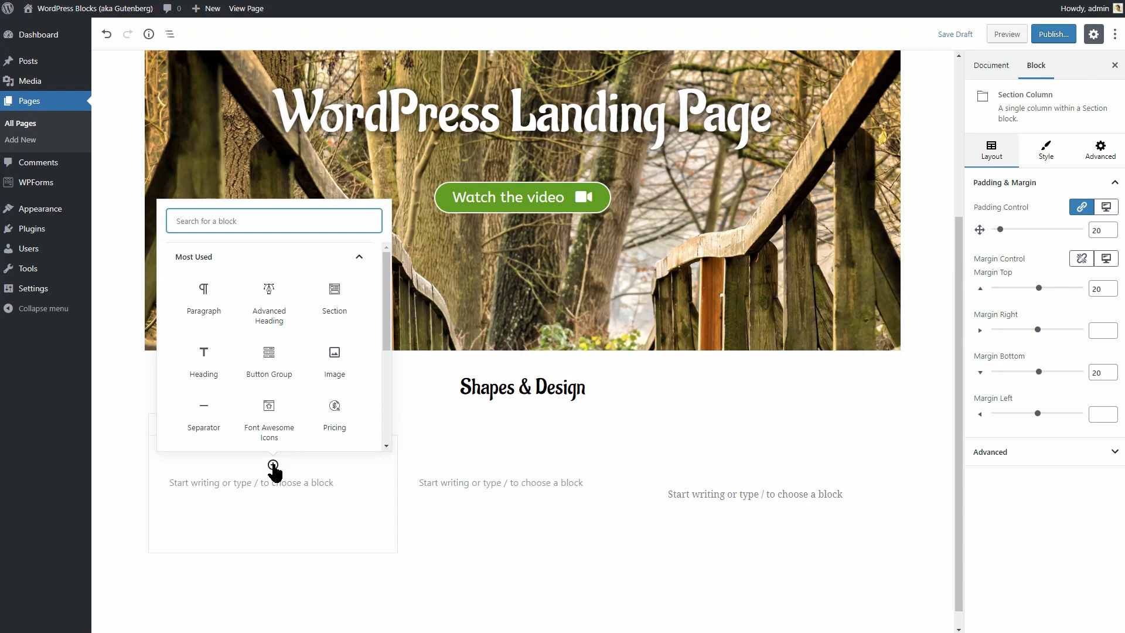
{"action": "left_click", "coordinate": [272, 431]}
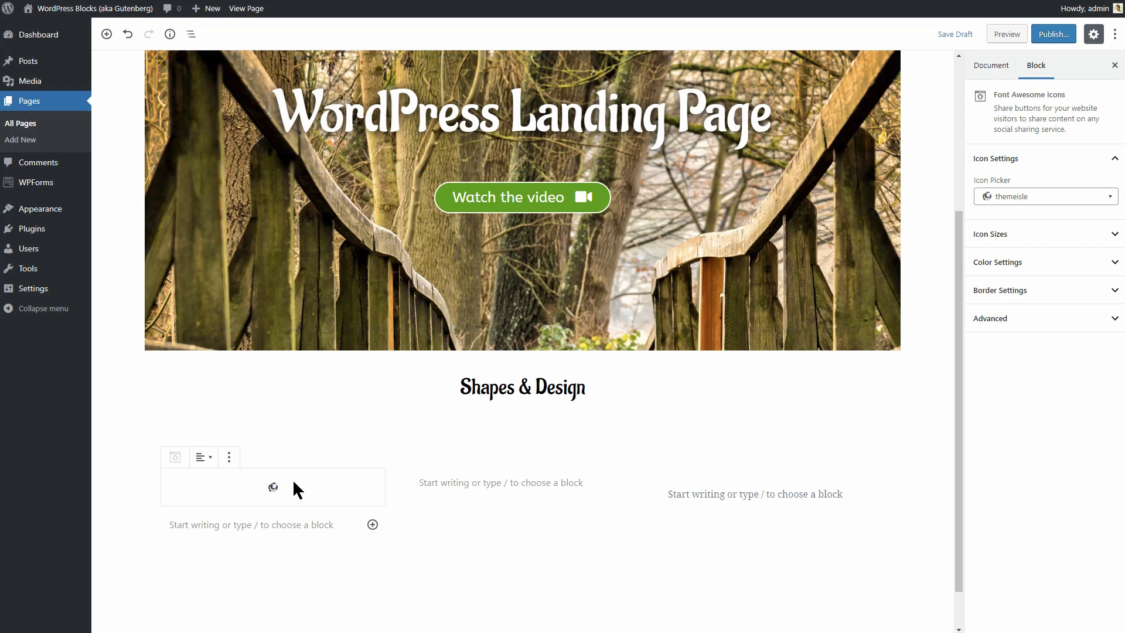
Set the icon to atom with text size 150 and padding 20.
{"action": "left_click", "coordinate": [1024, 199]}
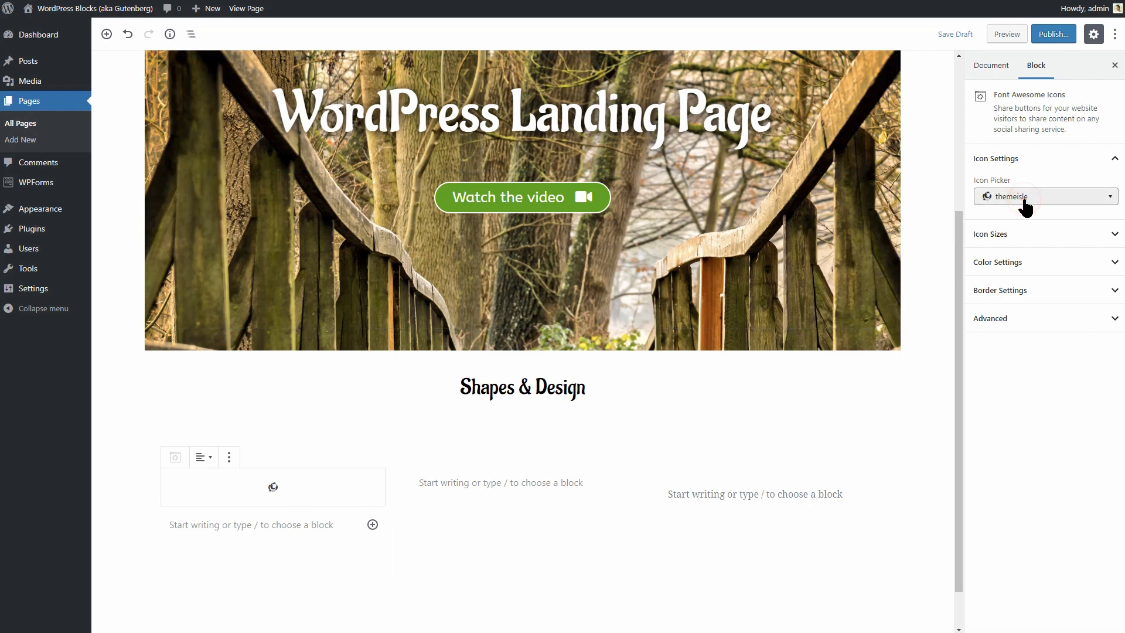
{"action": "type", "text": "atom"}
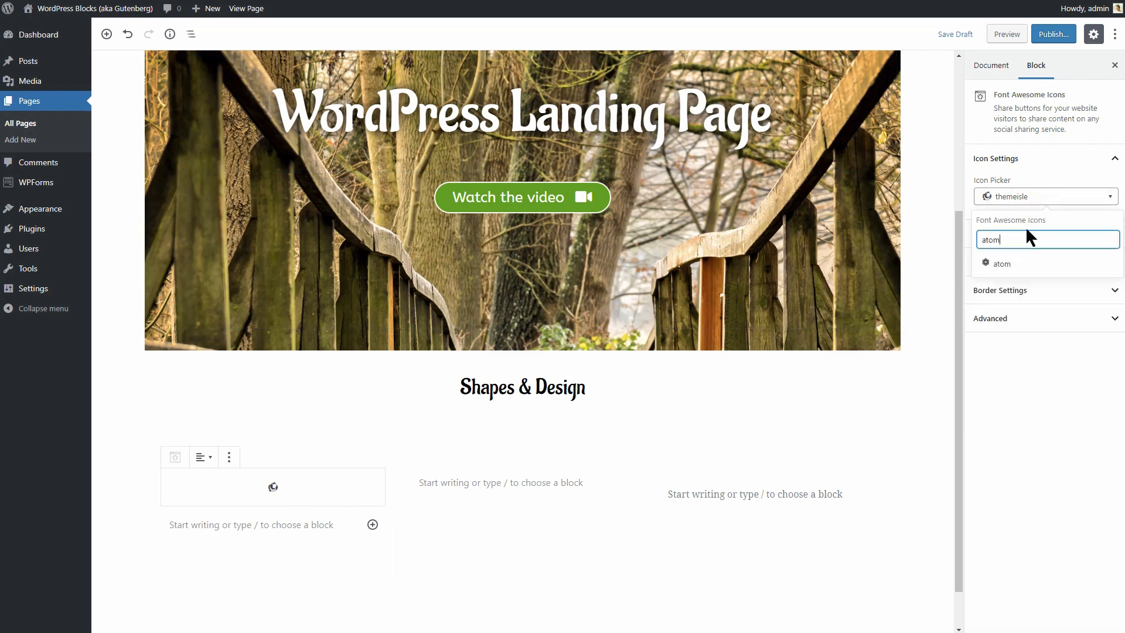
{"action": "left_click", "coordinate": [1030, 272]}
{"action": "left_click", "coordinate": [1080, 234]}
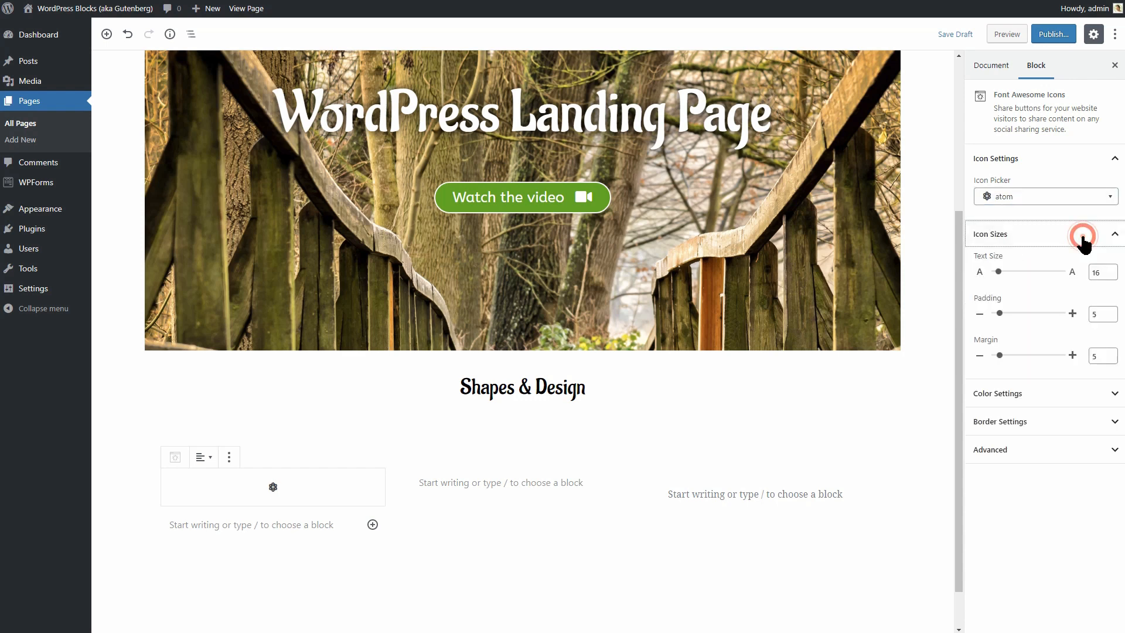
{"action": "left_click", "coordinate": [1107, 271]}
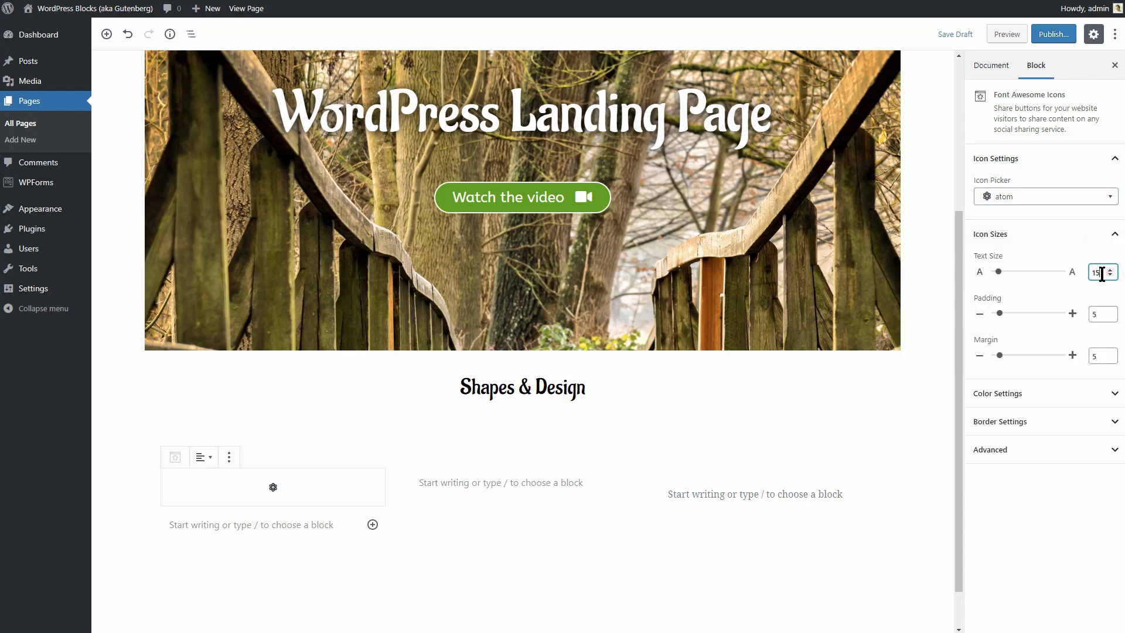
{"action": "type", "text": "0"}
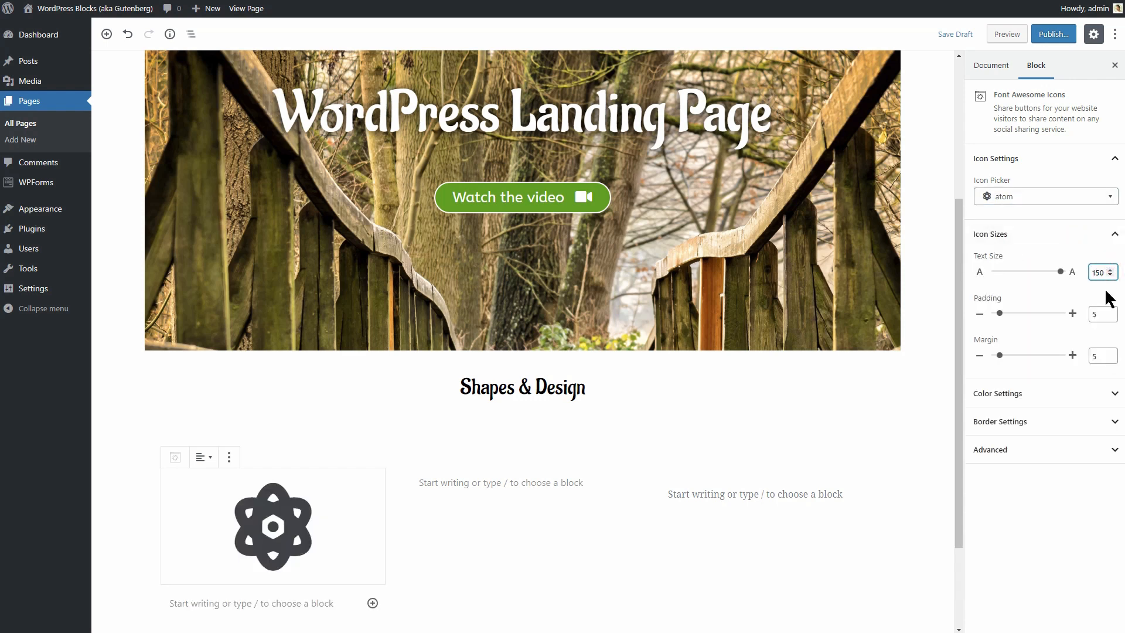
{"action": "double_click", "coordinate": [1091, 315]}
{"action": "type", "text": "20"}
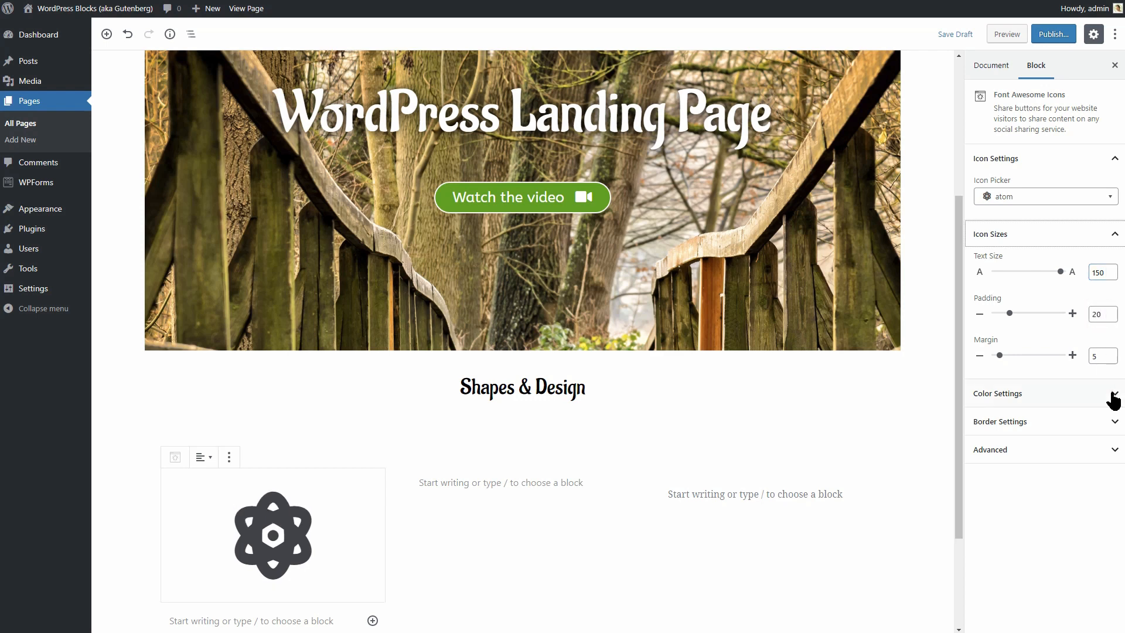
Colour the atom with a custom green and frame it with a black border, size 3, radius 14.
{"action": "left_click", "coordinate": [1113, 397]}
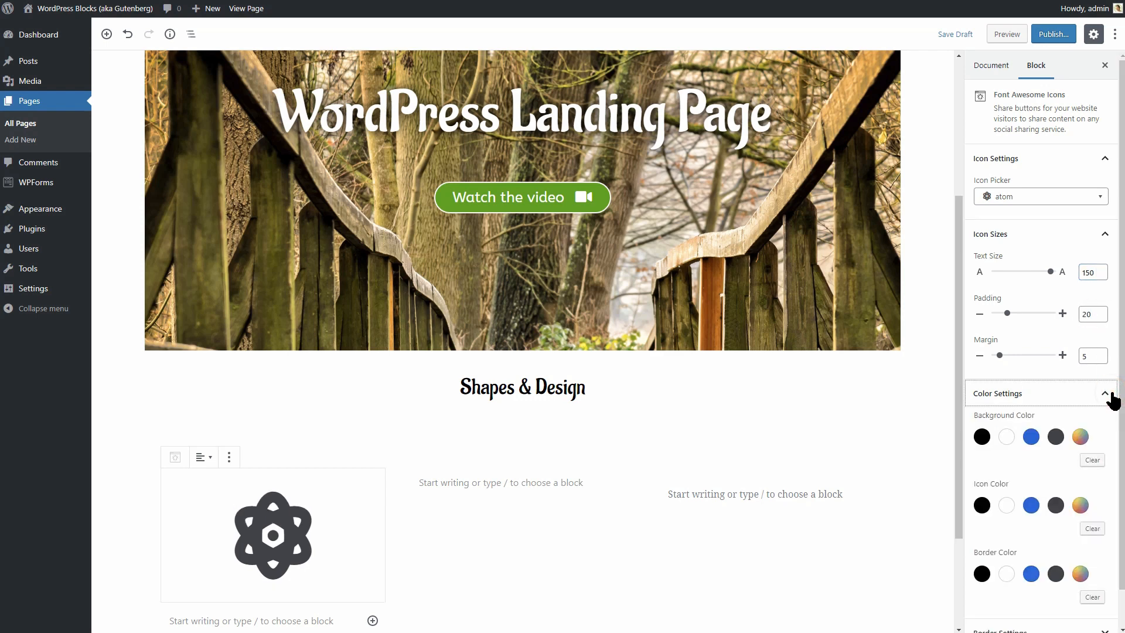
{"action": "left_click", "coordinate": [1080, 505]}
{"action": "left_click_drag", "start_coordinate": [1017, 475], "coordinate": [921, 477]}
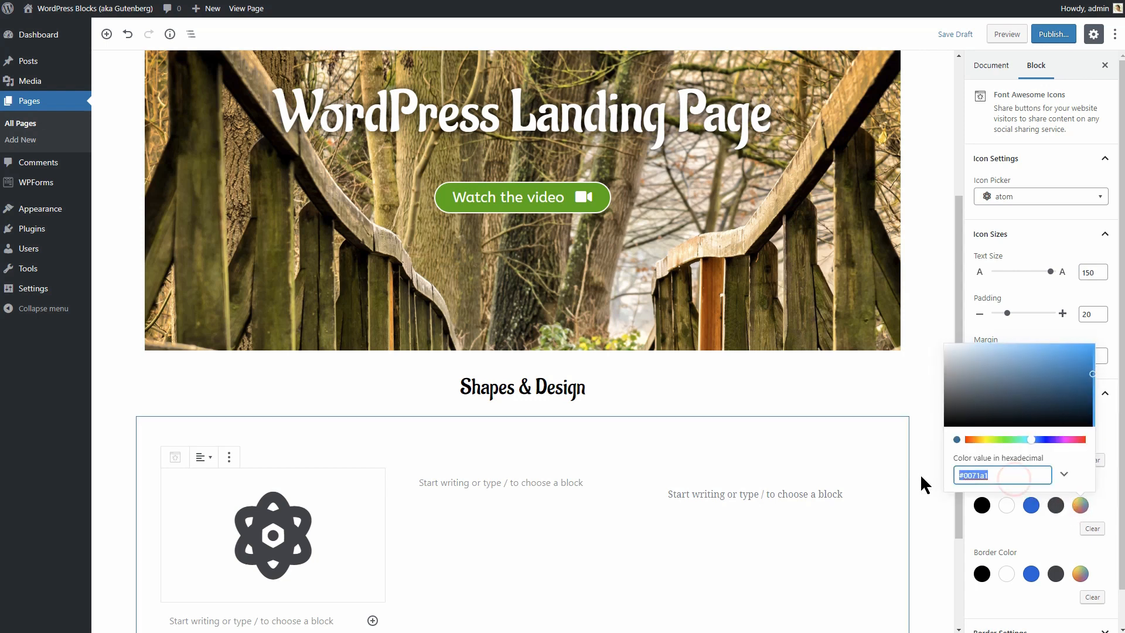
{"action": "key", "text": "ctrl+v"}
{"action": "left_click", "coordinate": [1081, 505]}
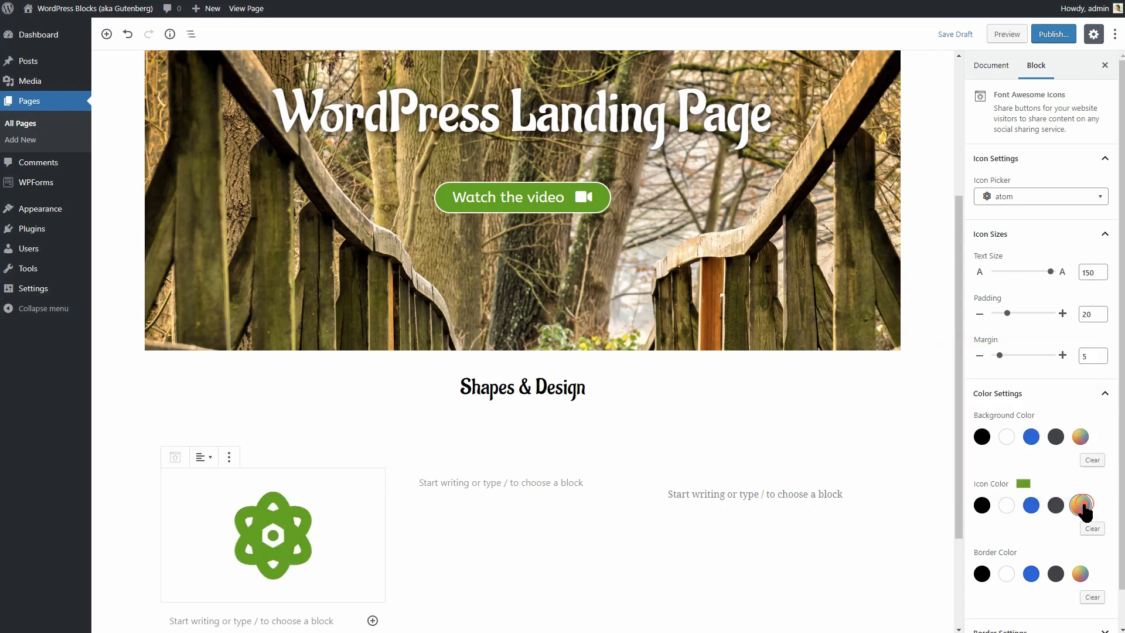
{"action": "left_click", "coordinate": [981, 573]}
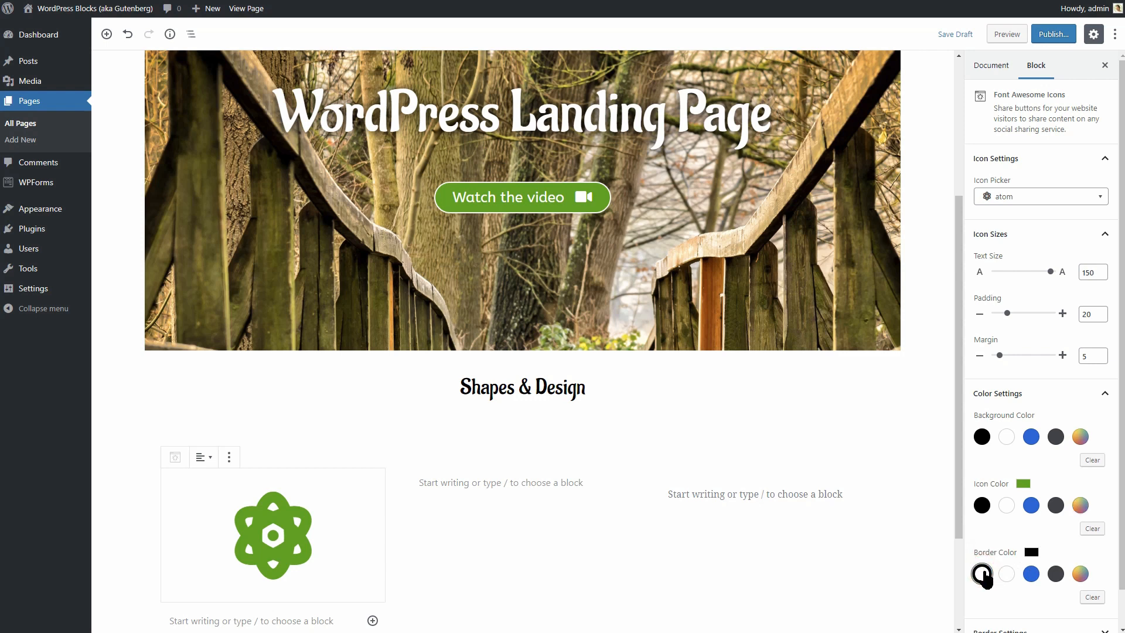
{"action": "scroll", "coordinate": [1054, 542], "scroll_direction": "down", "scroll_amount": 1}
{"action": "left_click", "coordinate": [1048, 595]}
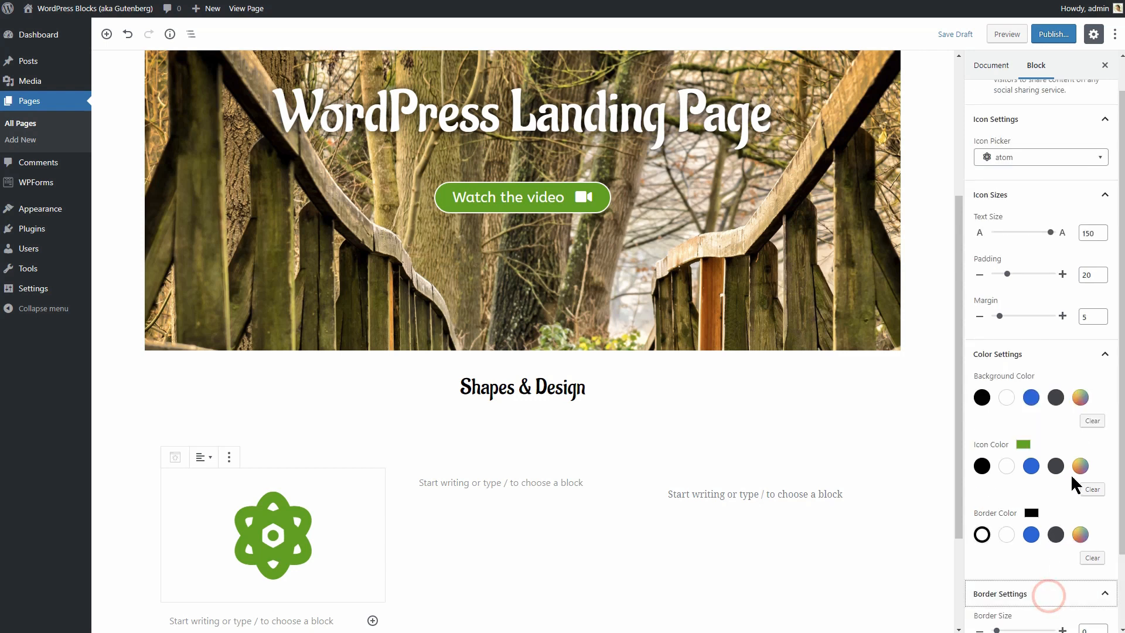
{"action": "scroll", "coordinate": [1066, 504], "scroll_direction": "down", "scroll_amount": 2}
{"action": "left_click_drag", "start_coordinate": [996, 543], "coordinate": [1004, 585]}
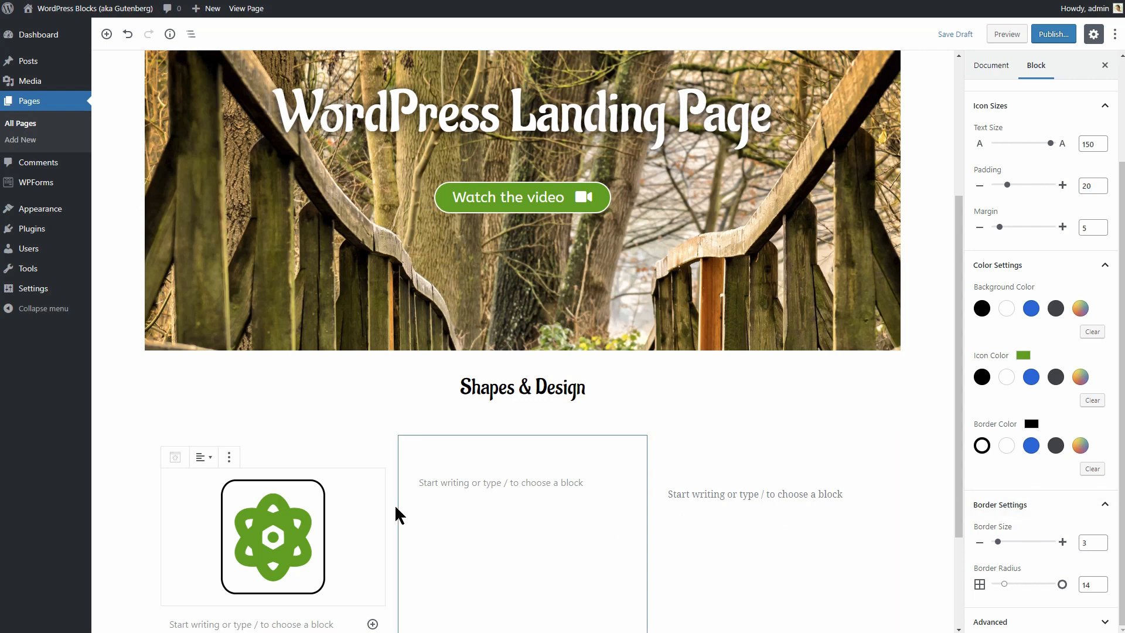
{"action": "left_click", "coordinate": [229, 457]}
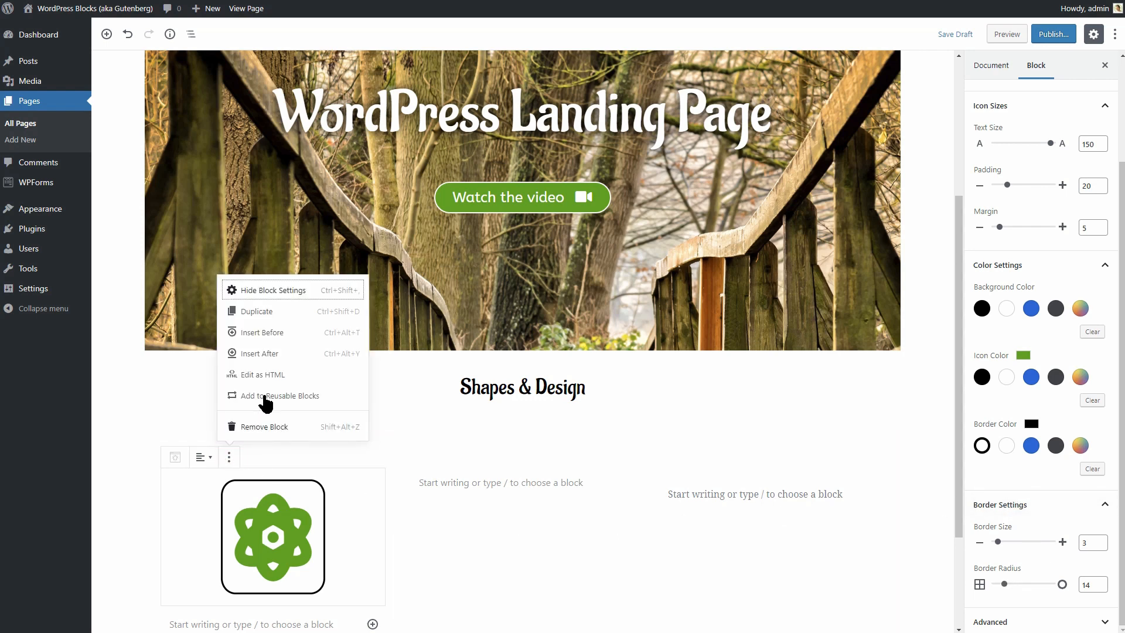
Duplicate the atom icon into the middle column and delete the stray paragraphs in both columns.
{"action": "left_click", "coordinate": [269, 312]}
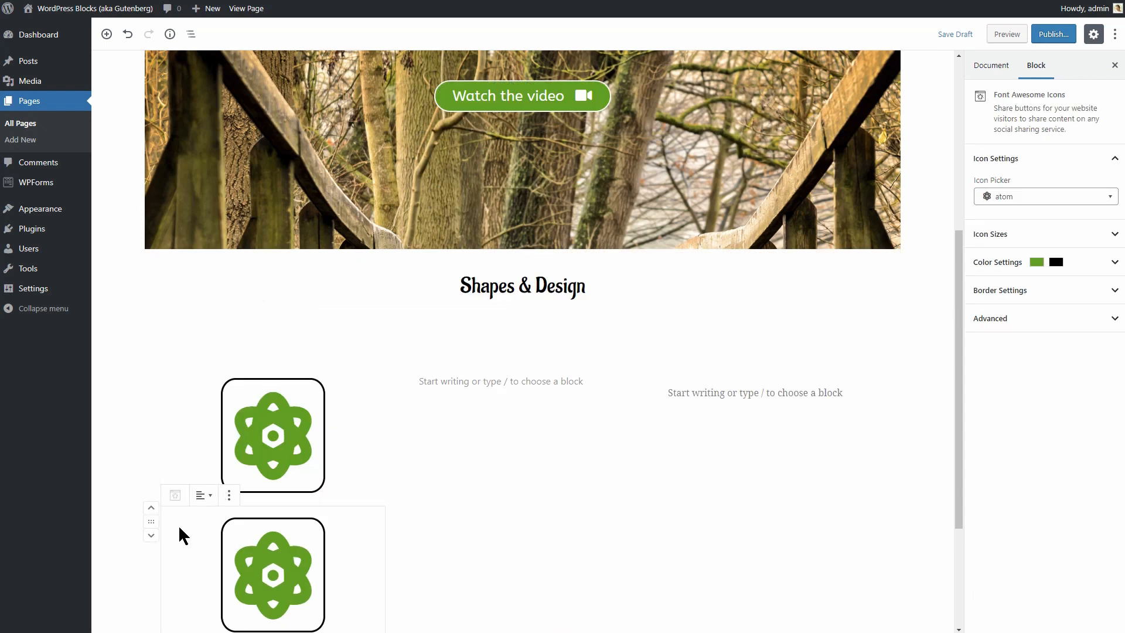
{"action": "left_click_drag", "start_coordinate": [150, 522], "coordinate": [151, 523]}
{"action": "left_click_drag", "start_coordinate": [158, 523], "coordinate": [487, 372]}
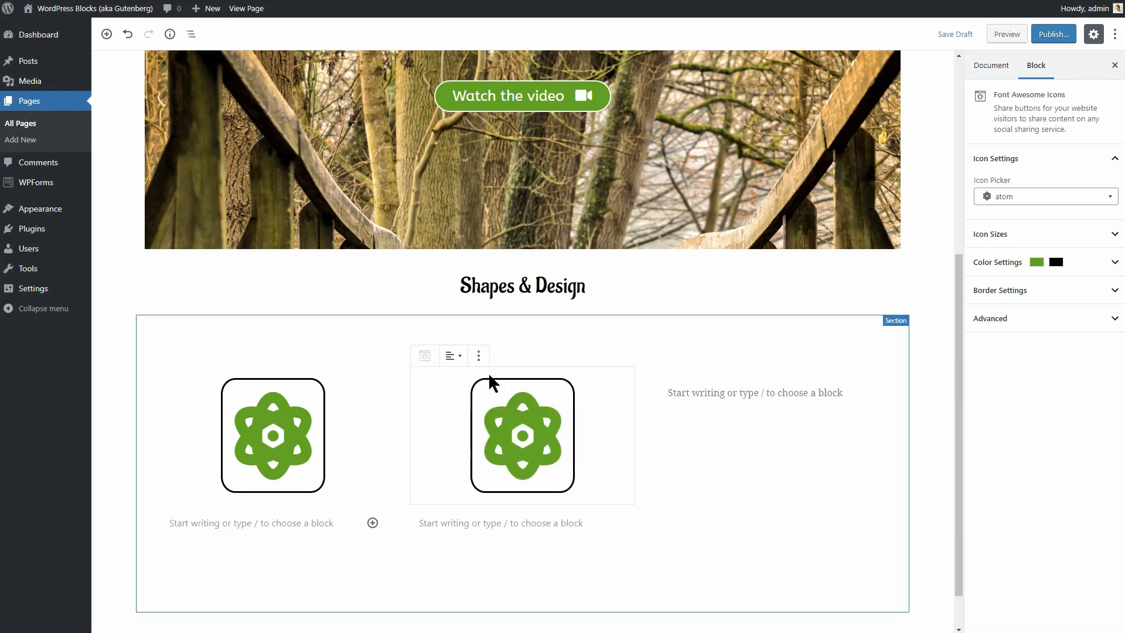
{"action": "left_click", "coordinate": [489, 525]}
{"action": "type", "text": "rff"}
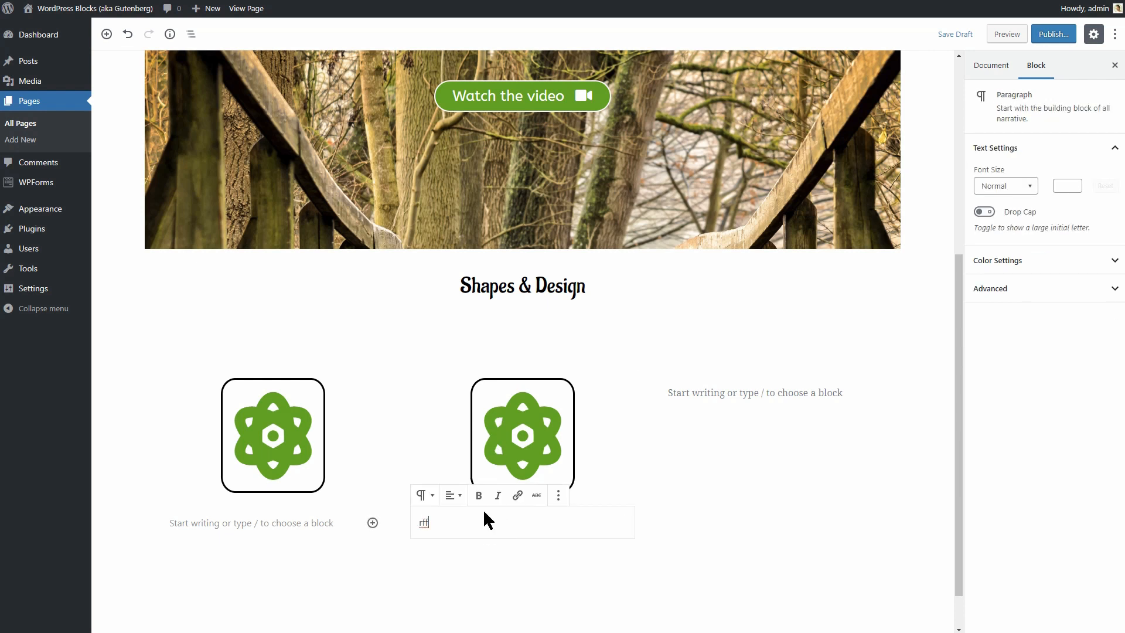
{"action": "left_click", "coordinate": [558, 496]}
{"action": "left_click", "coordinate": [594, 466]}
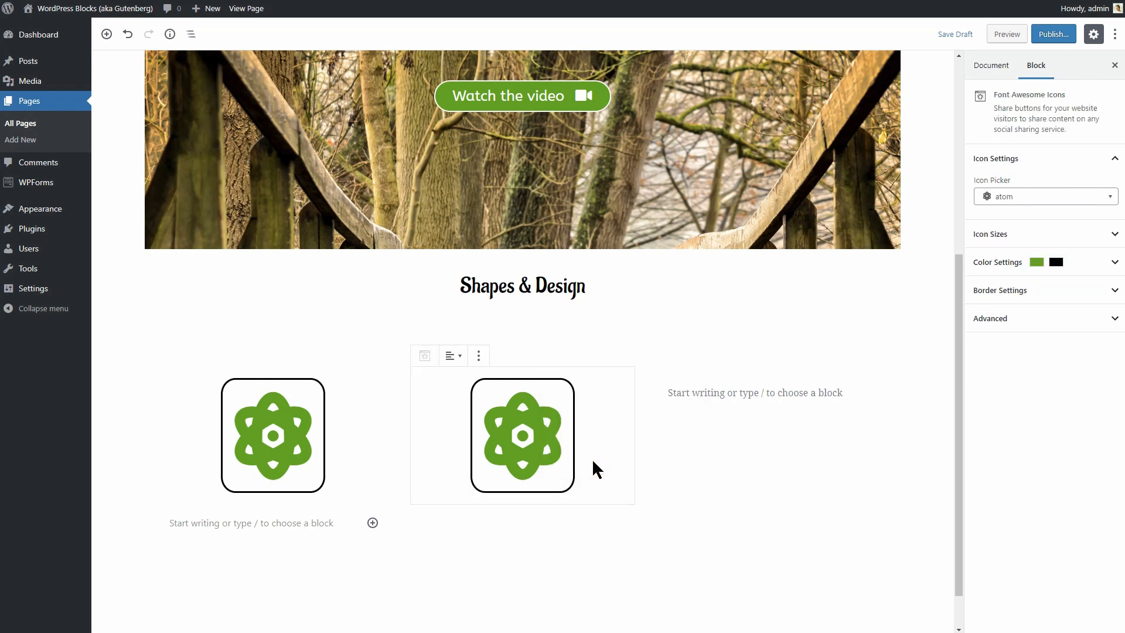
{"action": "left_click", "coordinate": [310, 526]}
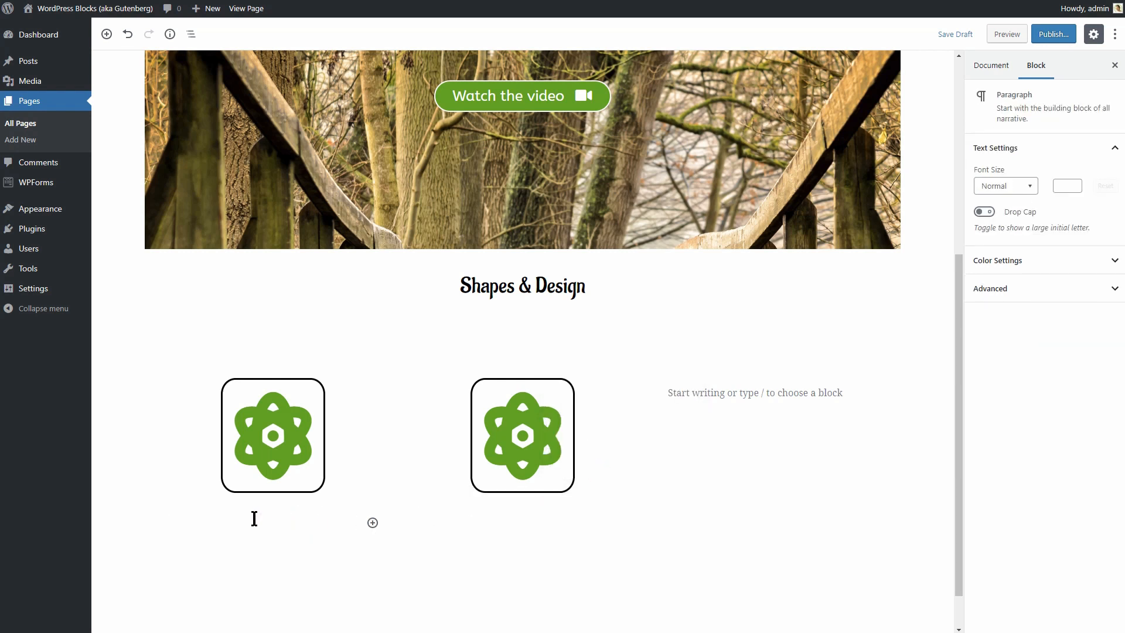
{"action": "type", "text": "frr"}
{"action": "left_click", "coordinate": [308, 497]}
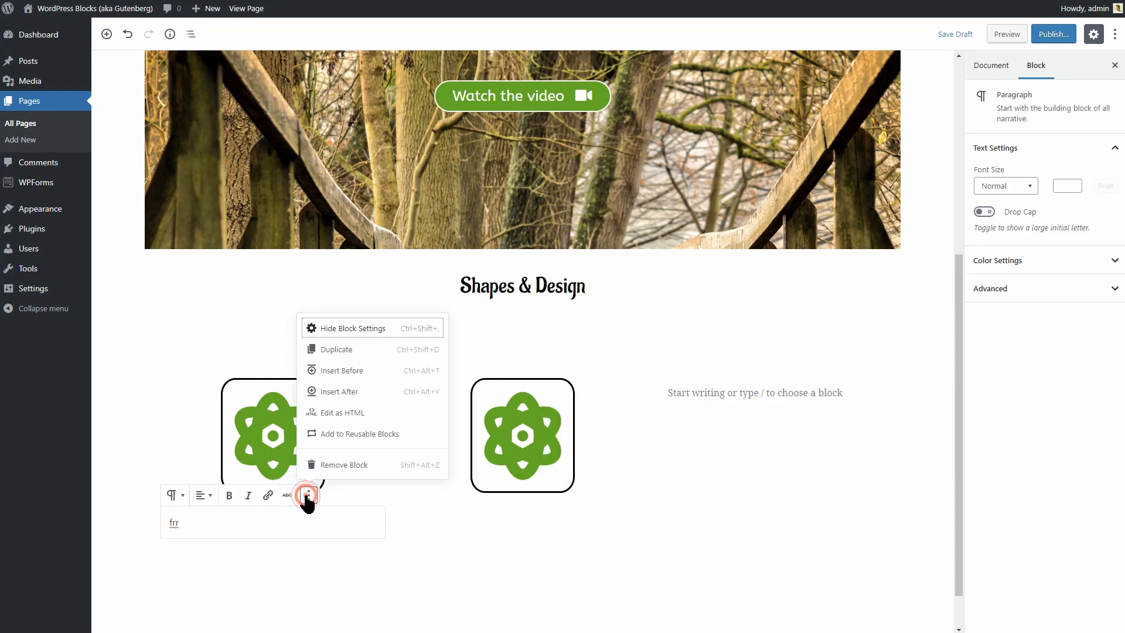
{"action": "left_click", "coordinate": [339, 466]}
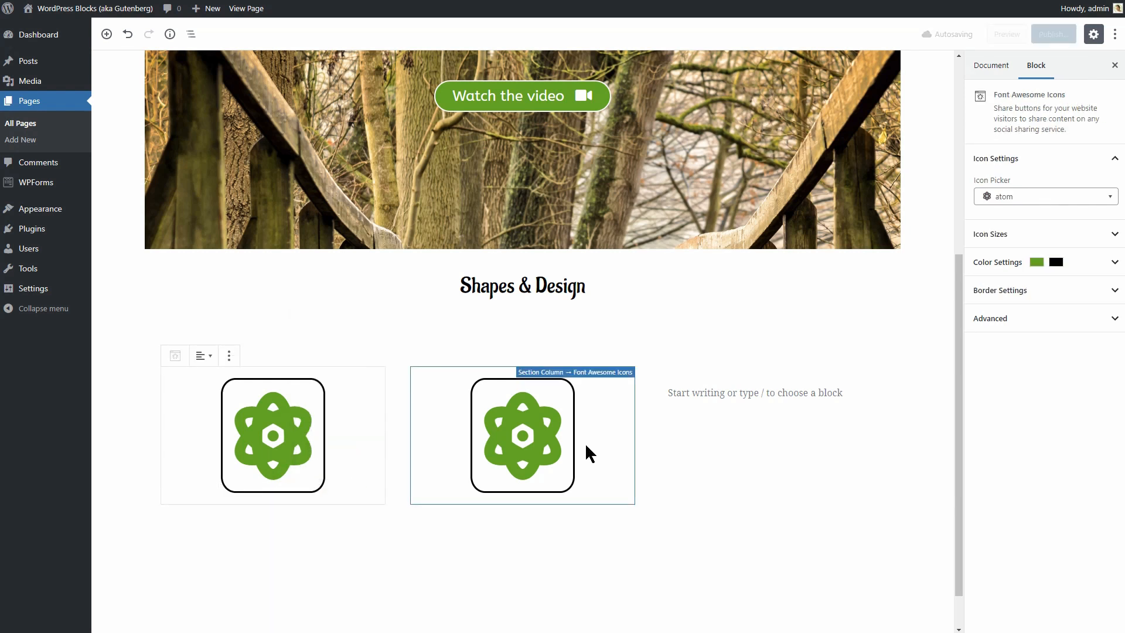
Duplicate the middle atom icon into the empty third column.
{"action": "left_click", "coordinate": [593, 437]}
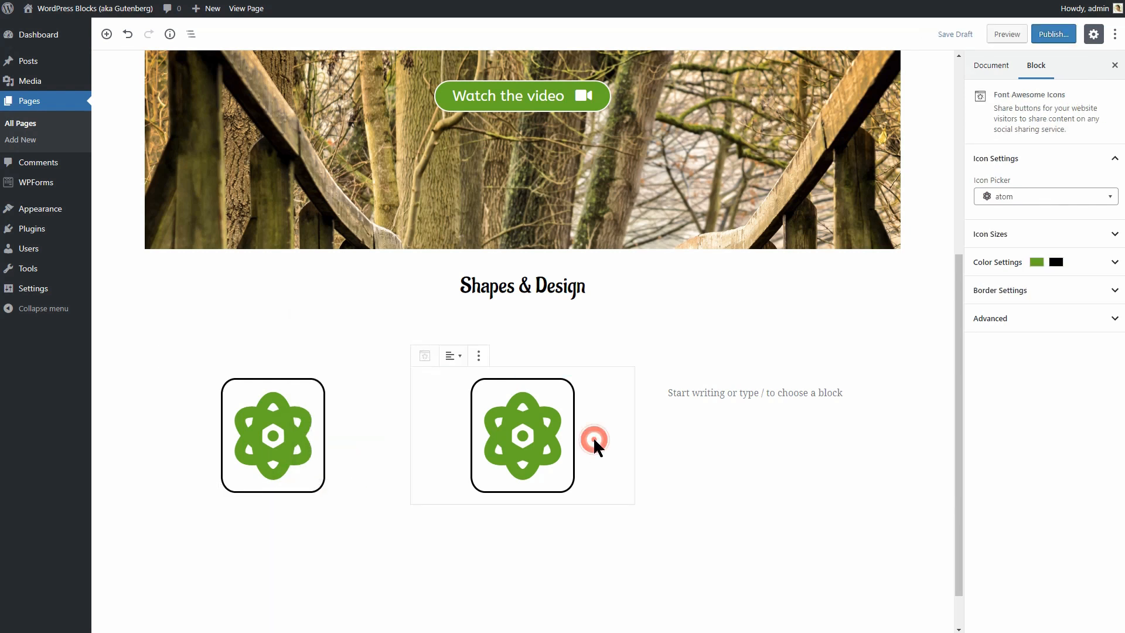
{"action": "left_click", "coordinate": [478, 355]}
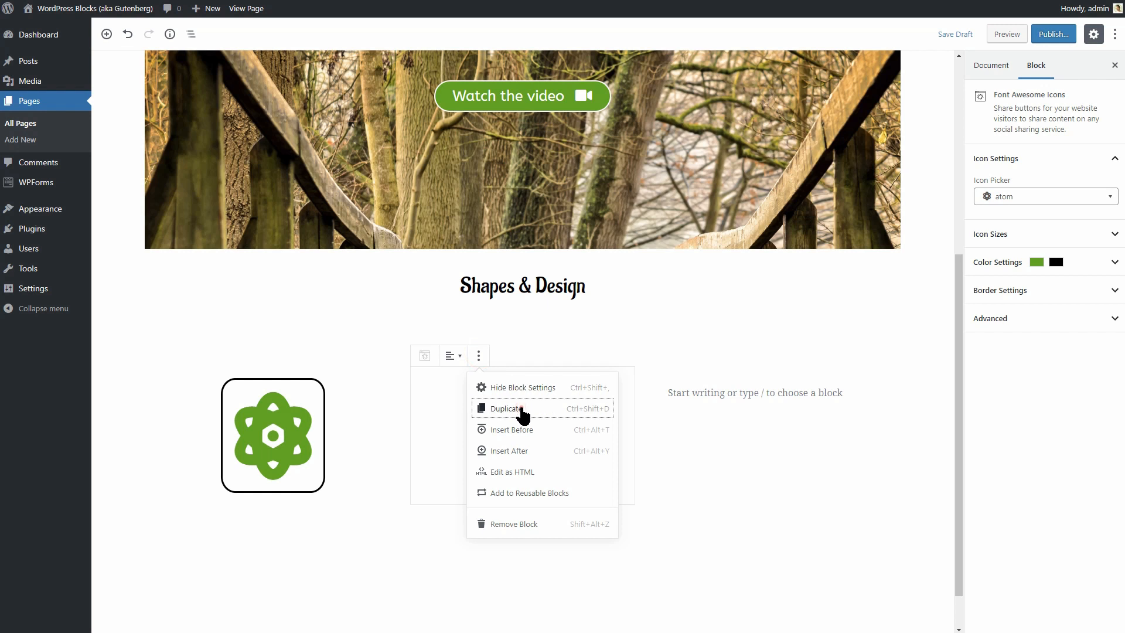
{"action": "left_click", "coordinate": [518, 408]}
{"action": "left_click_drag", "start_coordinate": [402, 520], "coordinate": [730, 391]}
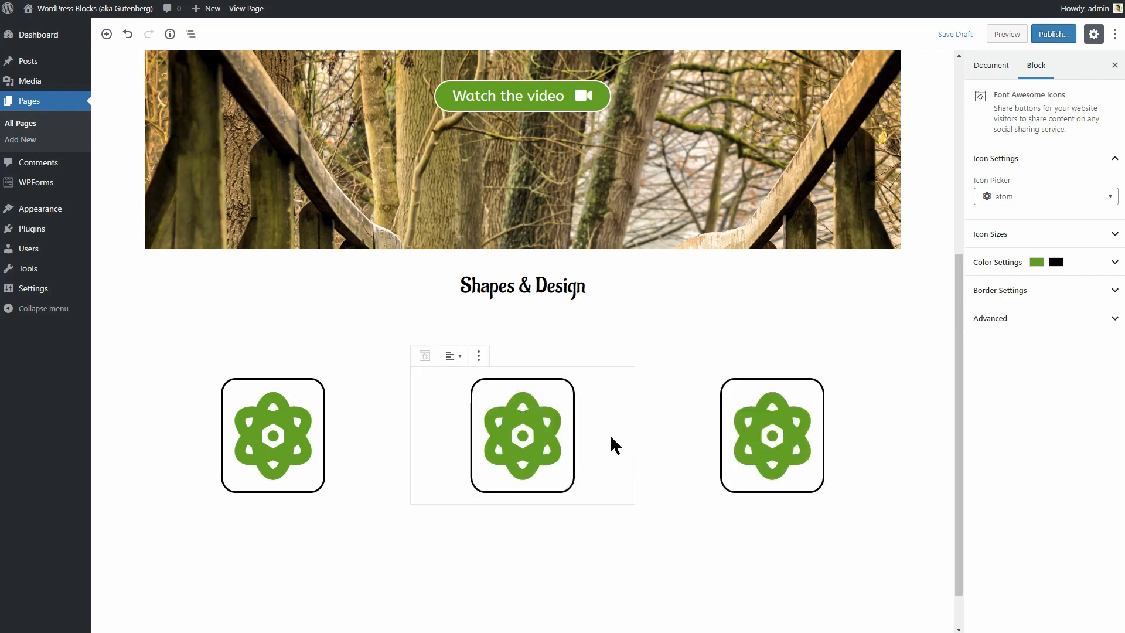
Change the middle icon to dog and the third to baby-carriage, then save the draft.
{"action": "left_click", "coordinate": [1109, 199]}
{"action": "type", "text": "dog"}
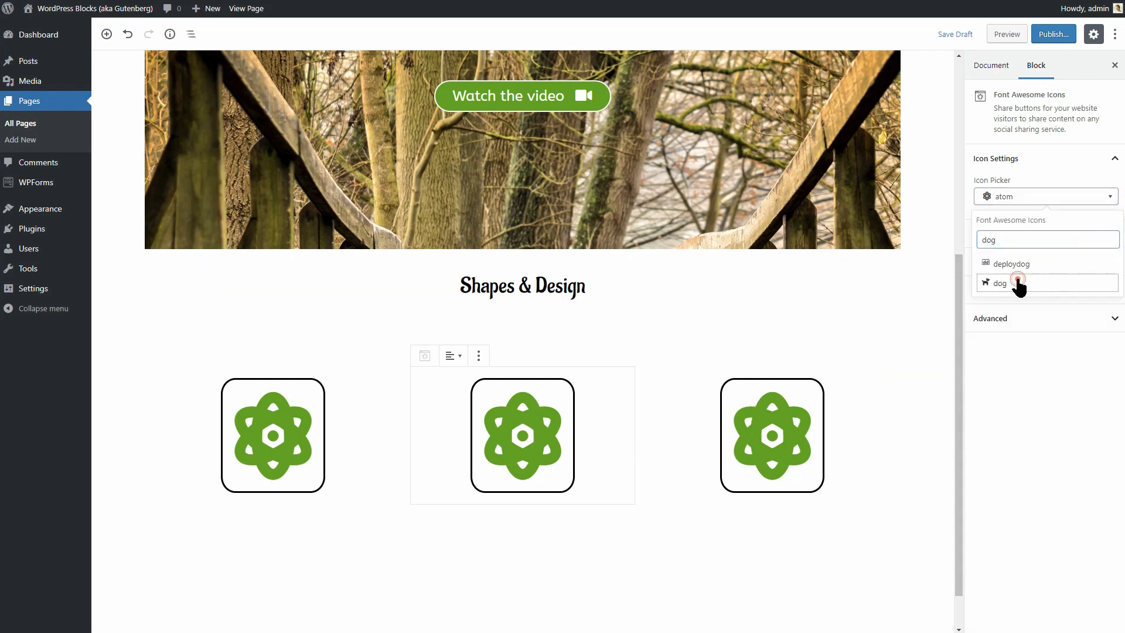
{"action": "left_click", "coordinate": [1020, 284]}
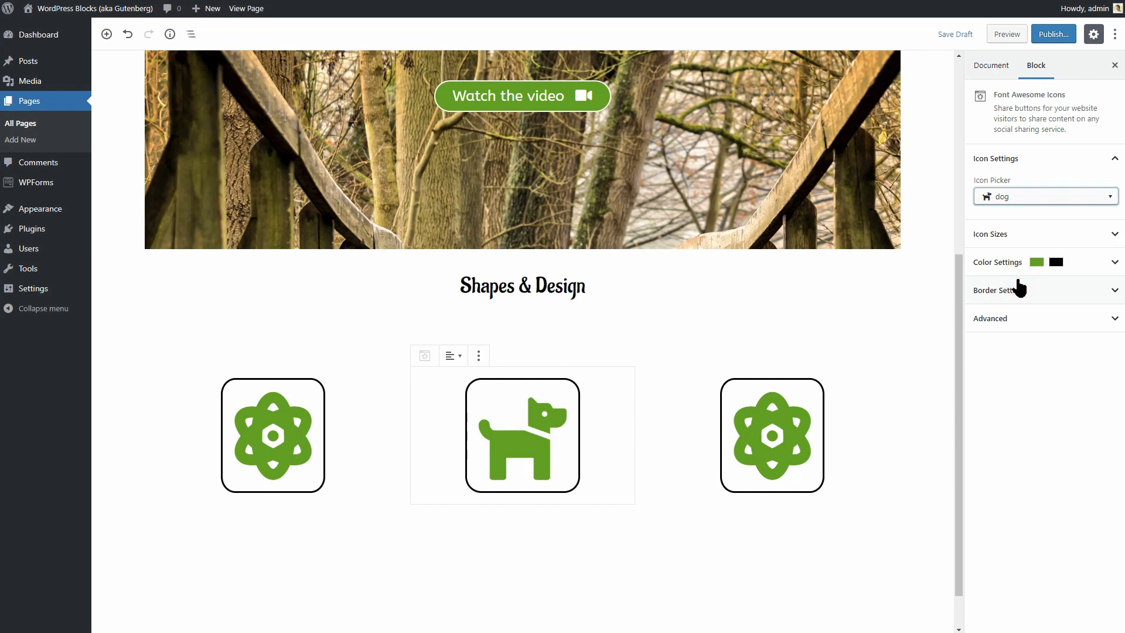
{"action": "left_click", "coordinate": [870, 413]}
{"action": "left_click", "coordinate": [1050, 201]}
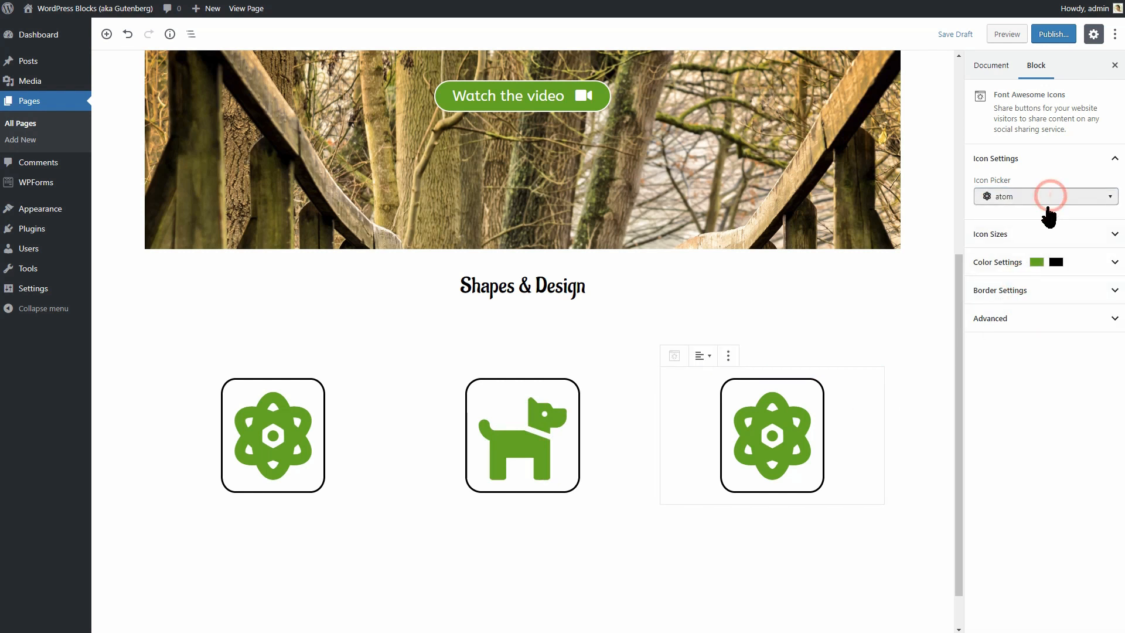
{"action": "type", "text": "bab"}
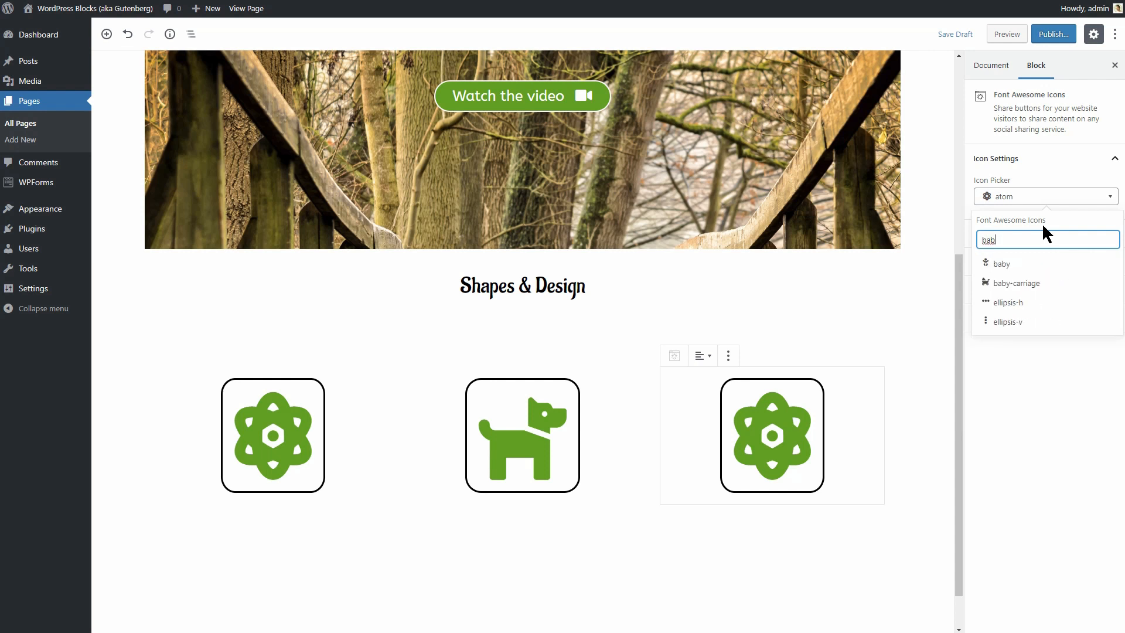
{"action": "left_click", "coordinate": [1026, 284]}
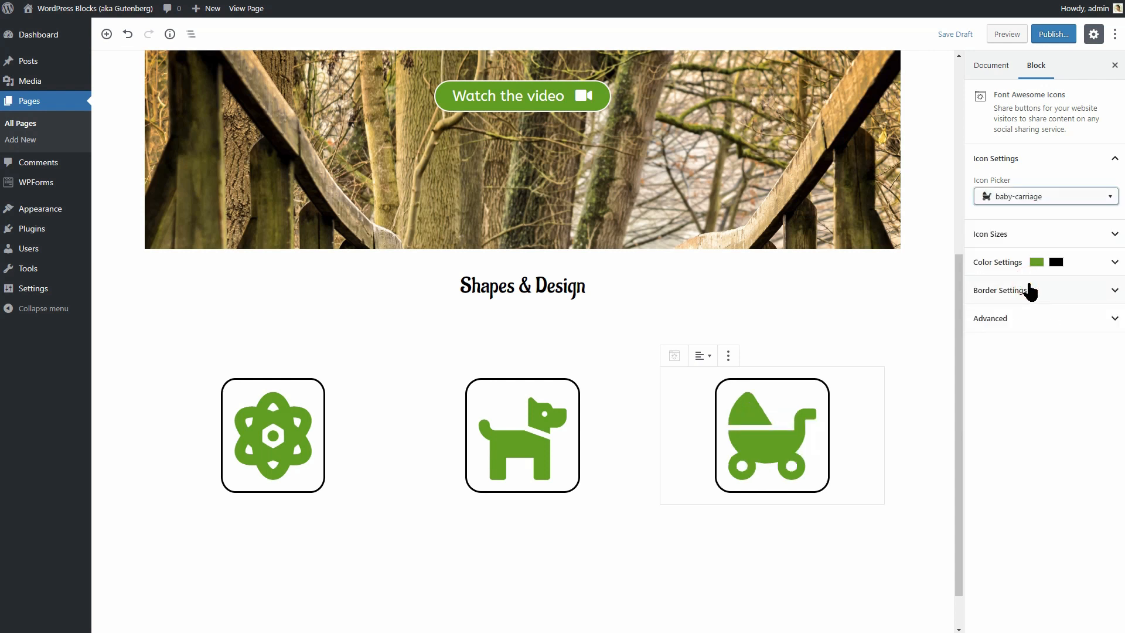
{"action": "left_click", "coordinate": [941, 34]}
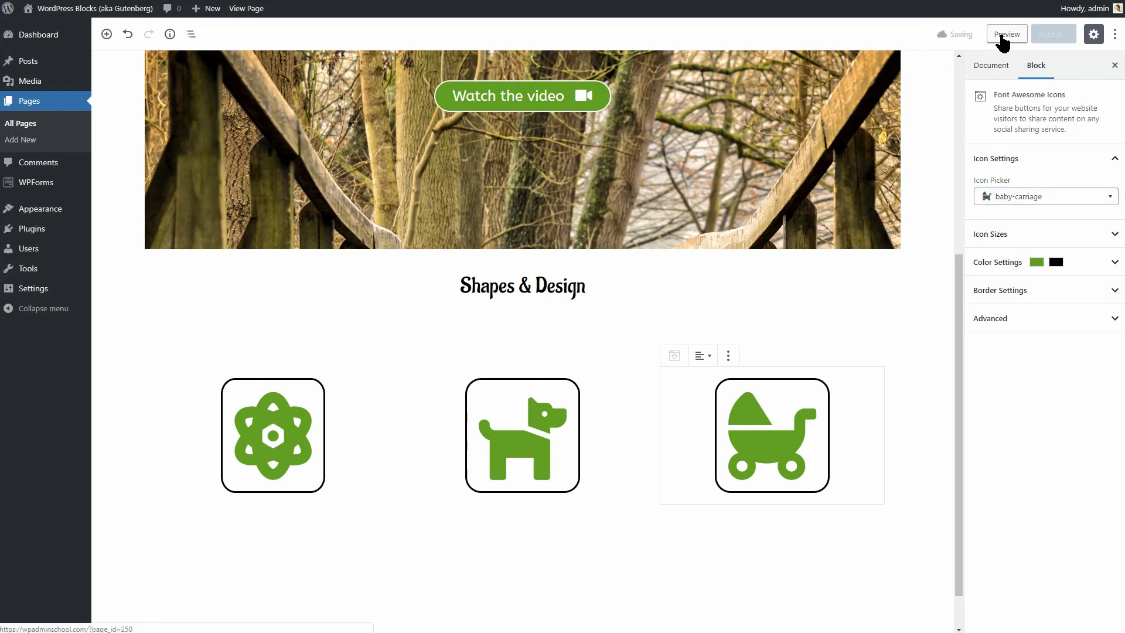
Preview the page, narrow the Shapes & Design section to centred content width, and preview again.
{"action": "left_click", "coordinate": [1006, 34]}
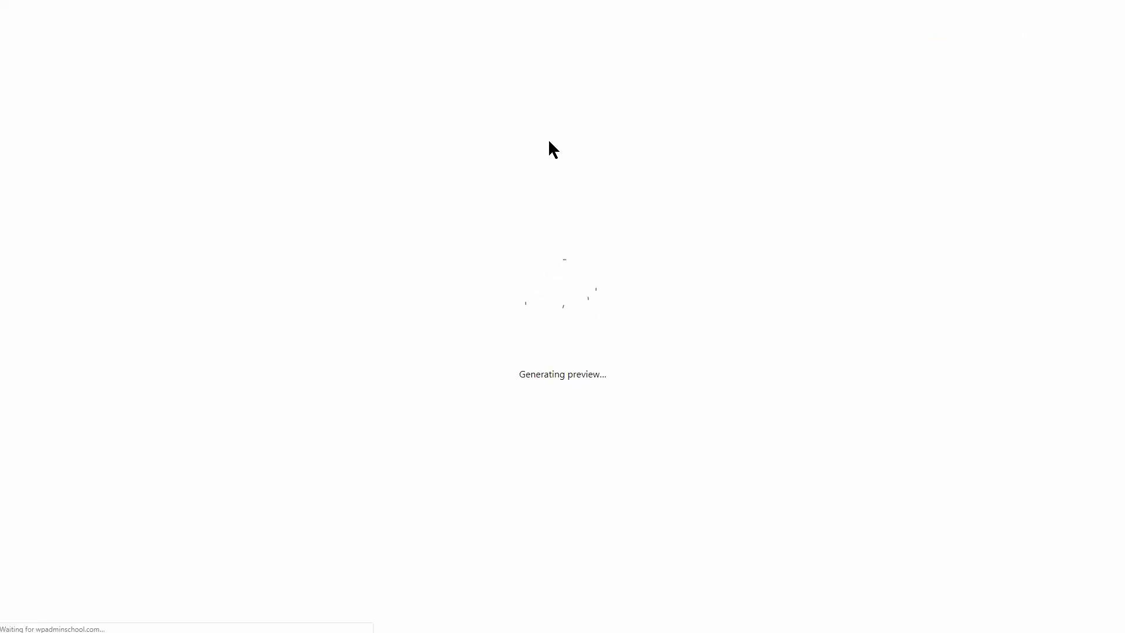
{"action": "scroll", "coordinate": [626, 284], "scroll_direction": "down", "scroll_amount": 3}
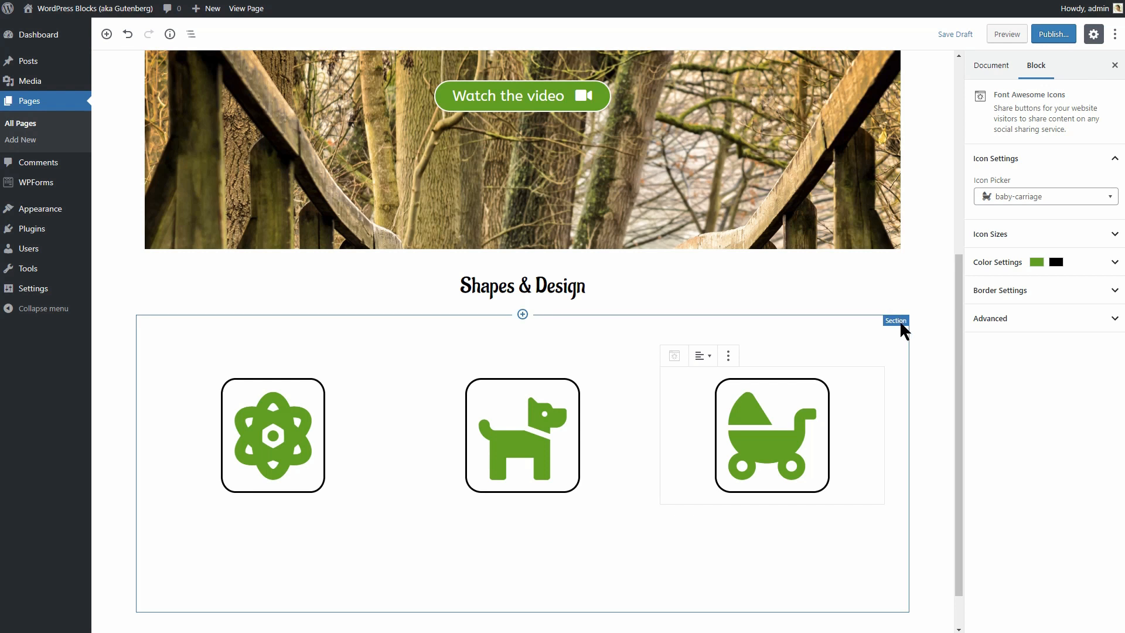
{"action": "left_click", "coordinate": [902, 328]}
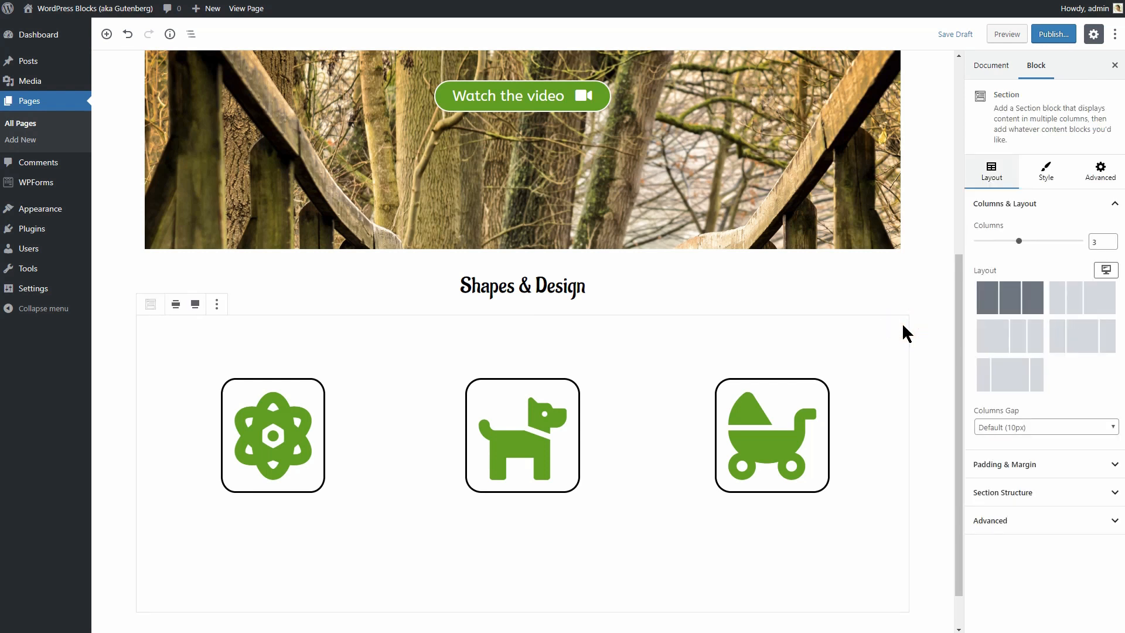
{"action": "left_click", "coordinate": [175, 304]}
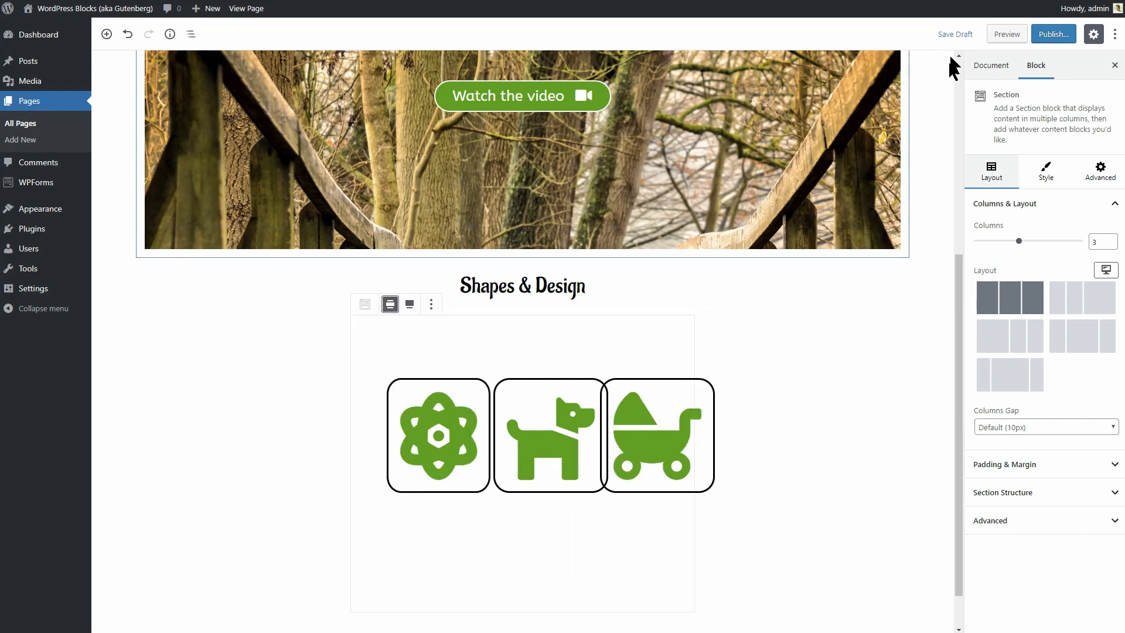
{"action": "left_click", "coordinate": [999, 34]}
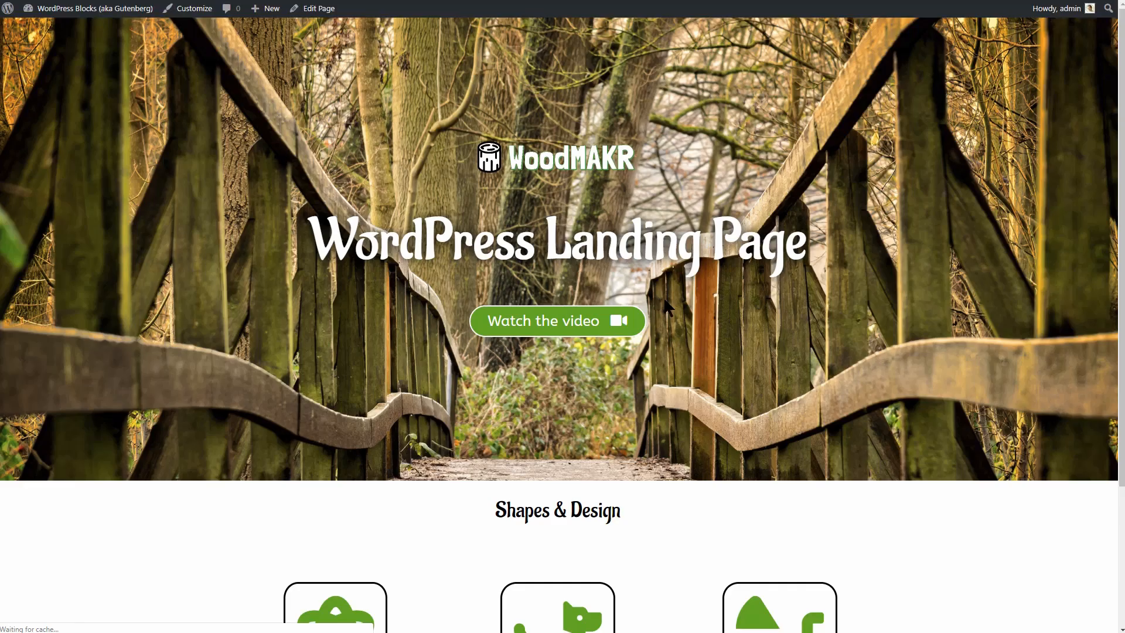
Scroll the preview from the bridge hero down to the three green icon boxes.
{"action": "scroll", "coordinate": [1119, 189], "scroll_direction": "down", "scroll_amount": 3}
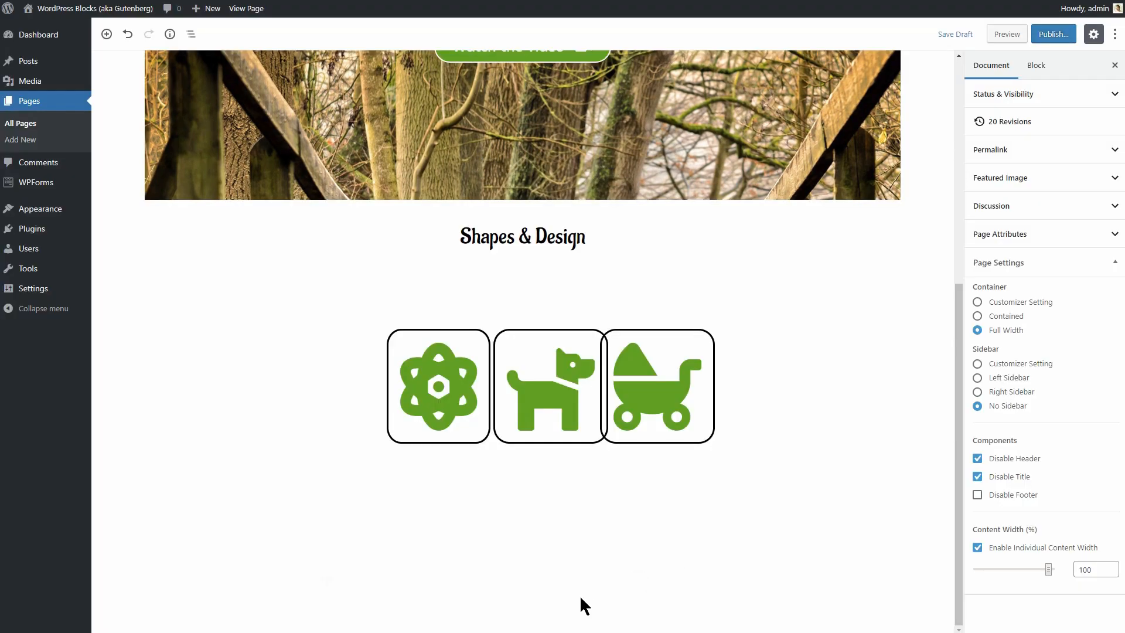
Duplicate the Shapes & Design heading below the icon row and retype it as 'Watch the Video'.
{"action": "mouse_move", "coordinate": [575, 584]}
{"action": "left_click", "coordinate": [593, 243]}
{"action": "left_click", "coordinate": [334, 200]}
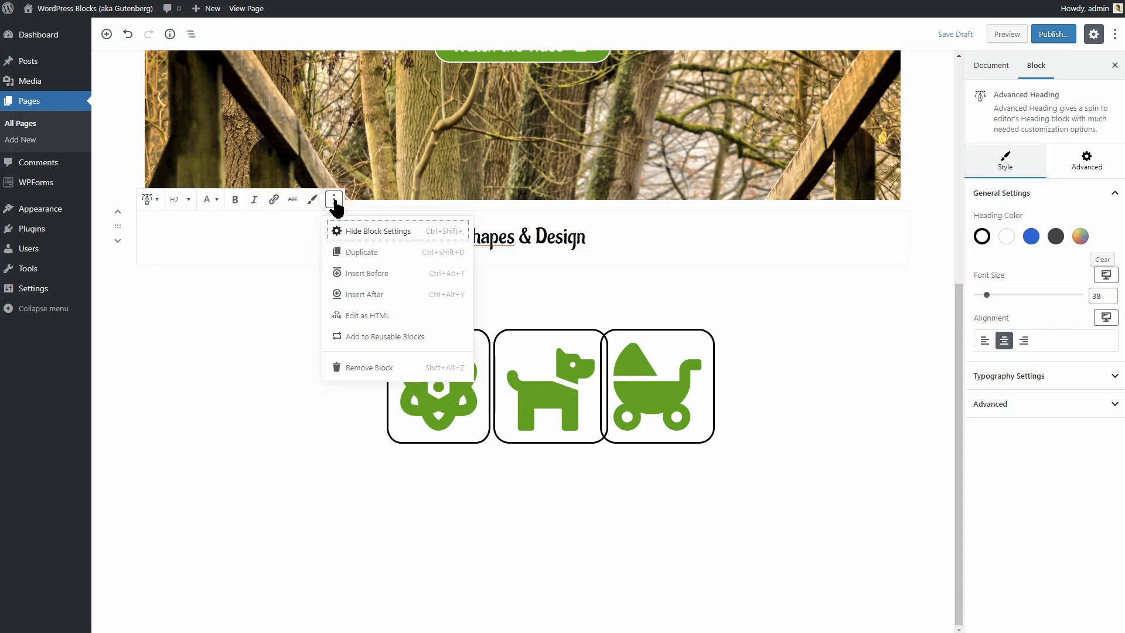
{"action": "left_click", "coordinate": [362, 253]}
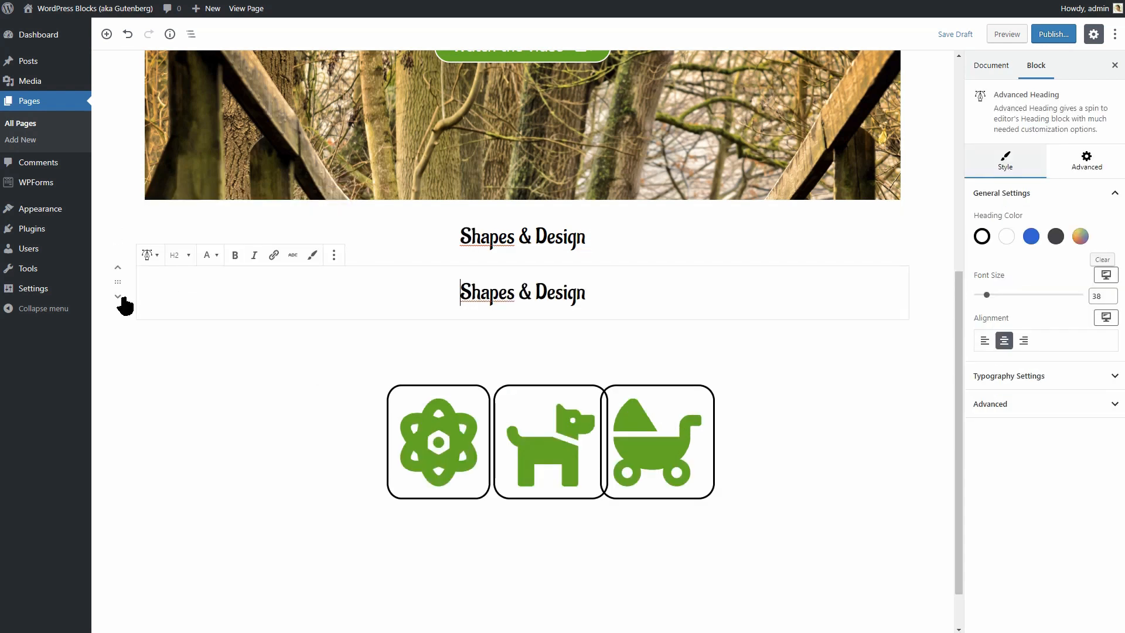
{"action": "left_click", "coordinate": [117, 298]}
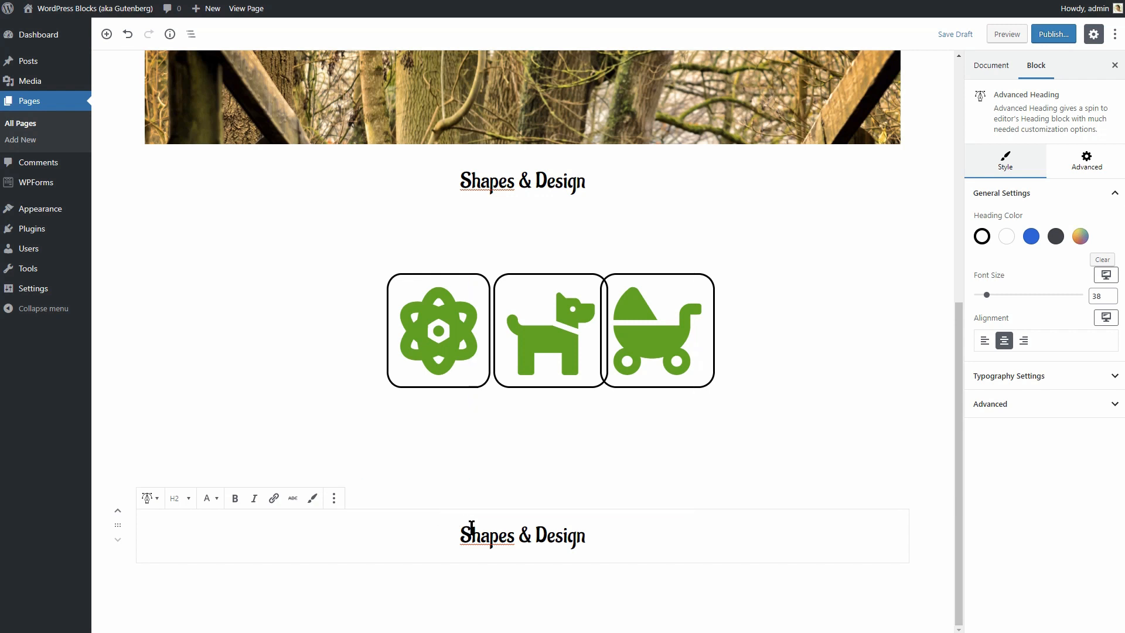
{"action": "left_click_drag", "start_coordinate": [464, 530], "coordinate": [587, 538]}
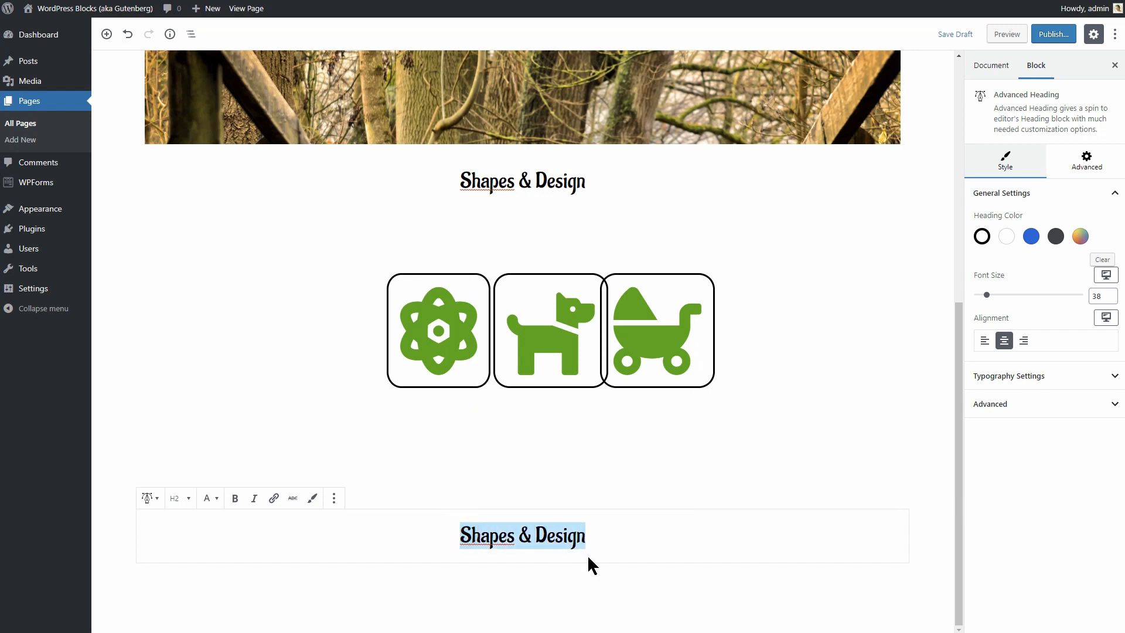
{"action": "type", "text": "Va"}
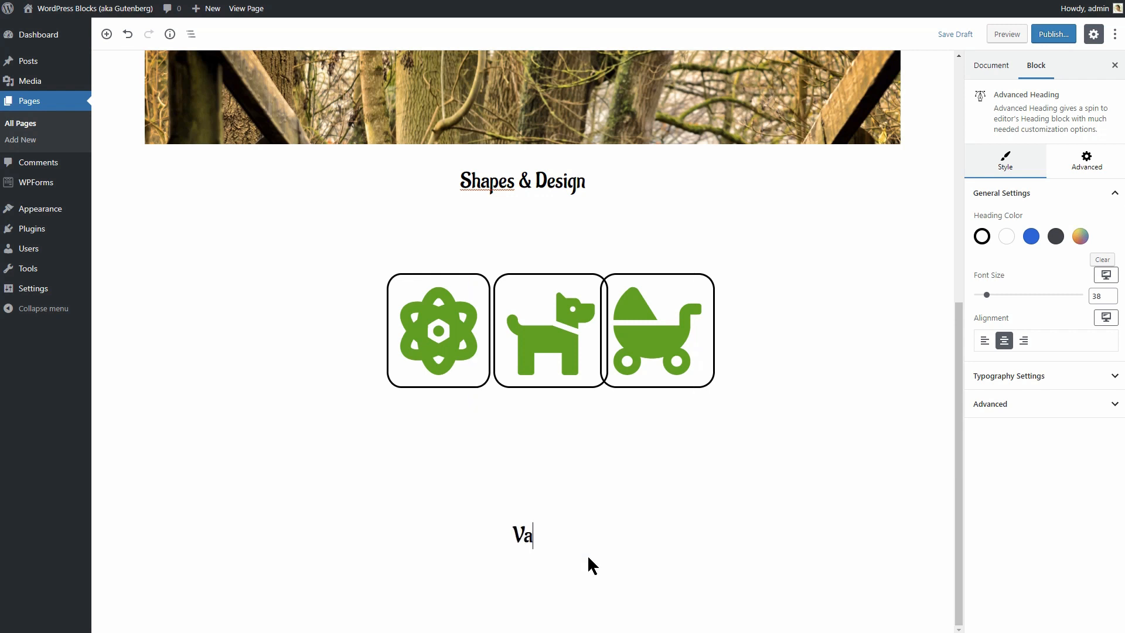
{"action": "key", "text": "BackSpace"}
{"action": "key", "text": "BackSpace"}
{"action": "type", "text": "Watch the Video"}
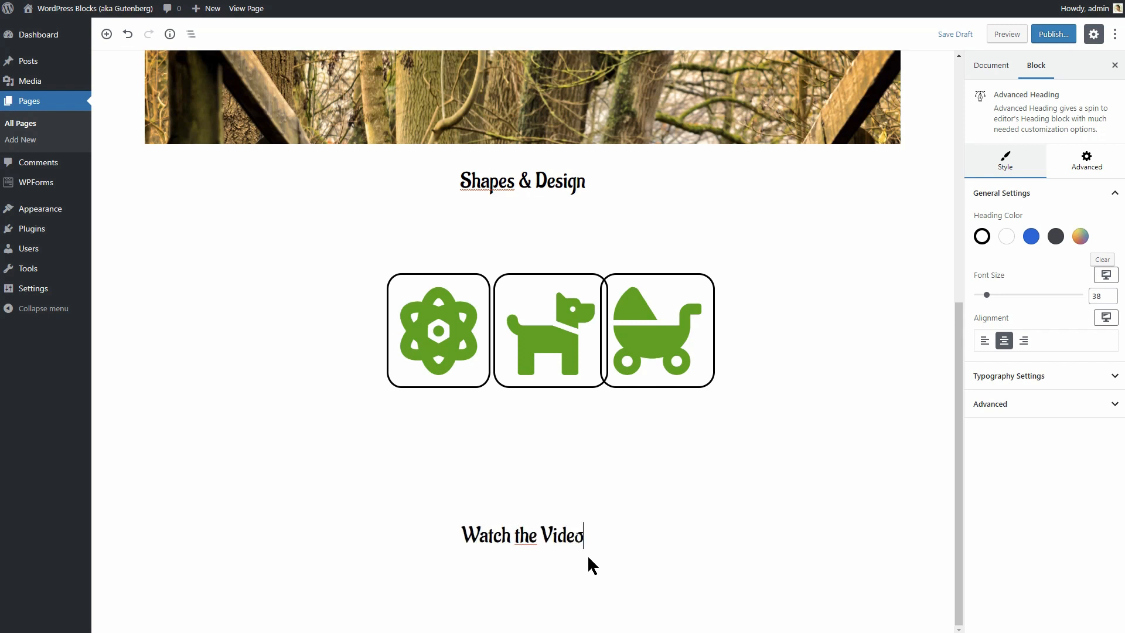
Insert a single-column Section block below the Watch the Video heading.
{"action": "left_click", "coordinate": [659, 581]}
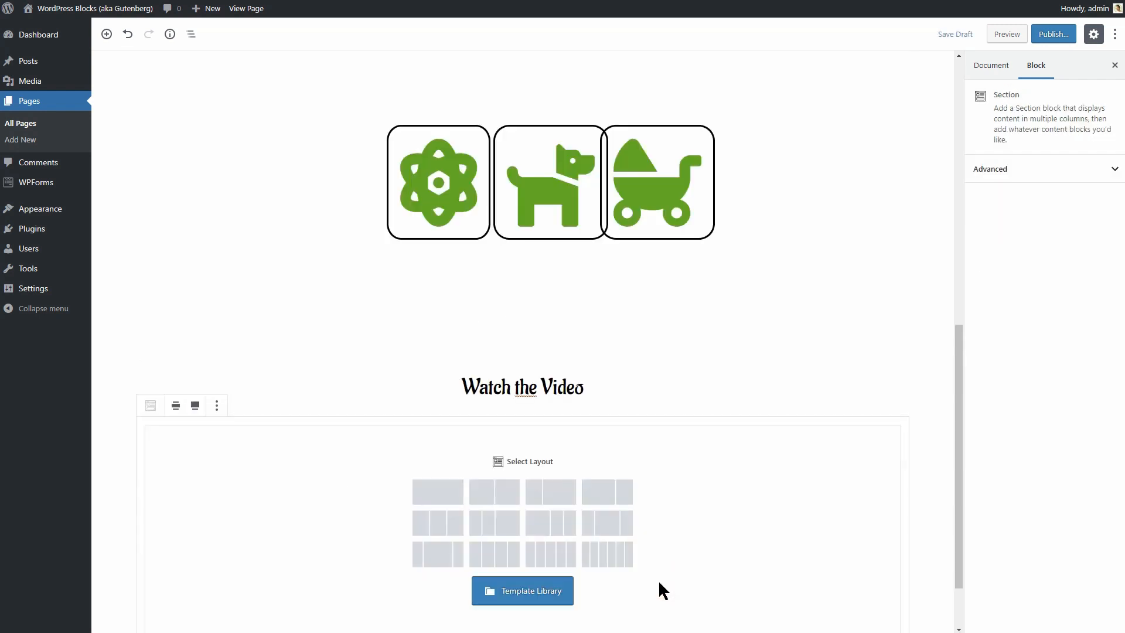
{"action": "left_click", "coordinate": [451, 498]}
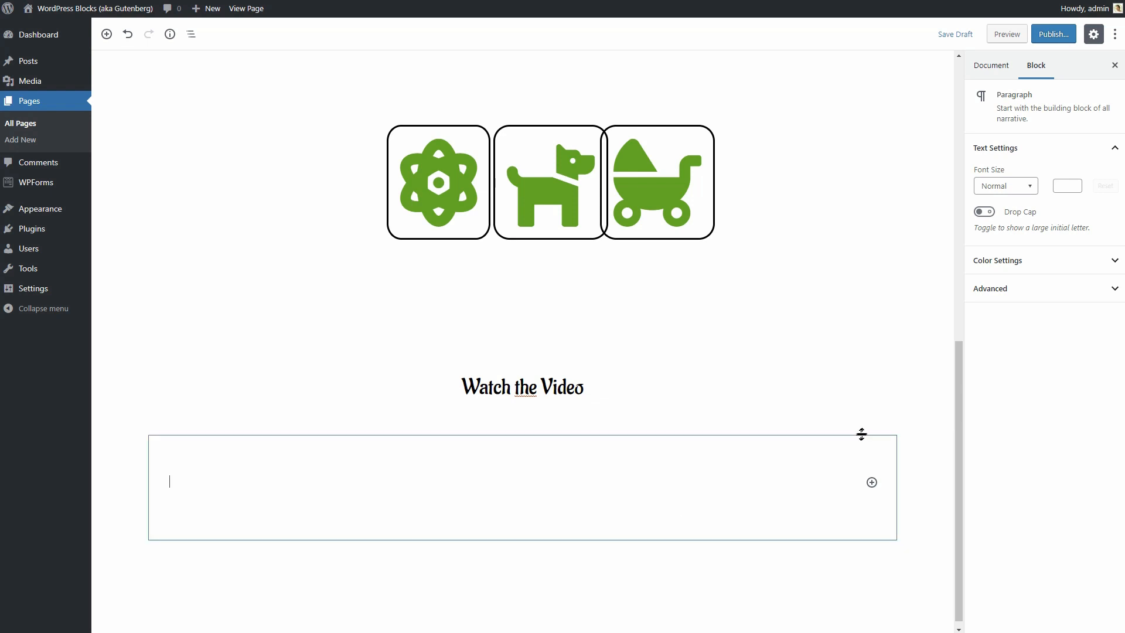
{"action": "left_click", "coordinate": [912, 510]}
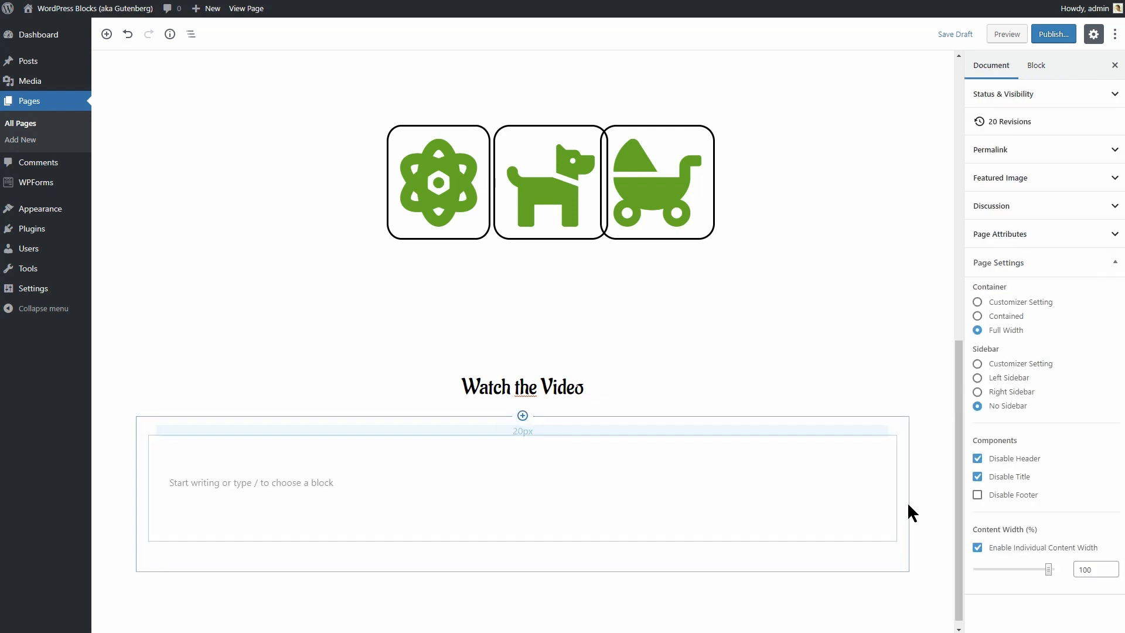
{"action": "left_click", "coordinate": [905, 537]}
{"action": "left_click", "coordinate": [1047, 177]}
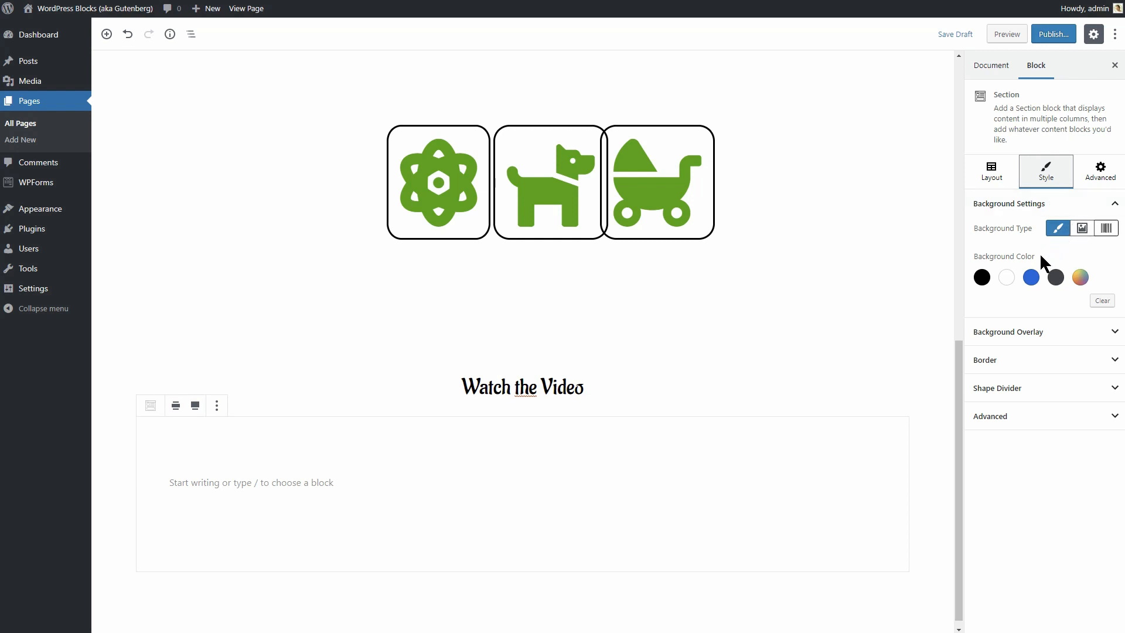
{"action": "left_click", "coordinate": [1080, 277]}
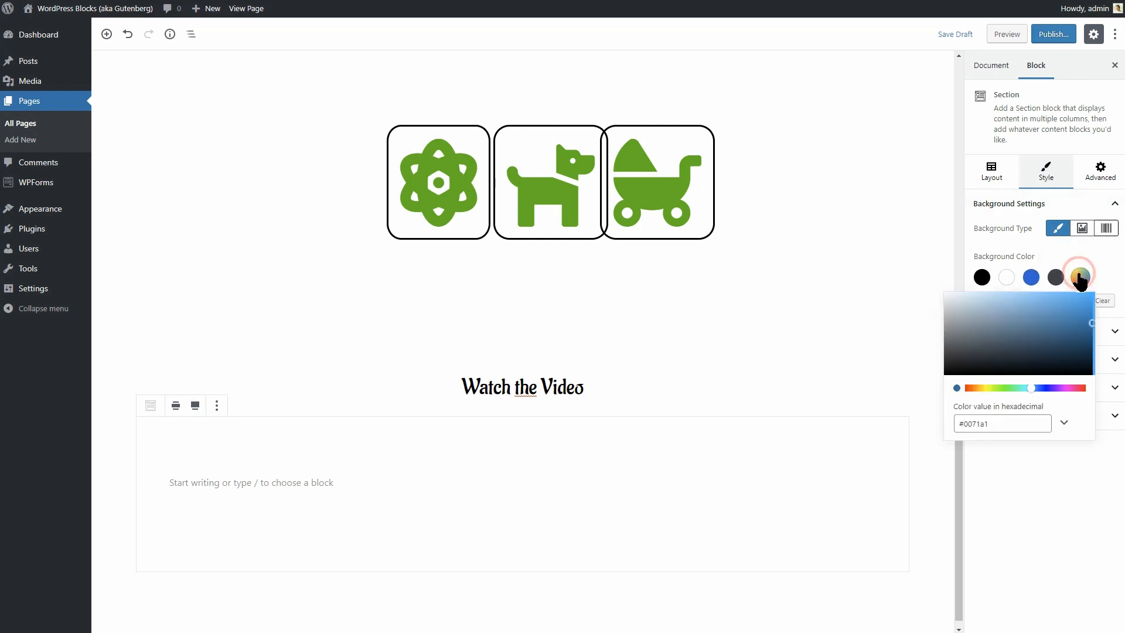
Copy the icons' green hex value #44b100 from the baby-carriage icon's colour settings.
{"action": "left_click", "coordinate": [671, 192]}
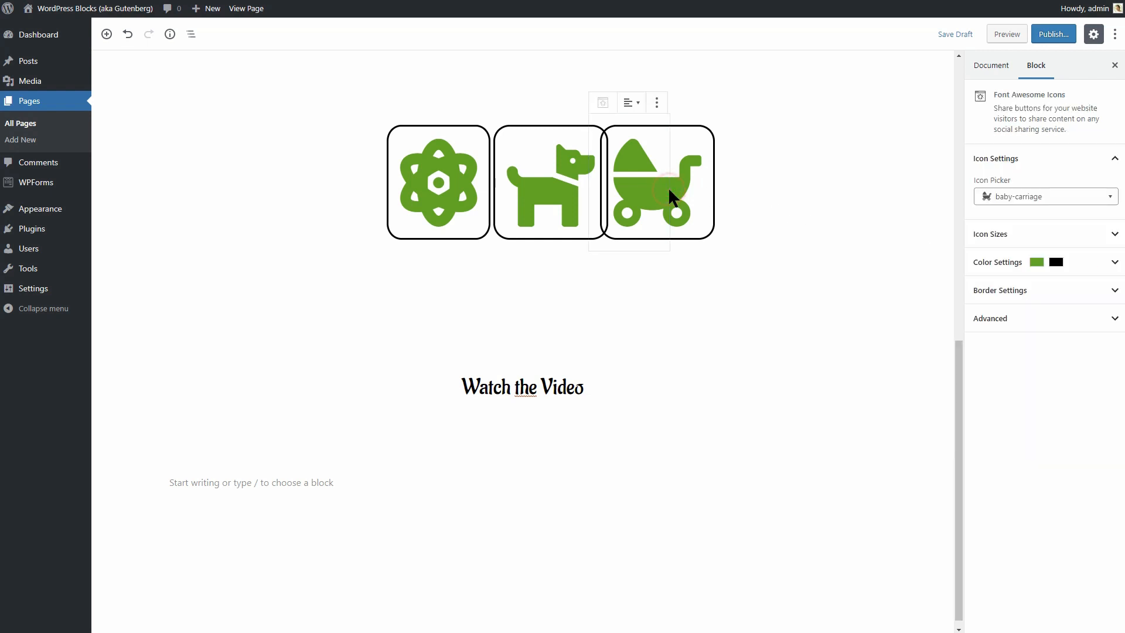
{"action": "left_click", "coordinate": [1113, 265]}
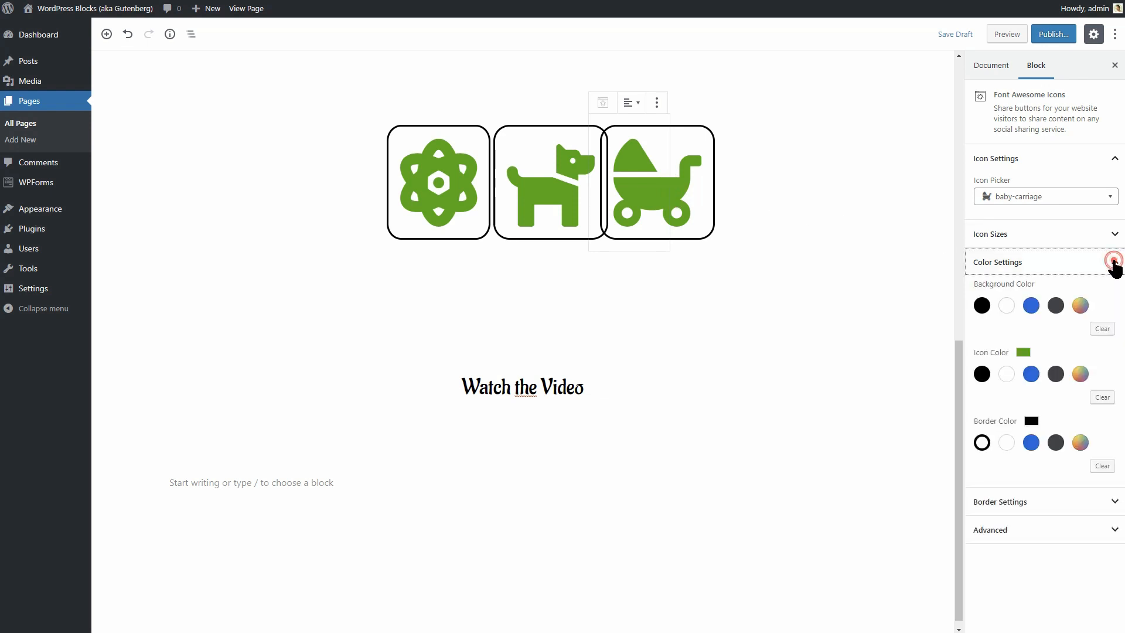
{"action": "left_click", "coordinate": [1079, 373]}
{"action": "left_click_drag", "start_coordinate": [958, 519], "coordinate": [990, 519]}
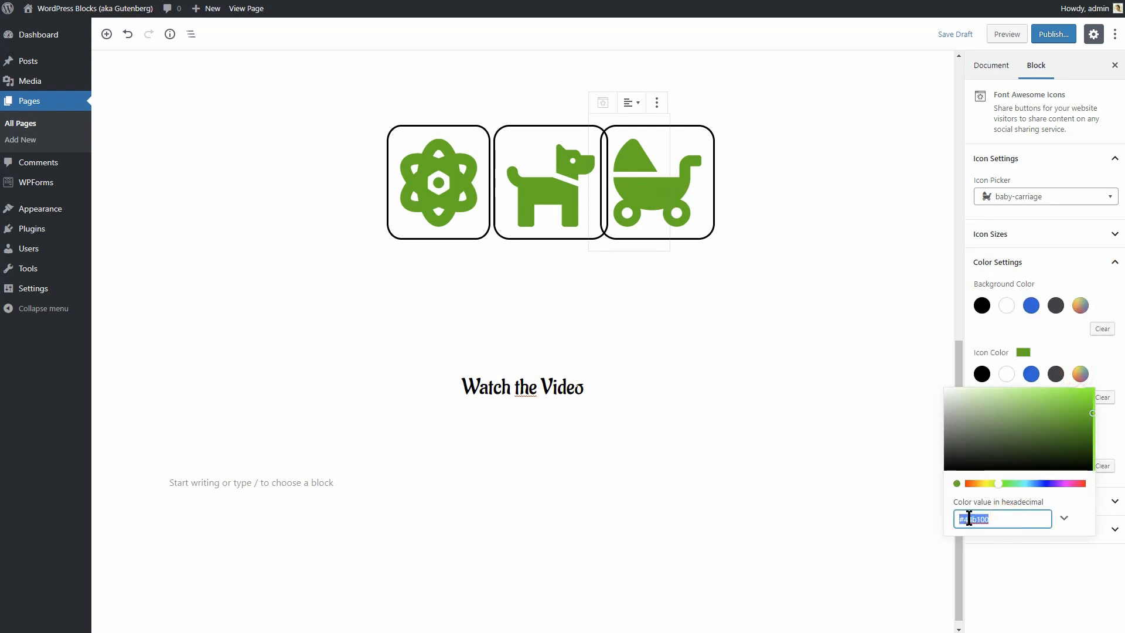
{"action": "right_click", "coordinate": [972, 520]}
{"action": "left_click", "coordinate": [1003, 586]}
Paste #44b100 over the blue value as the new Section's background colour.
{"action": "left_click", "coordinate": [875, 432]}
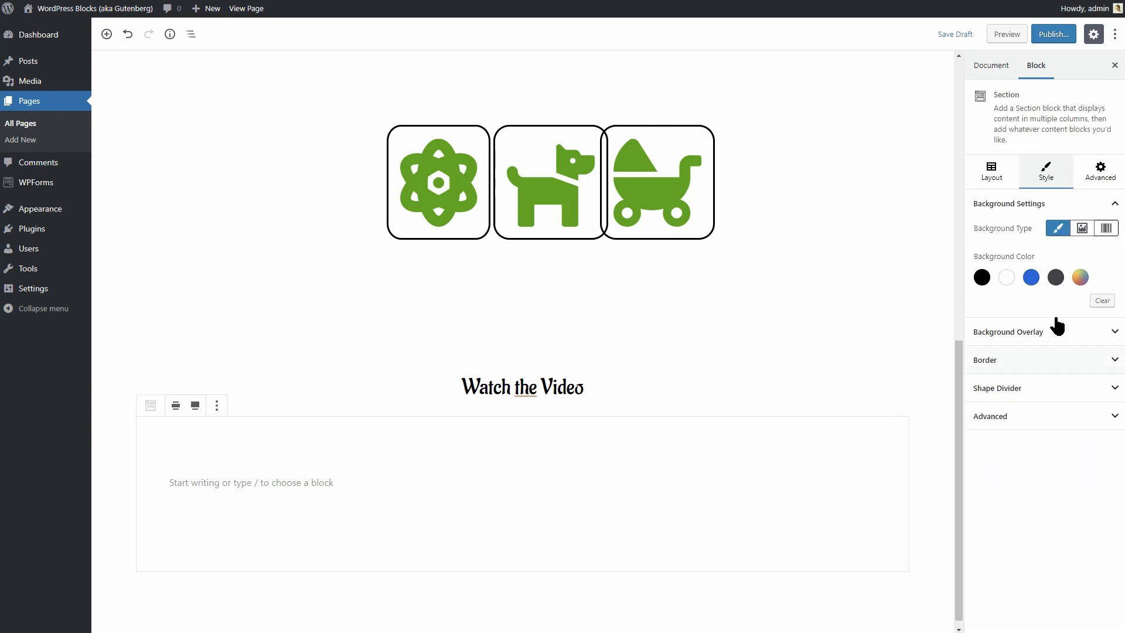
{"action": "left_click", "coordinate": [1080, 278]}
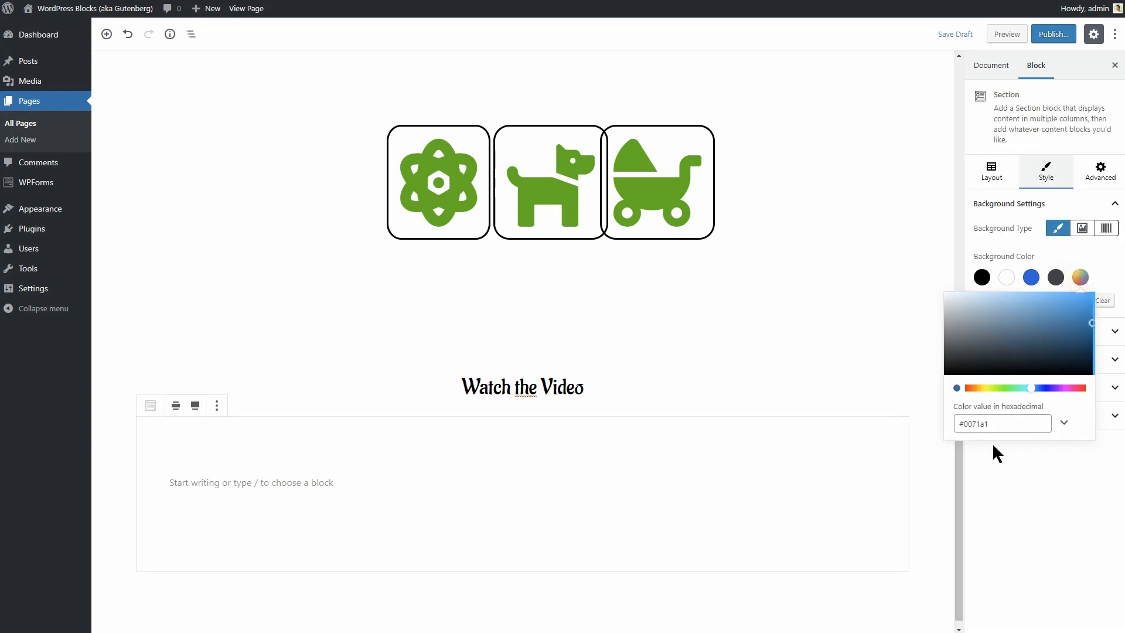
{"action": "left_click_drag", "start_coordinate": [993, 423], "coordinate": [968, 427]}
{"action": "right_click", "coordinate": [978, 423]}
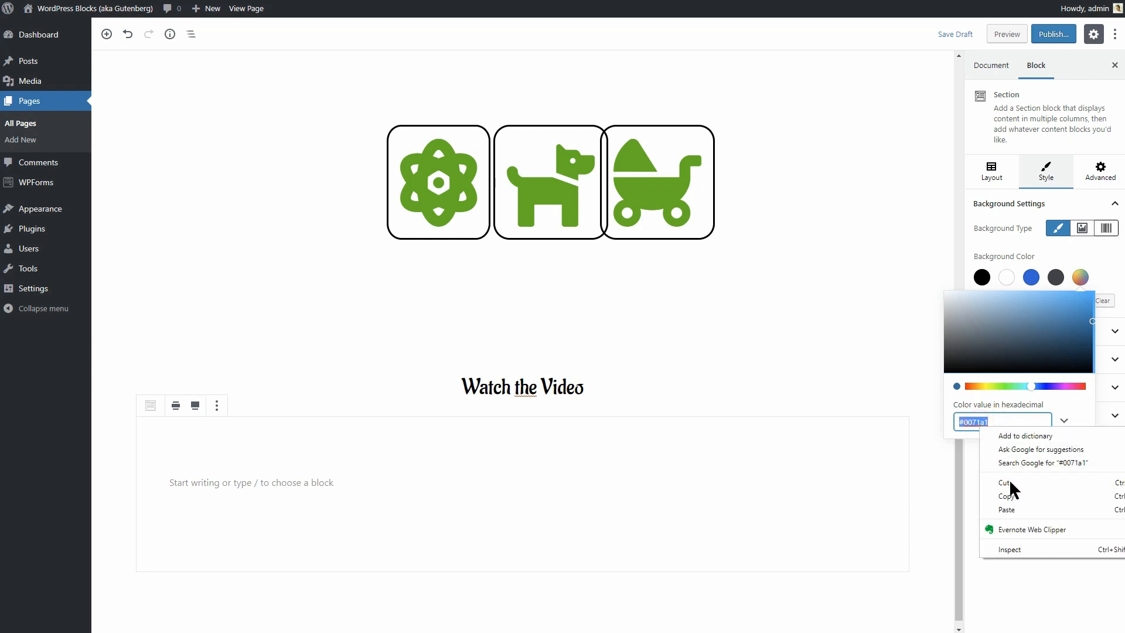
{"action": "left_click", "coordinate": [1017, 505]}
{"action": "left_click", "coordinate": [1017, 504]}
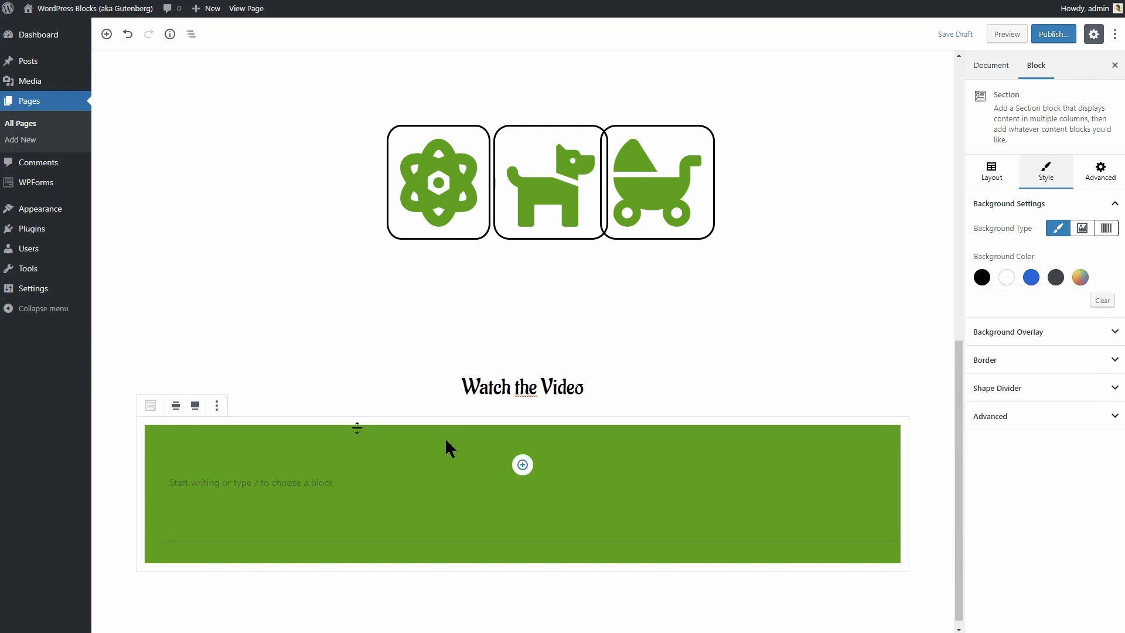
Set the green section's alignment to full width.
{"action": "left_click", "coordinate": [196, 405]}
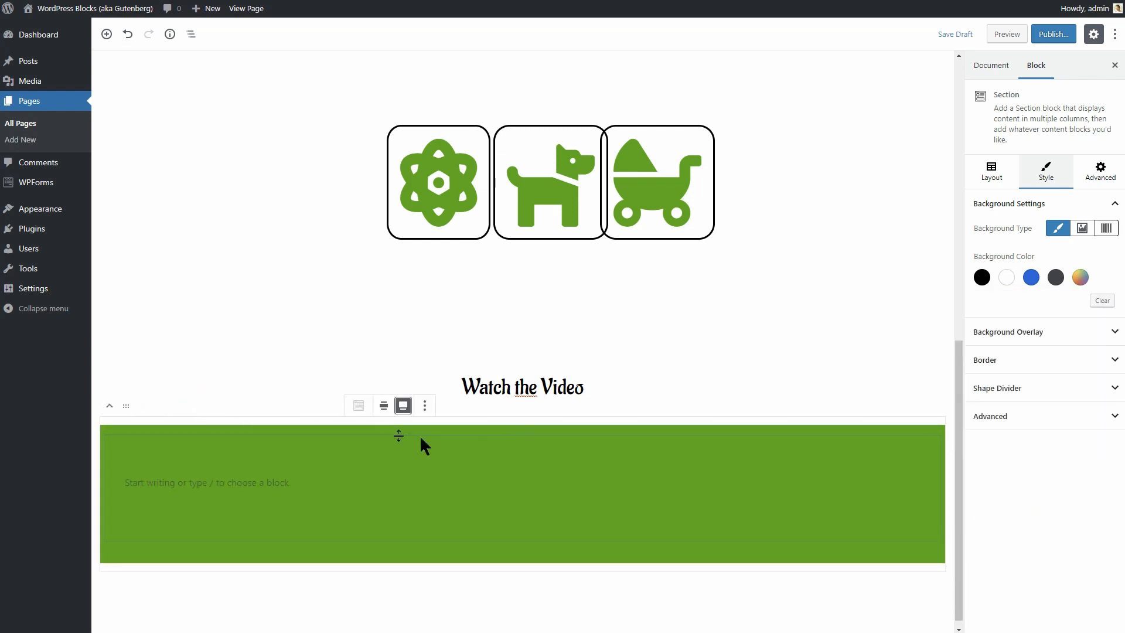
{"action": "left_click", "coordinate": [993, 176]}
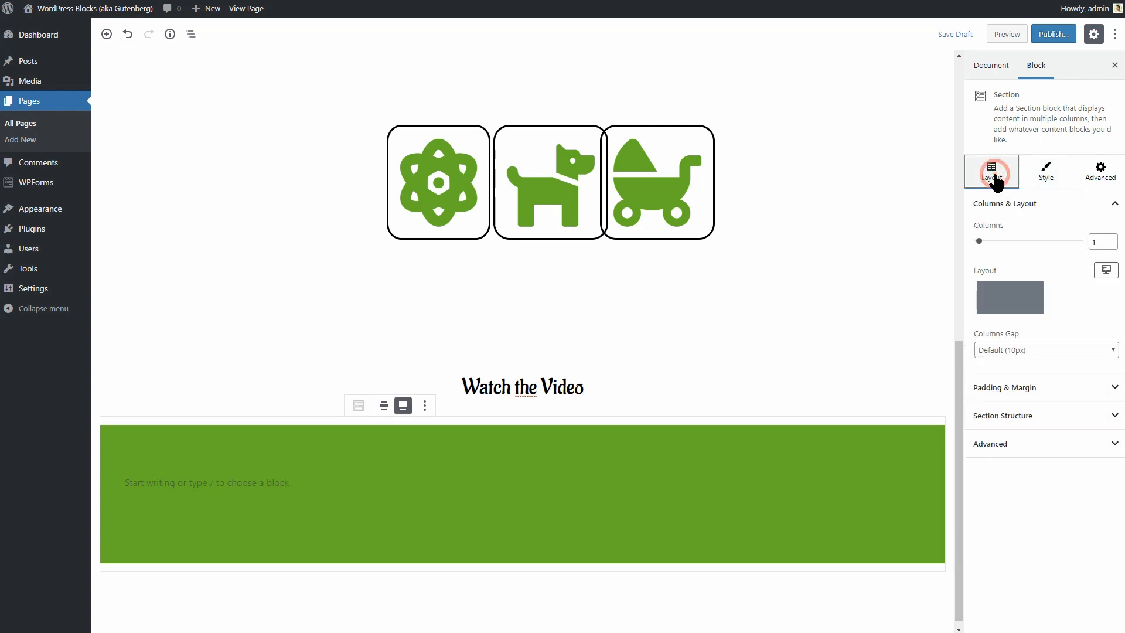
{"action": "left_click", "coordinate": [1118, 389]}
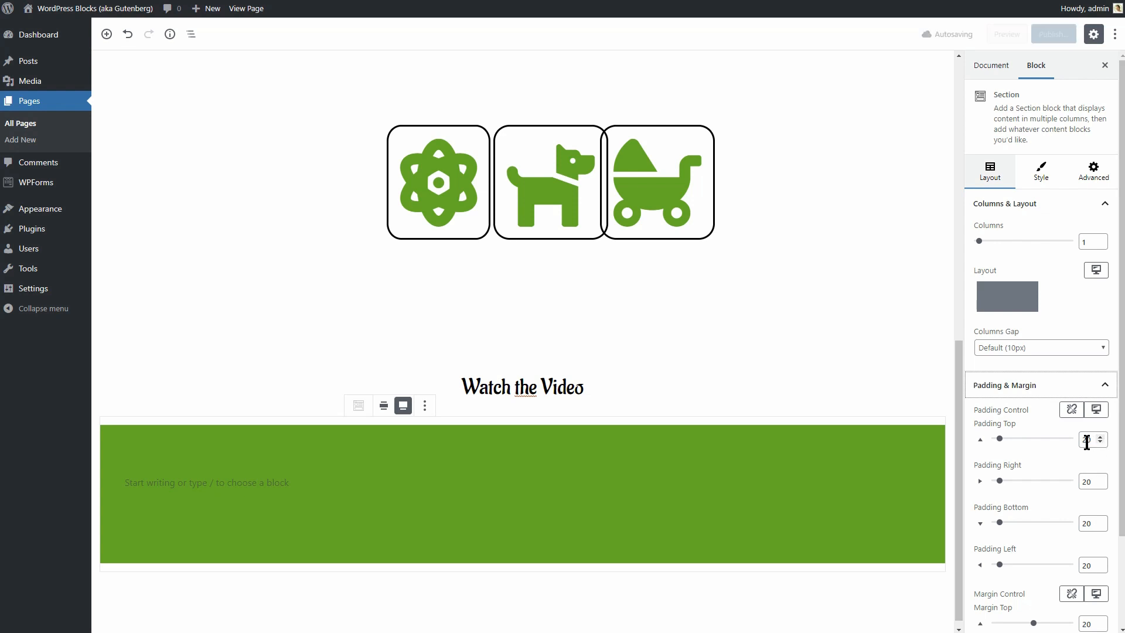
Clear the section's top, right and bottom padding values.
{"action": "double_click", "coordinate": [1087, 441]}
{"action": "key", "text": "BackSpace"}
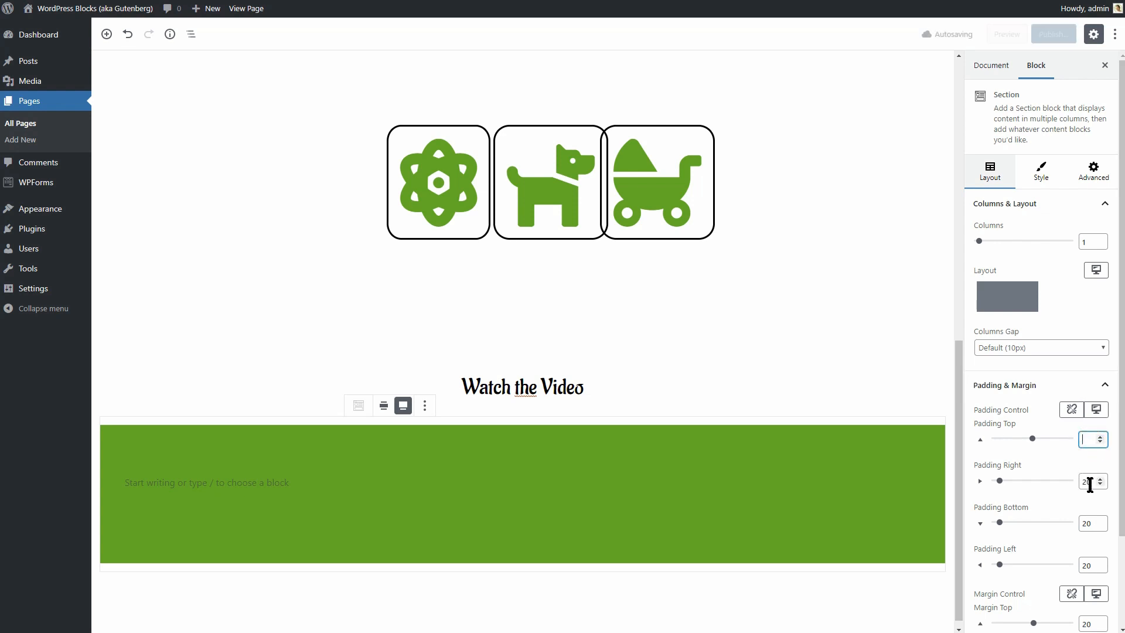
{"action": "double_click", "coordinate": [1087, 482]}
{"action": "key", "text": "BackSpace"}
{"action": "double_click", "coordinate": [1090, 524]}
{"action": "key", "text": "BackSpace"}
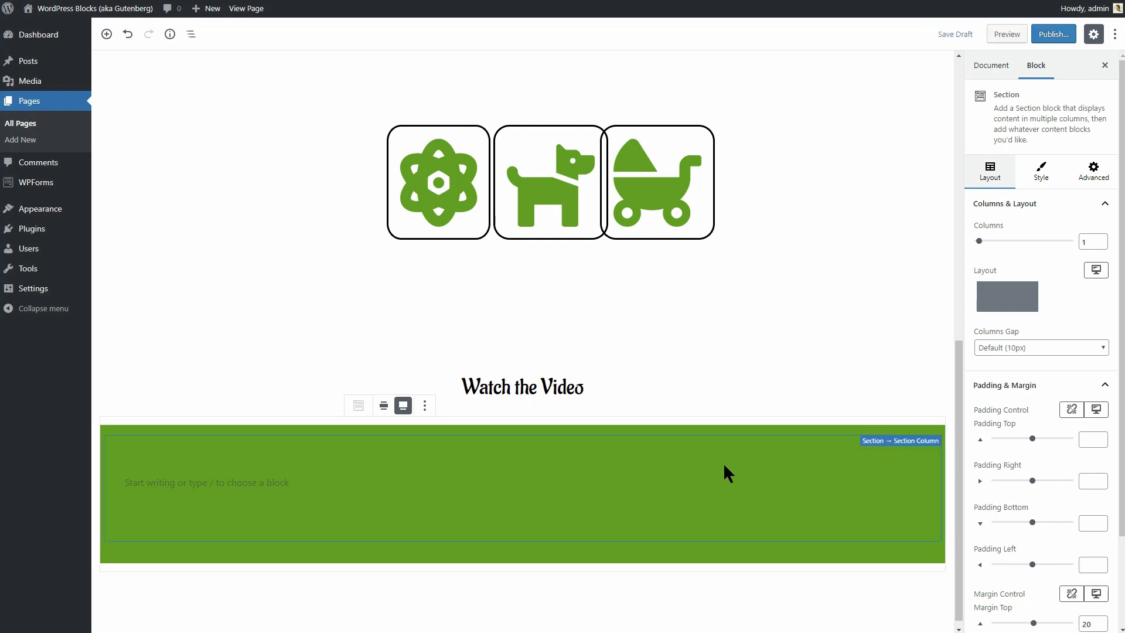
Add a Video block to the green section and embed the YouTube woodworking video from its link.
{"action": "left_click", "coordinate": [355, 487]}
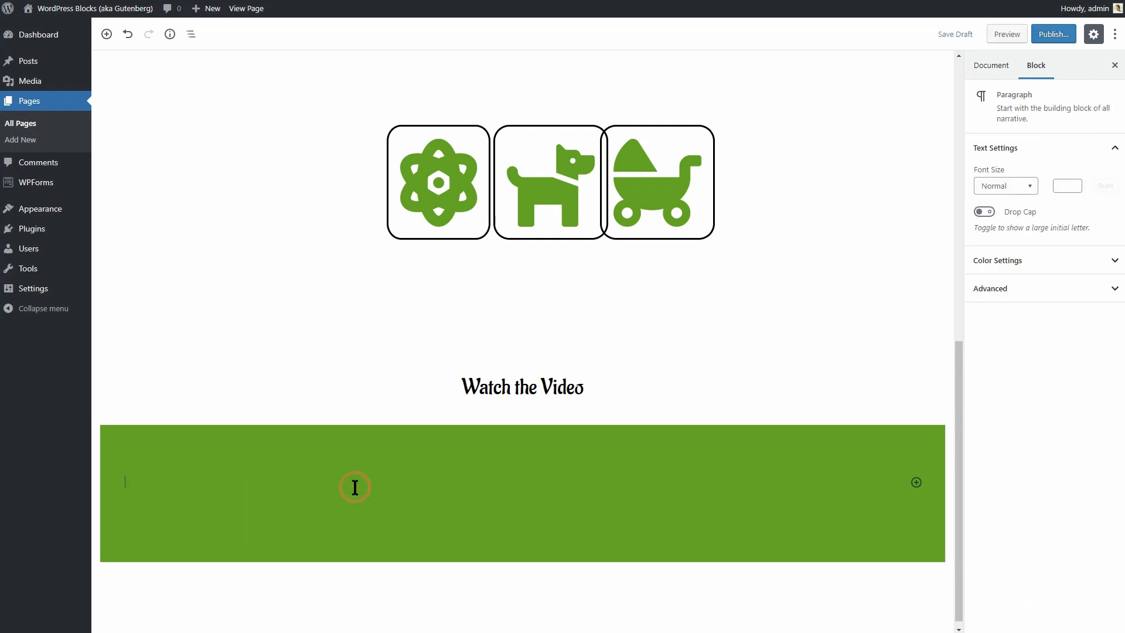
{"action": "left_click", "coordinate": [522, 465]}
{"action": "type", "text": "vid"}
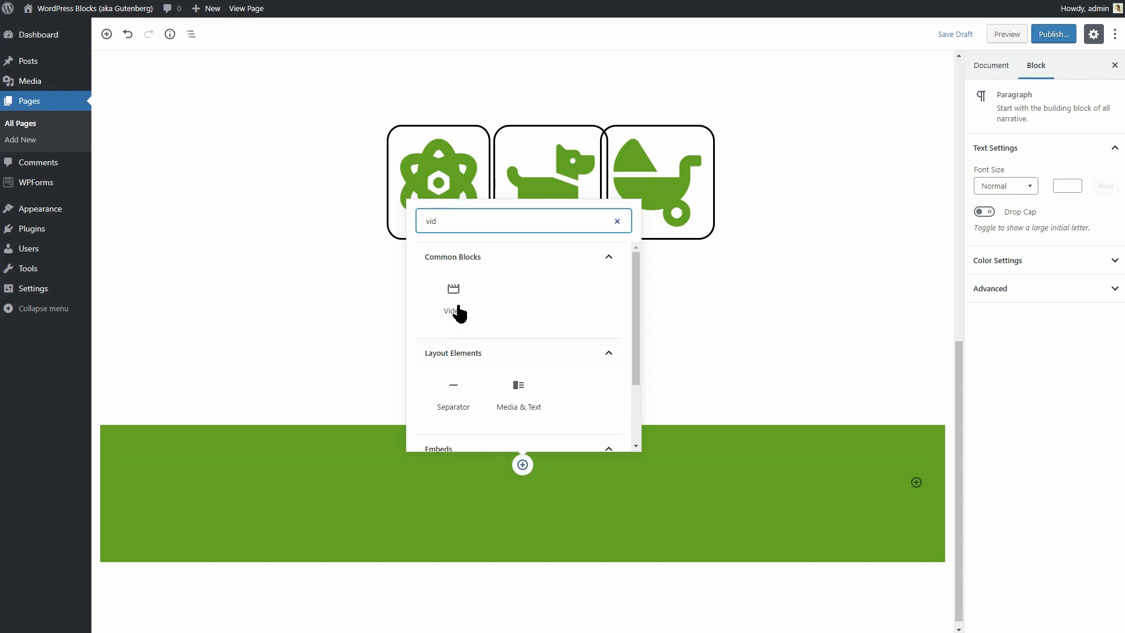
{"action": "left_click", "coordinate": [457, 309]}
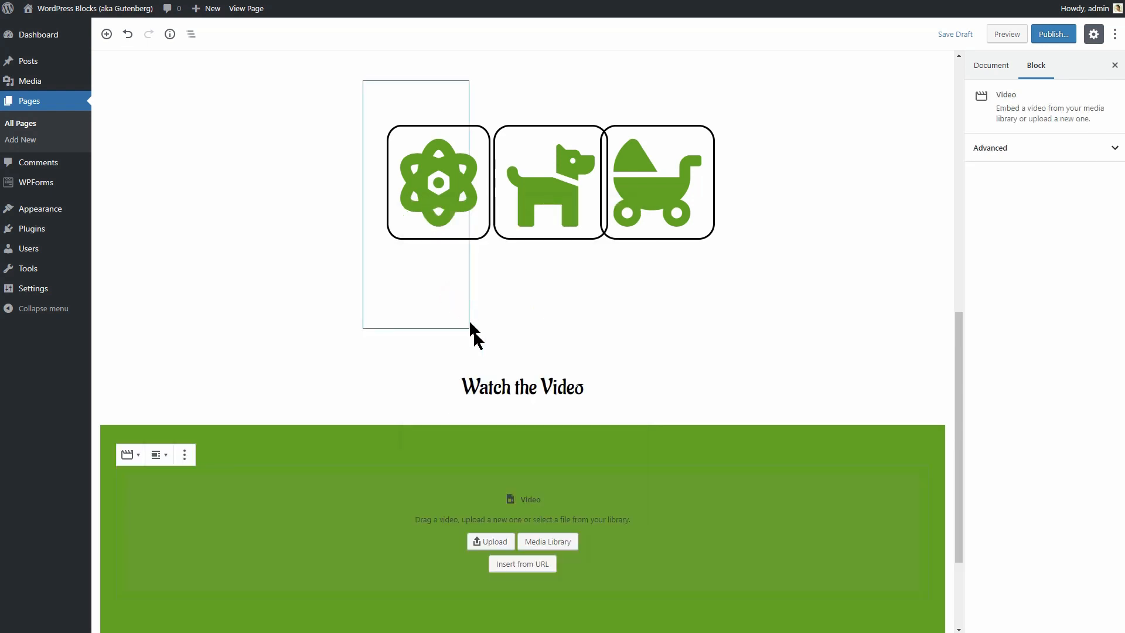
{"action": "left_click", "coordinate": [529, 564]}
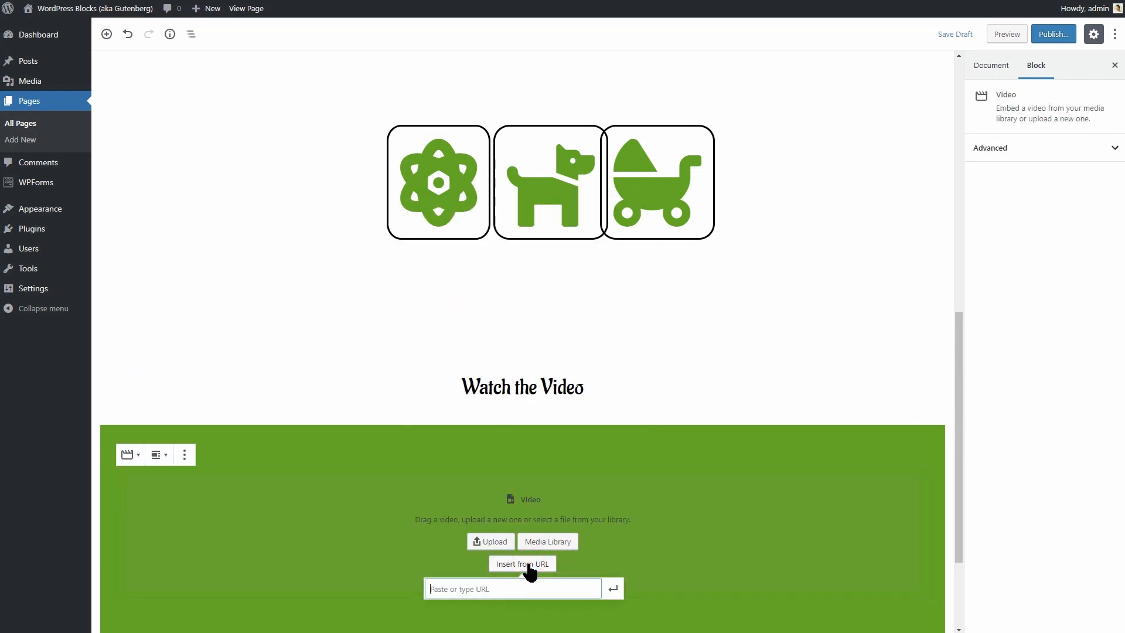
{"action": "right_click", "coordinate": [501, 587]}
{"action": "left_click", "coordinate": [533, 481]}
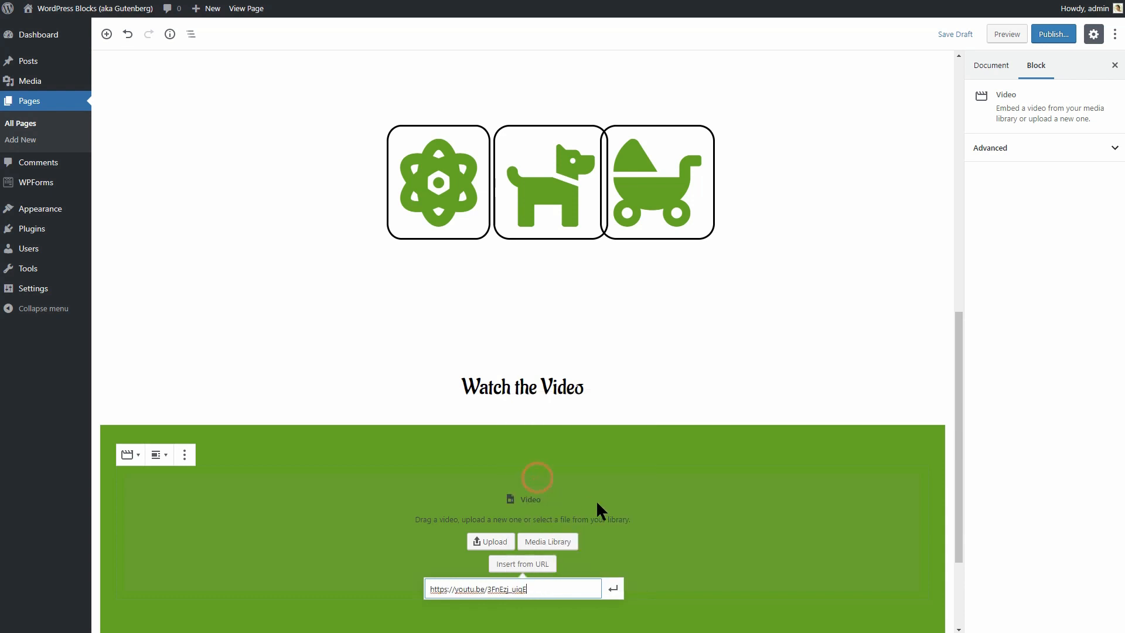
{"action": "left_click", "coordinate": [615, 589]}
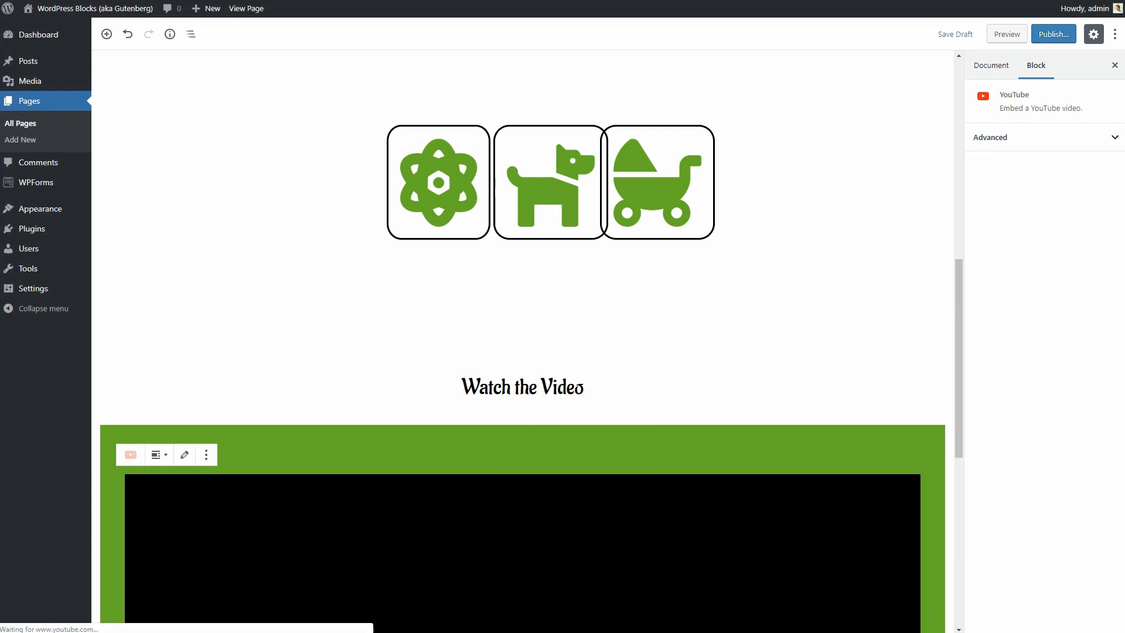
Give the section's column 100 padding and centre the YouTube embed.
{"action": "left_click_drag", "start_coordinate": [960, 337], "coordinate": [965, 451]}
{"action": "left_click", "coordinate": [906, 102]}
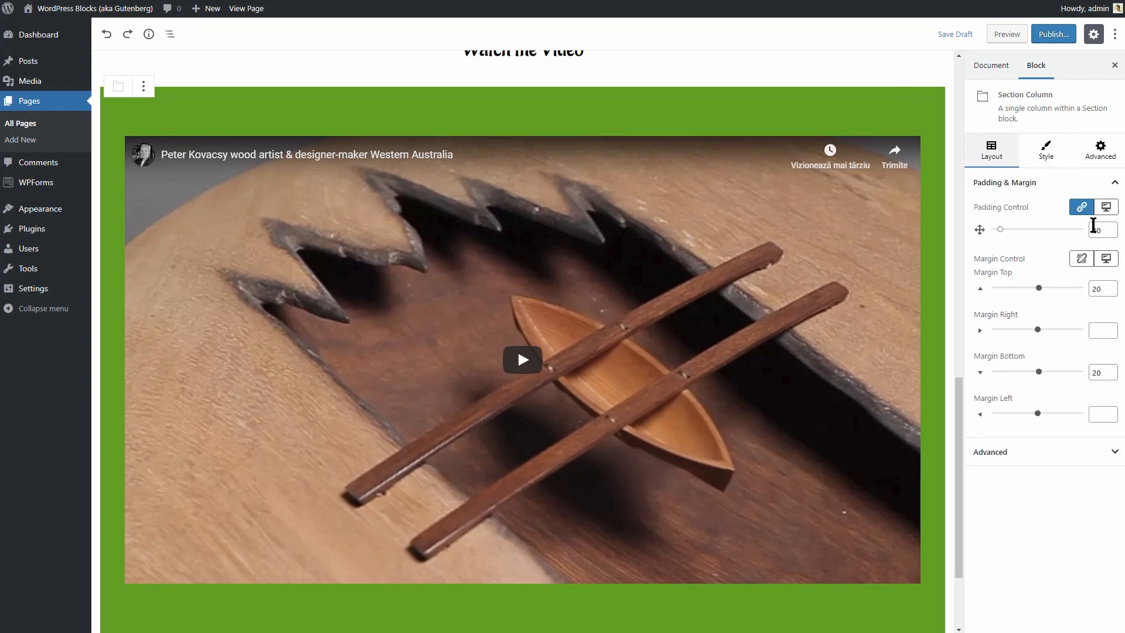
{"action": "type", "text": "100"}
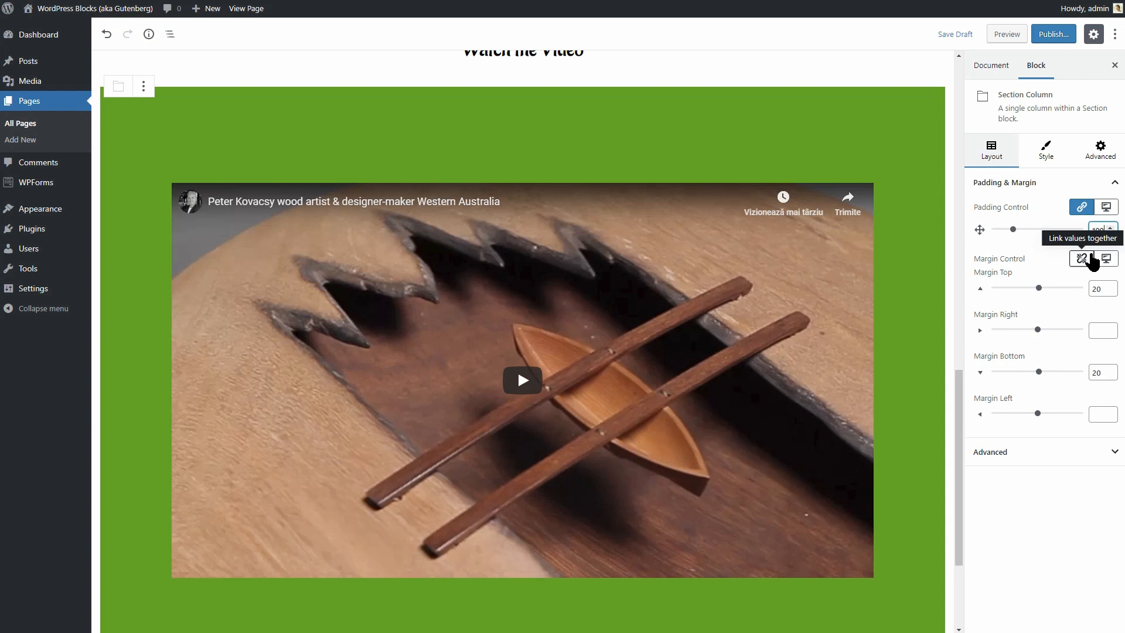
{"action": "left_click", "coordinate": [199, 193]}
{"action": "left_click", "coordinate": [205, 163]}
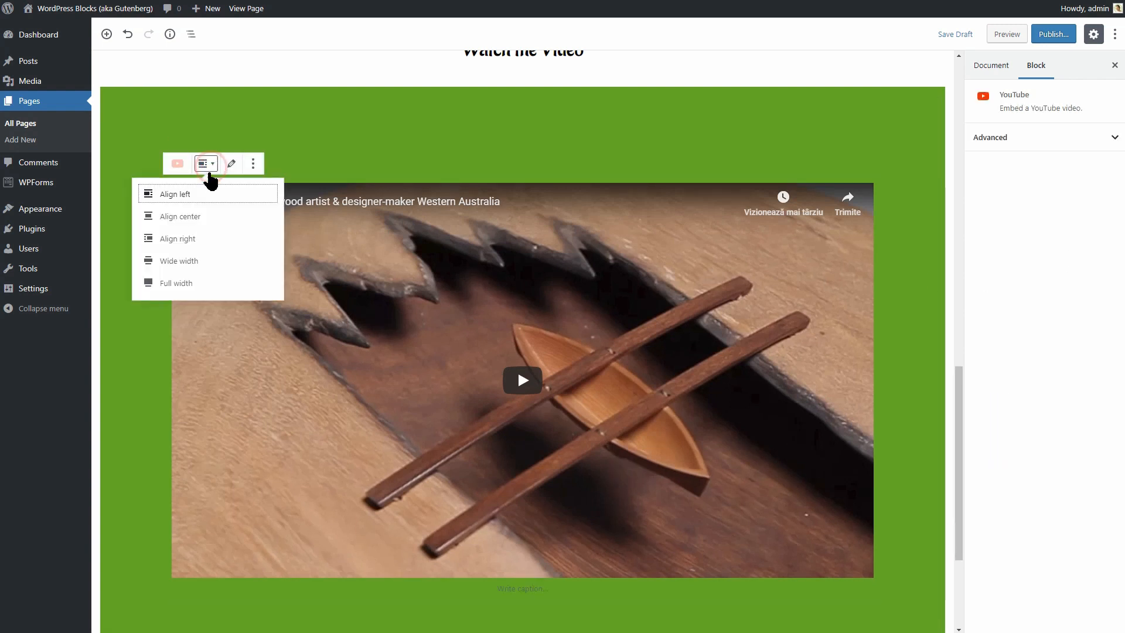
{"action": "left_click", "coordinate": [182, 217]}
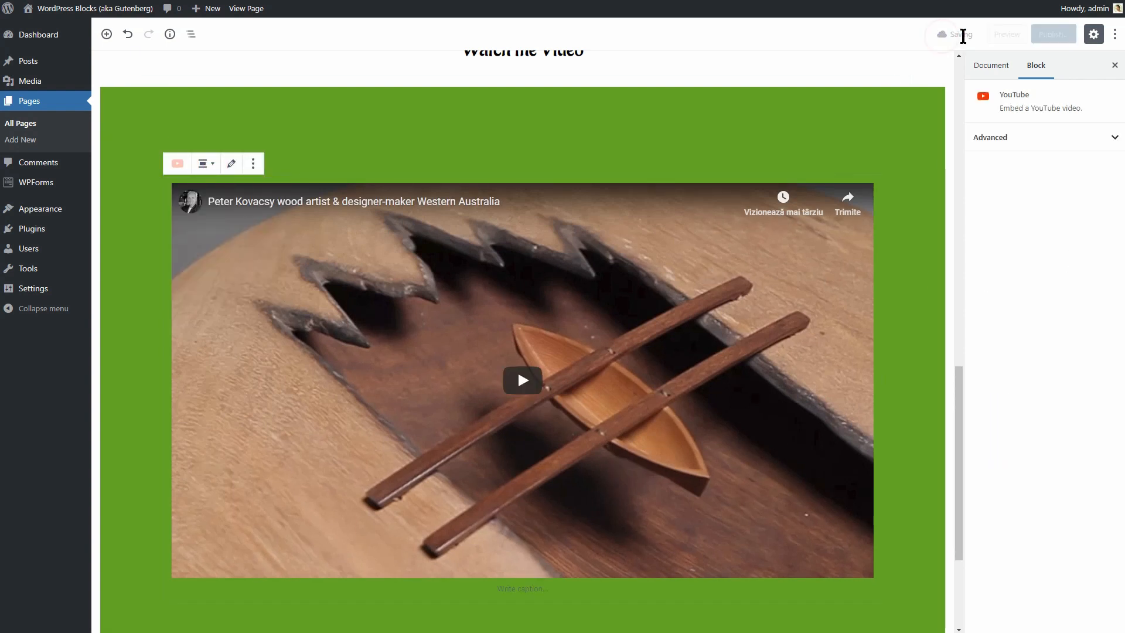
Preview the landing page and scroll down from the bridge hero toward the Shapes & Design row.
{"action": "left_click", "coordinate": [1006, 34]}
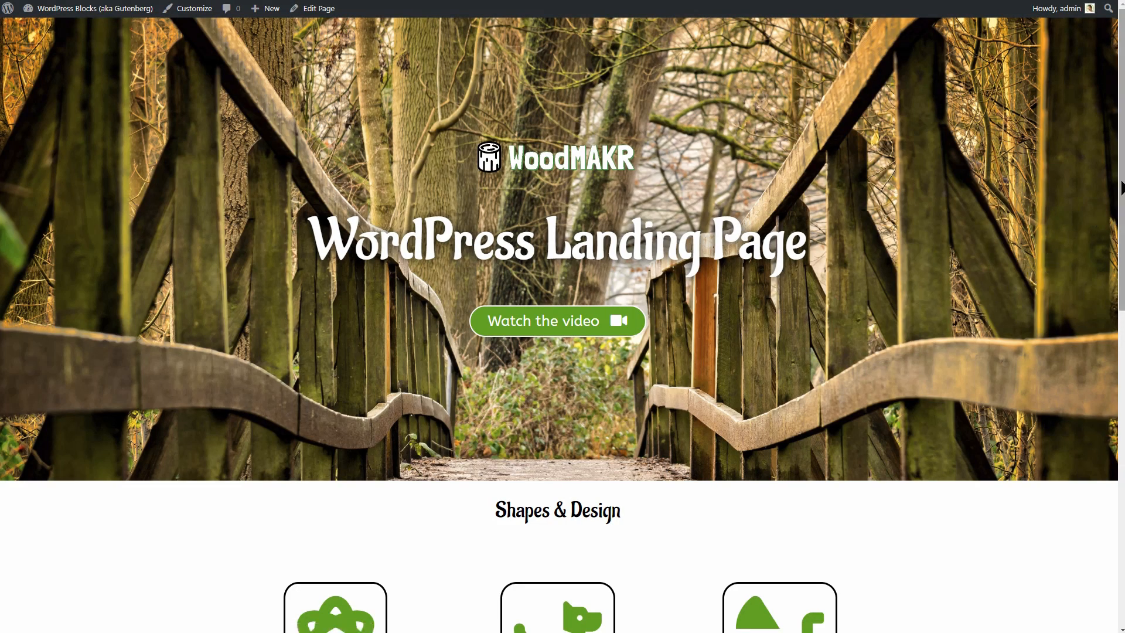
{"action": "scroll", "coordinate": [1084, 229], "scroll_direction": "down", "scroll_amount": 10}
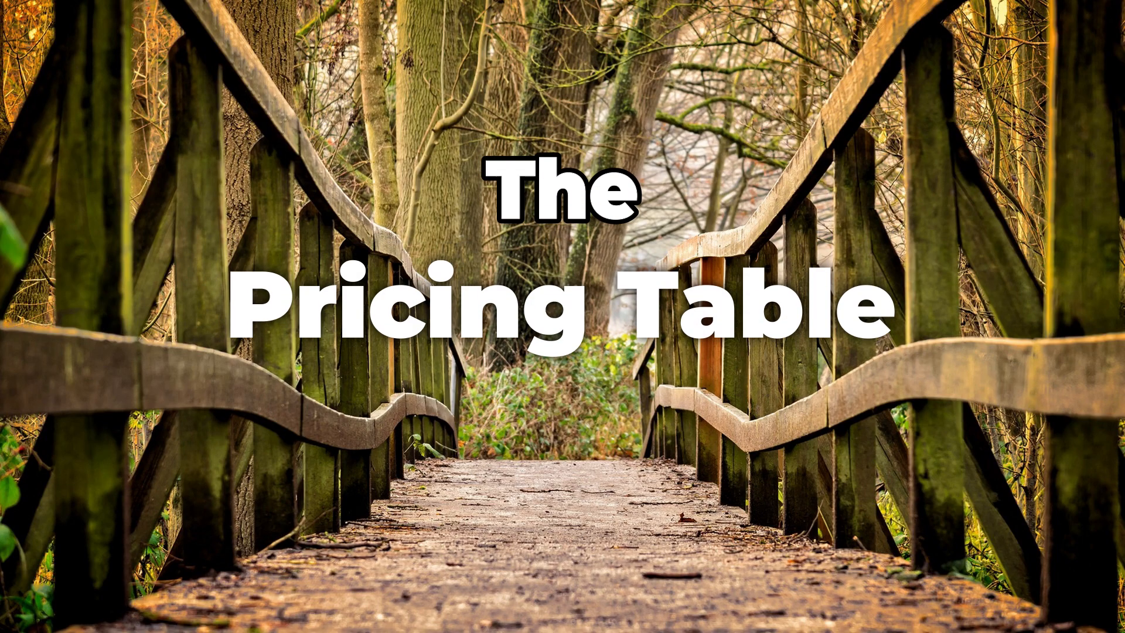
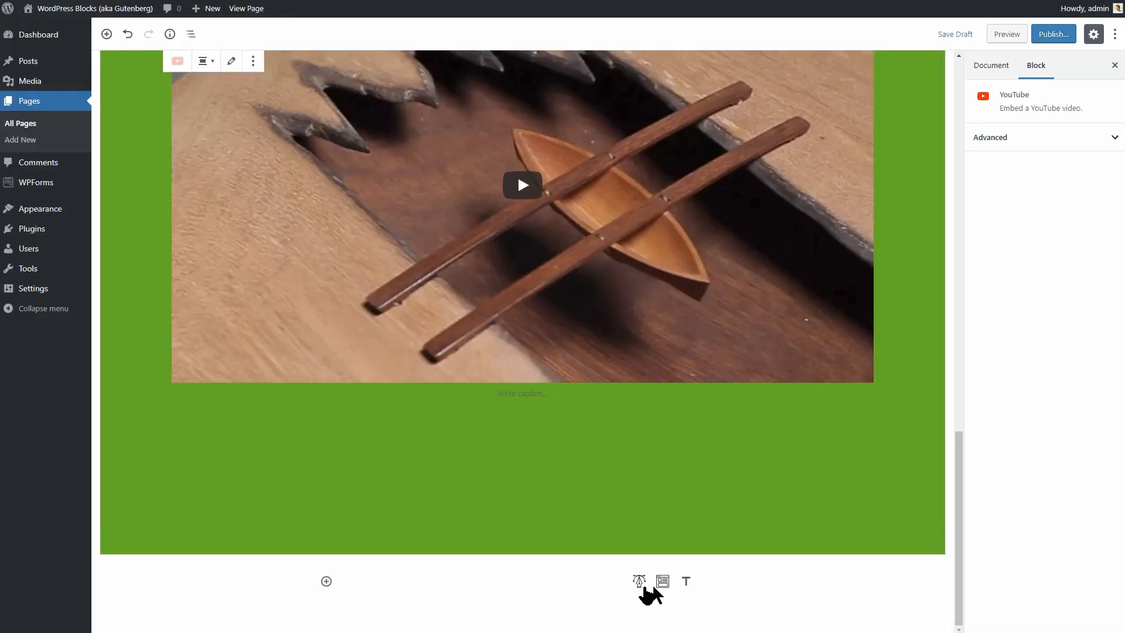
Insert the ready-made Pricing Table block from the Template Library below the green video section.
{"action": "left_click", "coordinate": [663, 582]}
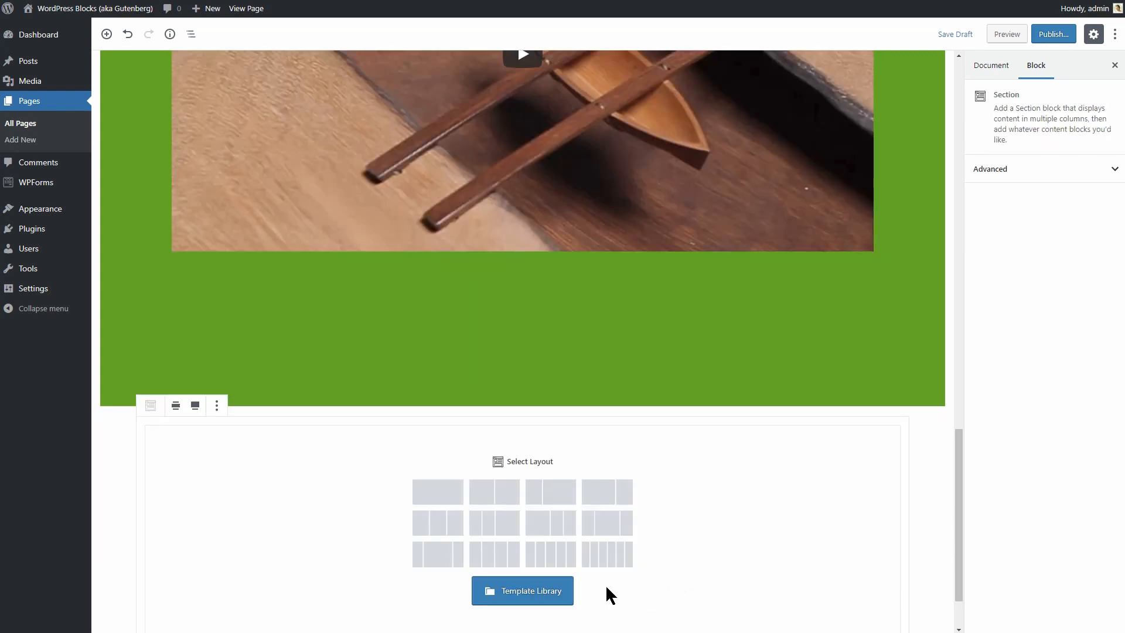
{"action": "left_click", "coordinate": [557, 592]}
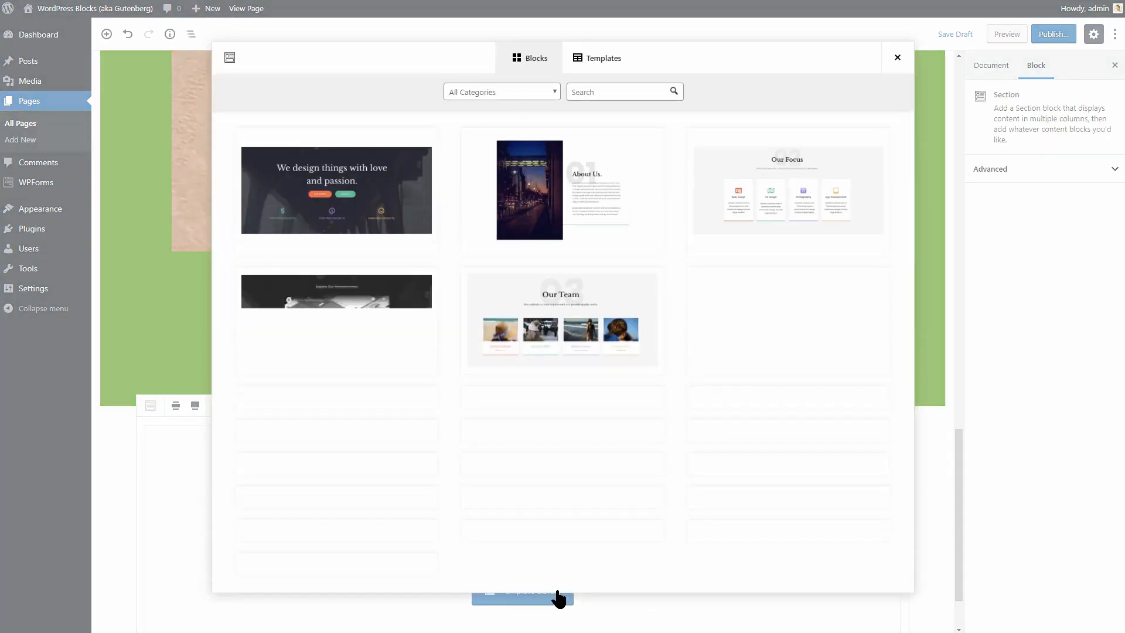
{"action": "mouse_move", "coordinate": [906, 243]}
{"action": "left_mouse_down"}
{"action": "mouse_move", "coordinate": [915, 416]}
{"action": "mouse_move", "coordinate": [909, 198]}
{"action": "mouse_move", "coordinate": [912, 547]}
{"action": "mouse_move", "coordinate": [925, 238]}
{"action": "left_mouse_up"}
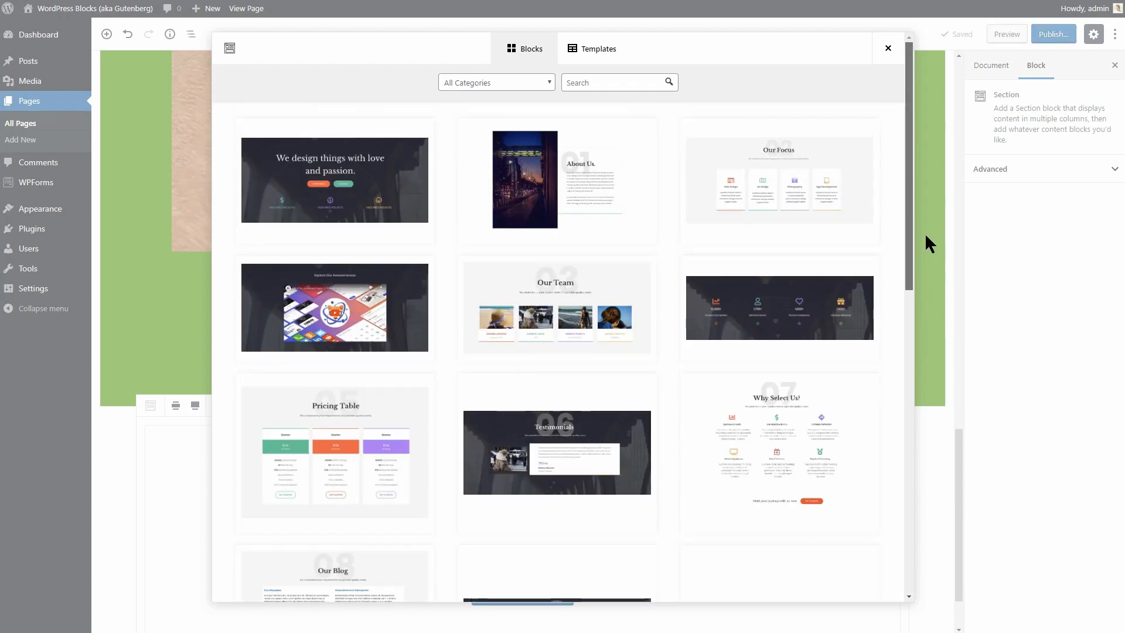
{"action": "left_click", "coordinate": [550, 82]}
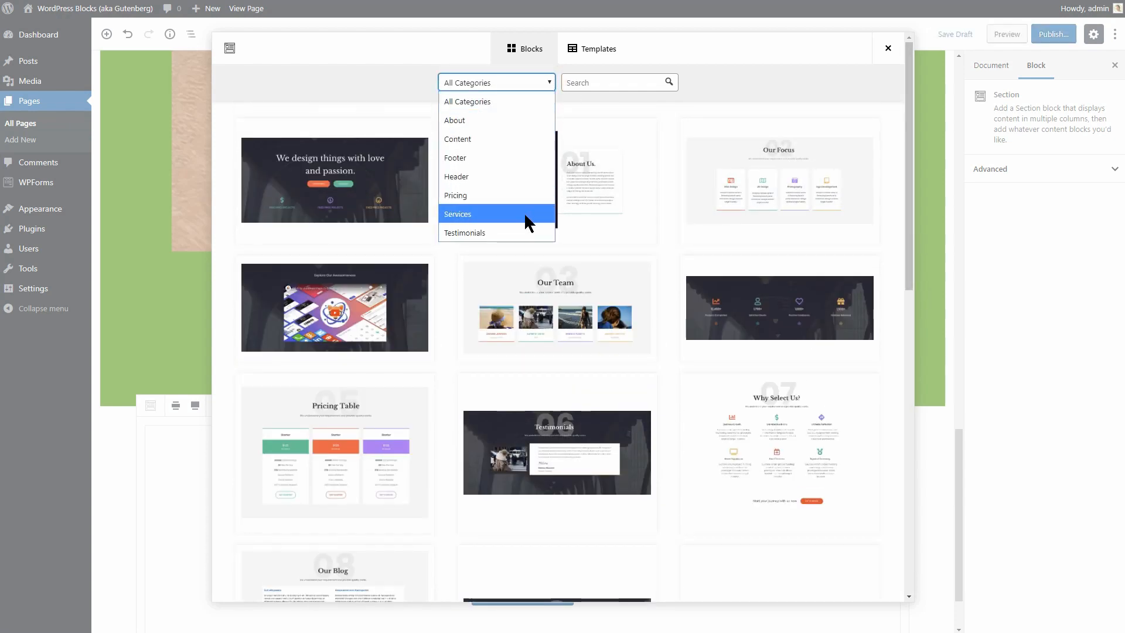
{"action": "left_click", "coordinate": [532, 82]}
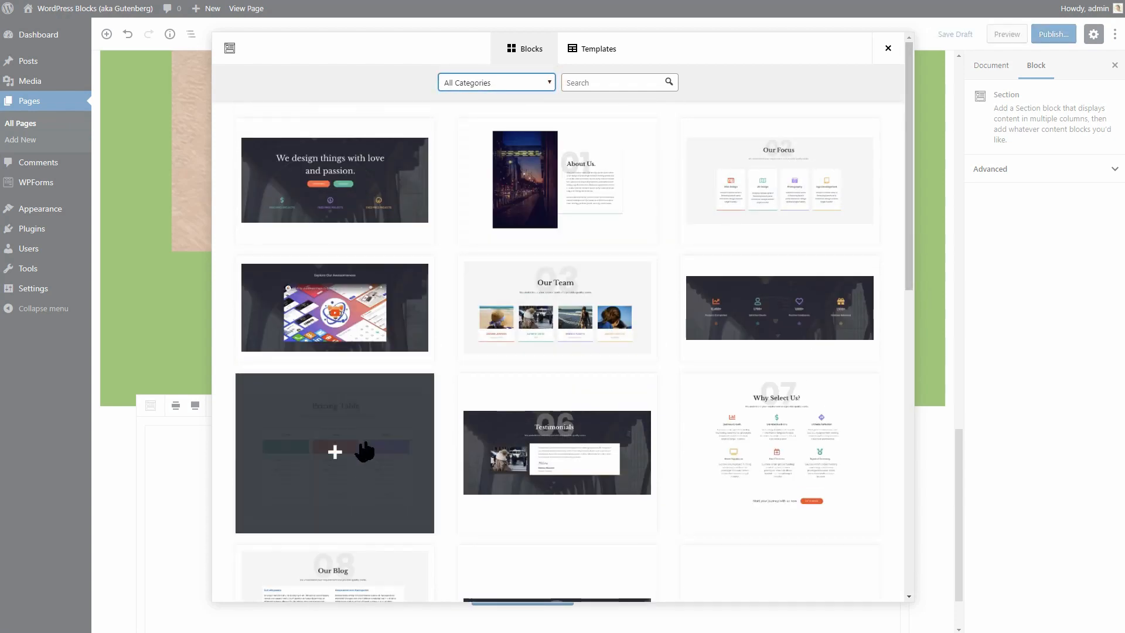
{"action": "left_click", "coordinate": [334, 453]}
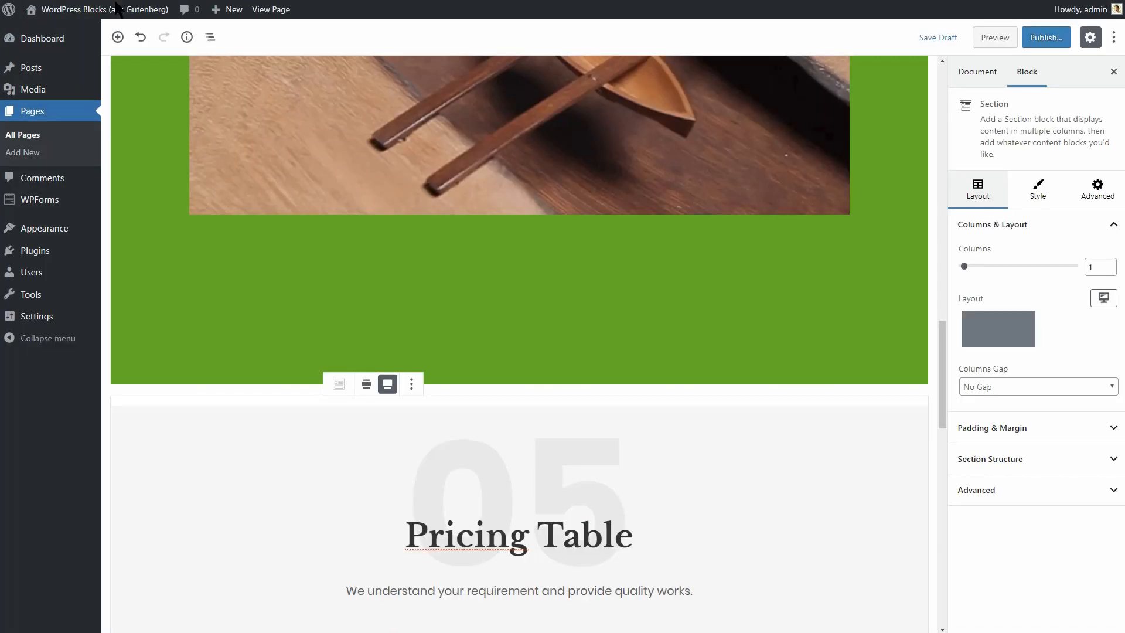
Delete the large 05 numeral heading from the pricing section.
{"action": "left_click", "coordinate": [580, 443]}
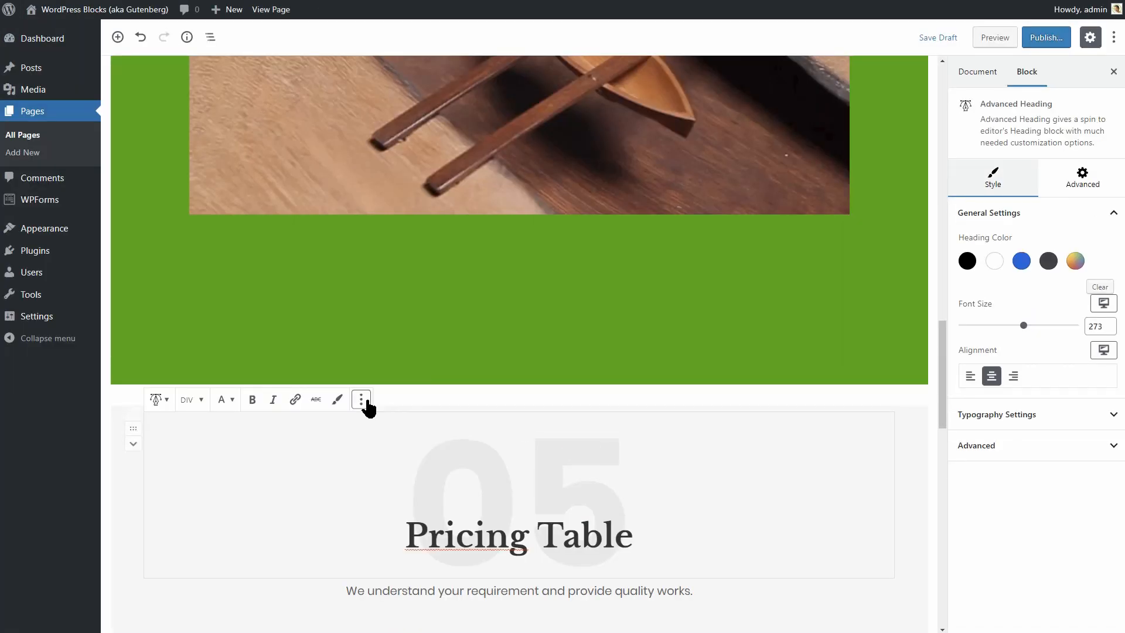
{"action": "left_click", "coordinate": [361, 400]}
{"action": "left_click", "coordinate": [410, 577]}
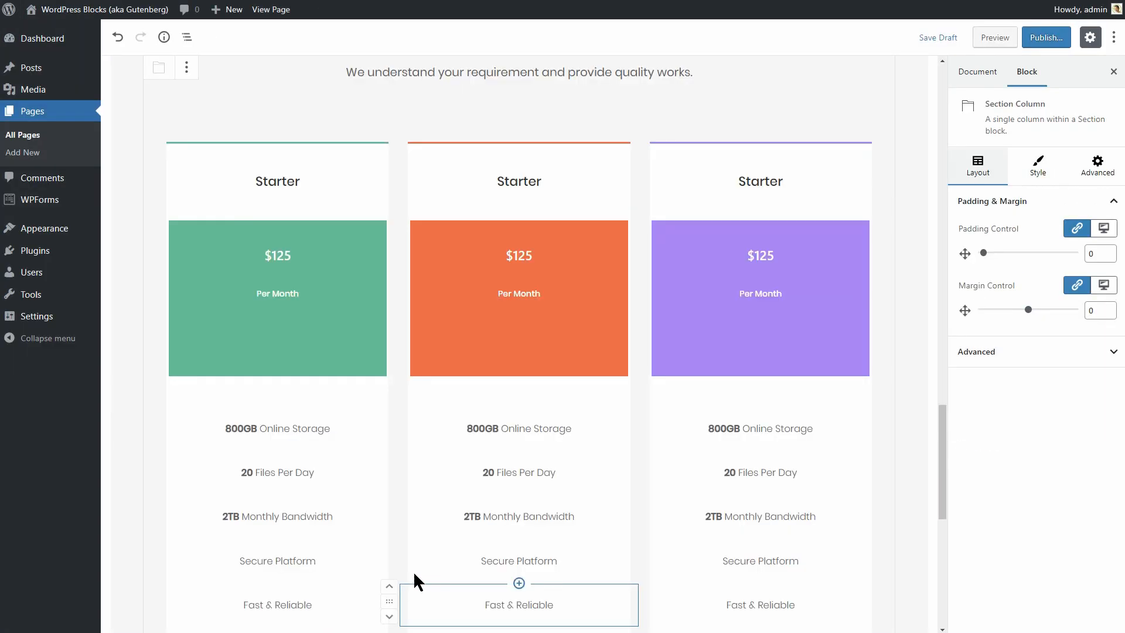
{"action": "scroll", "coordinate": [514, 487], "scroll_direction": "up", "scroll_amount": 5}
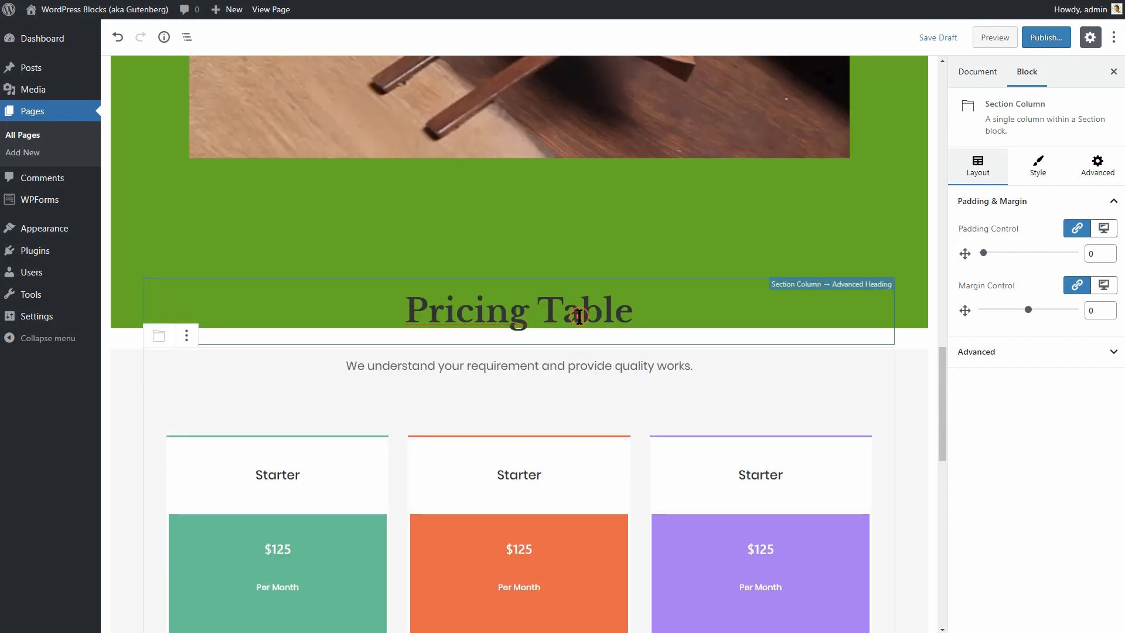
Clear the Pricing Table heading's top margin and set its font to Aladin.
{"action": "left_click", "coordinate": [579, 317]}
{"action": "left_click", "coordinate": [1083, 175]}
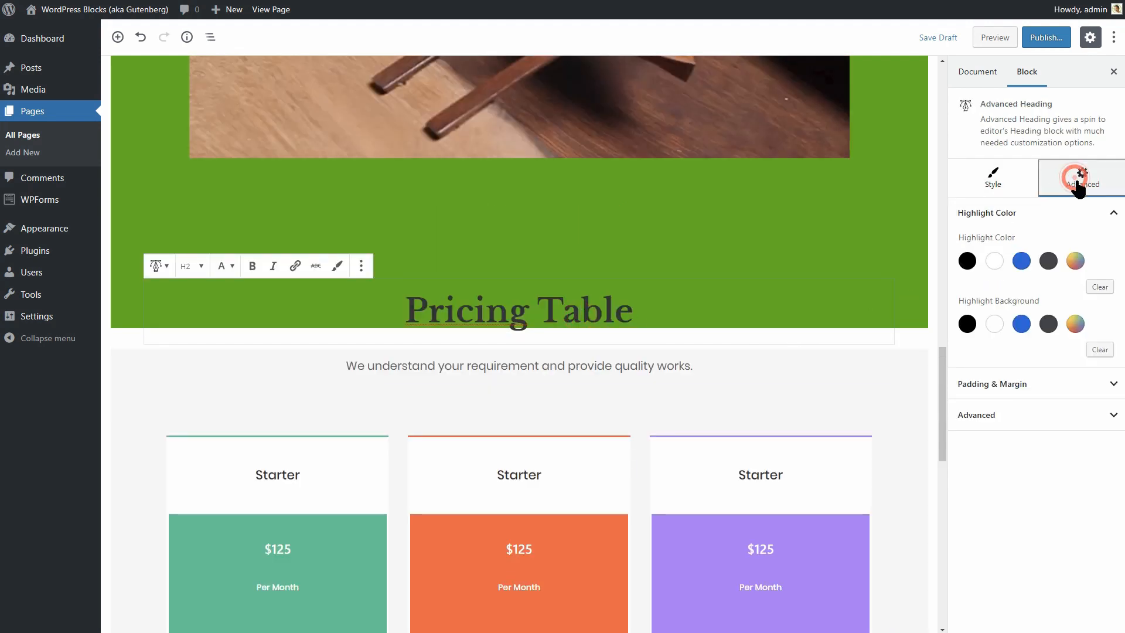
{"action": "left_click", "coordinate": [1112, 392]}
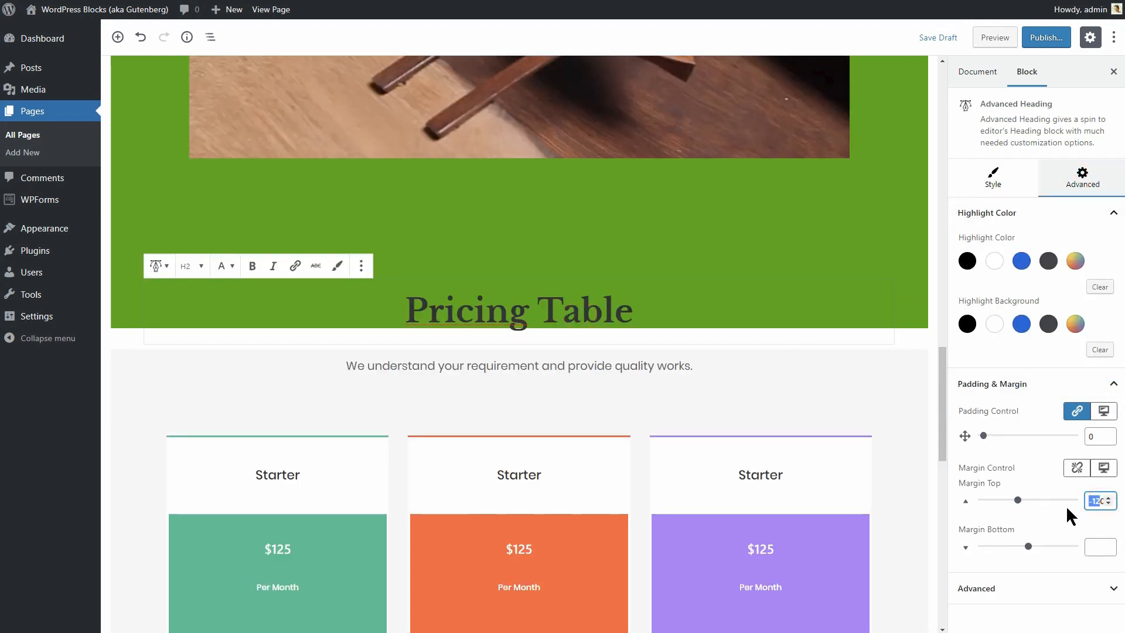
{"action": "key", "text": "BackSpace"}
{"action": "left_click", "coordinate": [992, 176]}
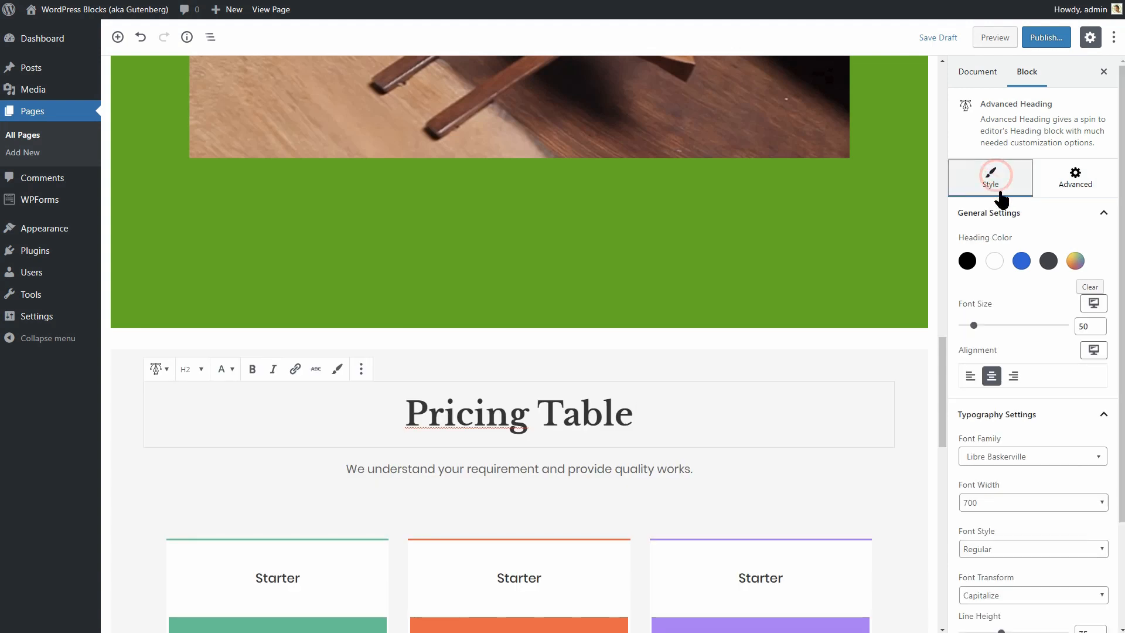
{"action": "left_click", "coordinate": [1048, 458]}
{"action": "type", "text": "alad"}
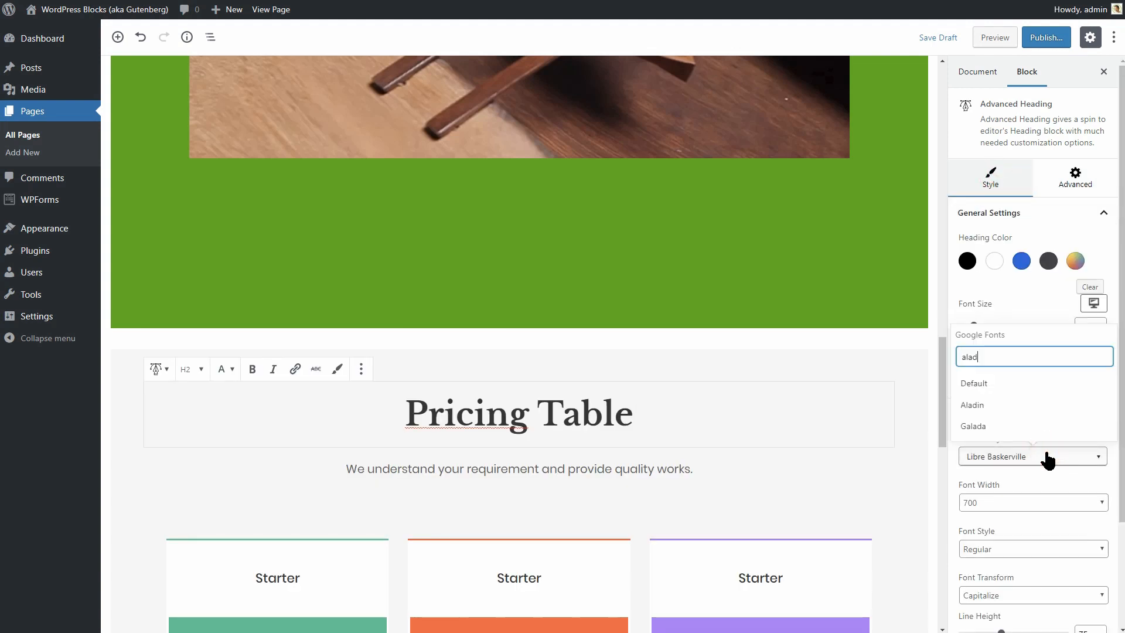
{"action": "left_click", "coordinate": [1030, 403]}
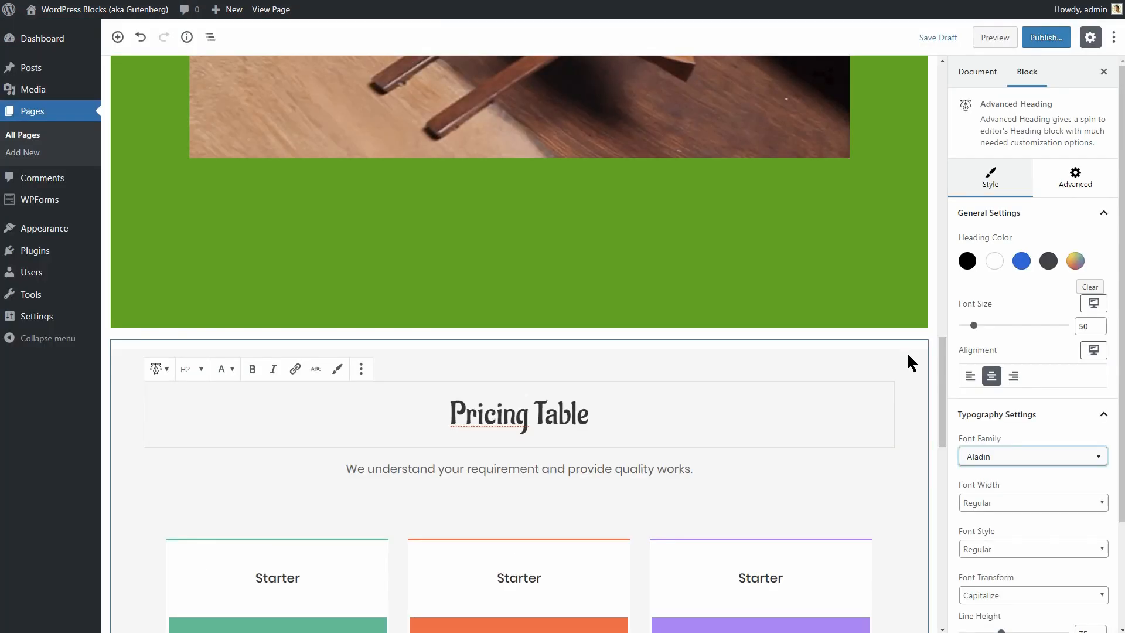
Give the pricing section 50 top and 80 bottom padding and a white background.
{"action": "left_click", "coordinate": [903, 362]}
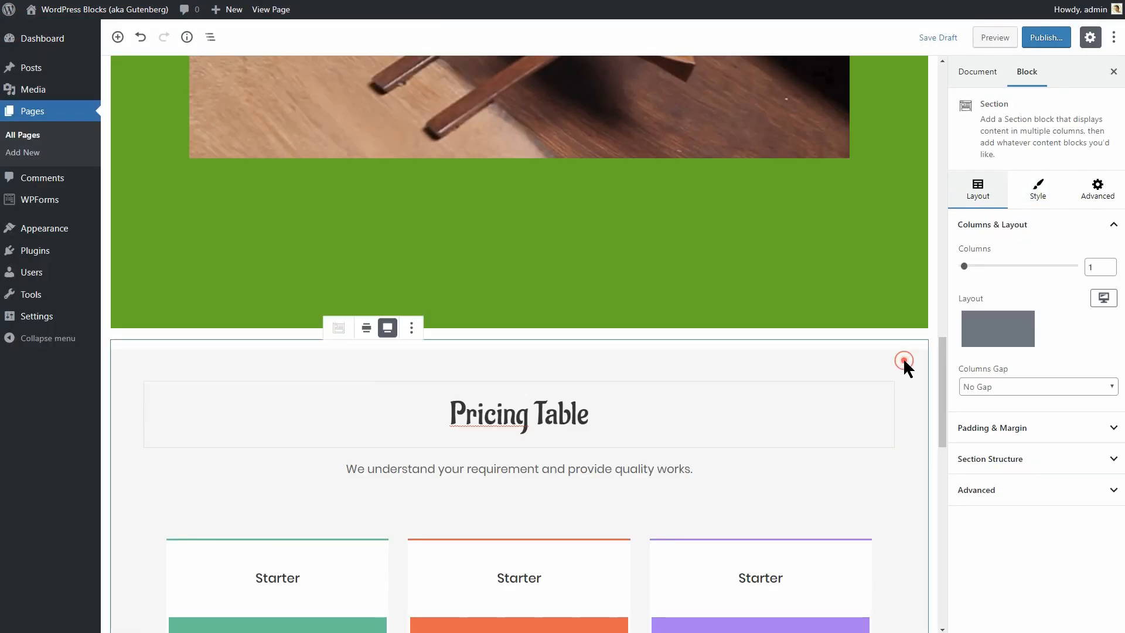
{"action": "left_click", "coordinate": [1035, 427]}
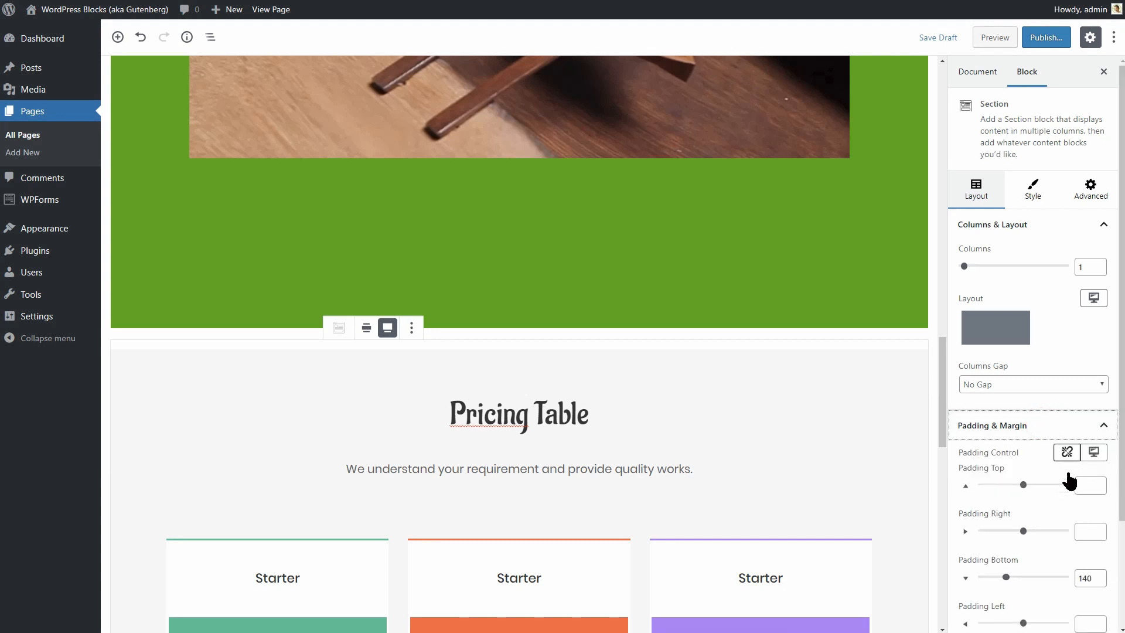
{"action": "left_click", "coordinate": [1089, 487]}
{"action": "type", "text": "50"}
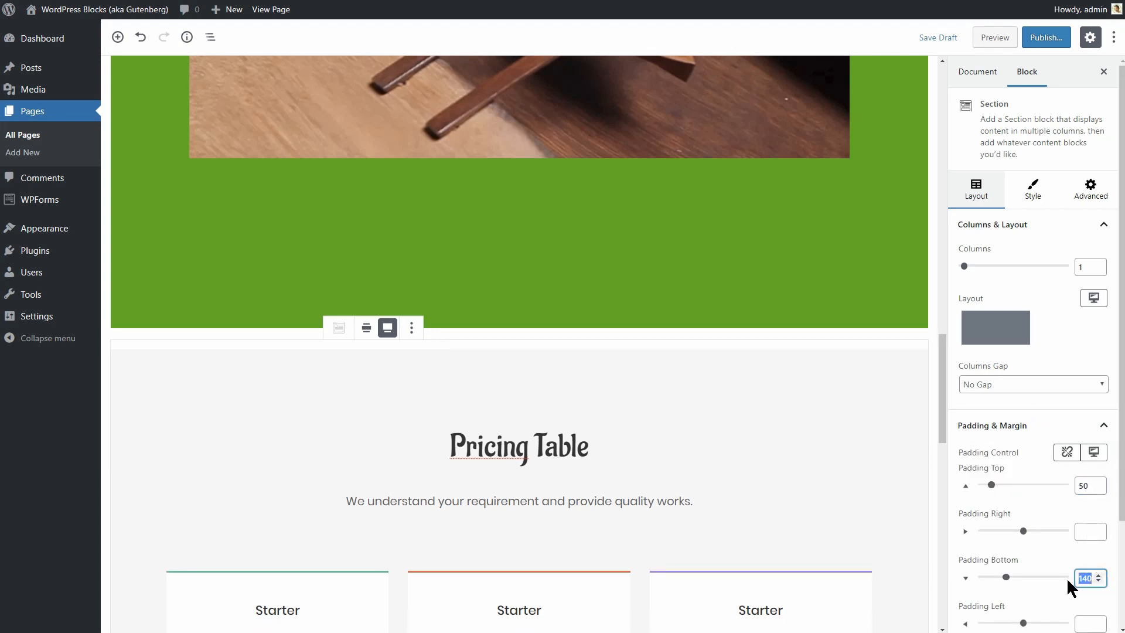
{"action": "type", "text": "80"}
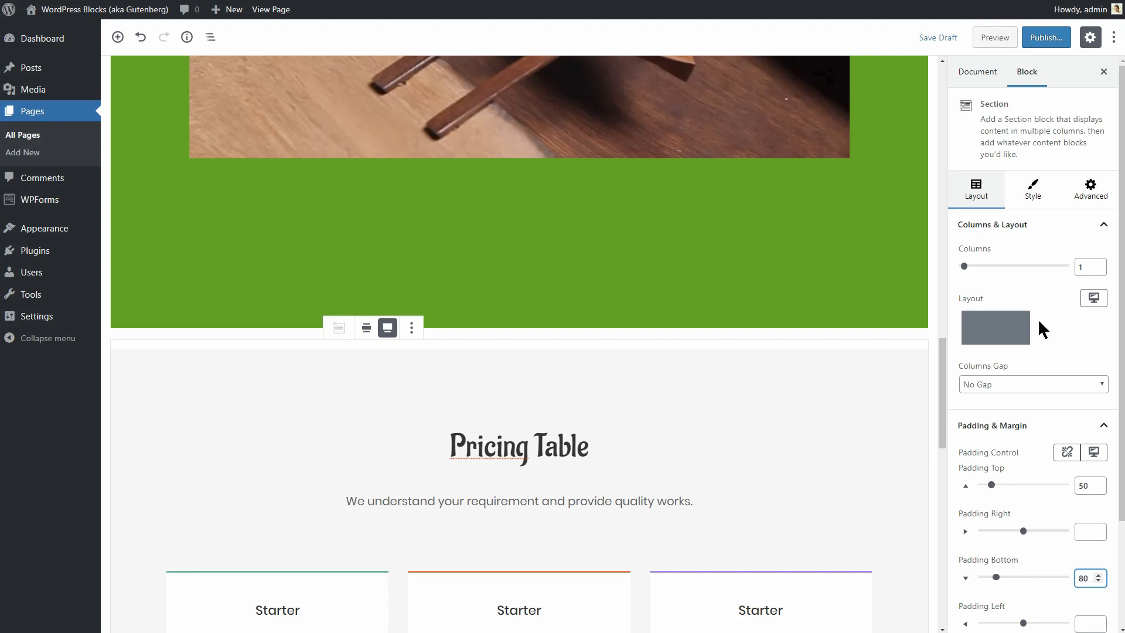
{"action": "left_click", "coordinate": [1033, 190]}
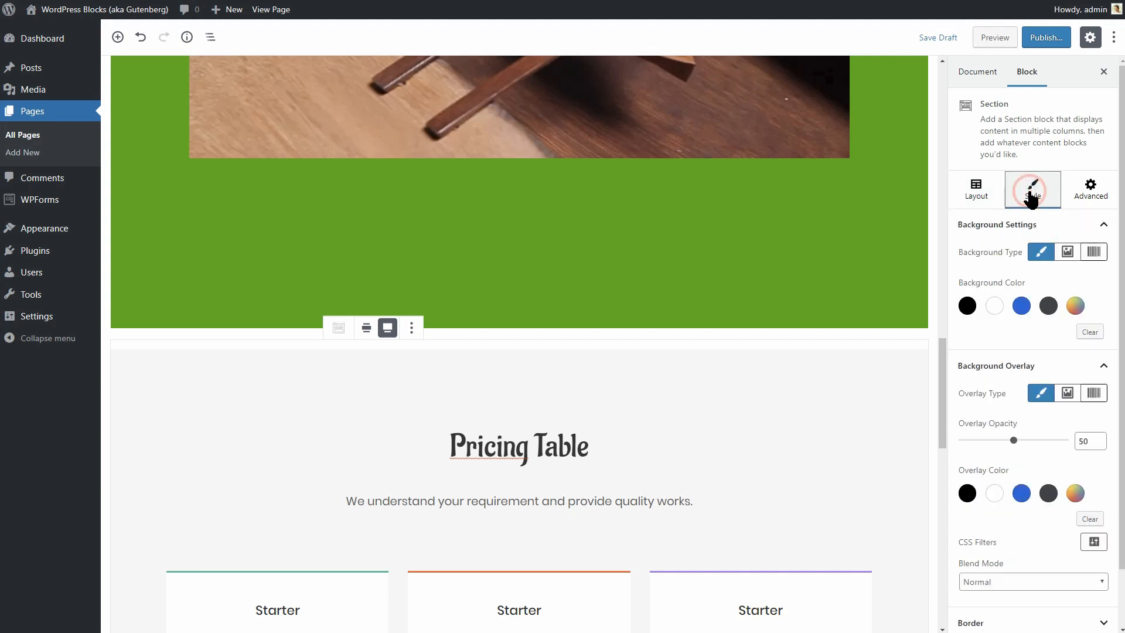
{"action": "left_click", "coordinate": [995, 307]}
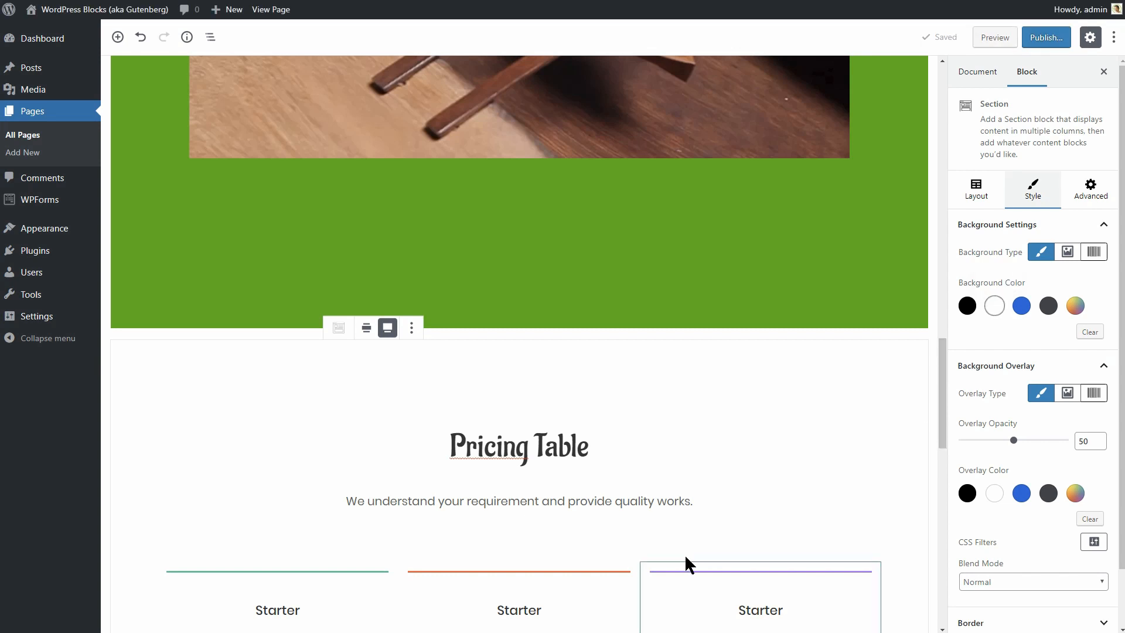
{"action": "scroll", "coordinate": [684, 557], "scroll_direction": "down", "scroll_amount": 5}
{"action": "left_click", "coordinate": [305, 317]}
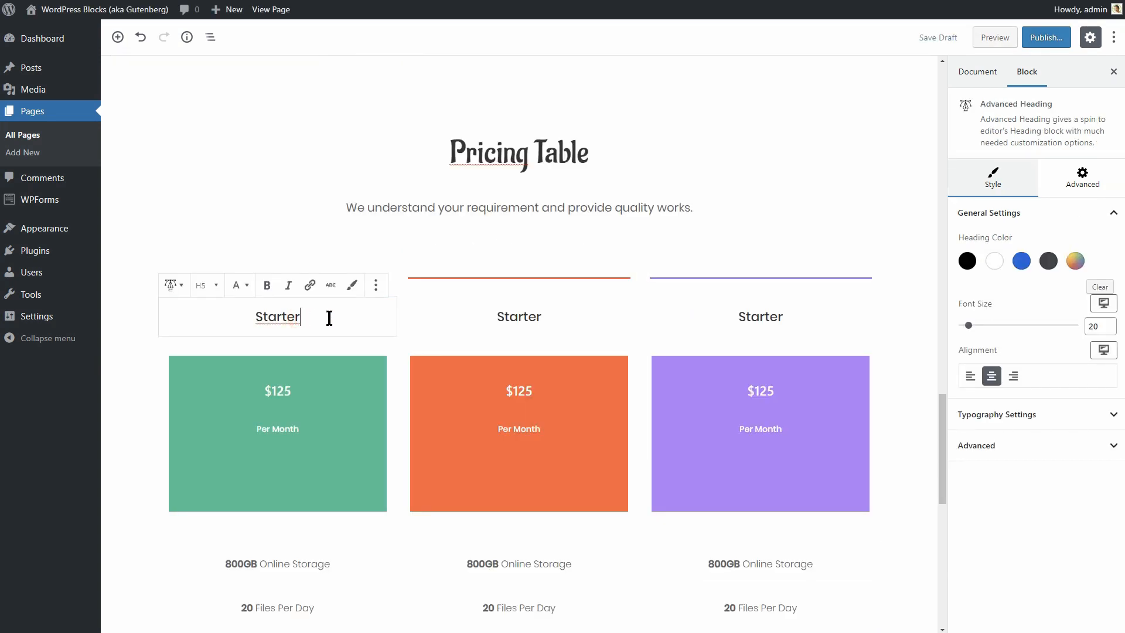
Set the first column's Starter heading to the Aladin font and adjust its font size.
{"action": "left_click", "coordinate": [1027, 415]}
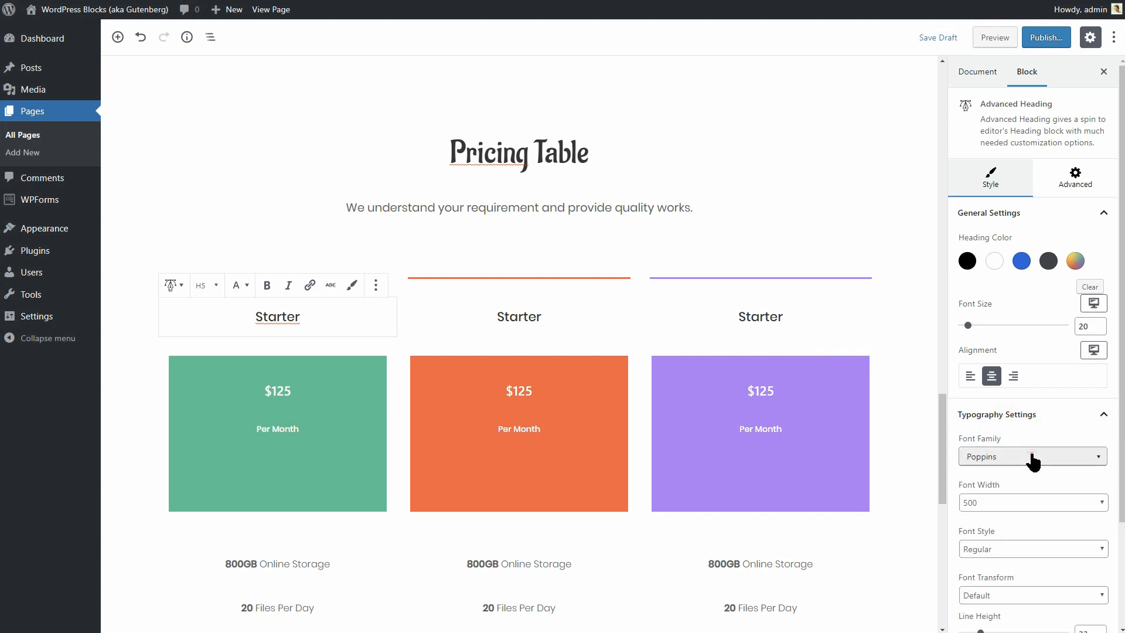
{"action": "left_click", "coordinate": [1032, 457]}
{"action": "type", "text": "ala"}
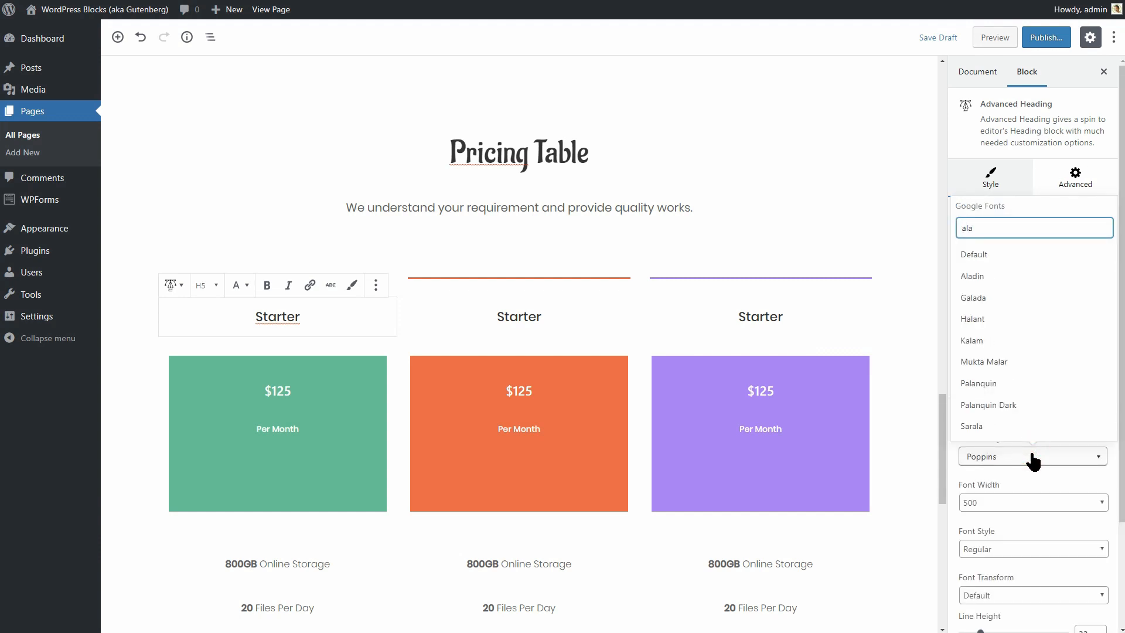
{"action": "left_click", "coordinate": [1007, 278]}
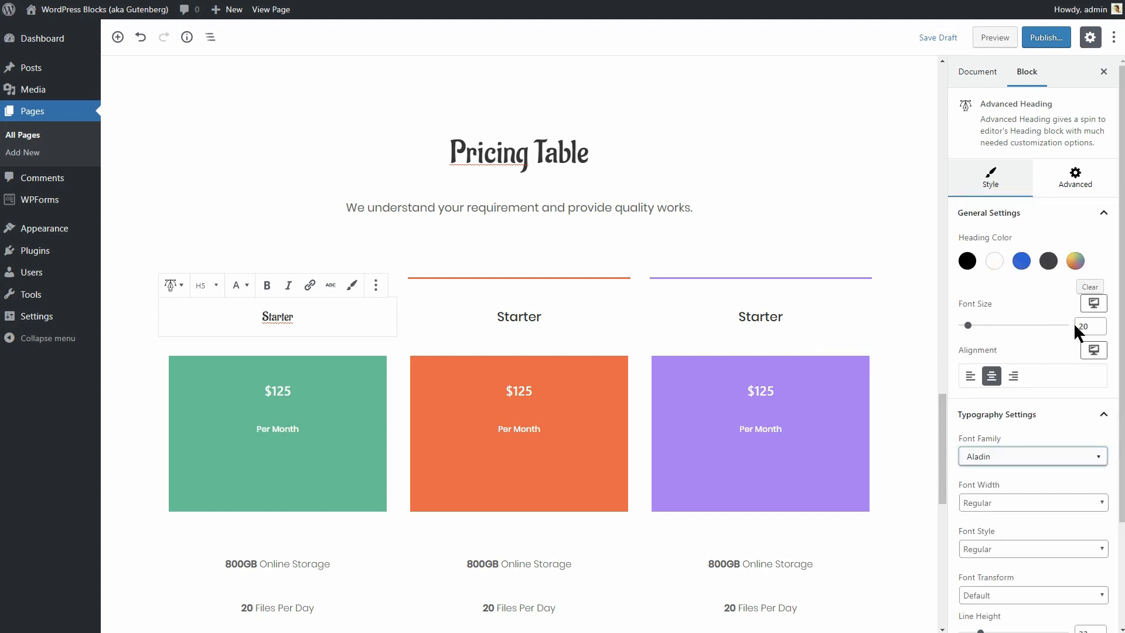
{"action": "left_click_drag", "start_coordinate": [1083, 327], "coordinate": [1073, 329]}
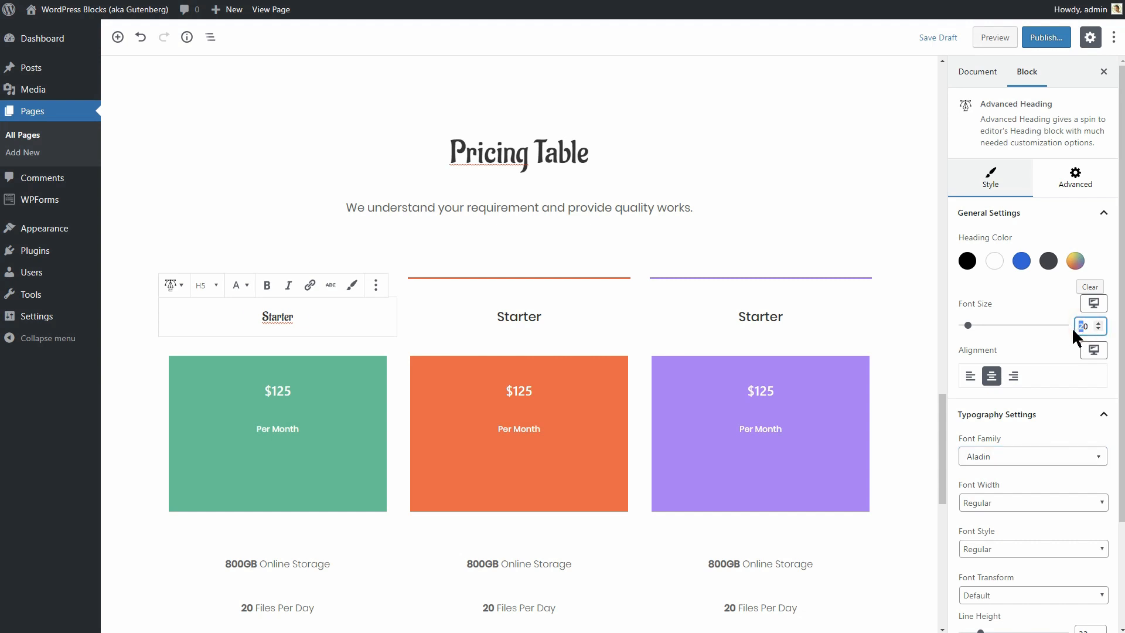
{"action": "type", "text": "4"}
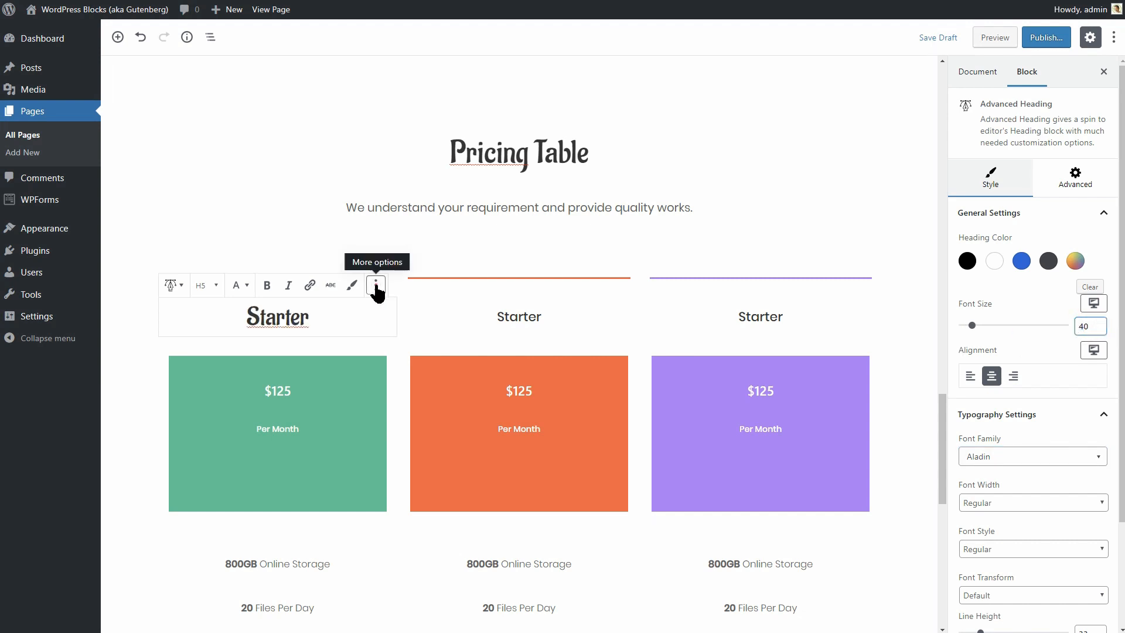
Replace the middle column's Starter heading with a copy of the restyled one.
{"action": "left_click", "coordinate": [376, 285]}
{"action": "left_click", "coordinate": [417, 342]}
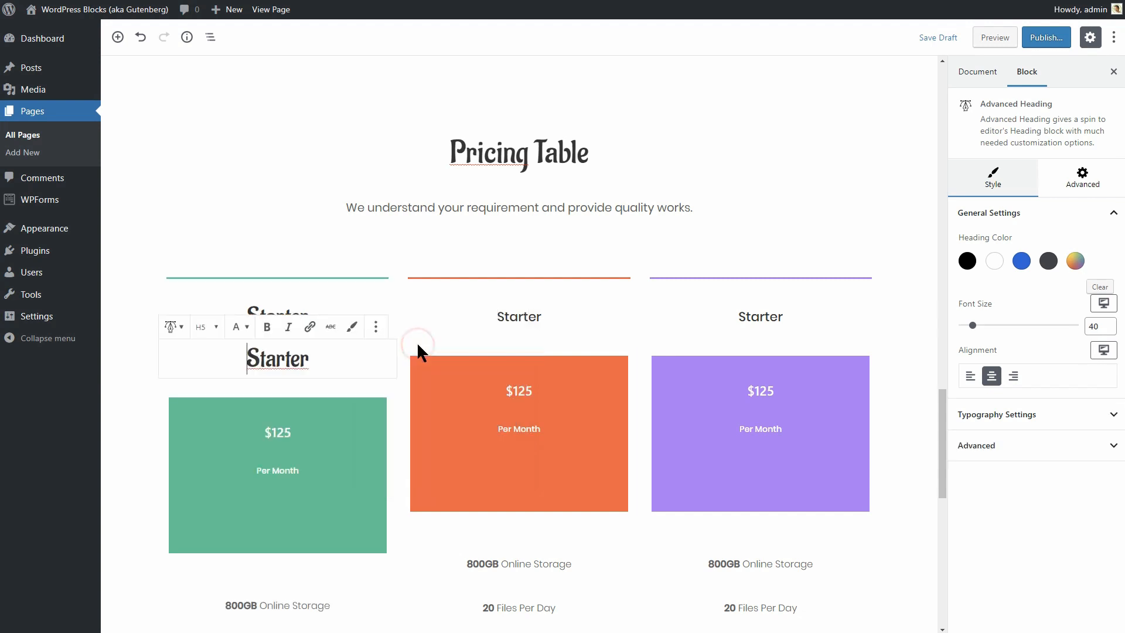
{"action": "left_click_drag", "start_coordinate": [148, 357], "coordinate": [495, 317]}
{"action": "left_click", "coordinate": [525, 358]}
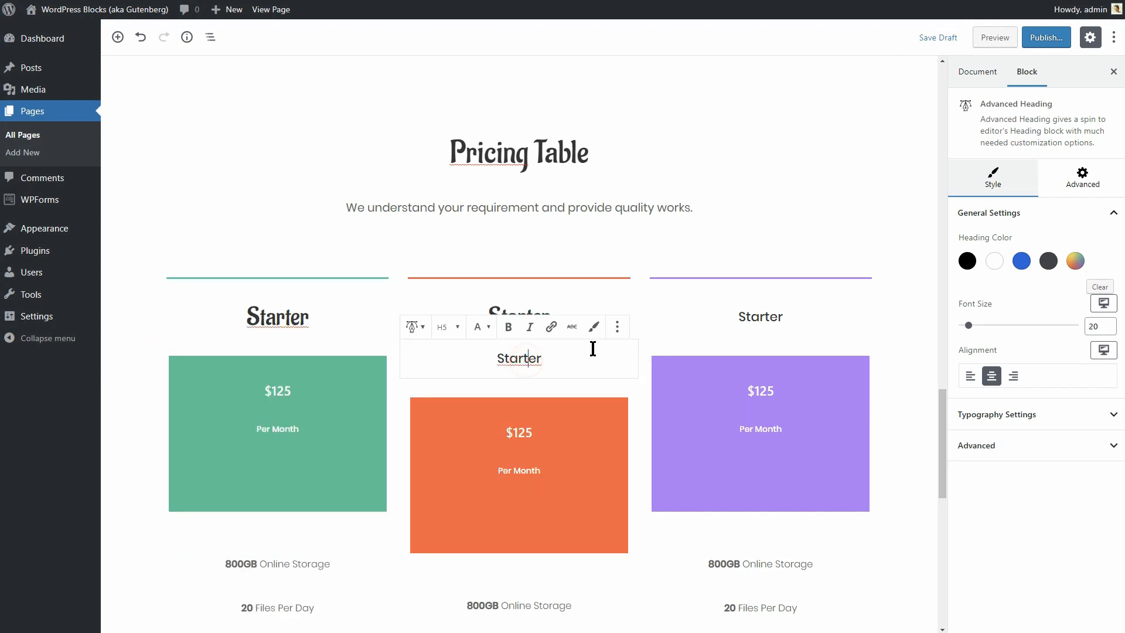
{"action": "left_click", "coordinate": [617, 326]}
{"action": "left_click", "coordinate": [655, 511]}
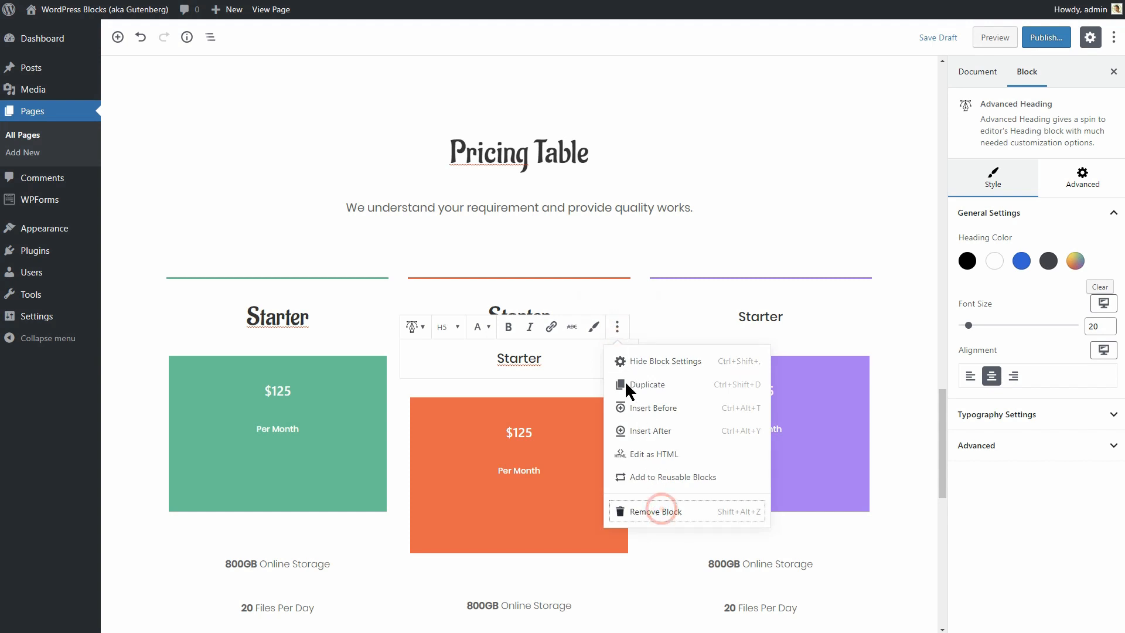
{"action": "left_click", "coordinate": [617, 285]}
Copy the restyled Starter heading into the third column and delete its extra Starter heading.
{"action": "left_click", "coordinate": [627, 343]}
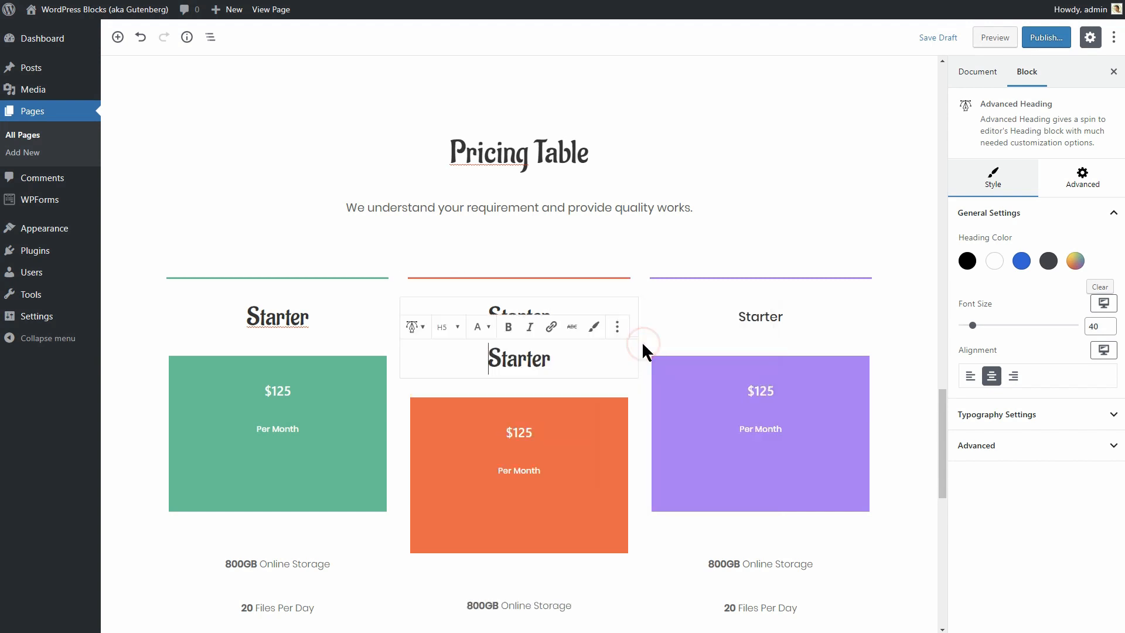
{"action": "left_click_drag", "start_coordinate": [389, 358], "coordinate": [756, 323]}
{"action": "left_click", "coordinate": [768, 360]}
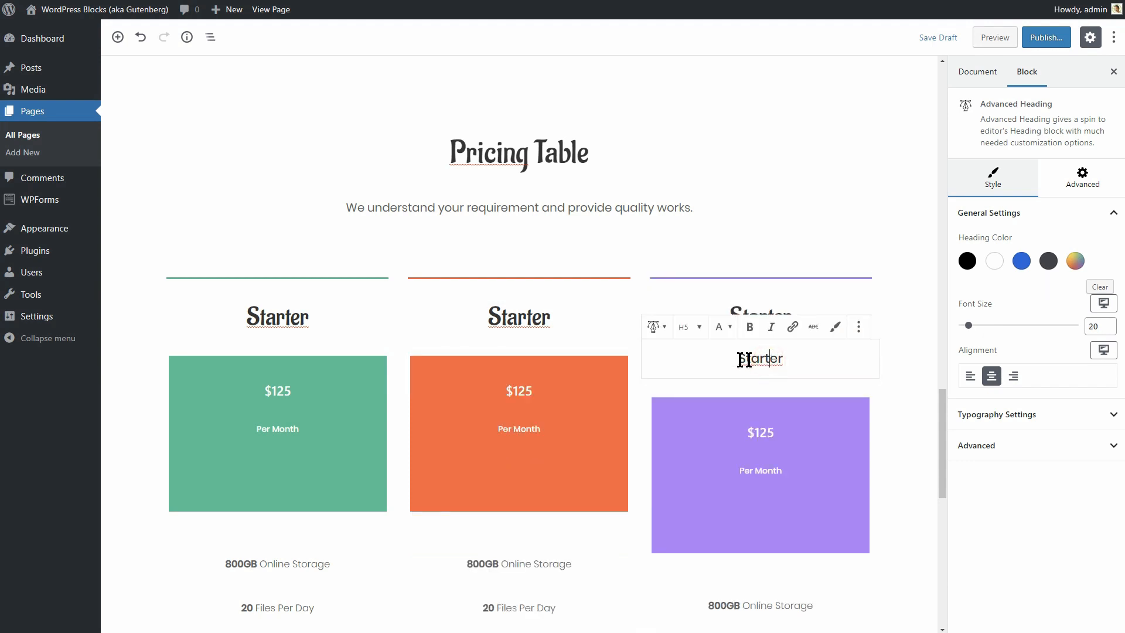
{"action": "left_click", "coordinate": [858, 329]}
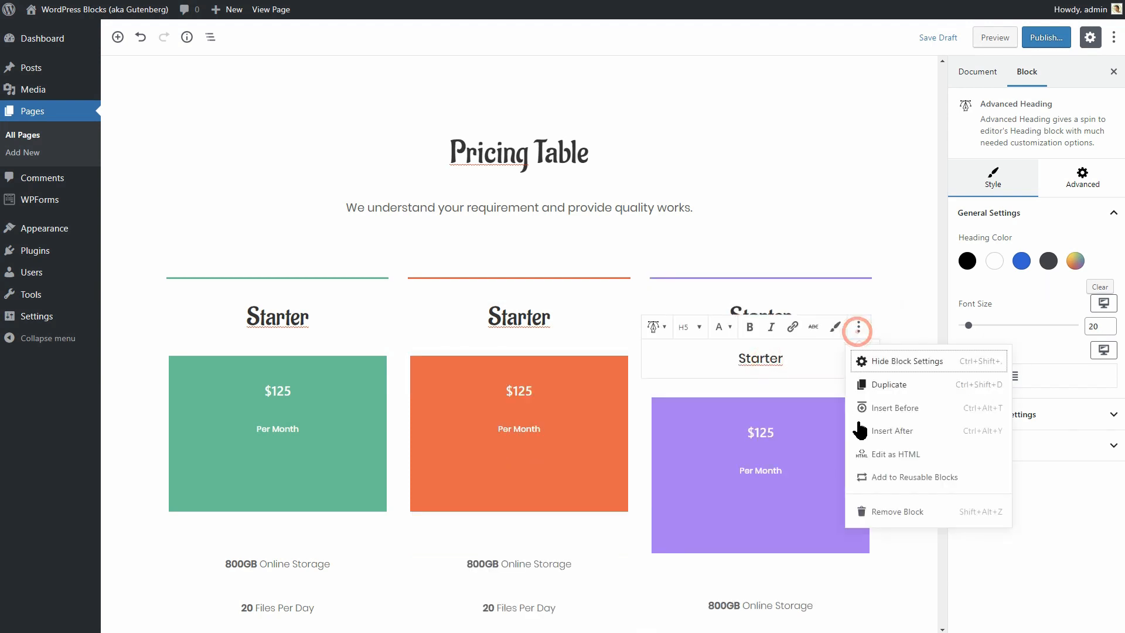
{"action": "left_click", "coordinate": [883, 512]}
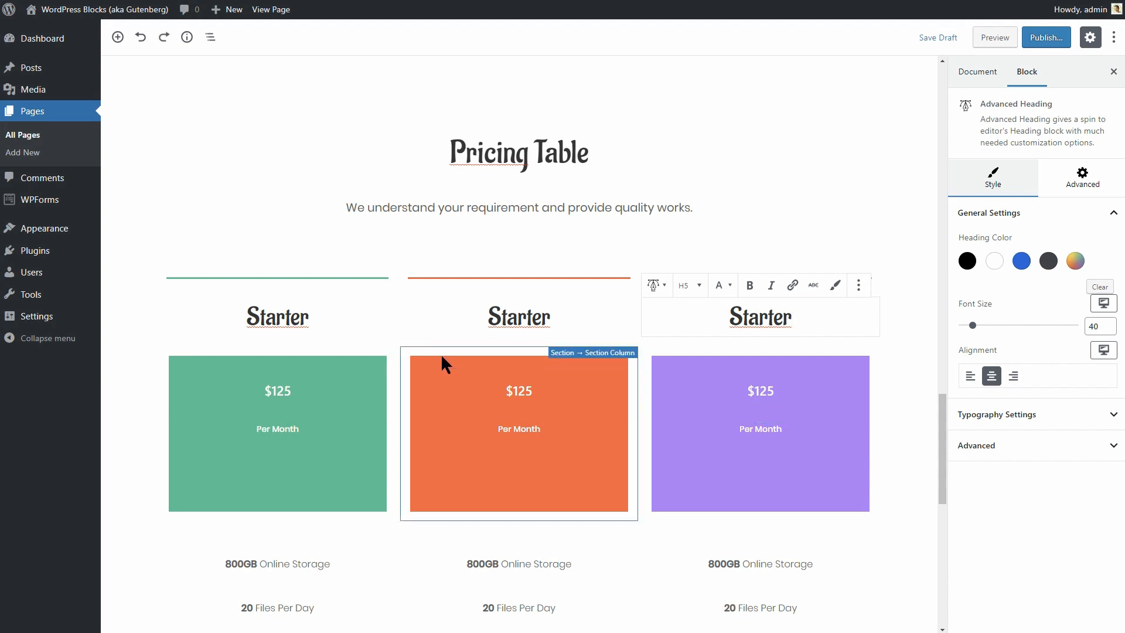
Make the first pricing column's background brown #a36700.
{"action": "left_click", "coordinate": [373, 359]}
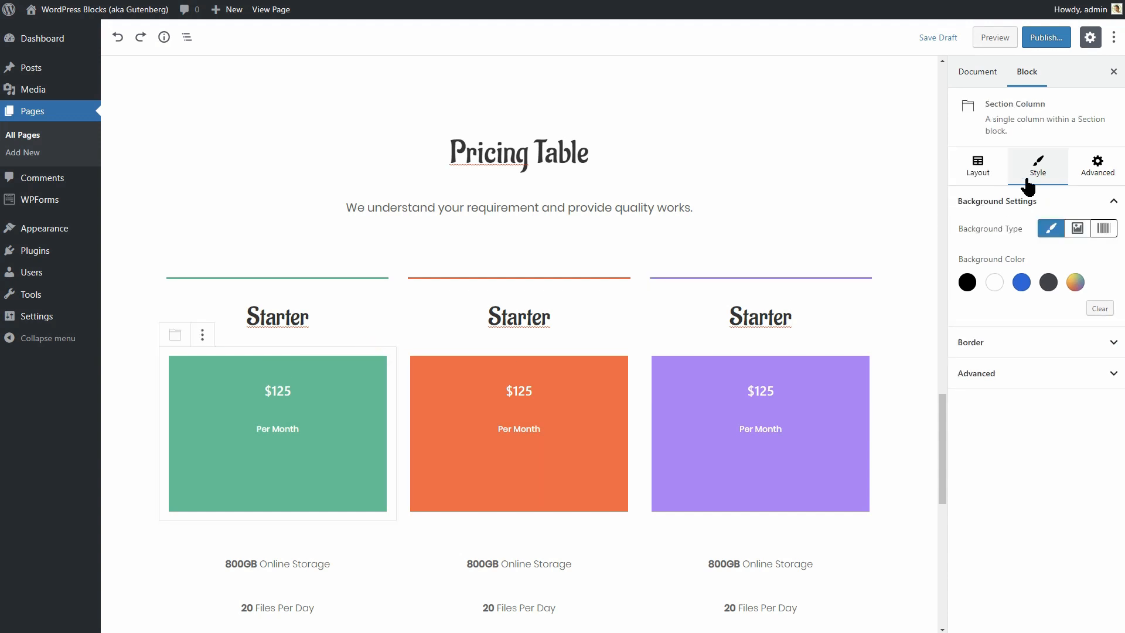
{"action": "left_click", "coordinate": [1076, 288]}
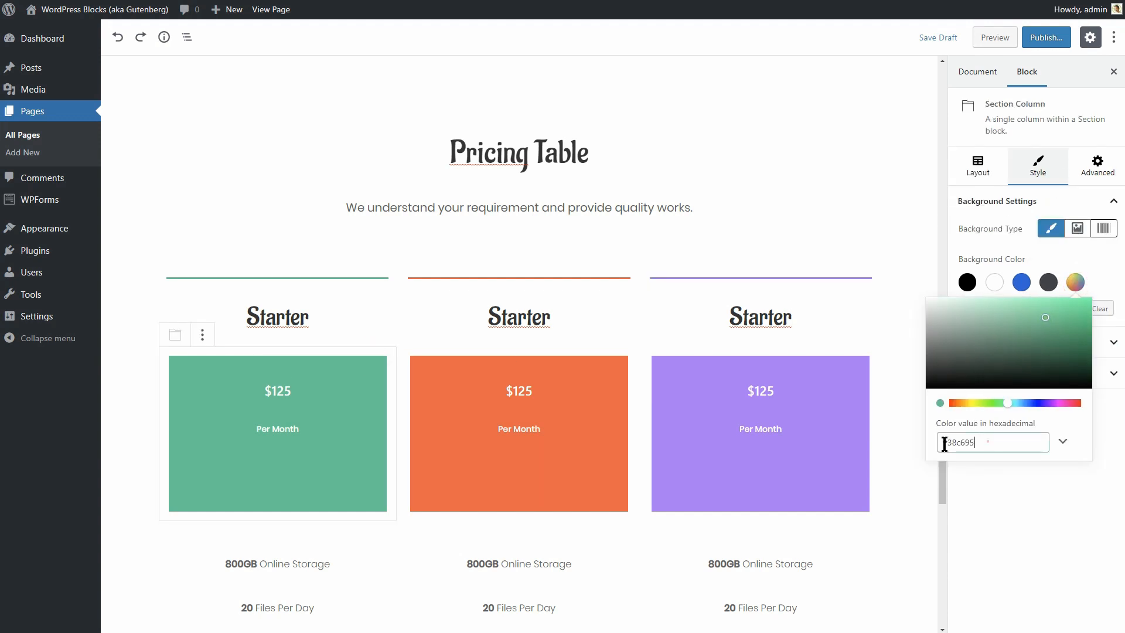
{"action": "left_click_drag", "start_coordinate": [996, 443], "coordinate": [959, 445]}
{"action": "type", "text": "#a36700"}
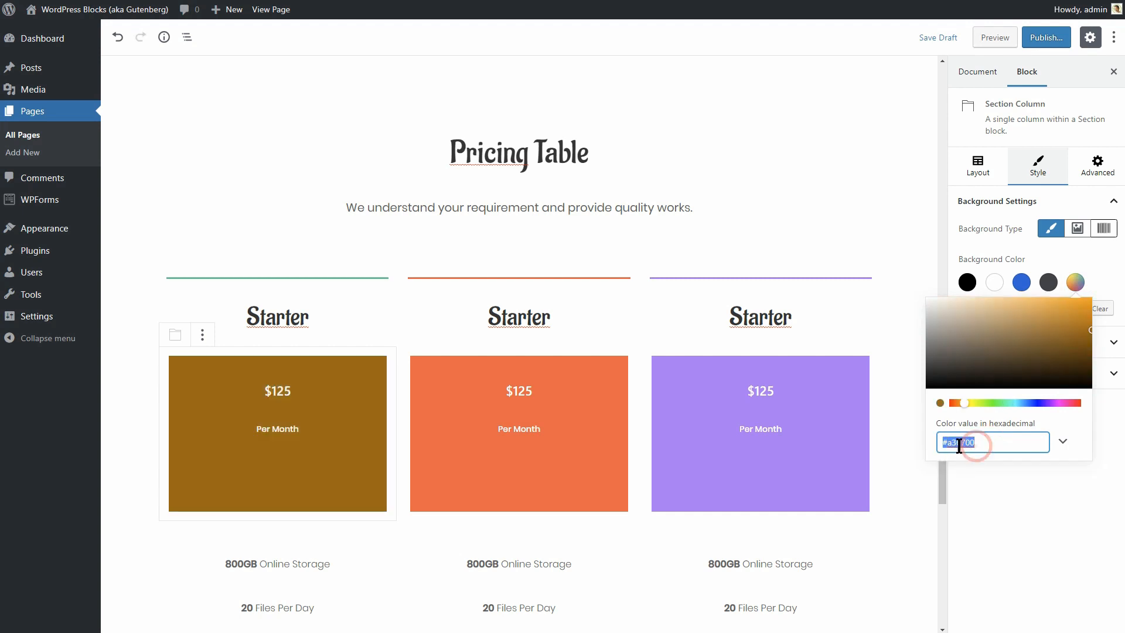
{"action": "right_click", "coordinate": [961, 441]}
{"action": "left_click", "coordinate": [995, 509]}
Give the first pricing card a thicker brown #a36700 top border.
{"action": "left_click", "coordinate": [372, 276]}
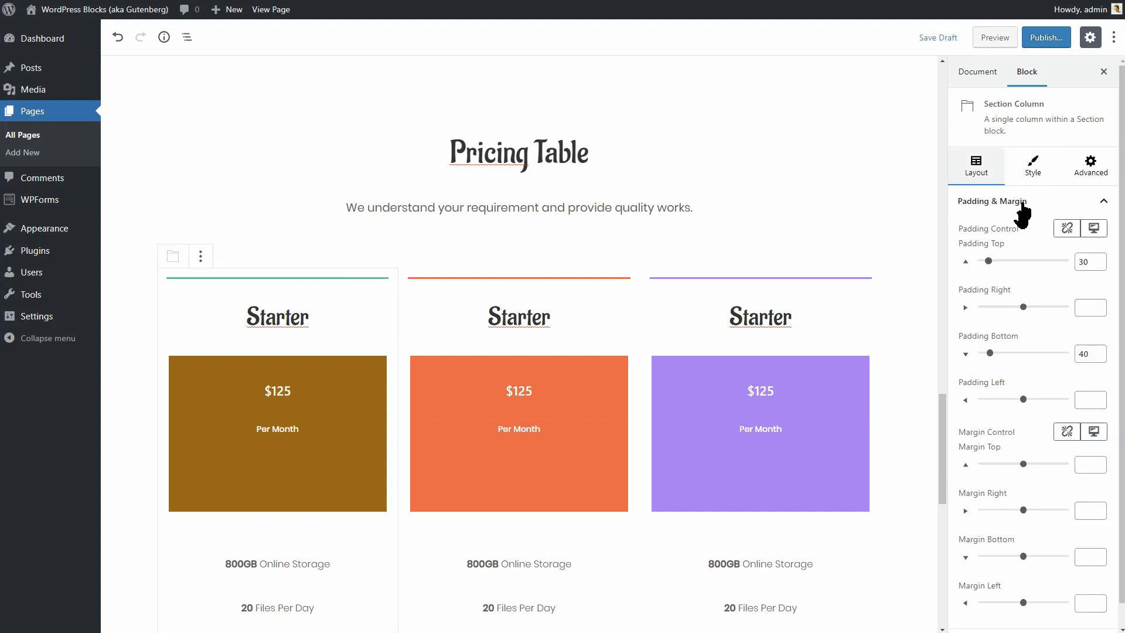
{"action": "left_click", "coordinate": [1038, 168]}
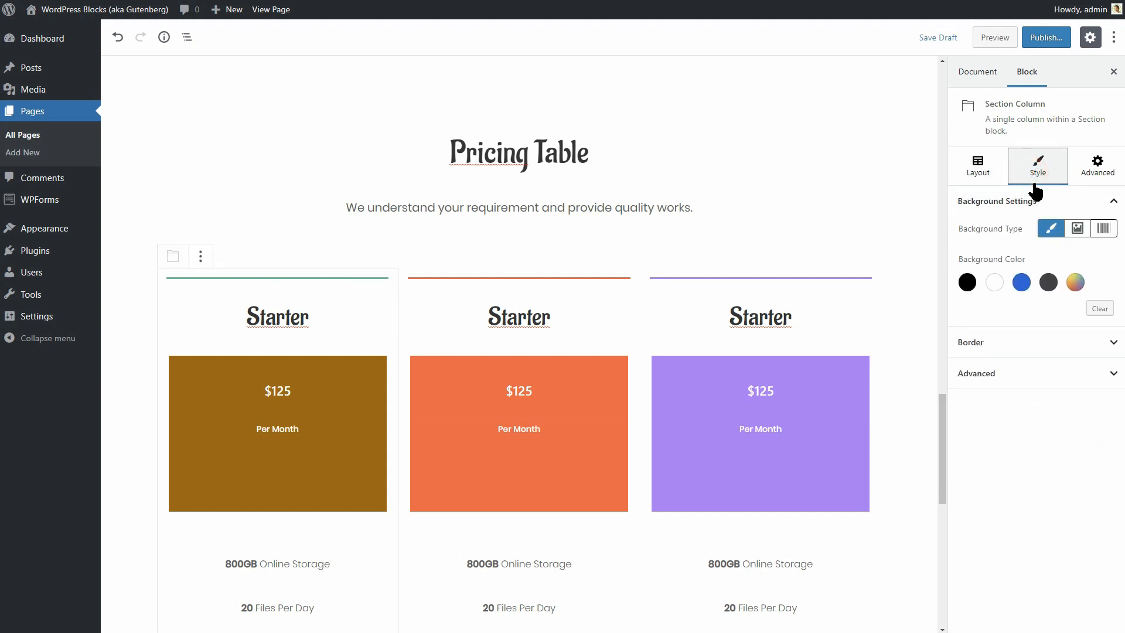
{"action": "left_click", "coordinate": [1102, 344]}
{"action": "scroll", "coordinate": [1113, 369], "scroll_direction": "down", "scroll_amount": 3}
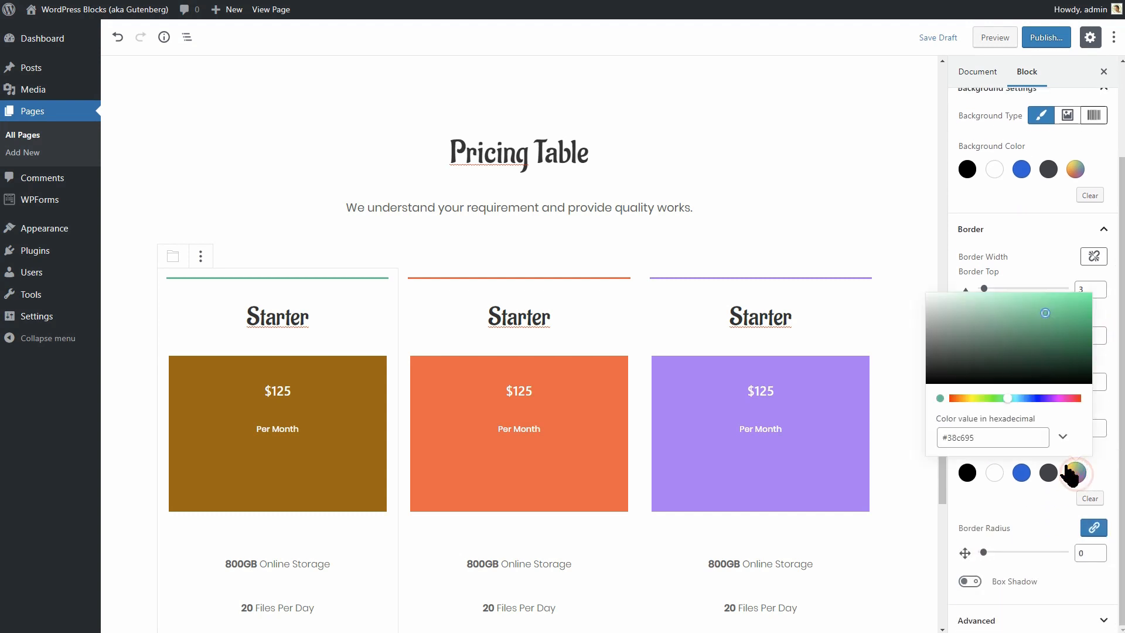
{"action": "triple_click", "coordinate": [999, 437]}
{"action": "key", "text": "ctrl+v"}
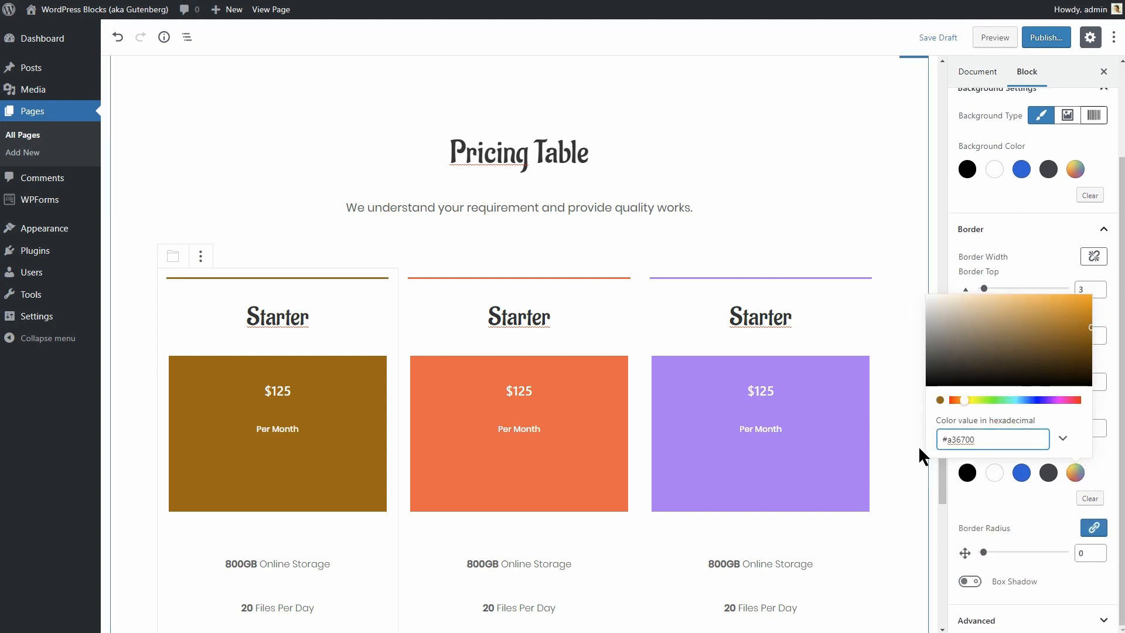
{"action": "left_click", "coordinate": [1077, 473]}
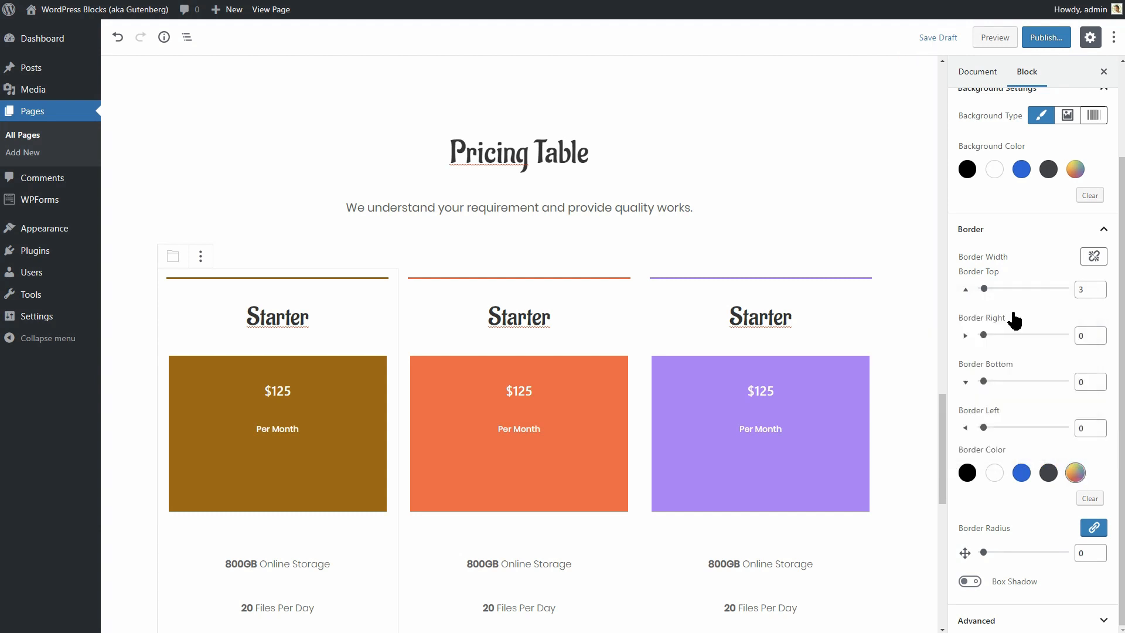
{"action": "left_click", "coordinate": [1097, 286]}
{"action": "left_click", "coordinate": [1098, 287]}
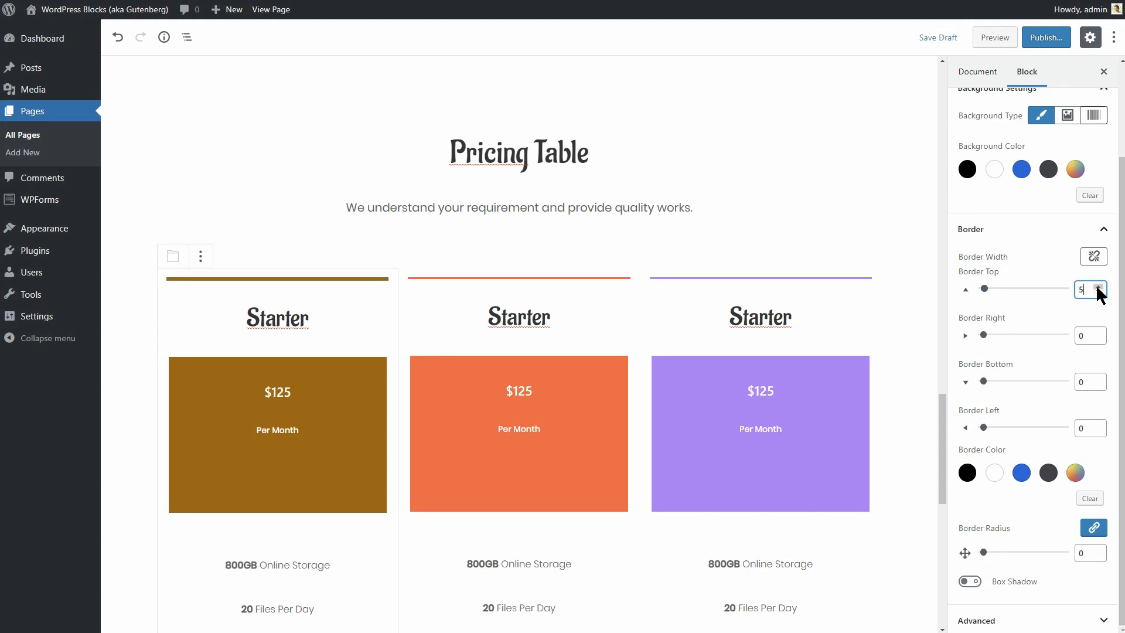
{"action": "left_click", "coordinate": [1098, 287]}
{"action": "left_click", "coordinate": [1097, 286]}
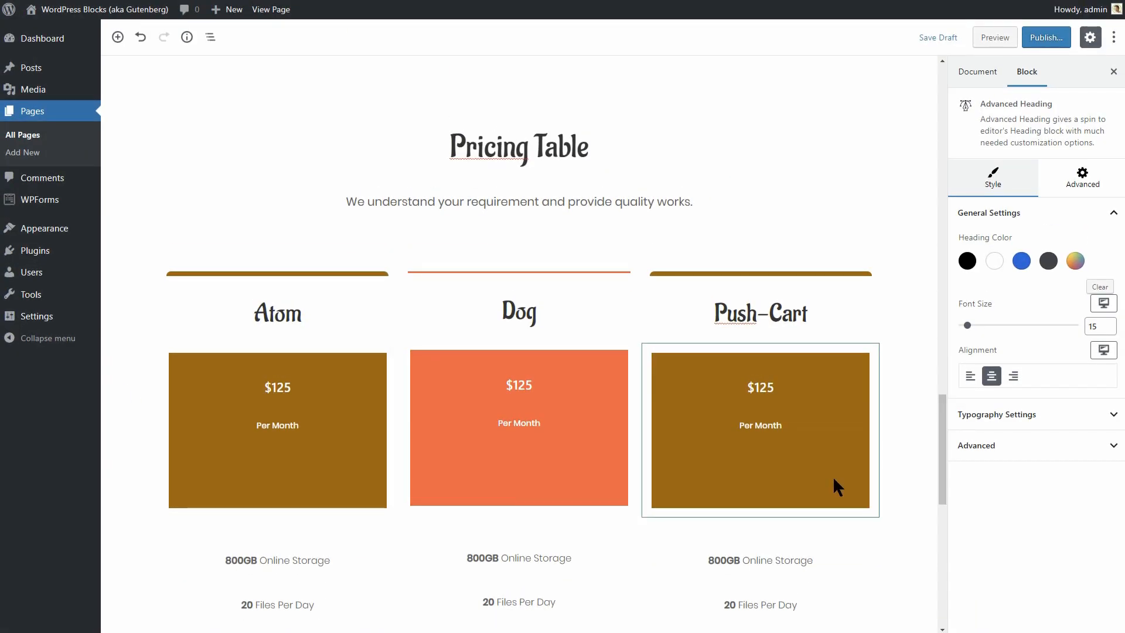
Change the Dog card's background from #fc5f45 to green #44b100.
{"action": "left_click", "coordinate": [624, 352]}
{"action": "left_click", "coordinate": [1076, 283]}
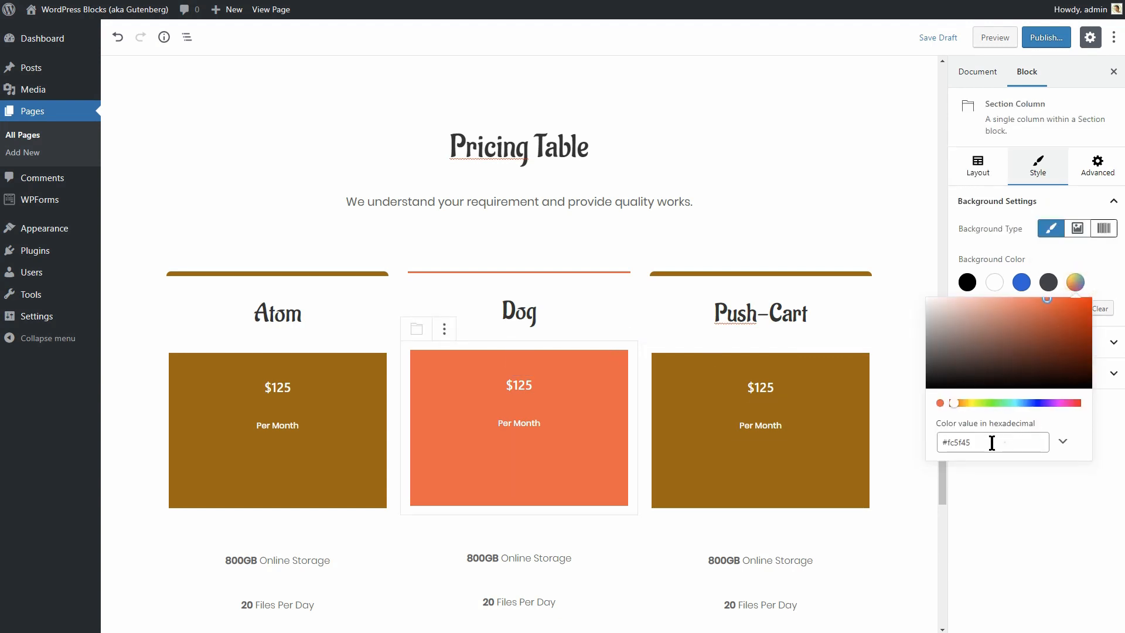
{"action": "left_click_drag", "start_coordinate": [999, 441], "coordinate": [931, 442]}
{"action": "key", "text": "ctrl+v"}
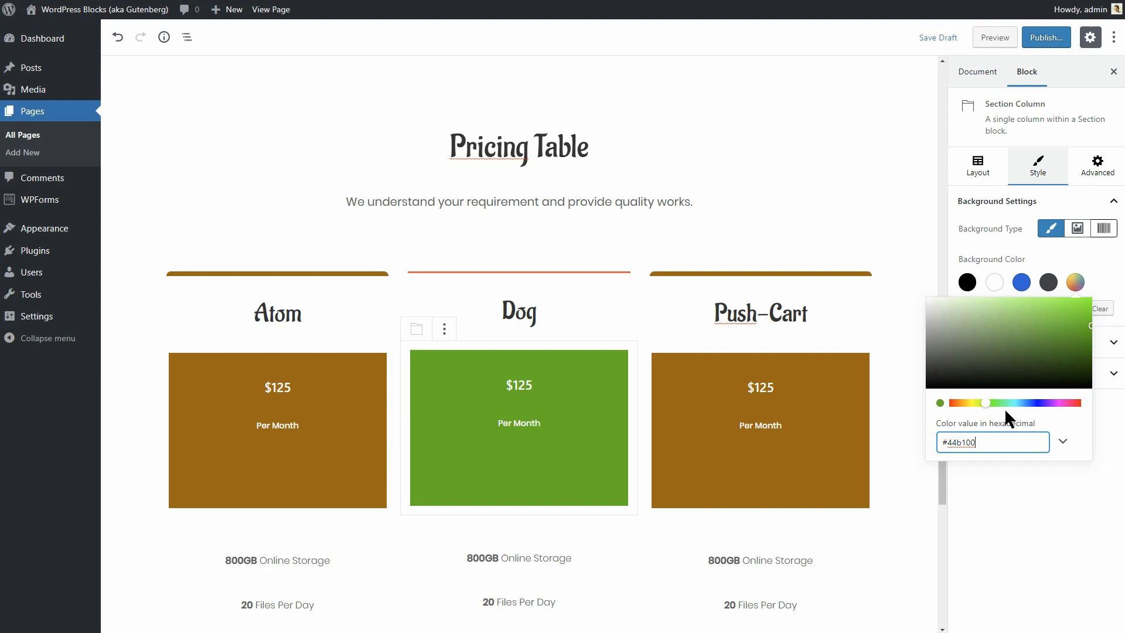
{"action": "left_click", "coordinate": [1079, 287]}
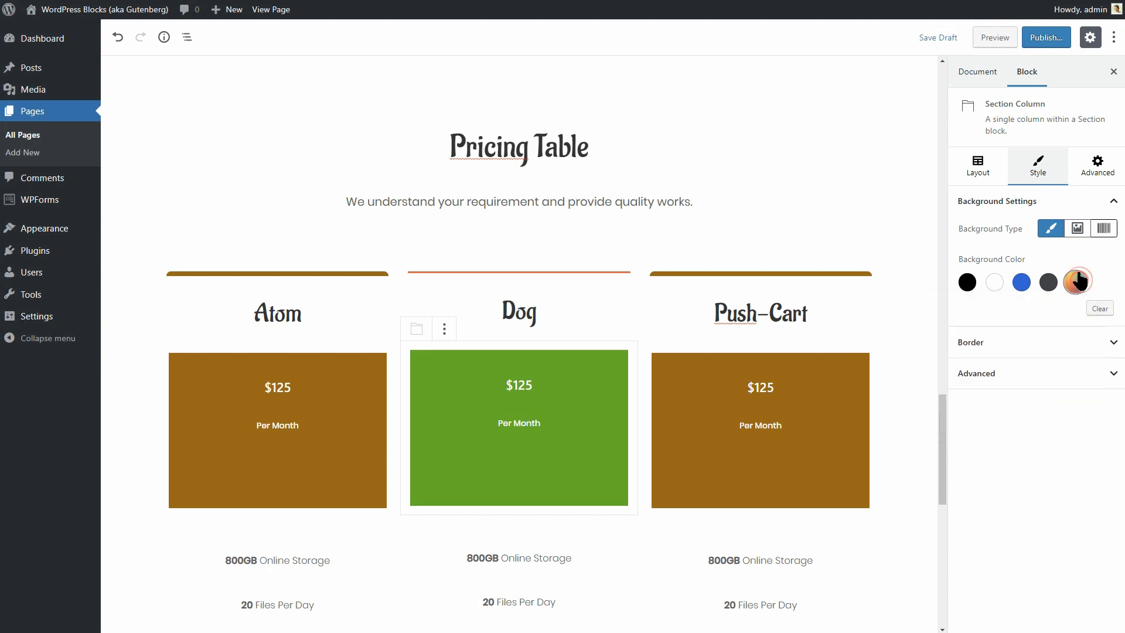
Give the Dog column a green #44b100 top border of 7 and border radius 7.
{"action": "left_click", "coordinate": [616, 272]}
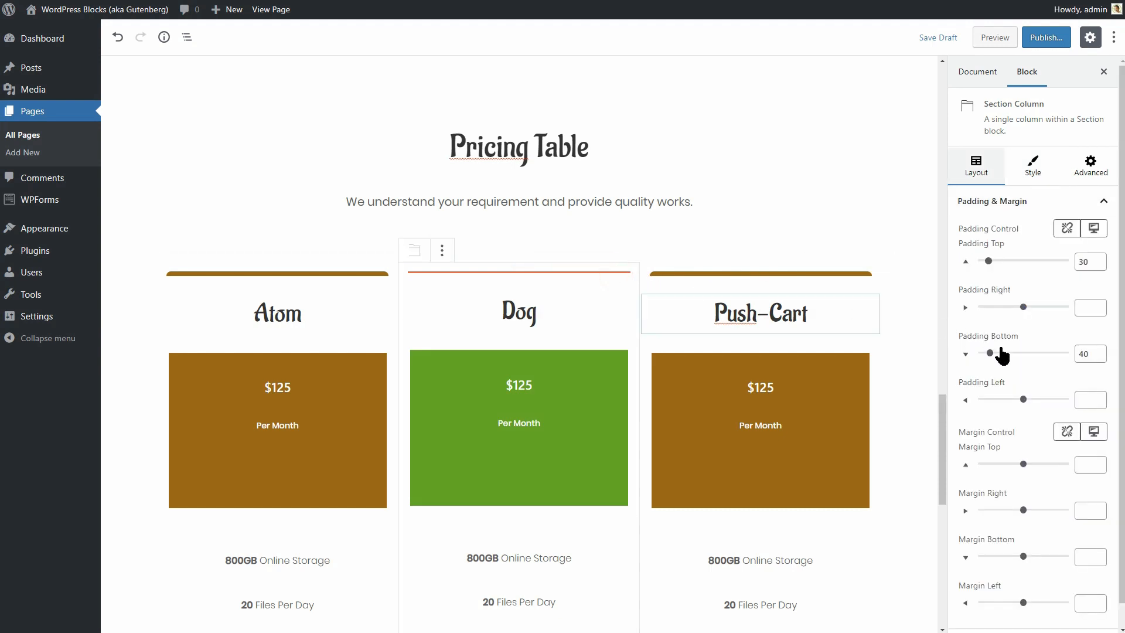
{"action": "left_click", "coordinate": [1033, 166]}
{"action": "left_click", "coordinate": [1068, 347]}
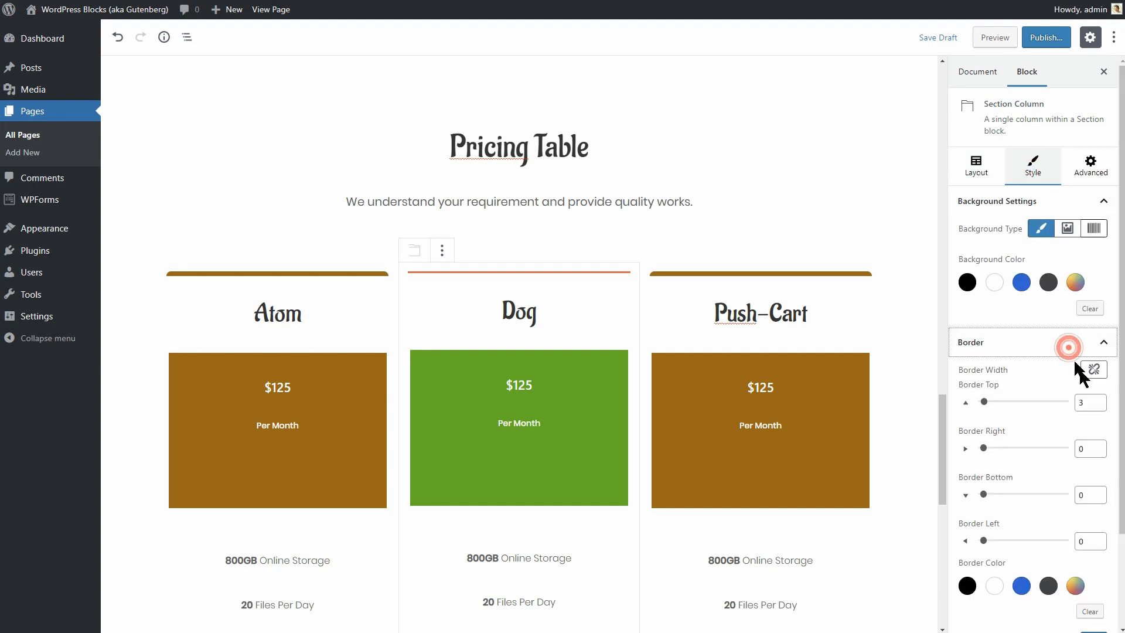
{"action": "scroll", "coordinate": [1081, 498], "scroll_direction": "down", "scroll_amount": 2}
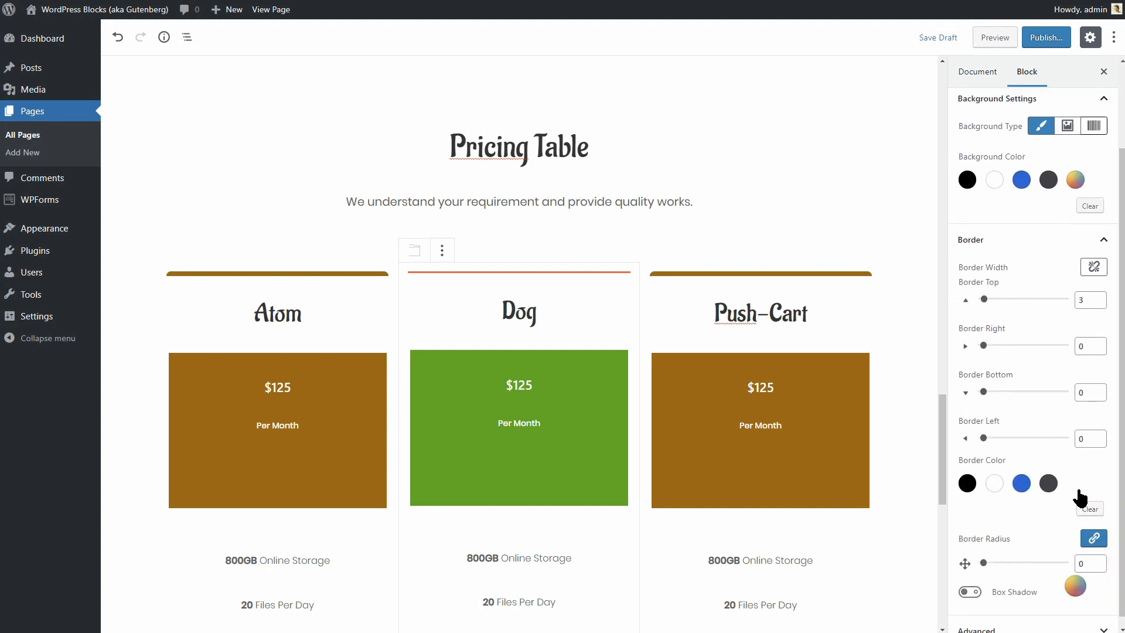
{"action": "left_click", "coordinate": [1077, 489]}
{"action": "left_click_drag", "start_coordinate": [1004, 452], "coordinate": [921, 452]}
{"action": "key", "text": "ctrl+v"}
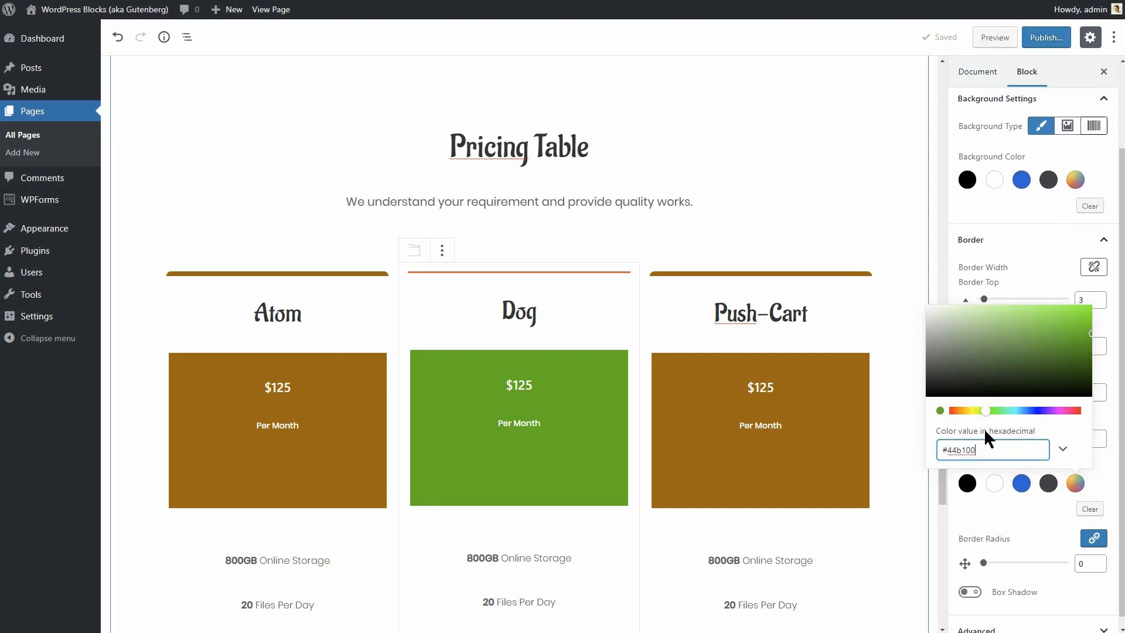
{"action": "left_click", "coordinate": [1098, 297]}
{"action": "left_click", "coordinate": [1098, 297]}
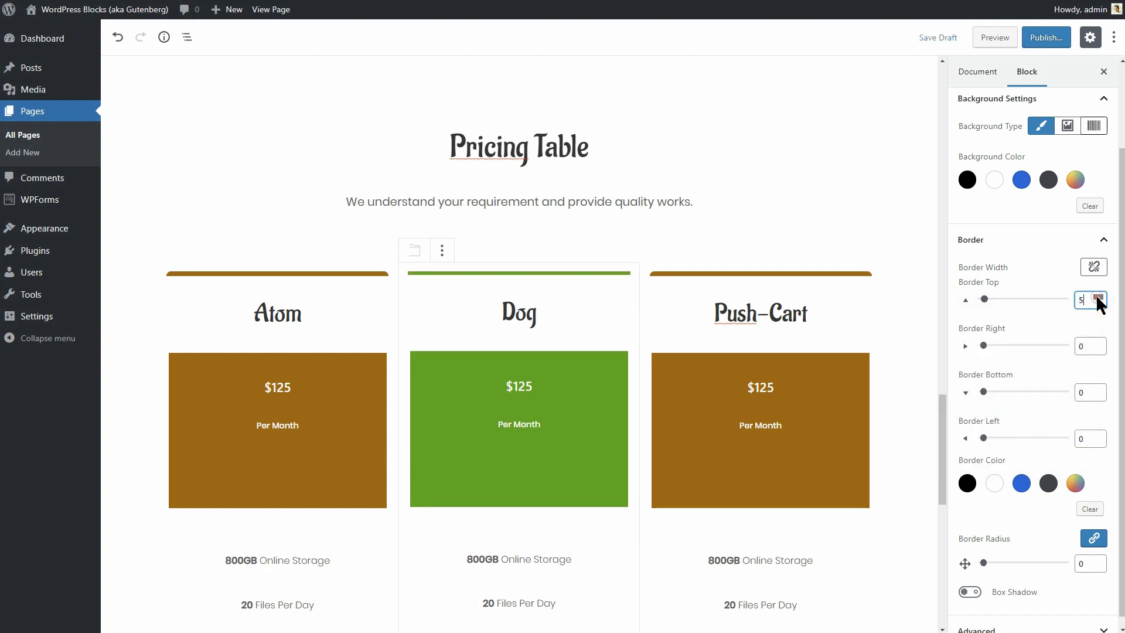
{"action": "left_click", "coordinate": [1098, 298]}
{"action": "left_click", "coordinate": [1097, 298]}
{"action": "double_click", "coordinate": [1085, 564]}
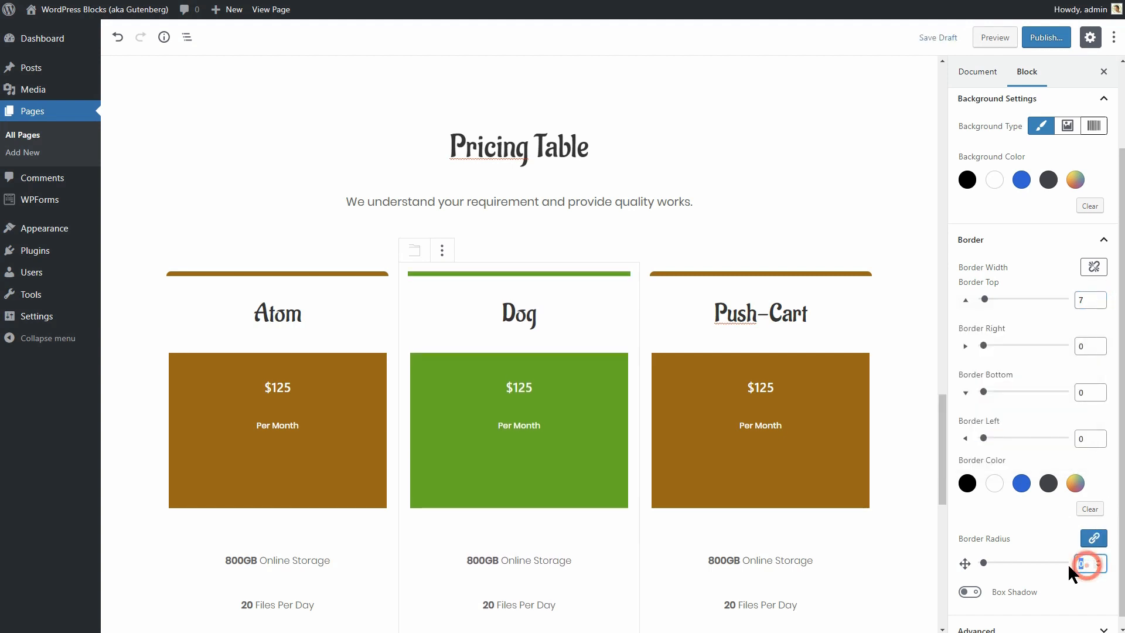
{"action": "type", "text": "7"}
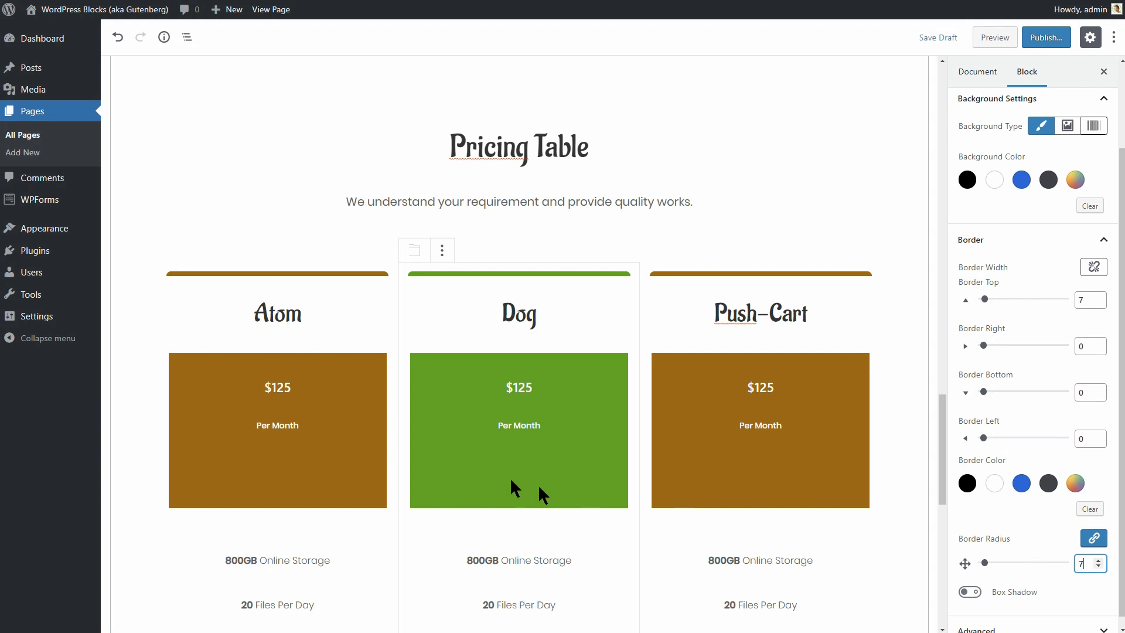
Remove the Per Month line from the Atom, Dog and Push-Cart price boxes.
{"action": "left_click", "coordinate": [338, 423]}
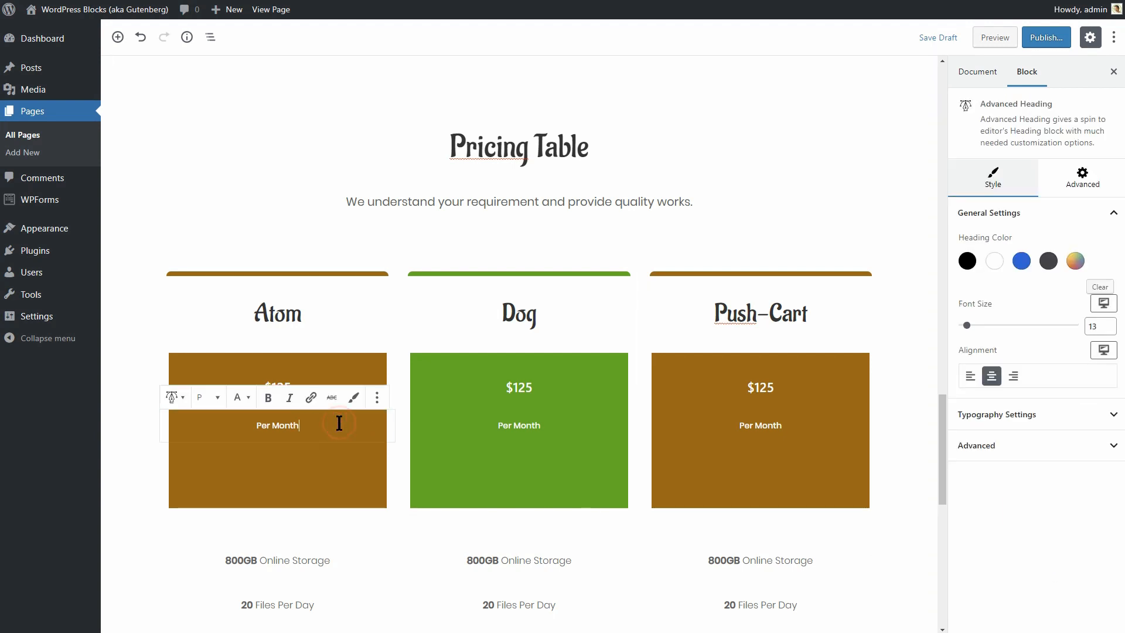
{"action": "left_click", "coordinate": [376, 399]}
{"action": "left_click", "coordinate": [456, 583]}
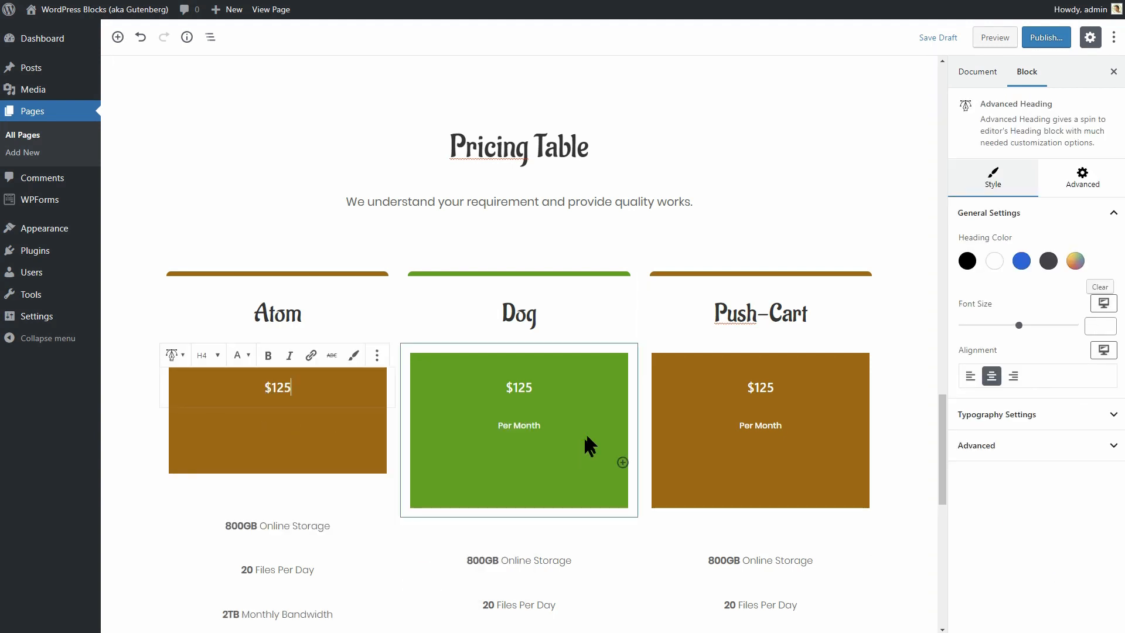
{"action": "left_click", "coordinate": [602, 417]}
{"action": "left_click", "coordinate": [508, 397]}
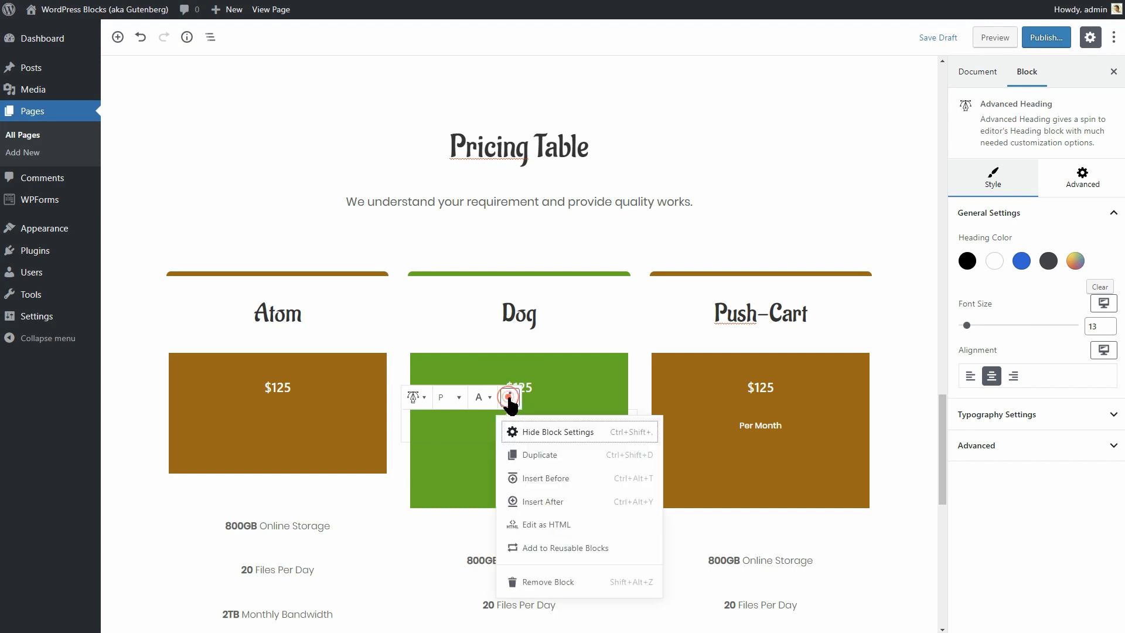
{"action": "left_click", "coordinate": [566, 583]}
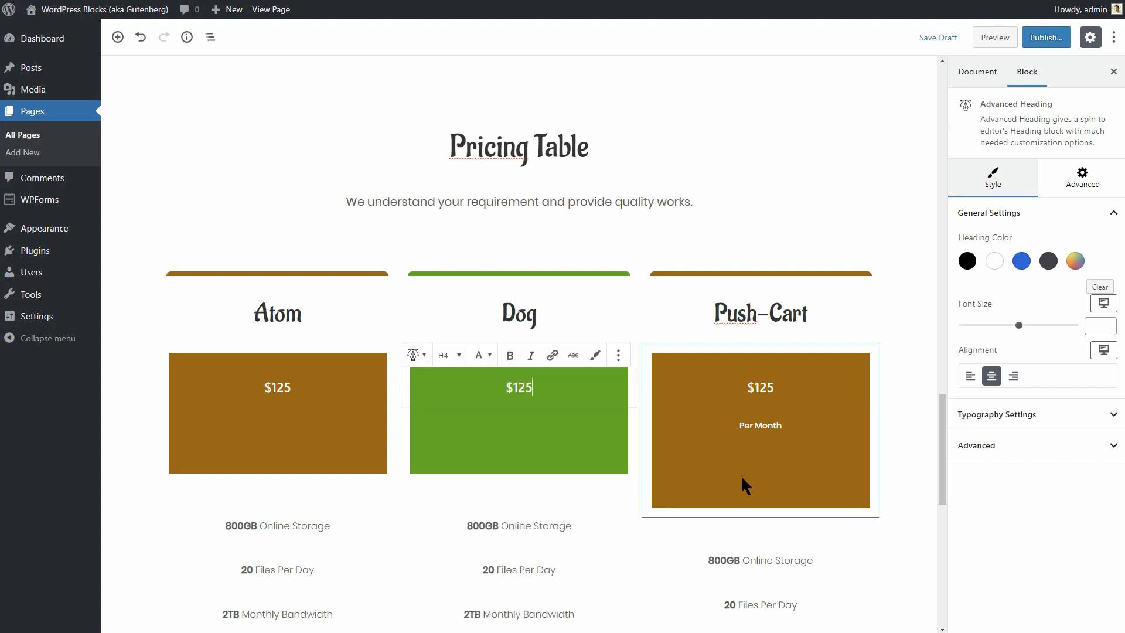
{"action": "left_click", "coordinate": [814, 422]}
{"action": "left_click", "coordinate": [860, 398]}
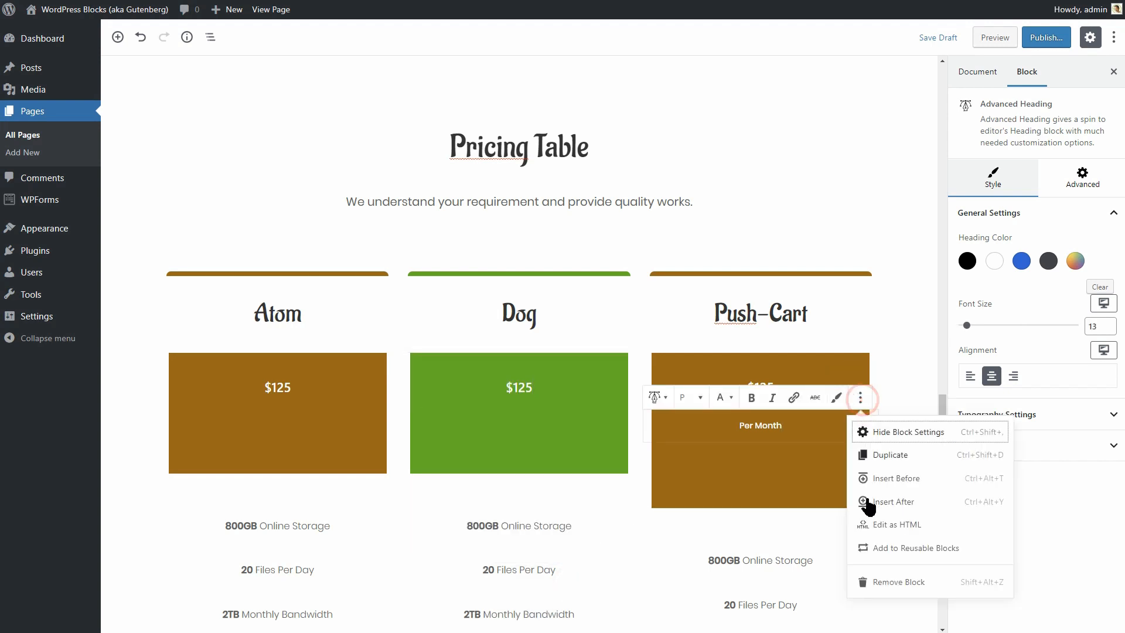
{"action": "left_click", "coordinate": [882, 582]}
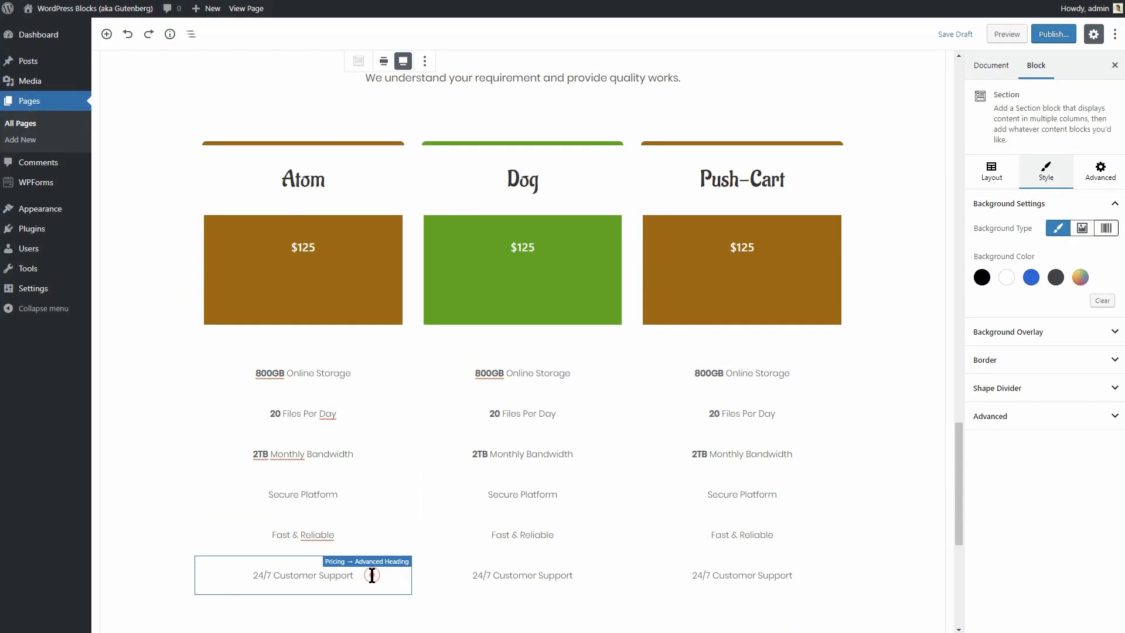
Remove the 24/7 Customer Support feature from the Atom plan.
{"action": "left_click", "coordinate": [372, 575]}
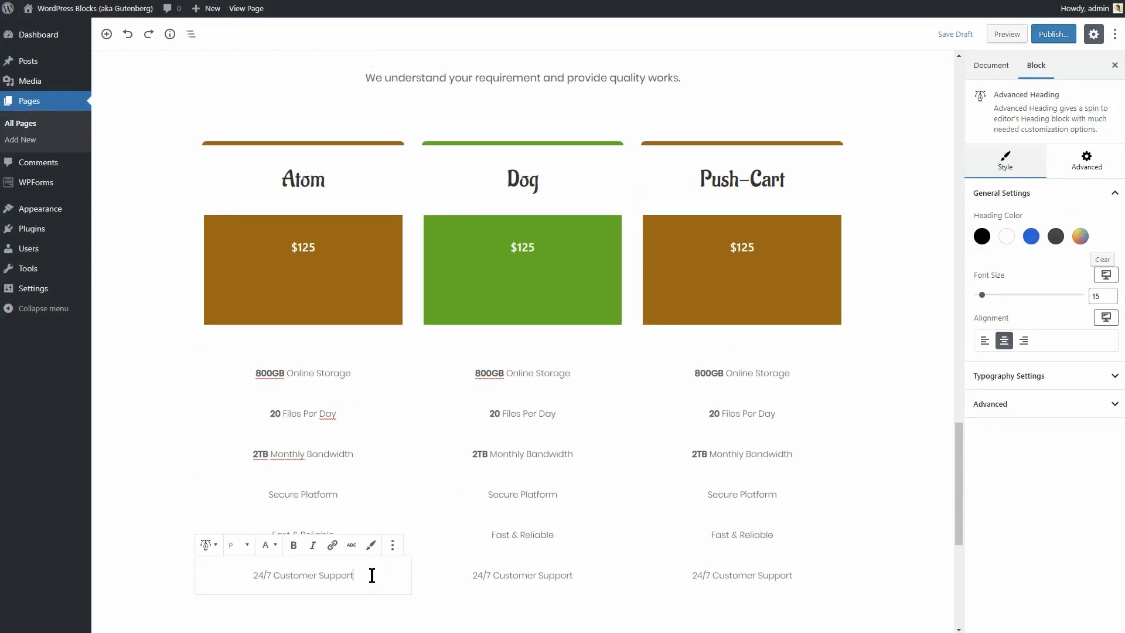
{"action": "left_click", "coordinate": [393, 545]}
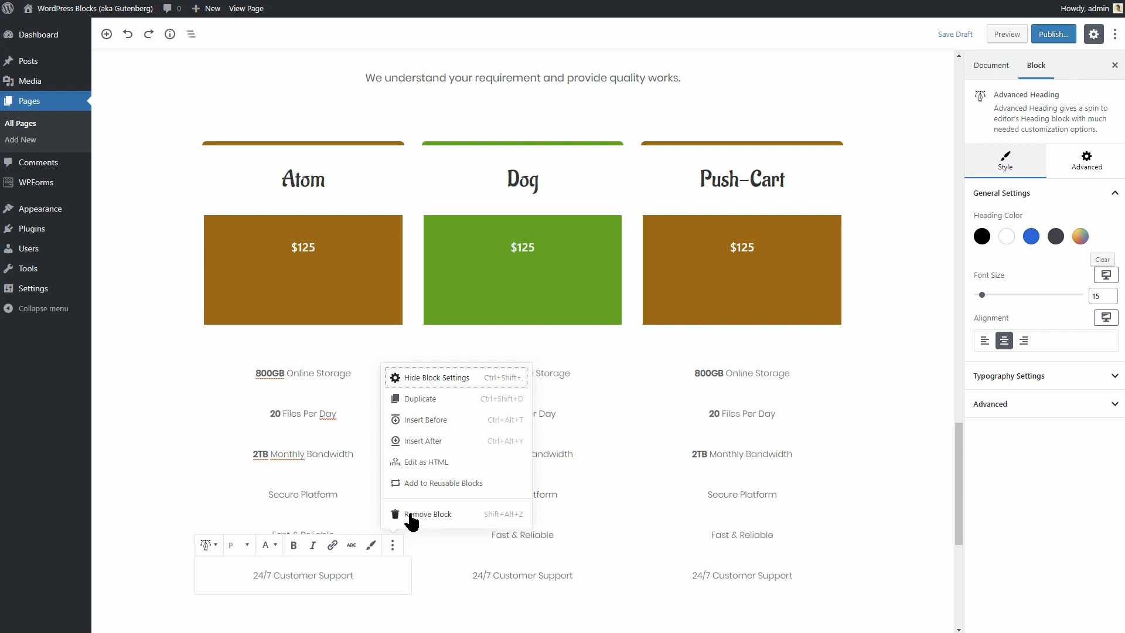
{"action": "left_click", "coordinate": [412, 516]}
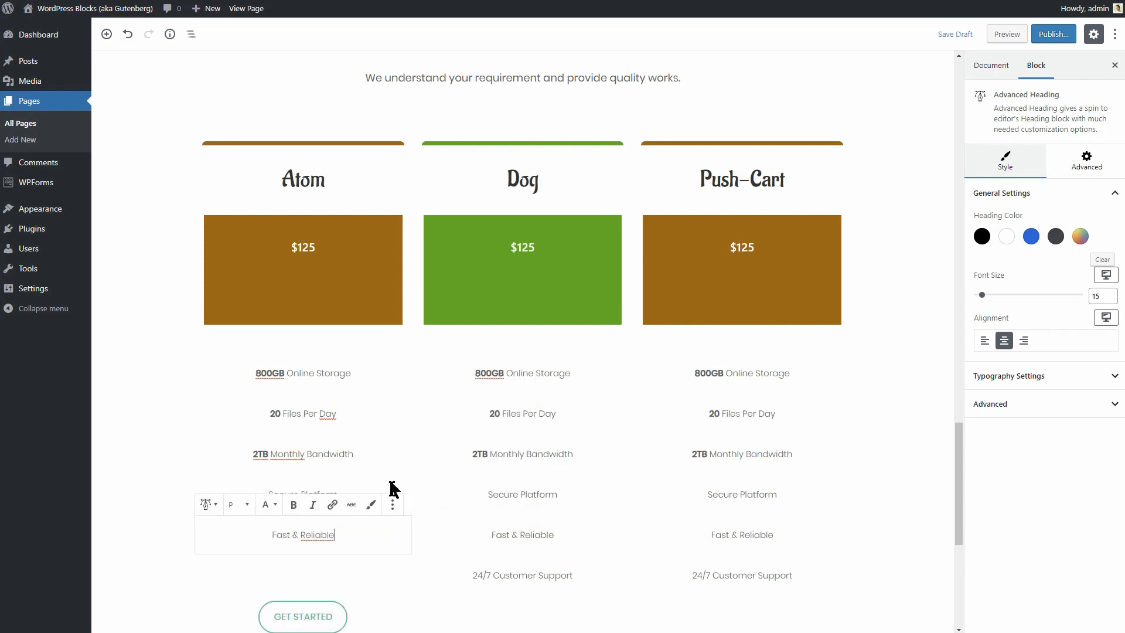
Retitle Atom's first two features as Wood Type and Shape Size.
{"action": "double_click", "coordinate": [258, 373]}
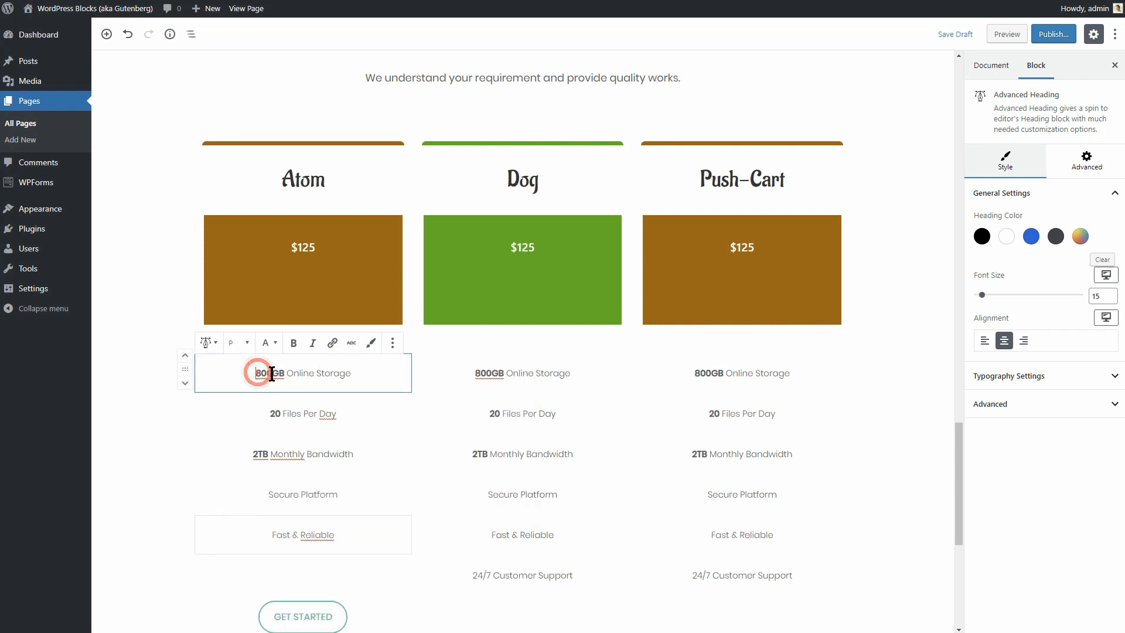
{"action": "type", "text": "Wood"}
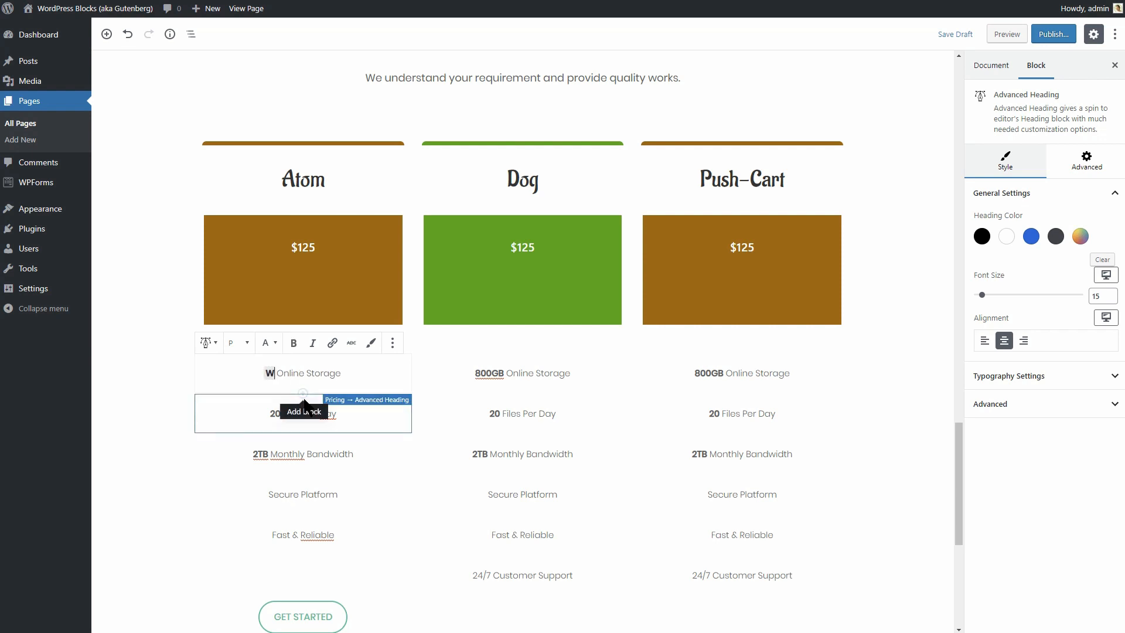
{"action": "key", "text": "shift+End"}
{"action": "type", "text": "Type"}
{"action": "double_click", "coordinate": [276, 413]}
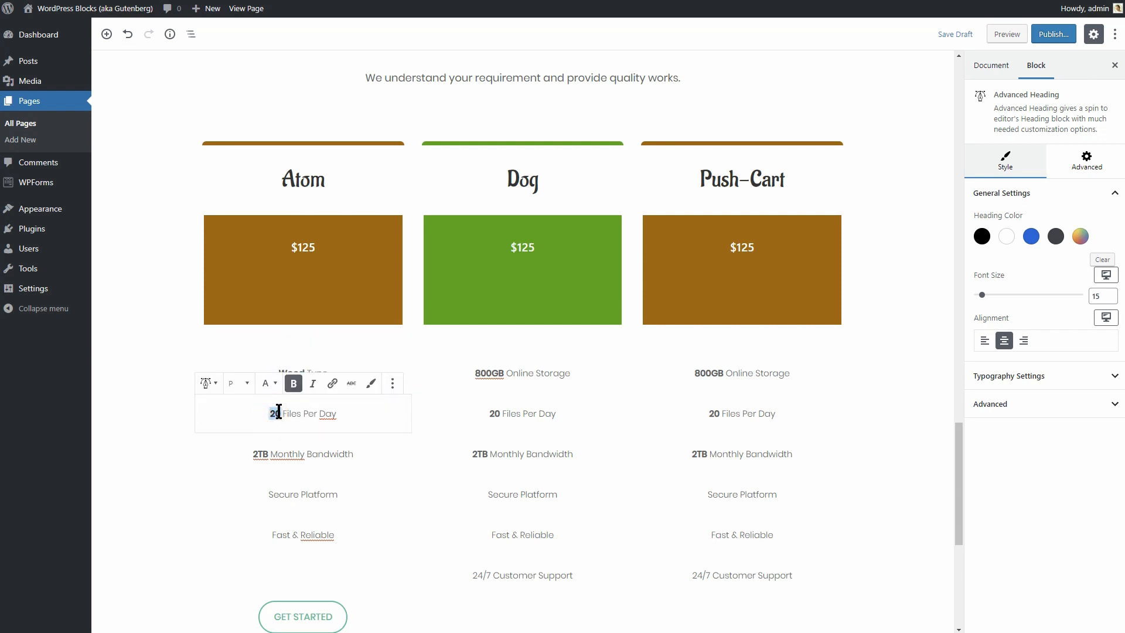
{"action": "type", "text": "Shape"}
{"action": "key", "text": "shift+End"}
{"action": "type", "text": "Size"}
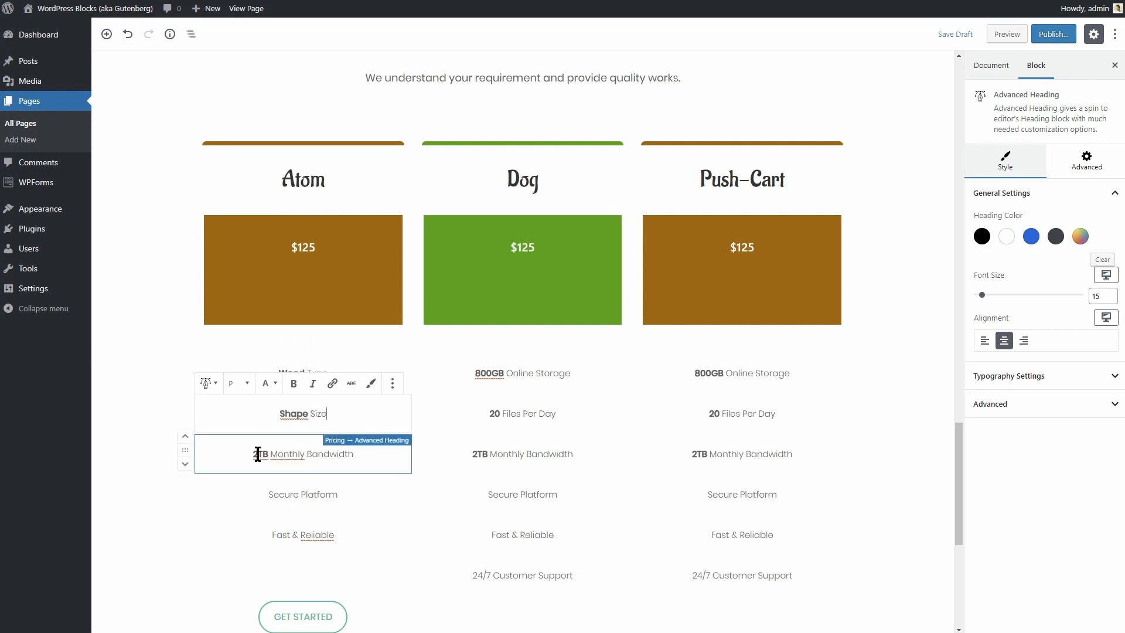
Retitle Atom's next features as Shape Color and Fast Delivery.
{"action": "double_click", "coordinate": [257, 454]}
{"action": "type", "text": "Shape"}
{"action": "key", "text": "shift+End"}
{"action": "type", "text": "Color"}
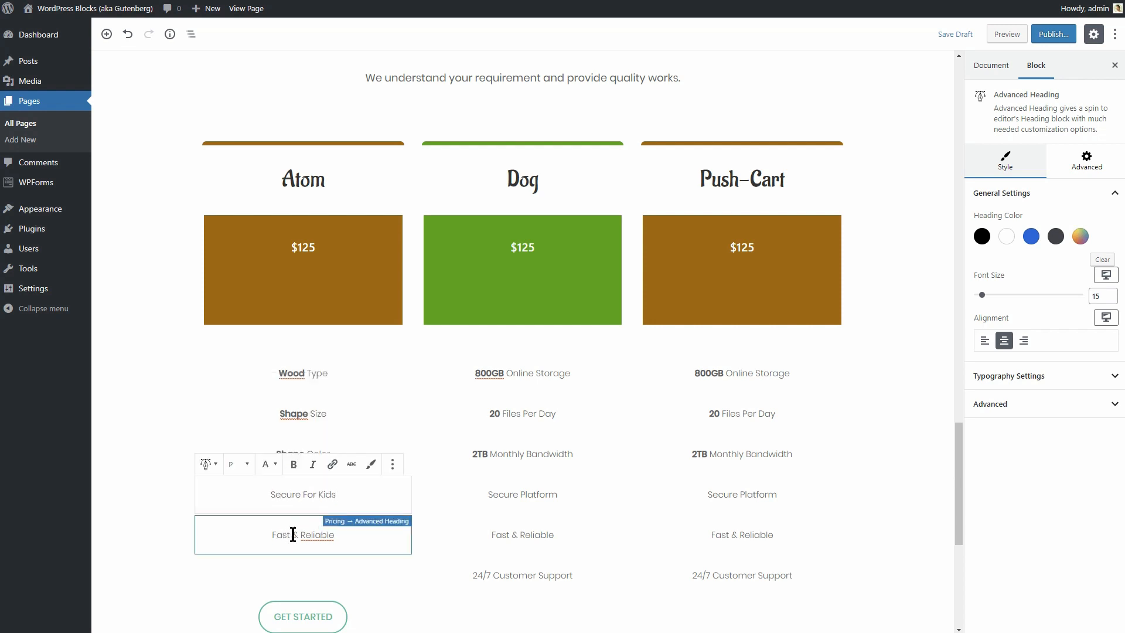
{"action": "left_click", "coordinate": [293, 534]}
{"action": "key", "text": "shift+End"}
{"action": "type", "text": "Delivery"}
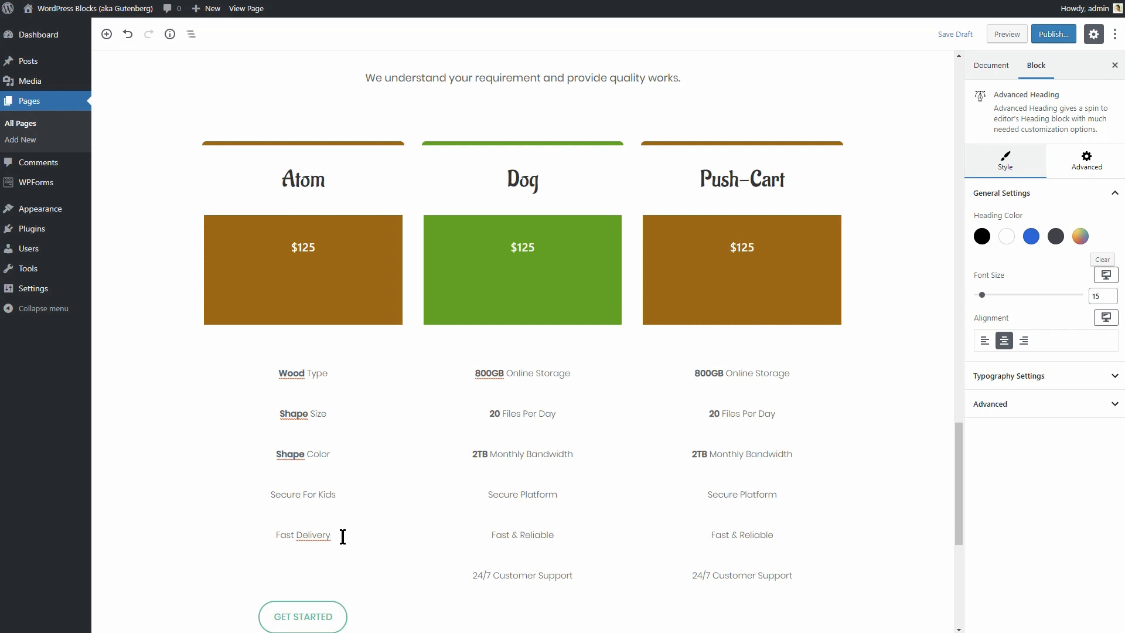
Remove the 24/7 Customer Support feature from the Dog and Push-Cart plans.
{"action": "left_click", "coordinate": [522, 575]}
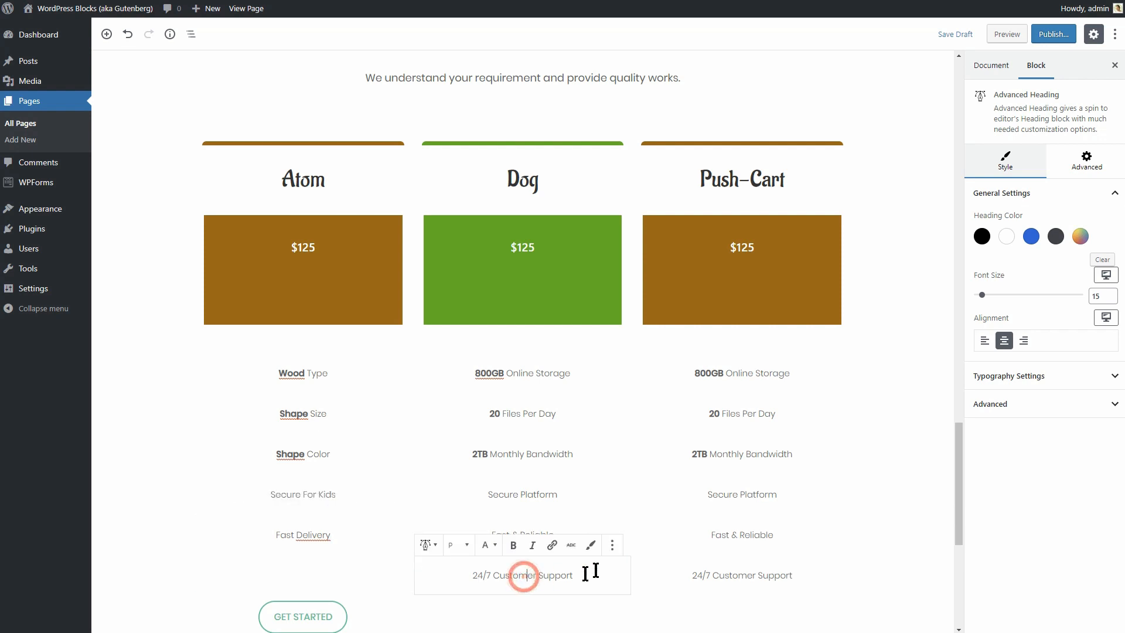
{"action": "left_click", "coordinate": [612, 546]}
{"action": "left_click", "coordinate": [639, 514]}
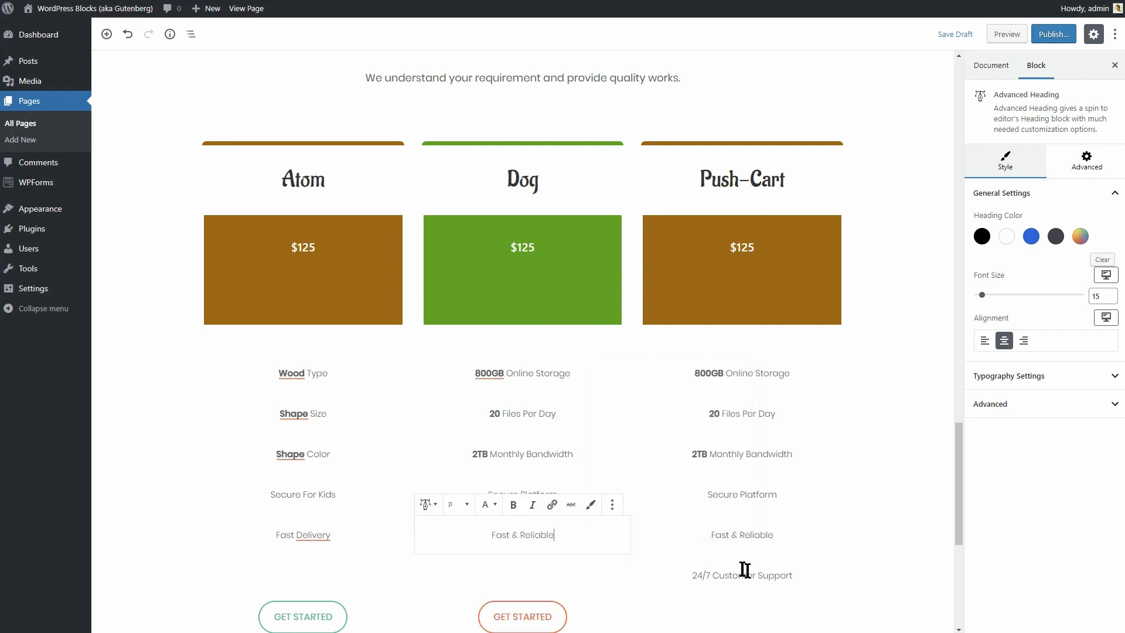
{"action": "left_click", "coordinate": [763, 575]}
{"action": "left_click", "coordinate": [831, 544]}
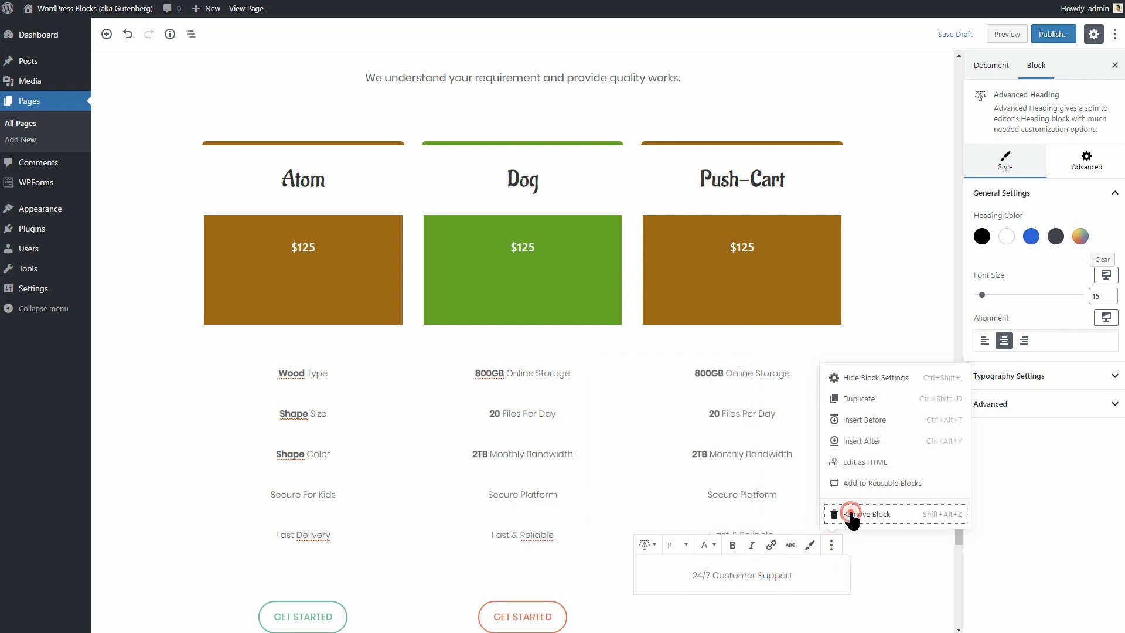
{"action": "left_click", "coordinate": [853, 585]}
{"action": "left_click", "coordinate": [343, 373]}
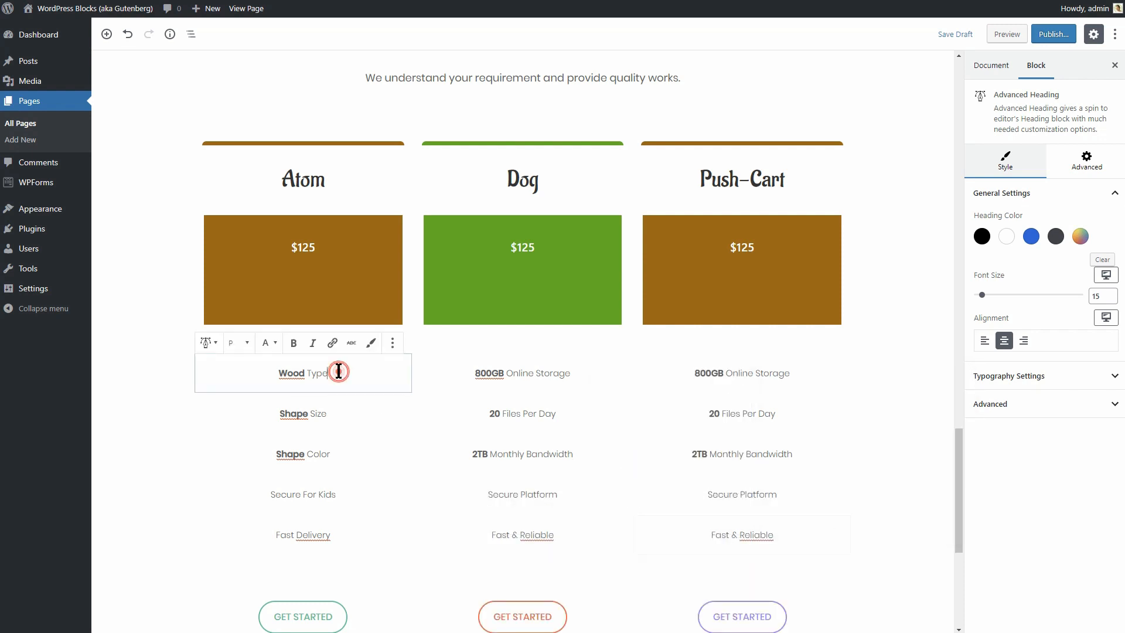
Copy Atom's Wood Type line to the top of Dog, replacing 800GB Online Storage.
{"action": "left_click", "coordinate": [390, 346]}
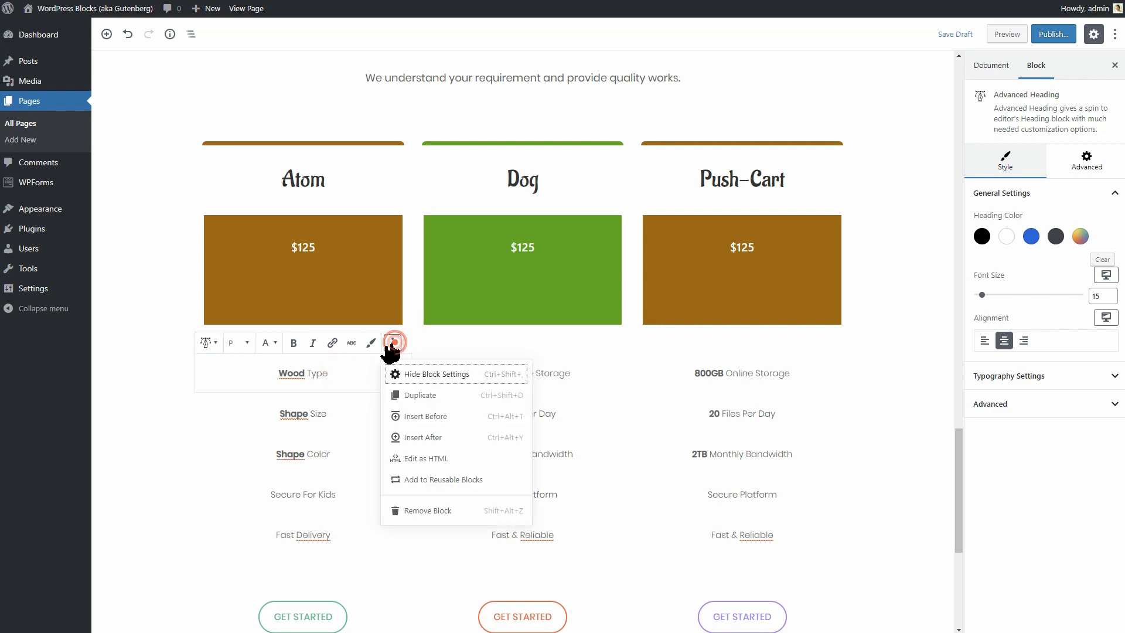
{"action": "left_click", "coordinate": [420, 396]}
{"action": "left_click_drag", "start_coordinate": [189, 411], "coordinate": [485, 378]}
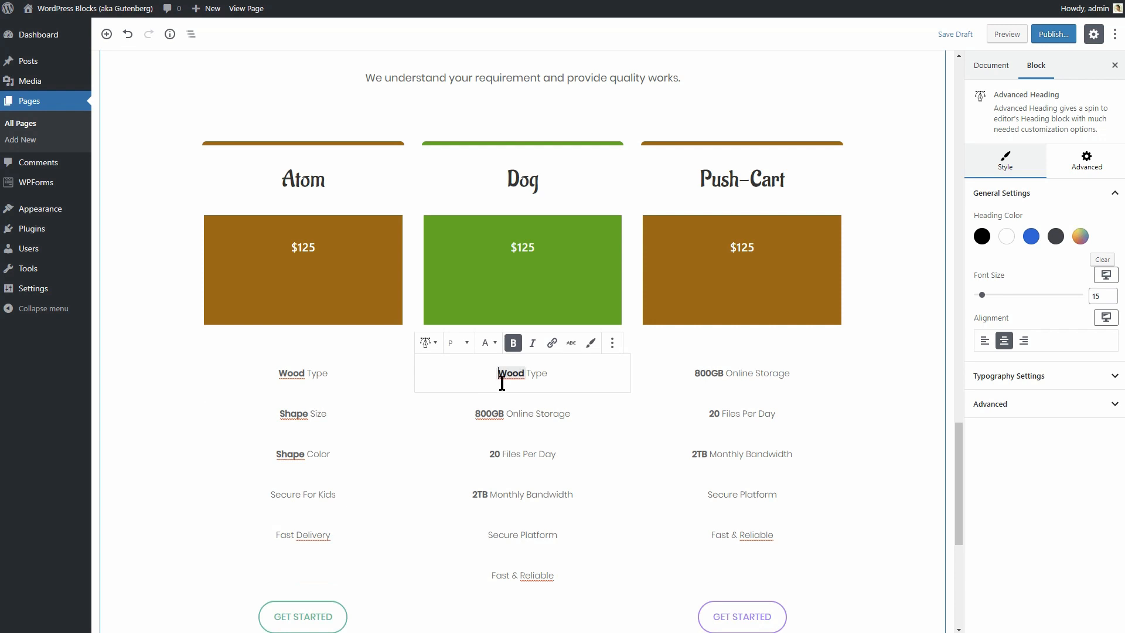
{"action": "left_click", "coordinate": [586, 413]}
{"action": "left_click", "coordinate": [611, 388]}
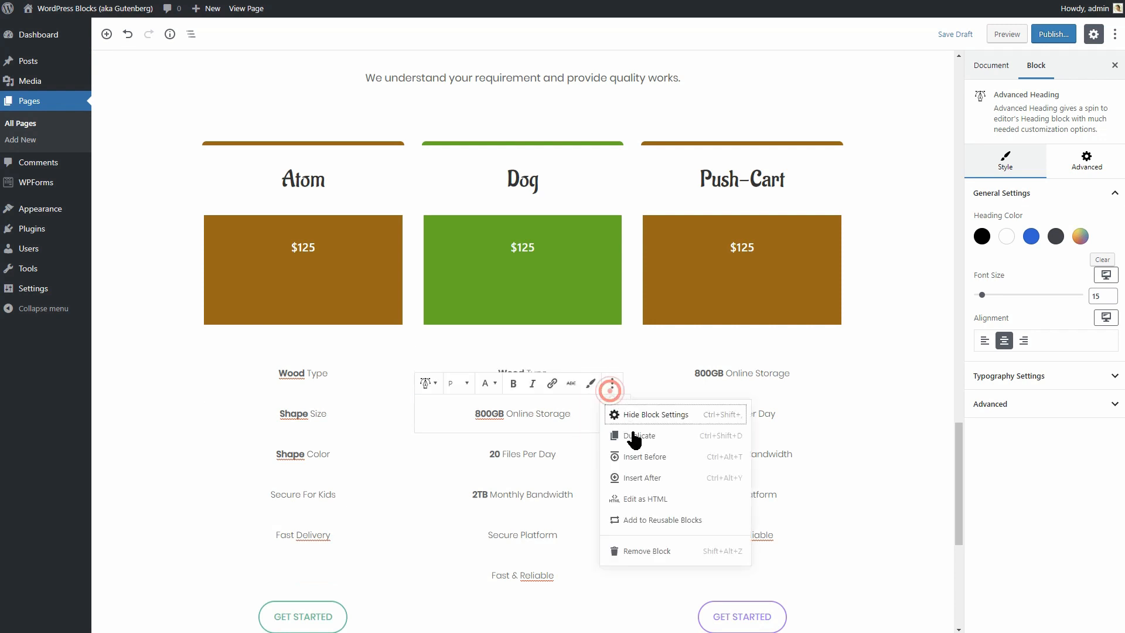
{"action": "left_click", "coordinate": [656, 548]}
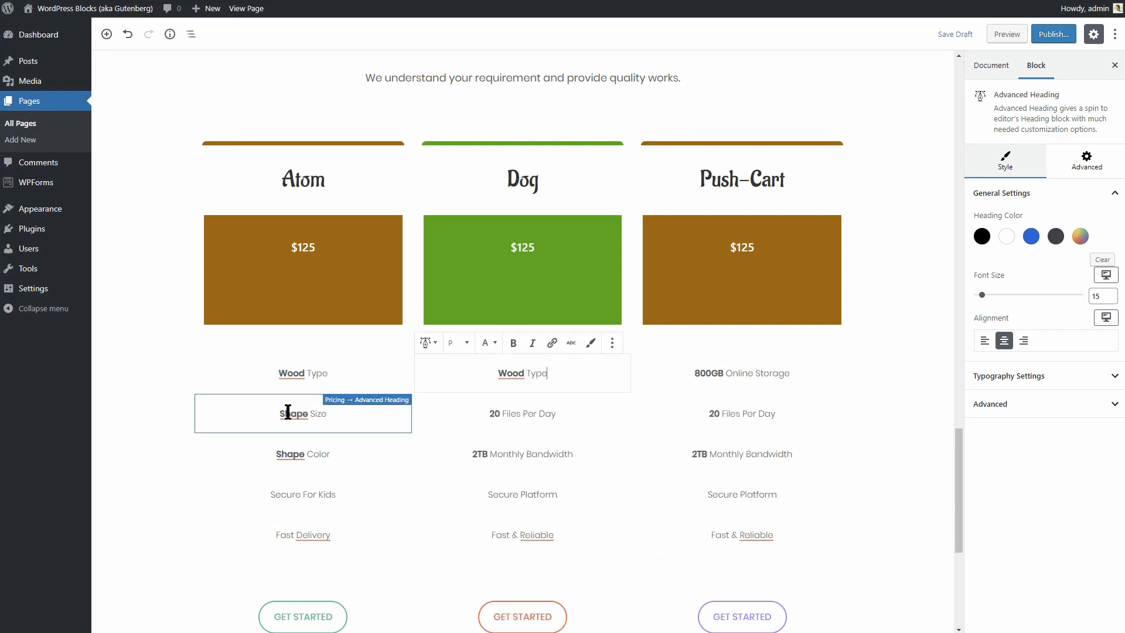
Replace Dog's 20 Files Per Day text with Atom's Shape Size.
{"action": "left_click_drag", "start_coordinate": [281, 411], "coordinate": [323, 412]}
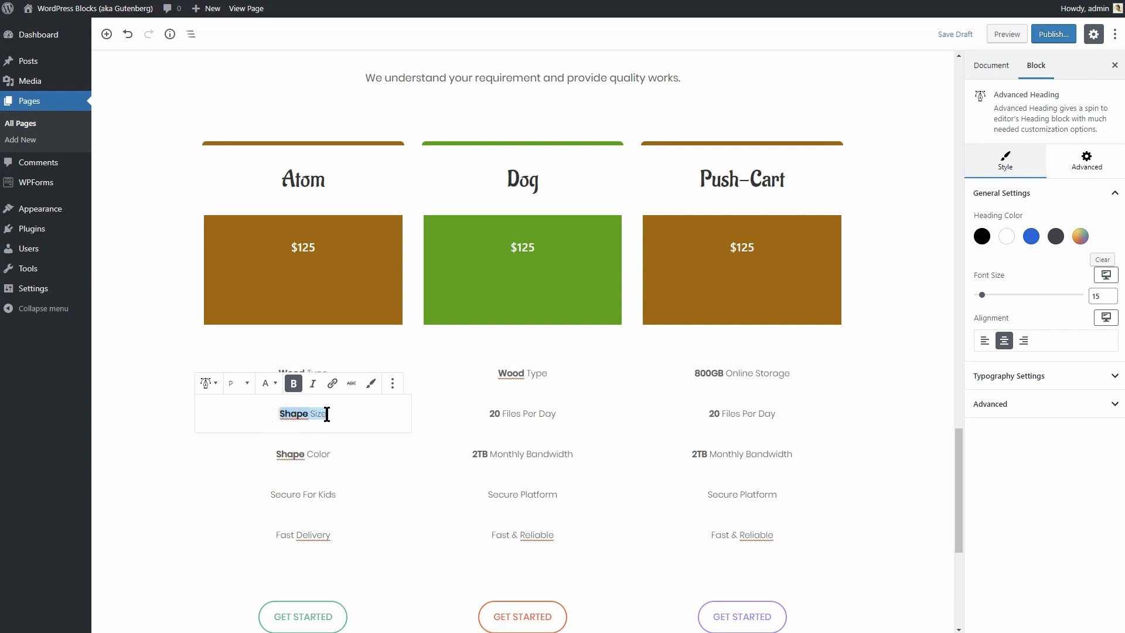
{"action": "left_click_drag", "start_coordinate": [489, 413], "coordinate": [559, 417]}
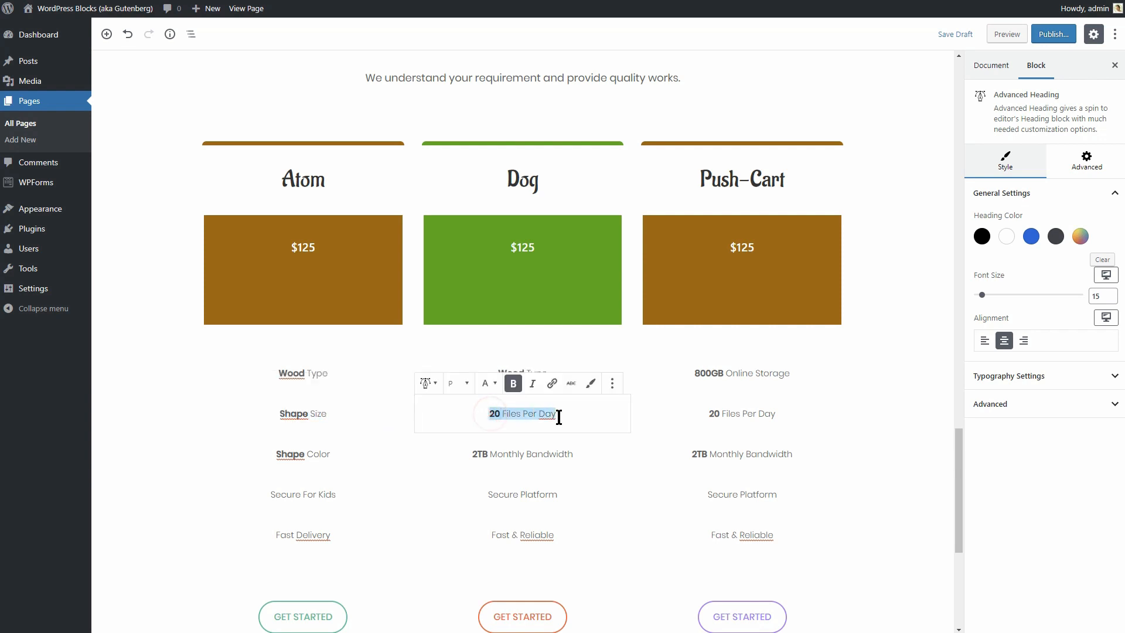
{"action": "type", "text": "Shape Size"}
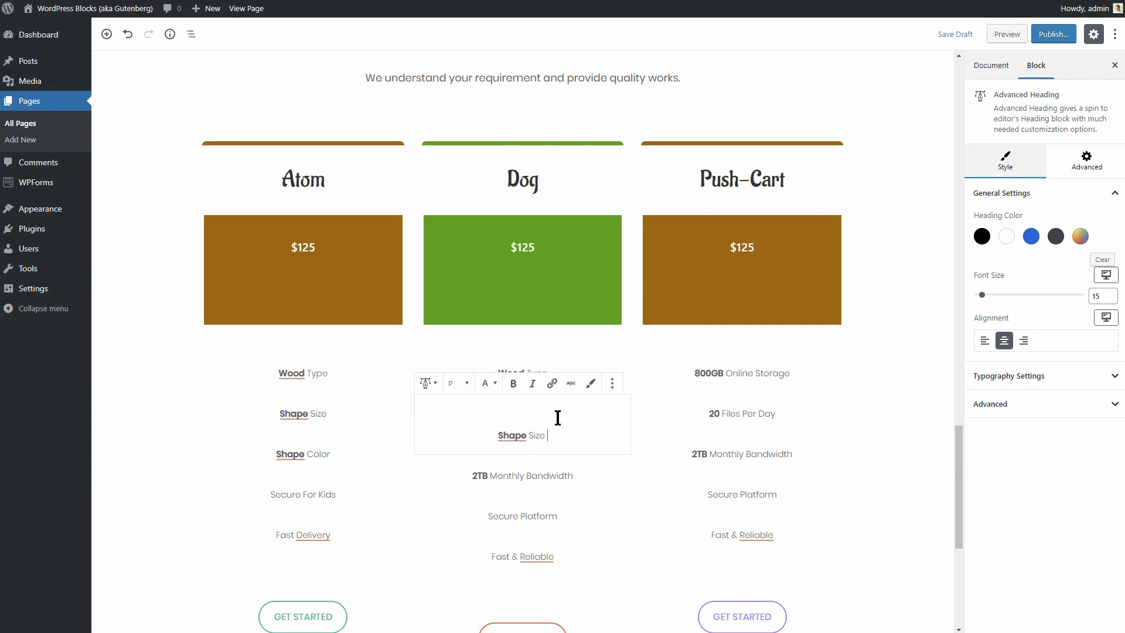
{"action": "double_click", "coordinate": [497, 438]}
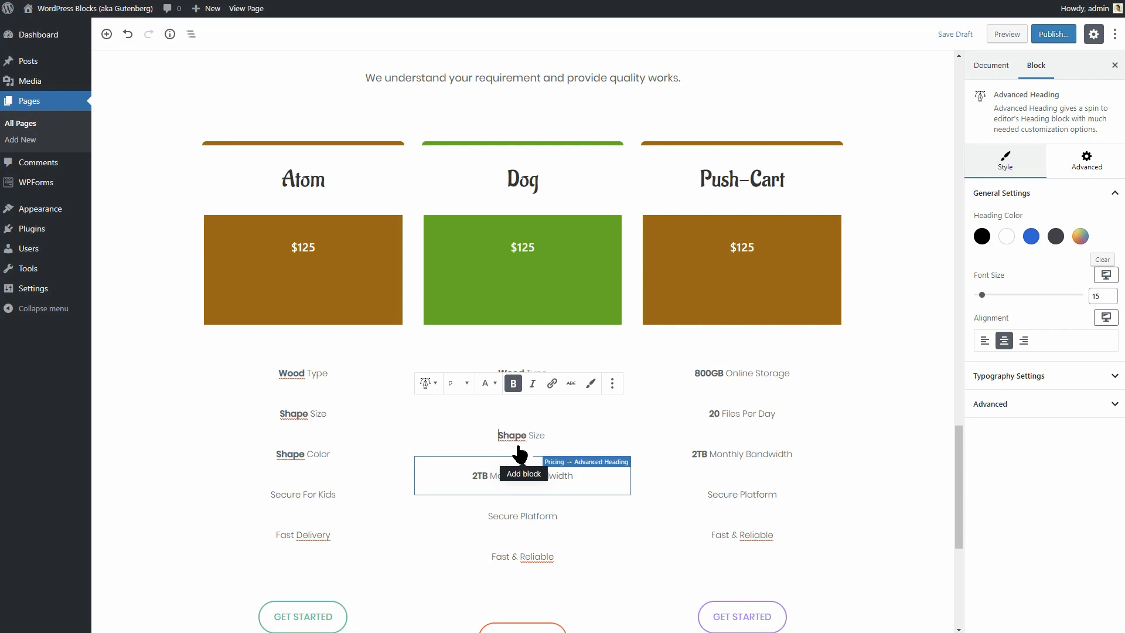
{"action": "left_click", "coordinate": [497, 435]}
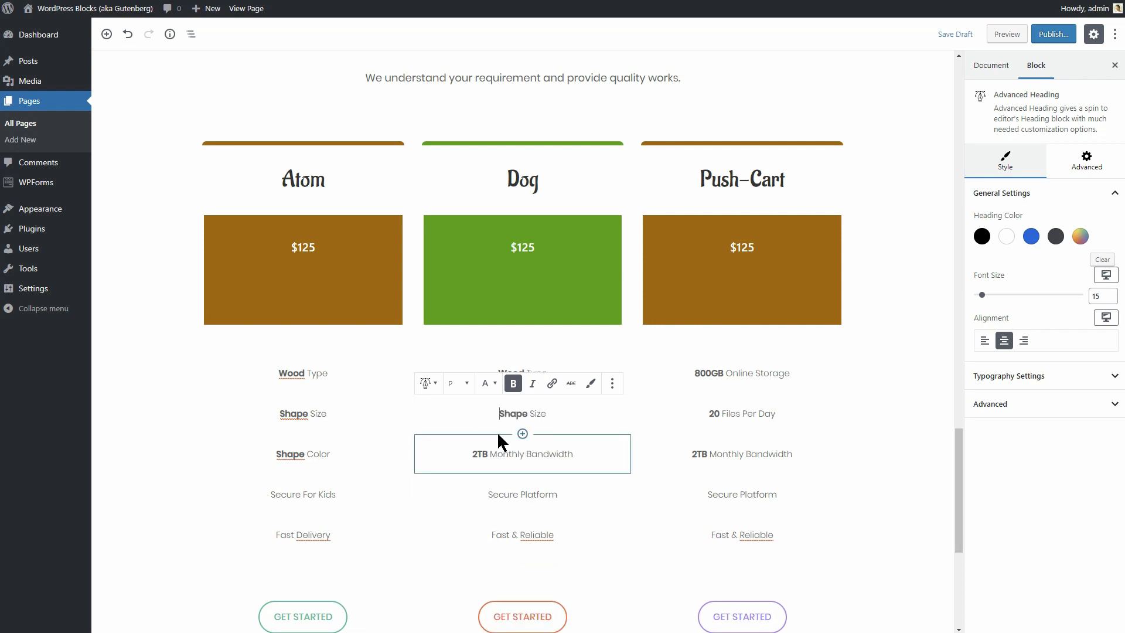
{"action": "left_click", "coordinate": [911, 497]}
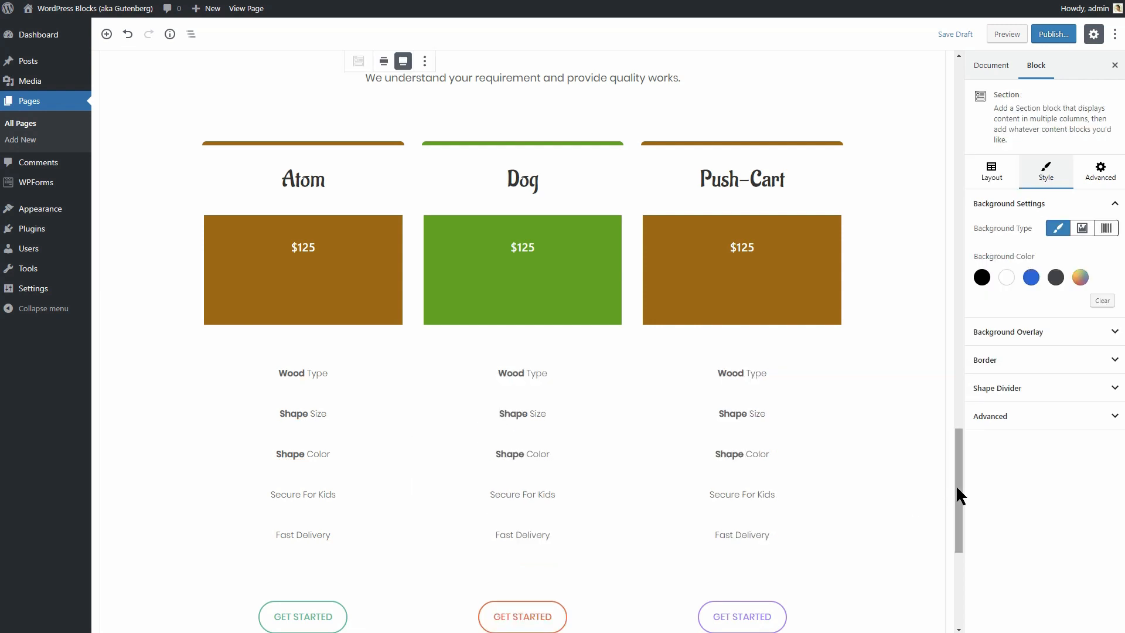
{"action": "mouse_move", "coordinate": [957, 488]}
{"action": "left_mouse_down"}
{"action": "mouse_move", "coordinate": [961, 538]}
{"action": "mouse_move", "coordinate": [963, 506]}
{"action": "left_mouse_up"}
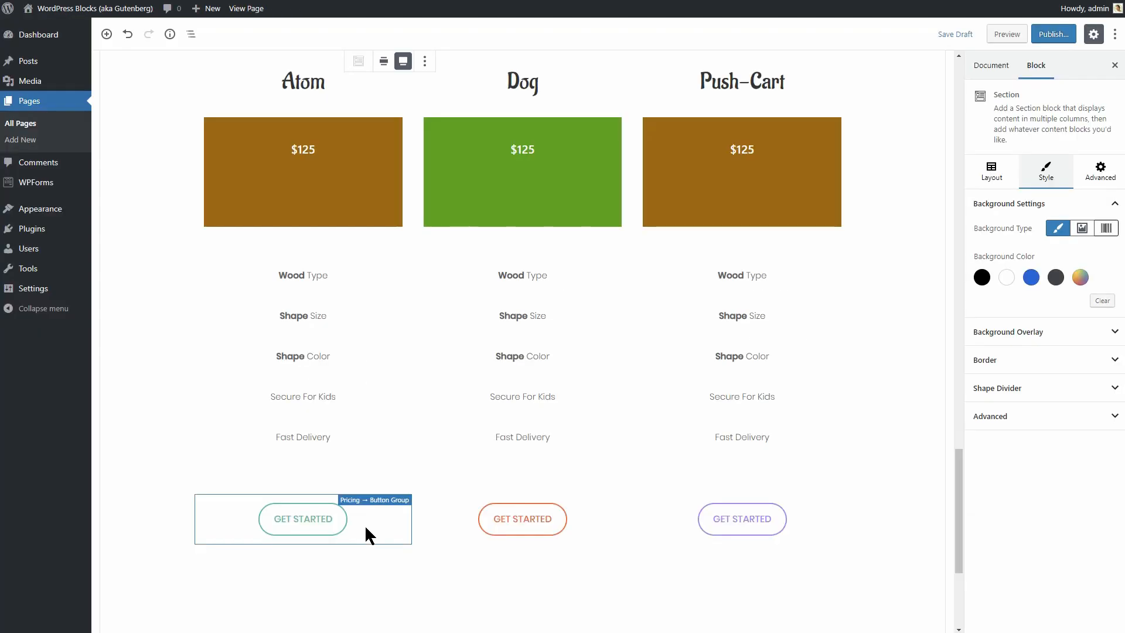
Copy the Atom column's brown background hex value #a36700.
{"action": "left_click", "coordinate": [364, 525]}
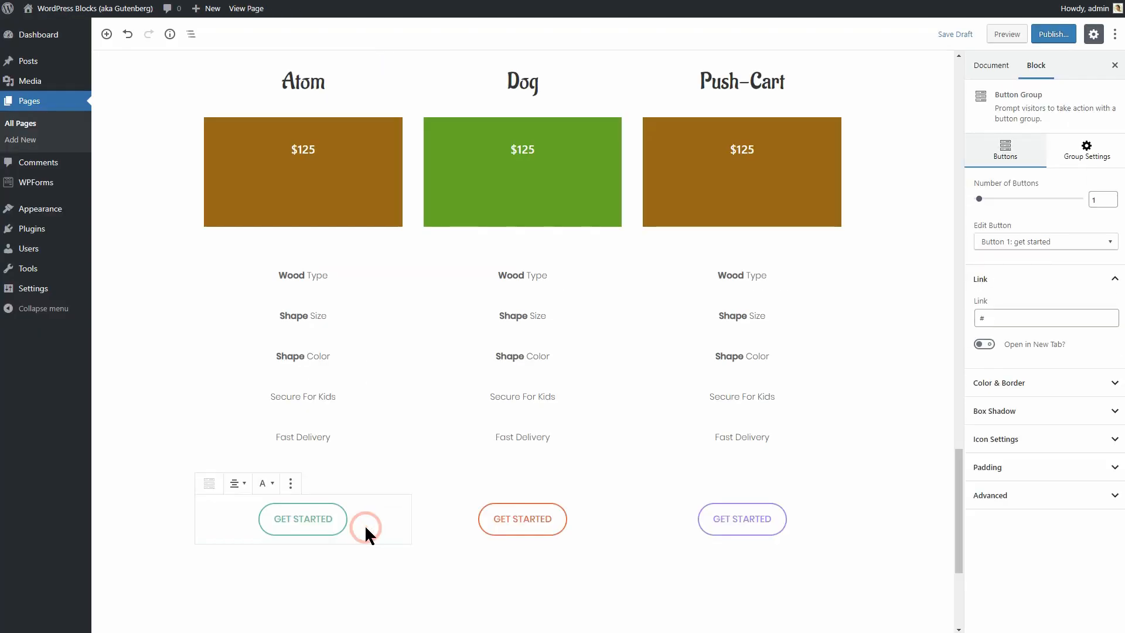
{"action": "left_click", "coordinate": [1046, 391]}
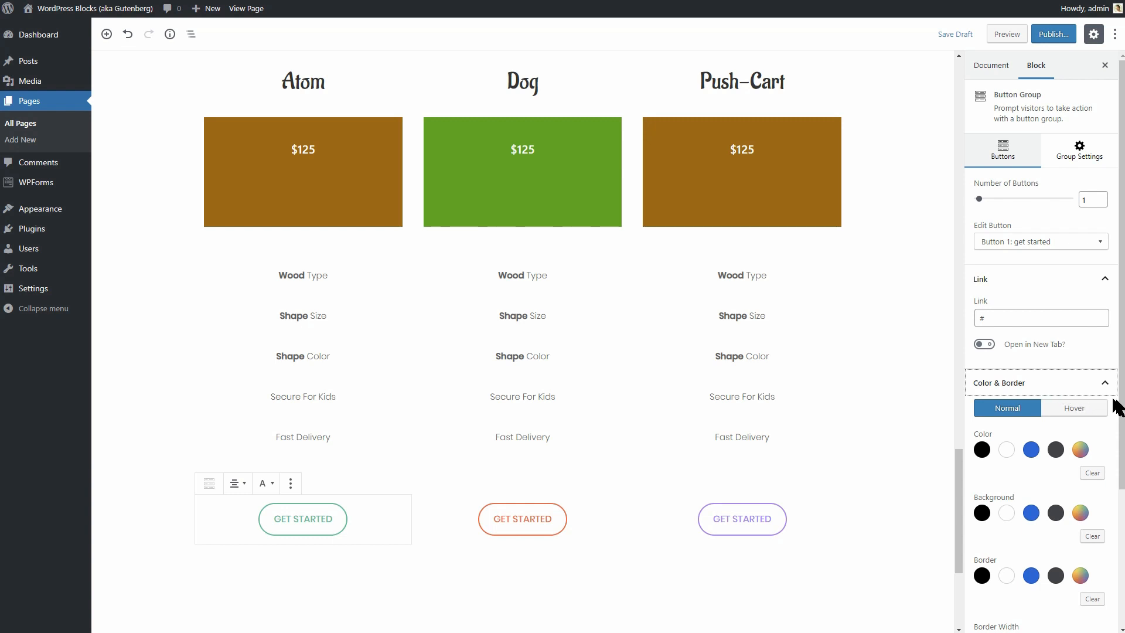
{"action": "left_click", "coordinate": [396, 115]}
{"action": "left_click", "coordinate": [1079, 256]}
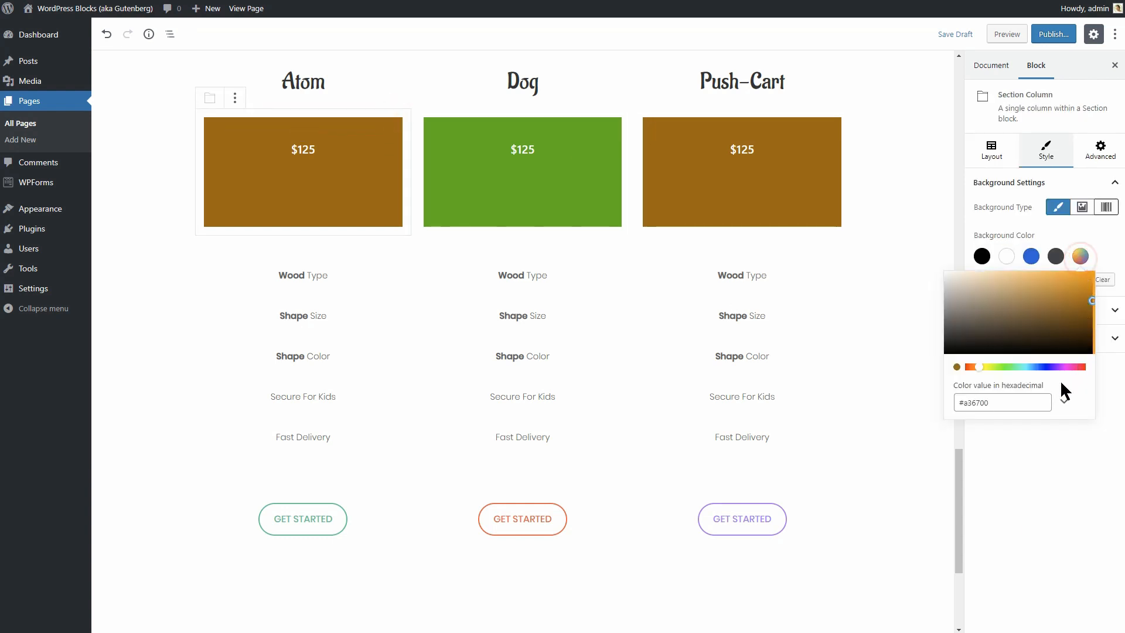
{"action": "left_click_drag", "start_coordinate": [962, 400], "coordinate": [996, 400]}
{"action": "right_click", "coordinate": [974, 403]}
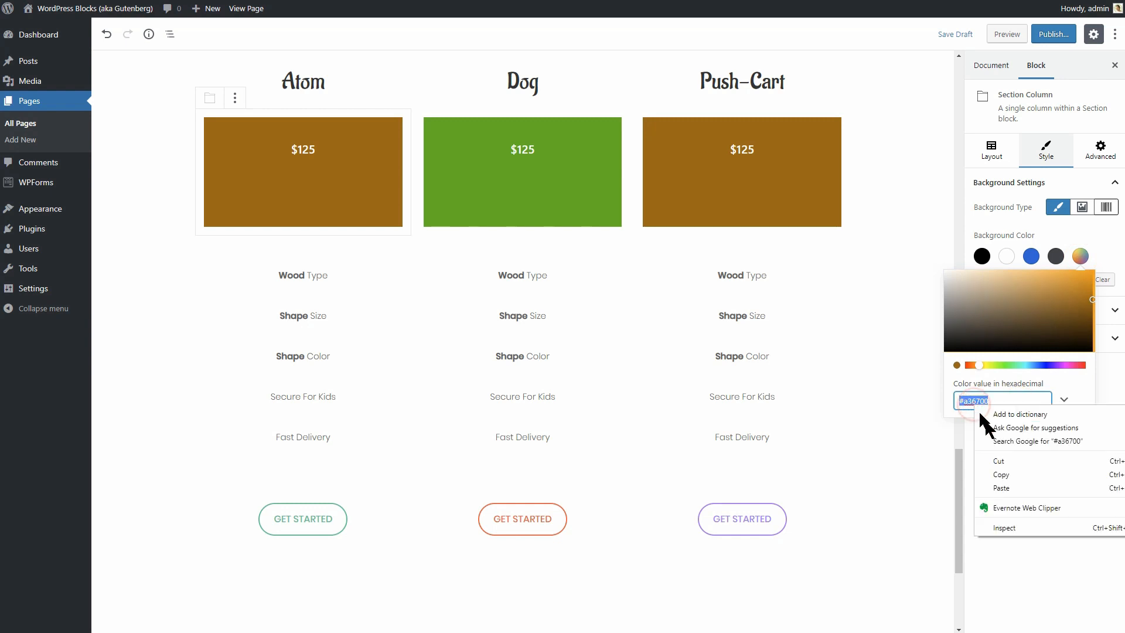
{"action": "left_click", "coordinate": [1017, 473]}
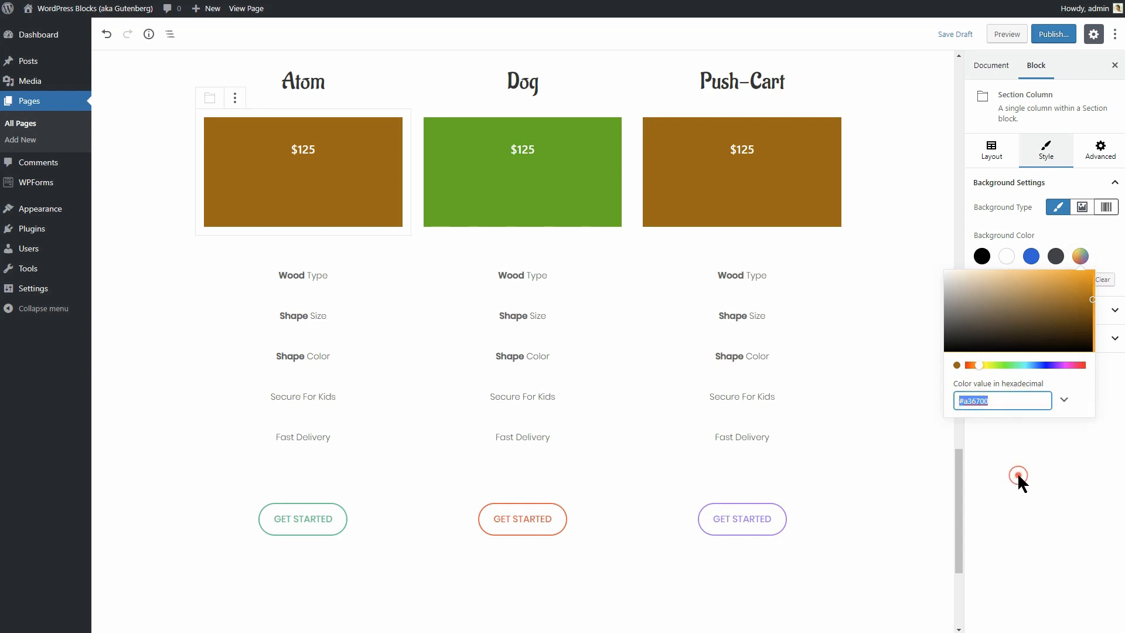
Set the Atom GET STARTED button's text and border colours to brown #a36700.
{"action": "left_click", "coordinate": [383, 526]}
{"action": "left_click", "coordinate": [1052, 383]}
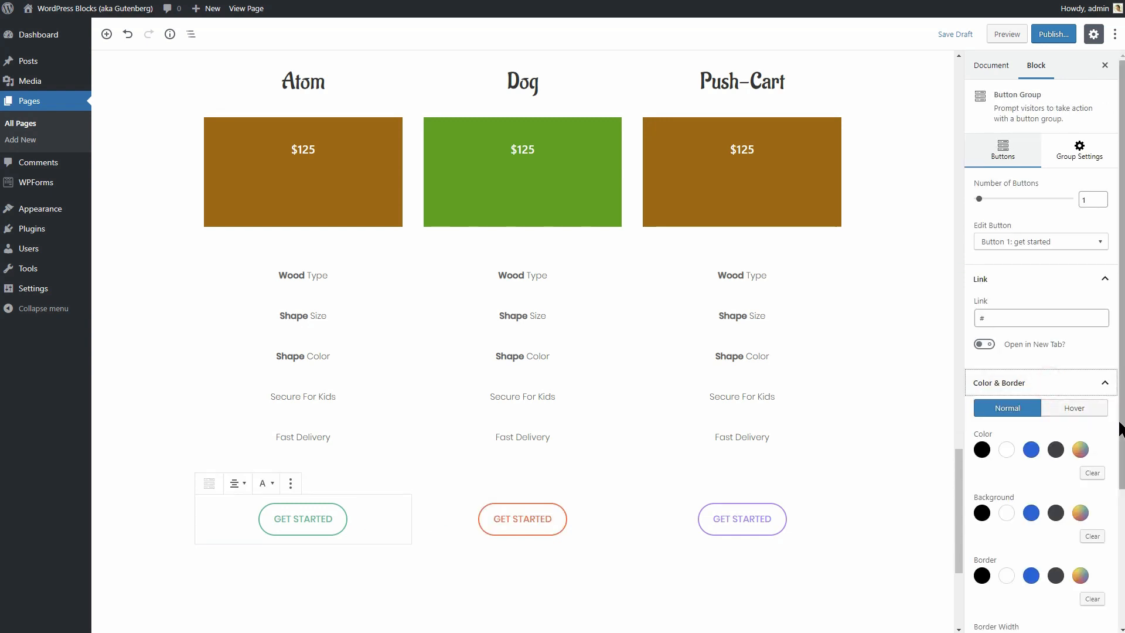
{"action": "scroll", "coordinate": [1101, 422], "scroll_direction": "down", "scroll_amount": 3}
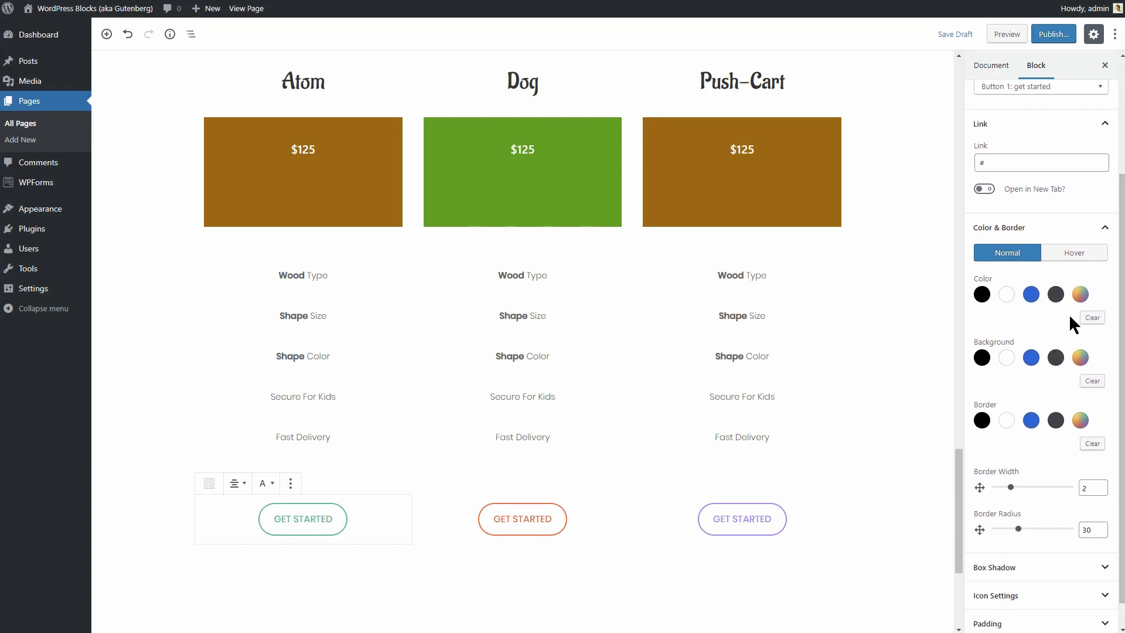
{"action": "left_click", "coordinate": [1081, 296]}
{"action": "left_click_drag", "start_coordinate": [1002, 441], "coordinate": [947, 440]}
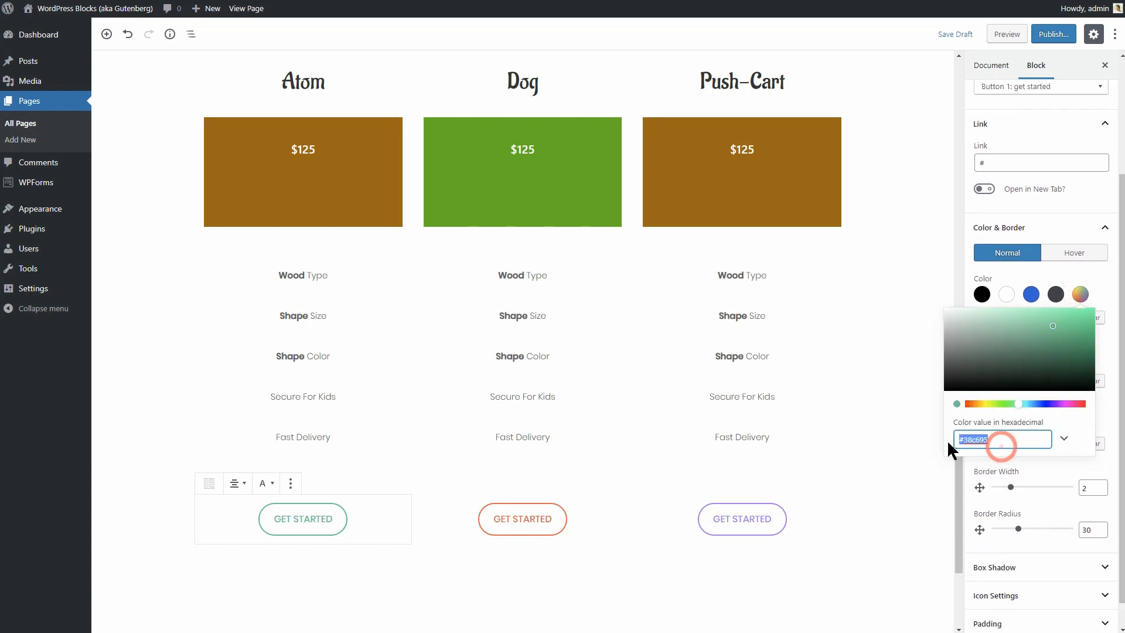
{"action": "key", "text": "ctrl+v"}
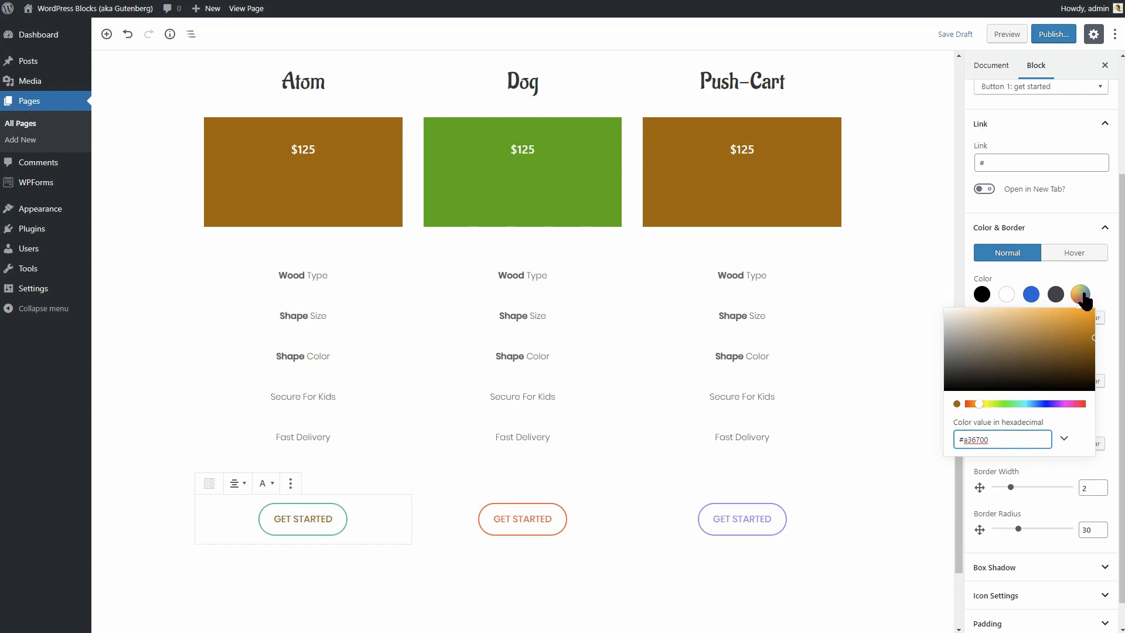
{"action": "left_click", "coordinate": [1081, 296]}
{"action": "left_click", "coordinate": [1080, 422]}
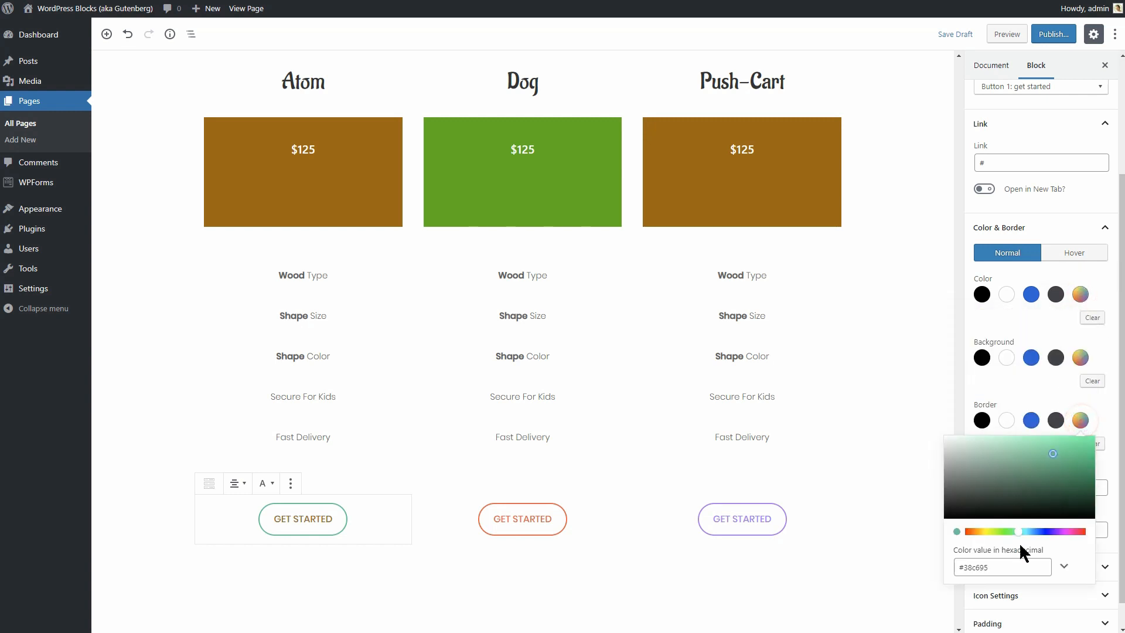
{"action": "left_click_drag", "start_coordinate": [991, 566], "coordinate": [941, 569]}
{"action": "key", "text": "ctrl+v"}
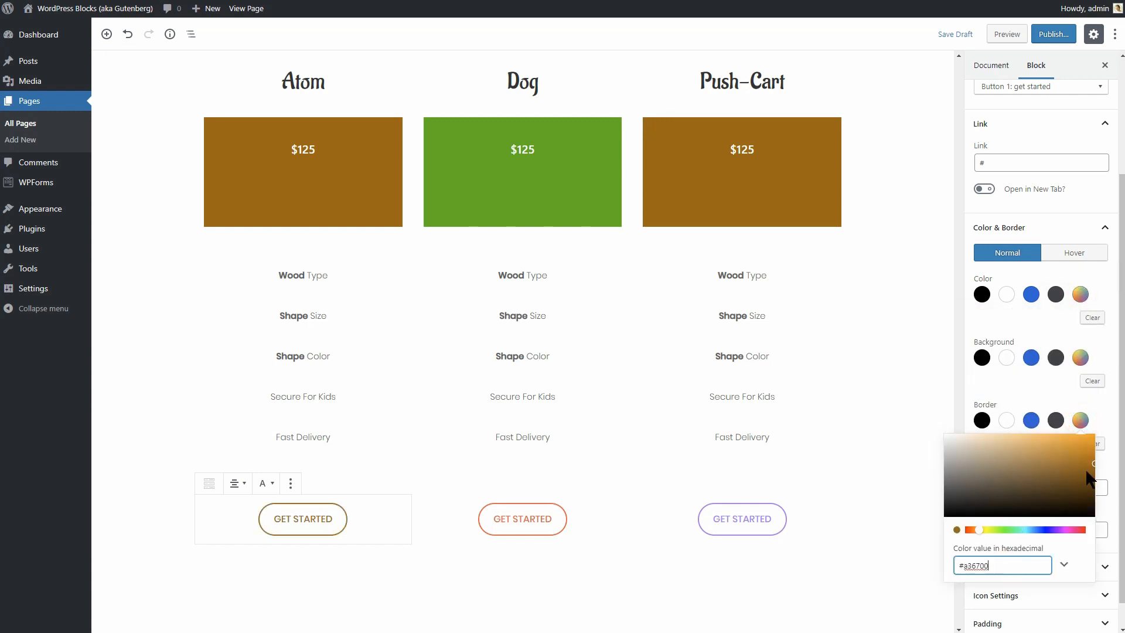
{"action": "left_click", "coordinate": [1081, 421]}
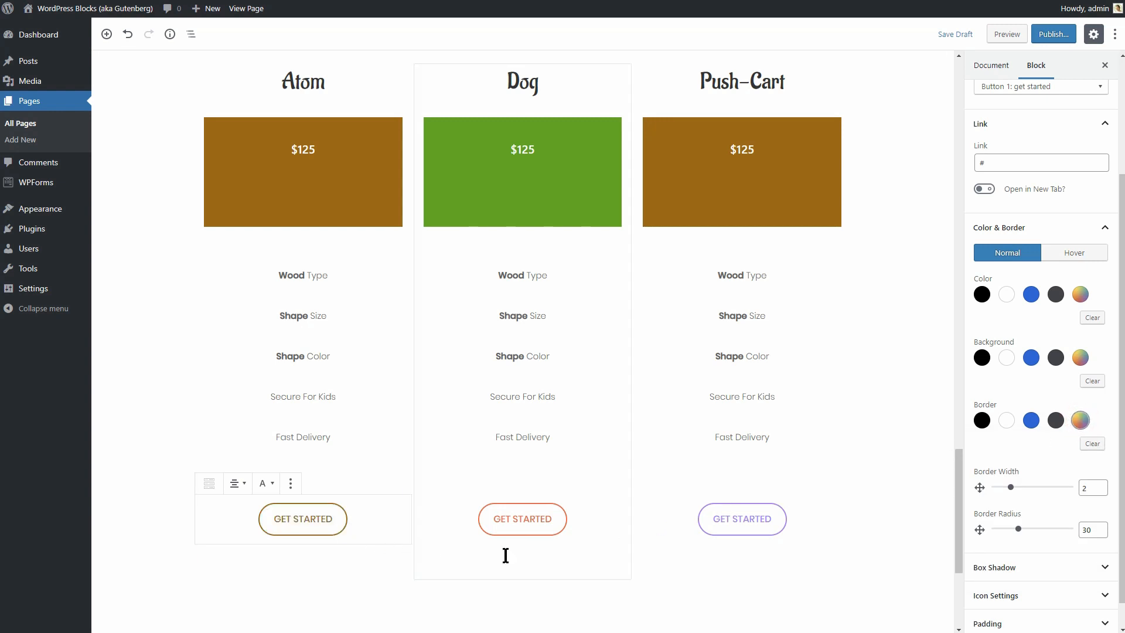
Set the button's hover background colour to #a36700.
{"action": "left_click", "coordinate": [1074, 253]}
{"action": "left_click", "coordinate": [1080, 358]}
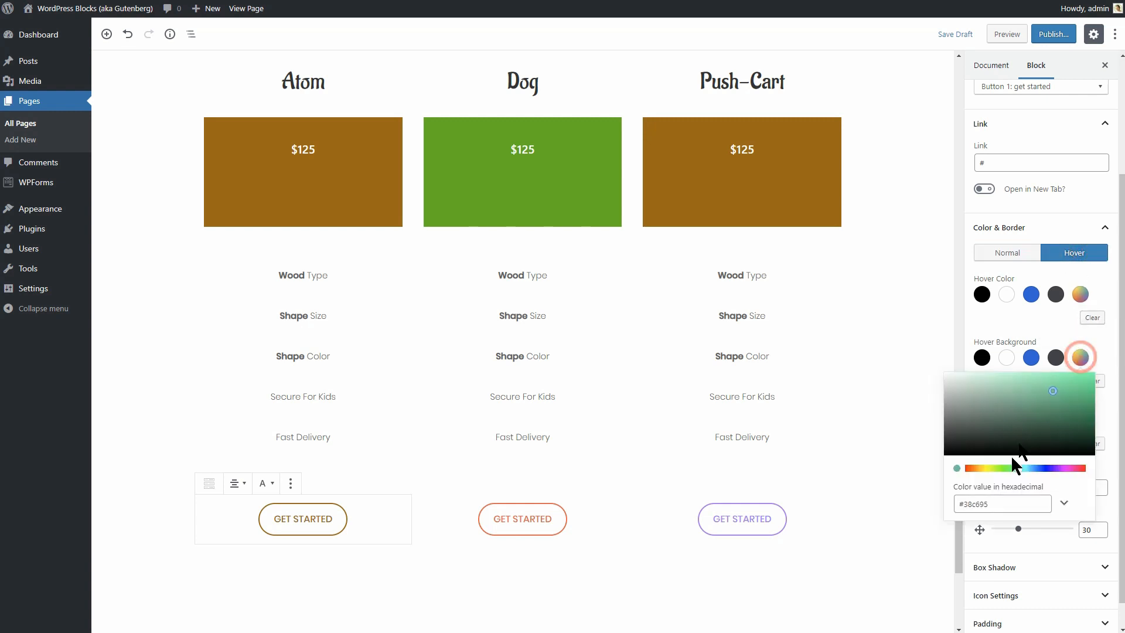
{"action": "left_click", "coordinate": [1006, 503]}
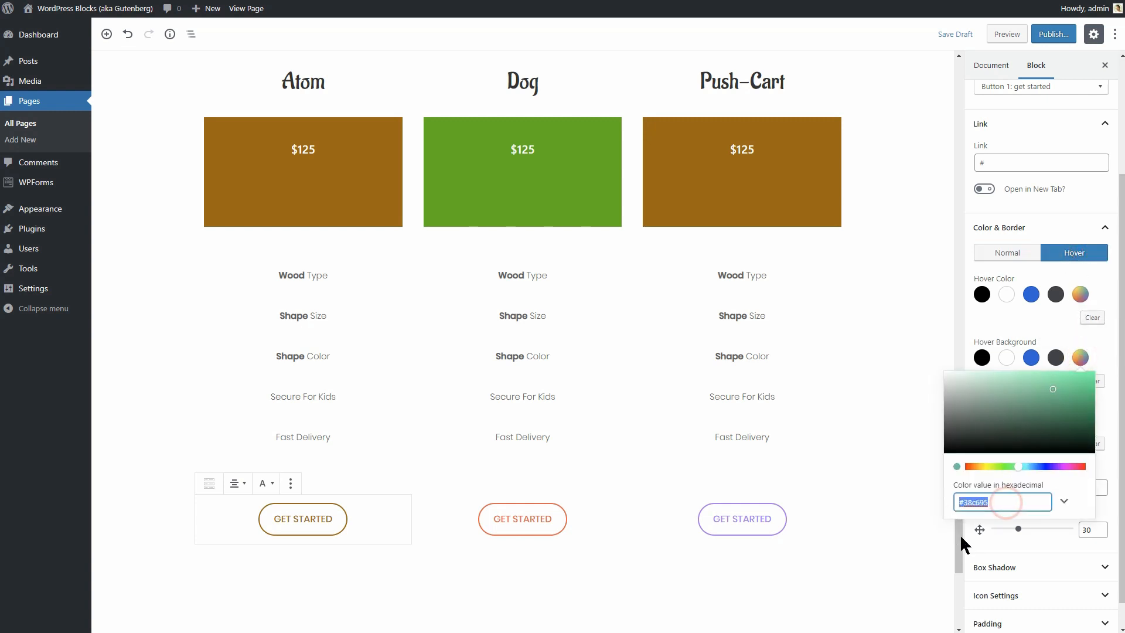
{"action": "key", "text": "ctrl+v"}
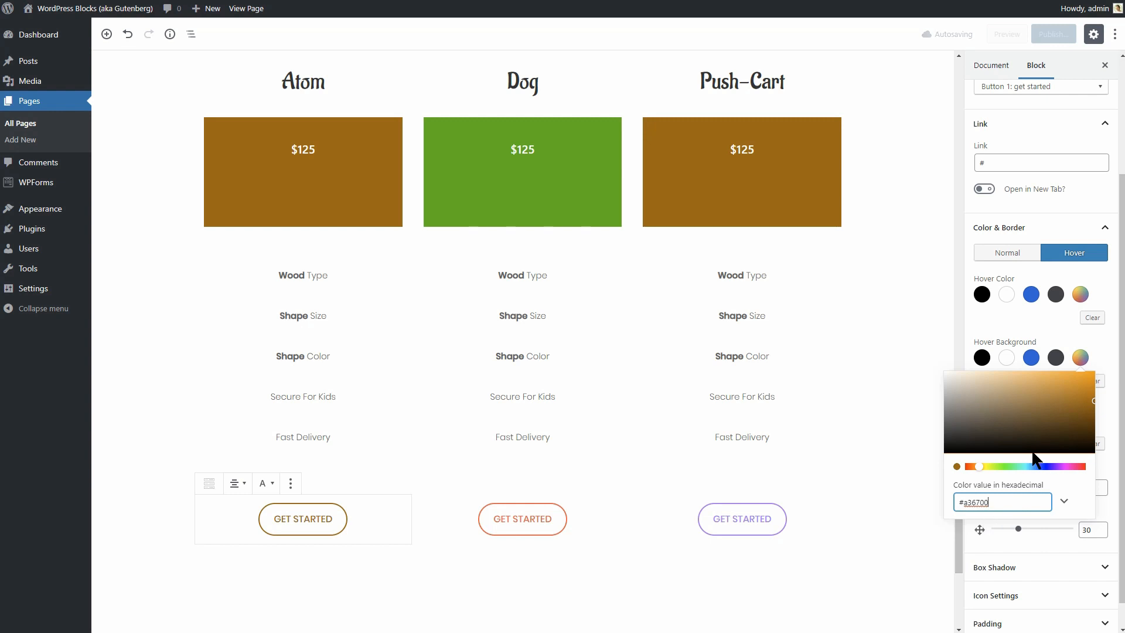
{"action": "left_click", "coordinate": [1082, 255]}
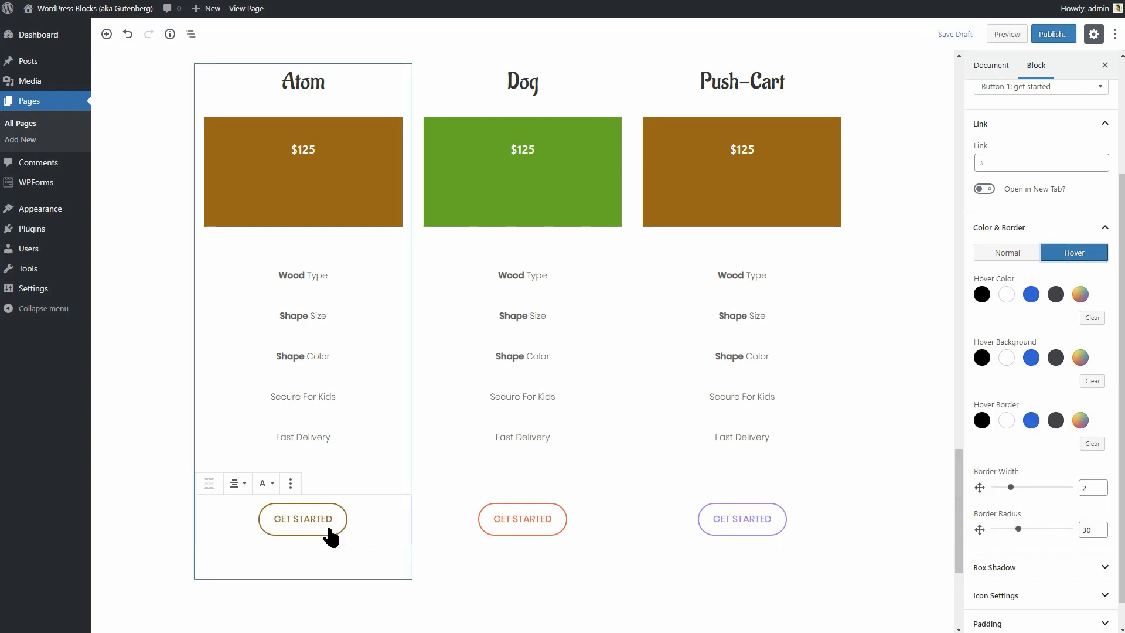
Copy the Dog column's green background hex value #44b100.
{"action": "left_click", "coordinate": [578, 518]}
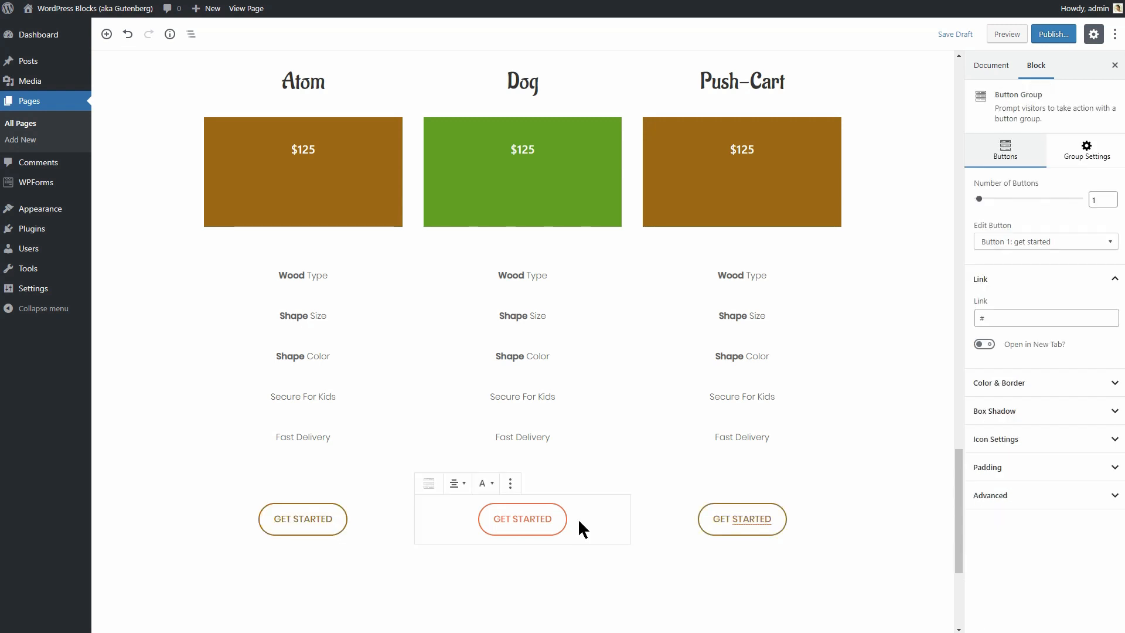
{"action": "left_click", "coordinate": [611, 113]}
{"action": "left_click", "coordinate": [1080, 257]}
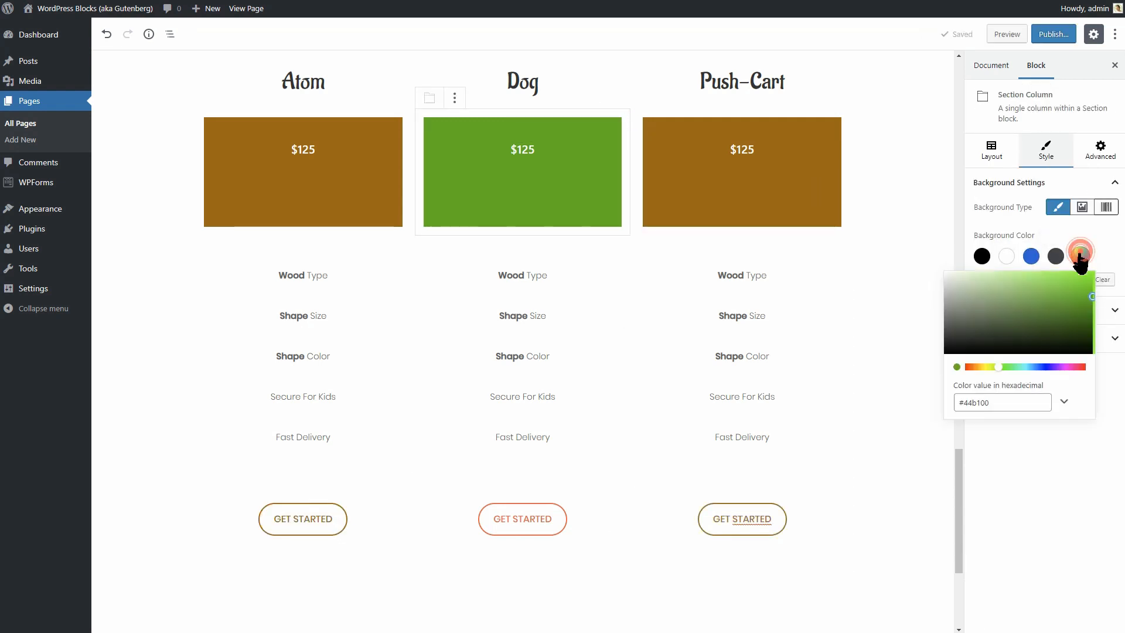
{"action": "left_click_drag", "start_coordinate": [1008, 399], "coordinate": [947, 404]}
{"action": "right_click", "coordinate": [986, 403]}
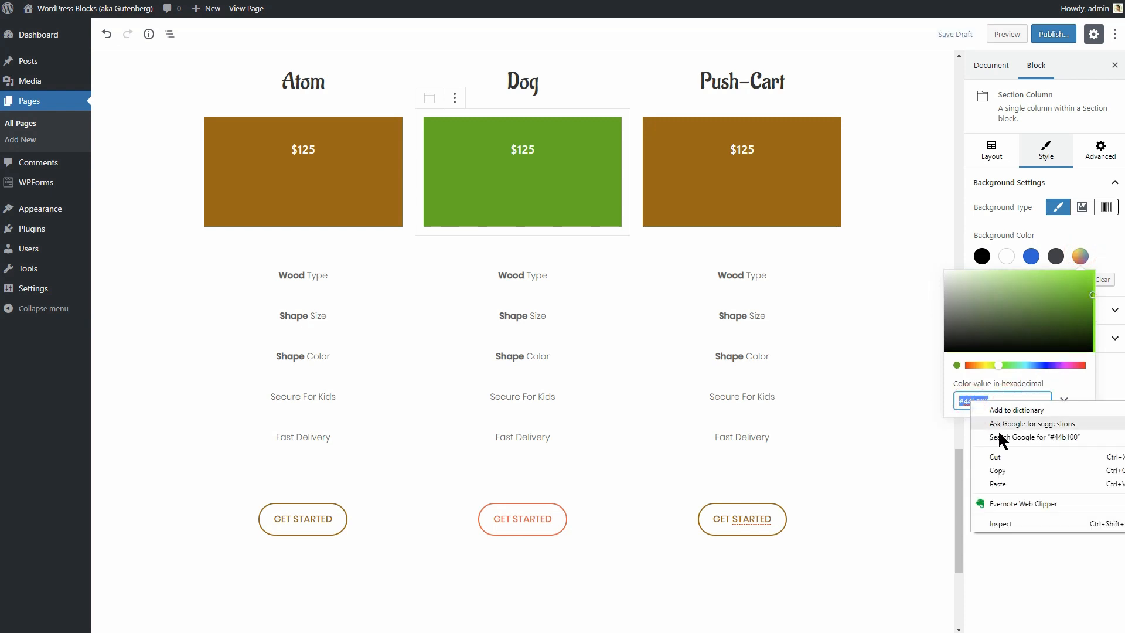
{"action": "left_click", "coordinate": [1010, 466]}
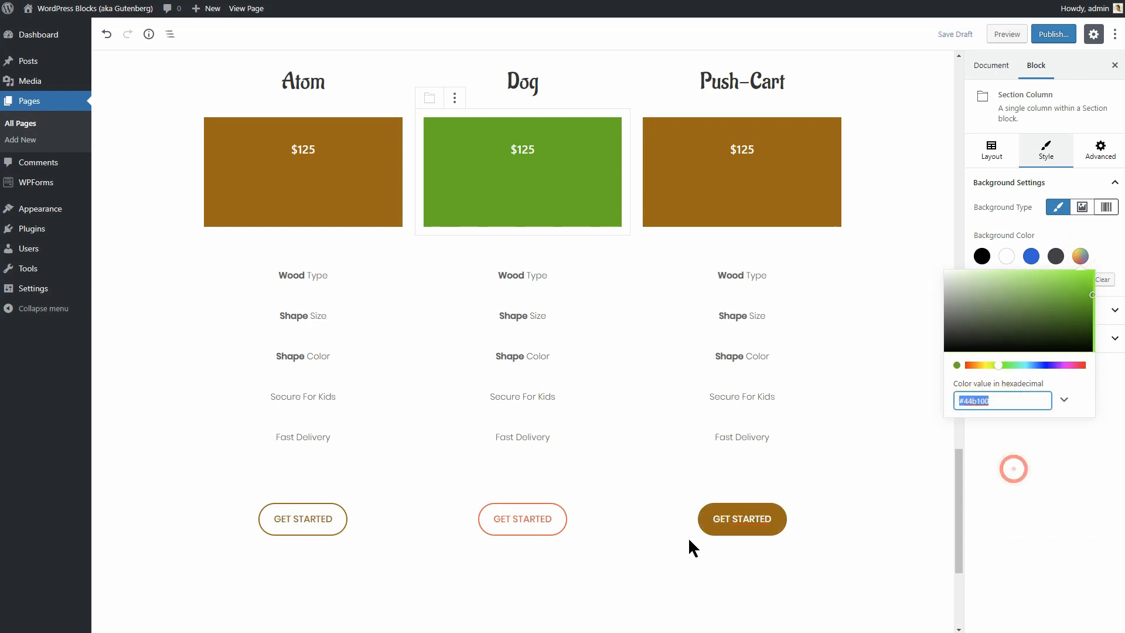
Set the Dog button's text and border colours to green #44b100.
{"action": "left_click", "coordinate": [605, 512]}
{"action": "left_click", "coordinate": [1053, 387]}
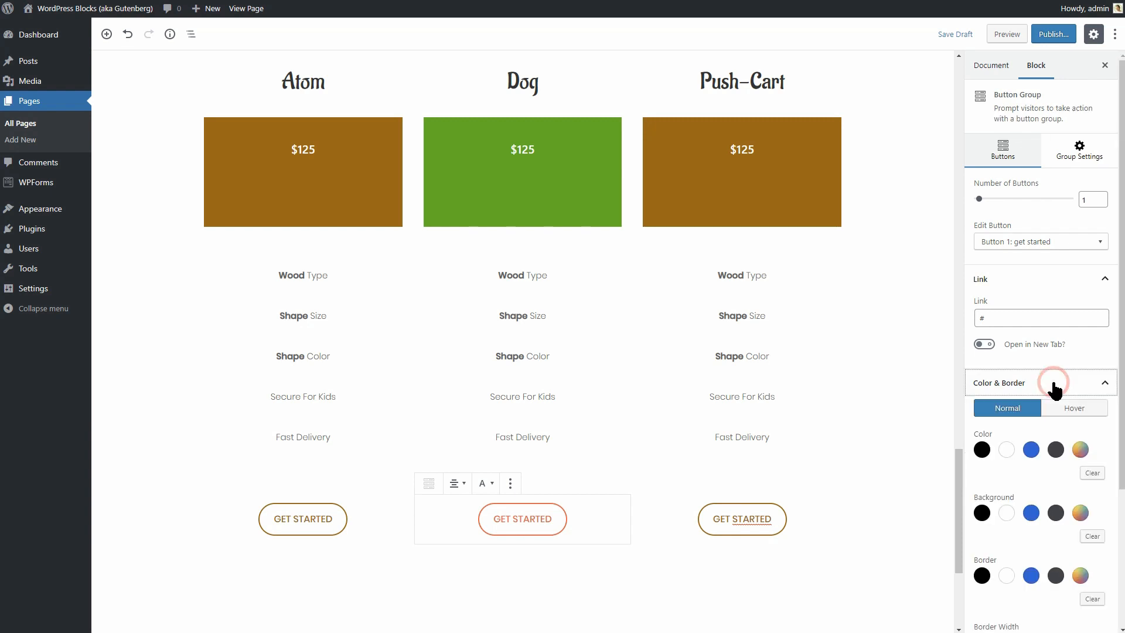
{"action": "left_click", "coordinate": [1081, 451]}
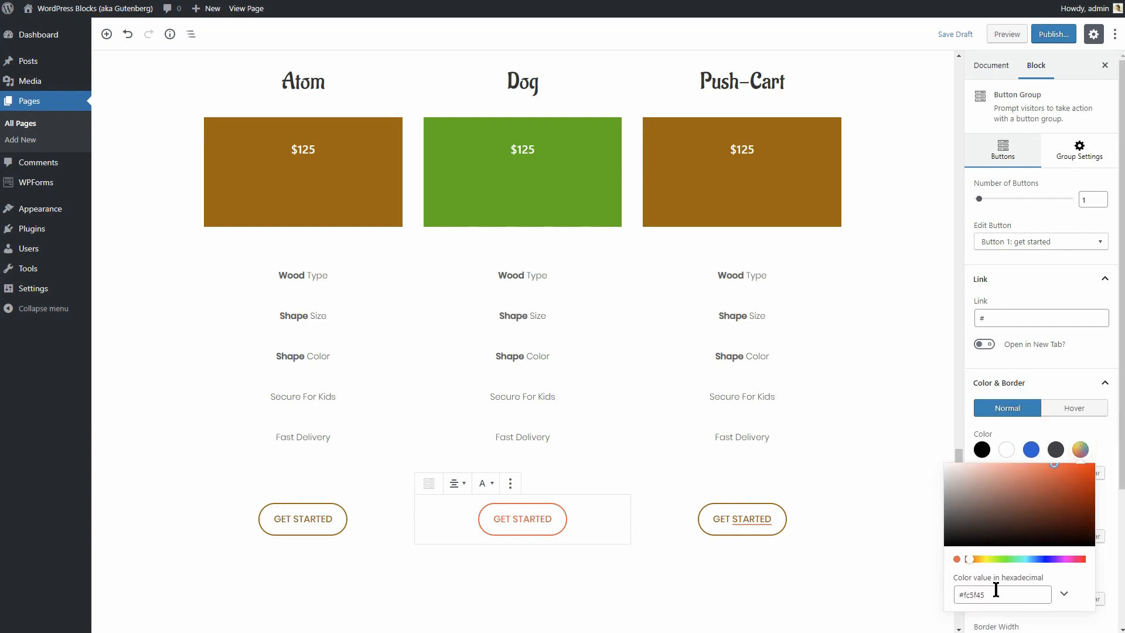
{"action": "left_click_drag", "start_coordinate": [996, 593], "coordinate": [945, 589]}
{"action": "key", "text": "ctrl+v"}
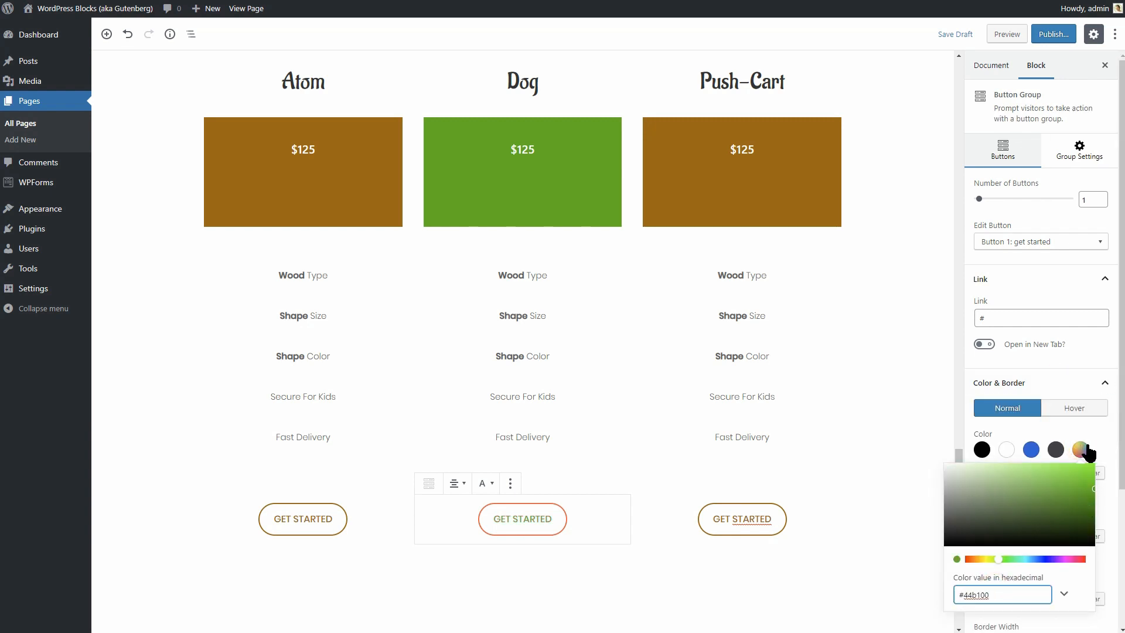
{"action": "left_click", "coordinate": [1088, 452]}
{"action": "scroll", "coordinate": [1084, 454], "scroll_direction": "down", "scroll_amount": 2}
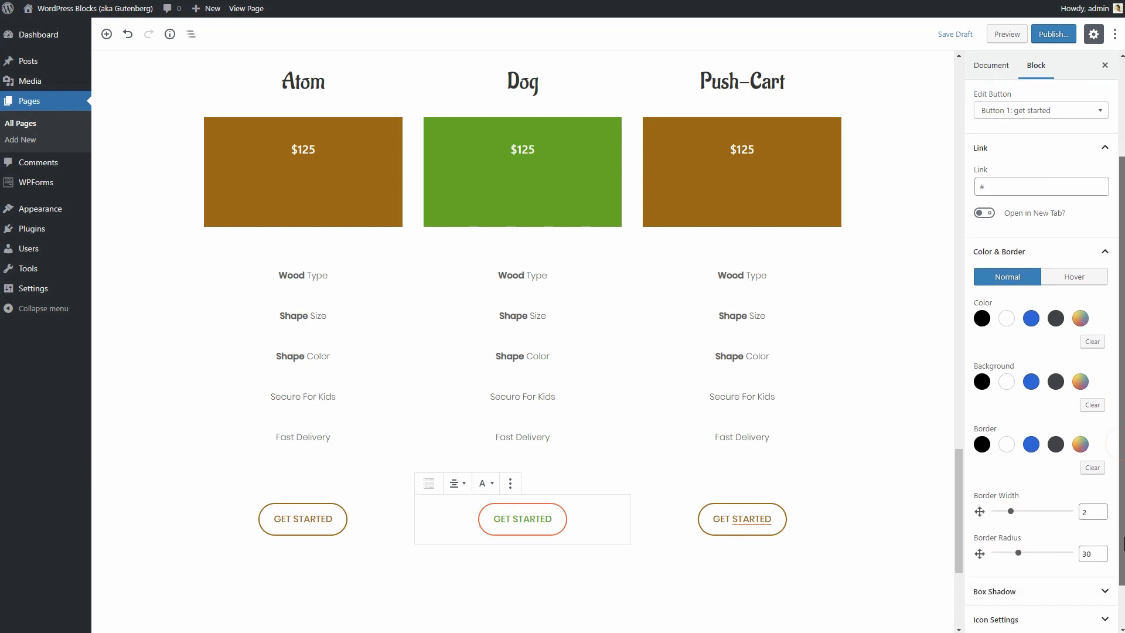
{"action": "left_click", "coordinate": [1081, 446]}
{"action": "left_click_drag", "start_coordinate": [1006, 593], "coordinate": [954, 594]}
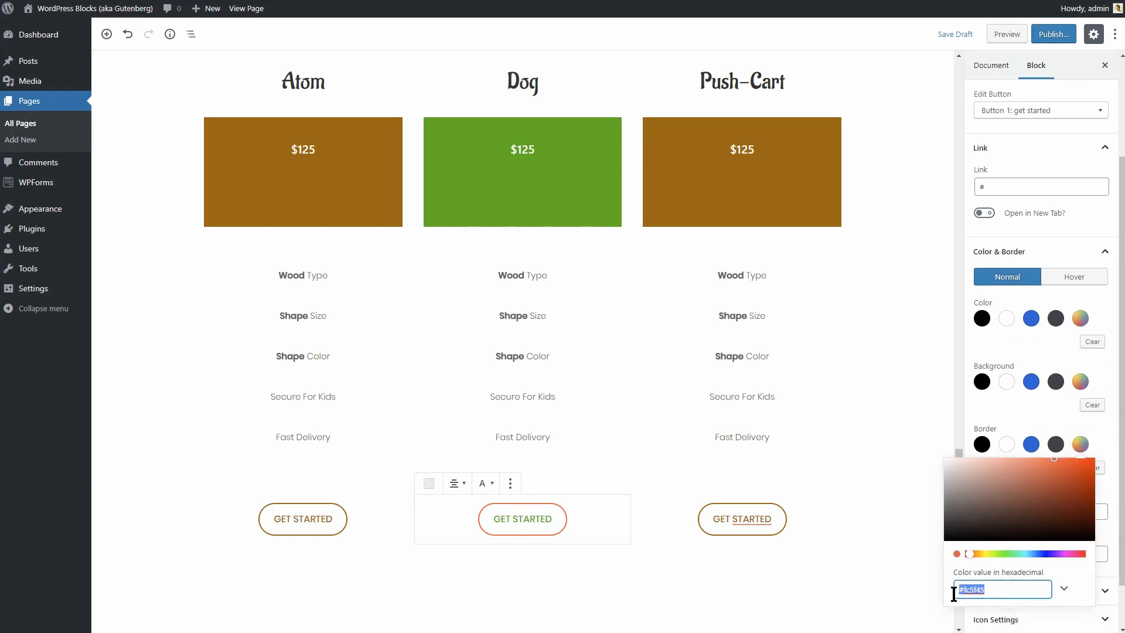
{"action": "key", "text": "ctrl+v"}
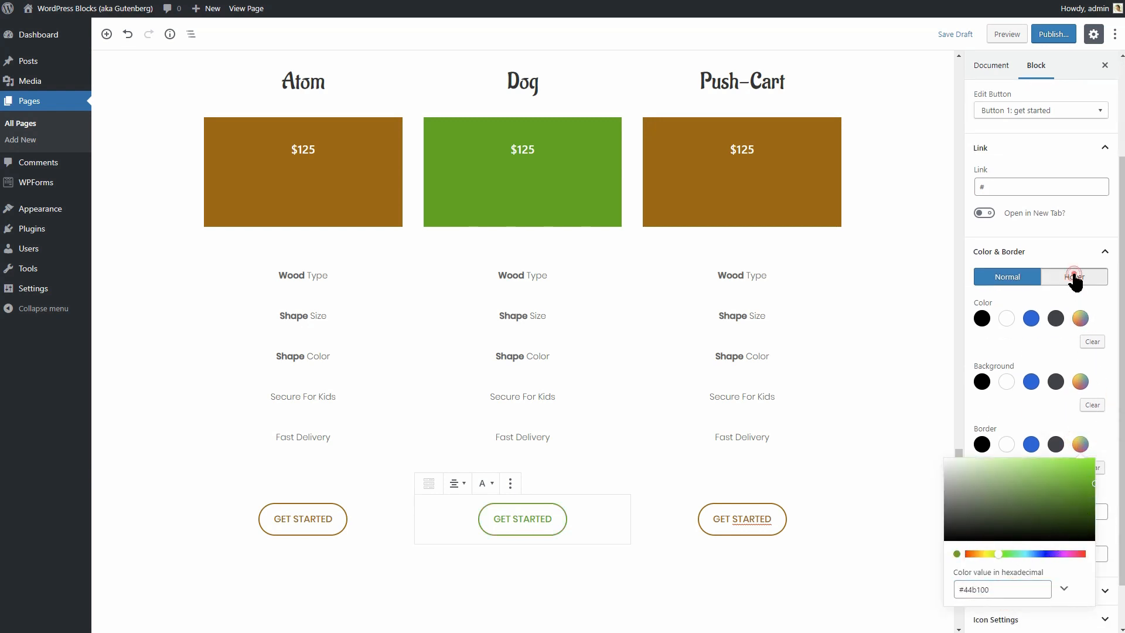
Make the Dog button's hover background green #44b100.
{"action": "left_click", "coordinate": [1074, 278]}
{"action": "left_click", "coordinate": [1082, 384]}
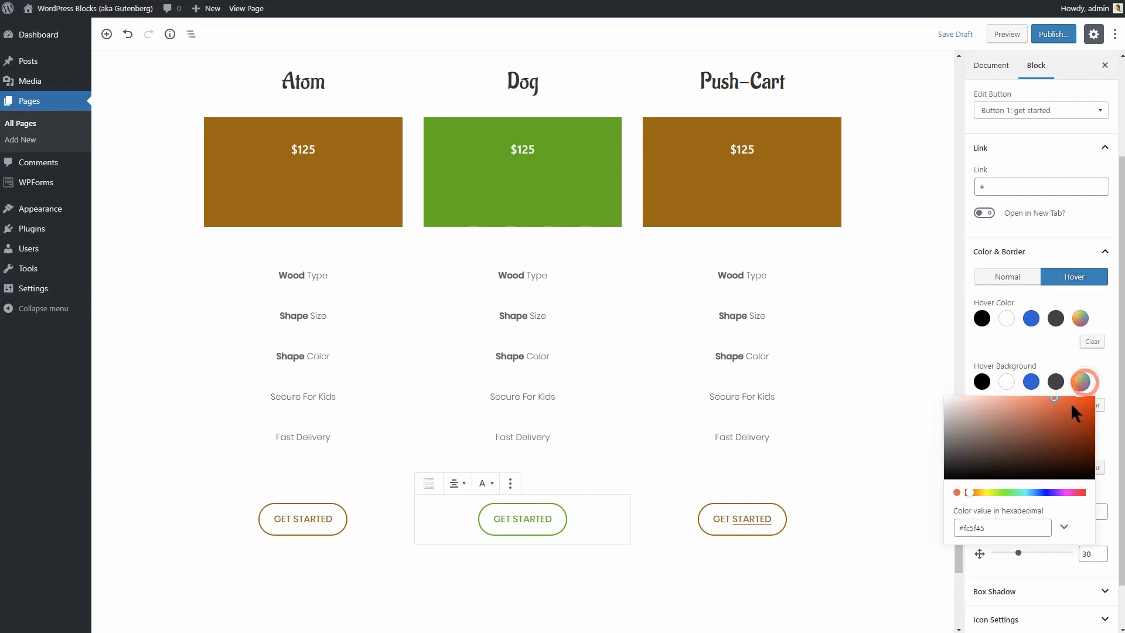
{"action": "left_click_drag", "start_coordinate": [987, 533], "coordinate": [940, 529]}
{"action": "key", "text": "ctrl+v"}
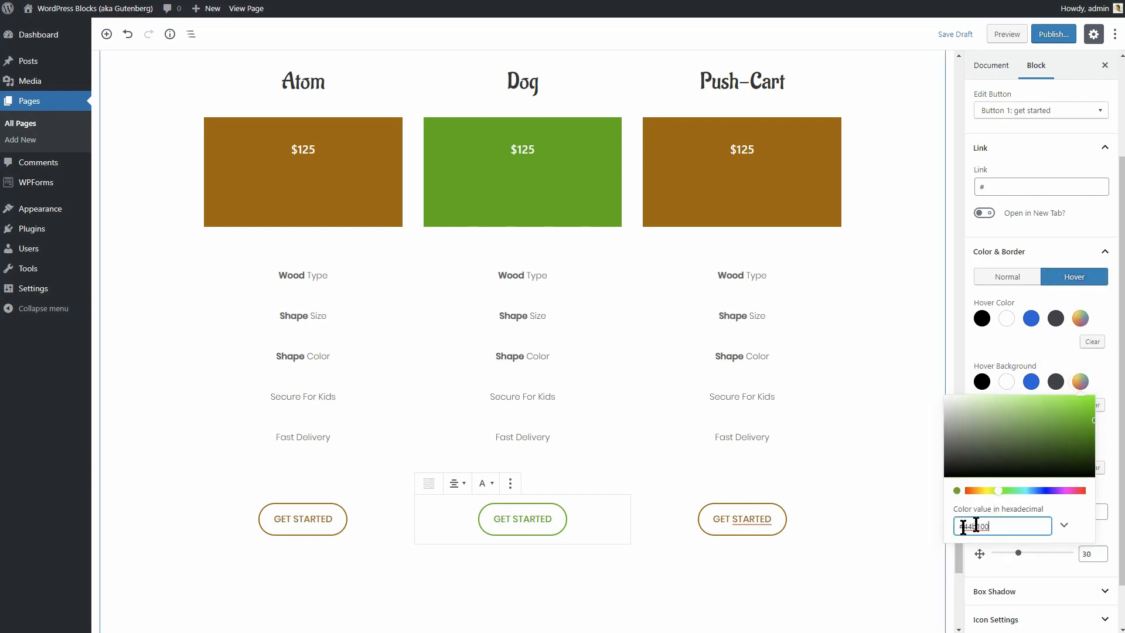
{"action": "left_click", "coordinate": [1080, 382]}
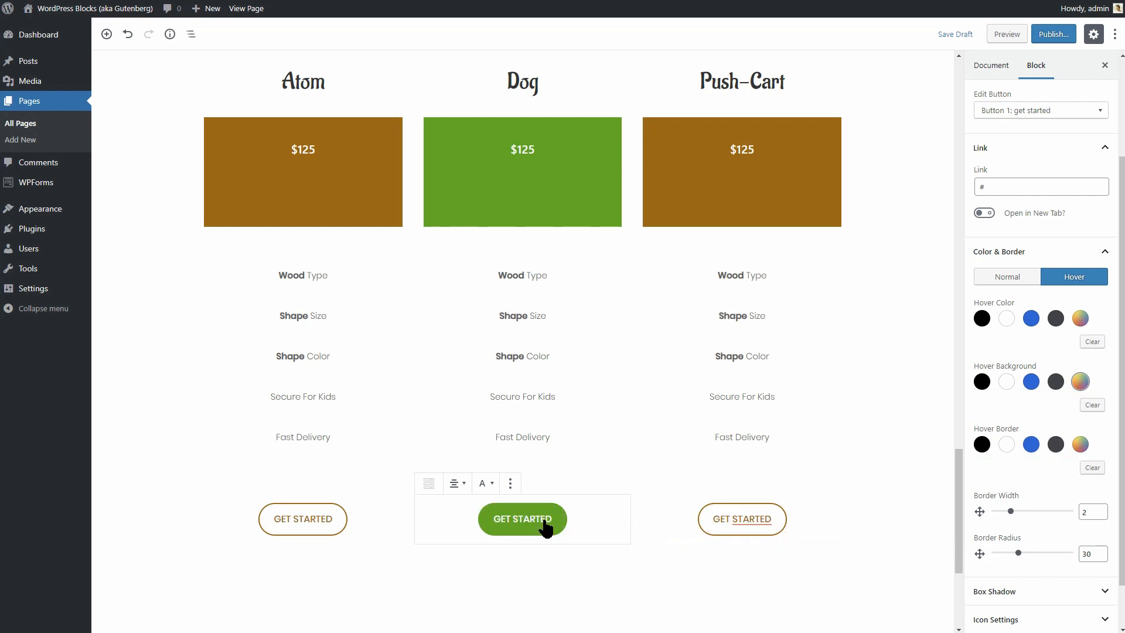
Delete the Push-Cart column's GET STARTED button.
{"action": "left_click", "coordinate": [733, 518]}
{"action": "left_click", "coordinate": [730, 484]}
{"action": "left_click", "coordinate": [753, 454]}
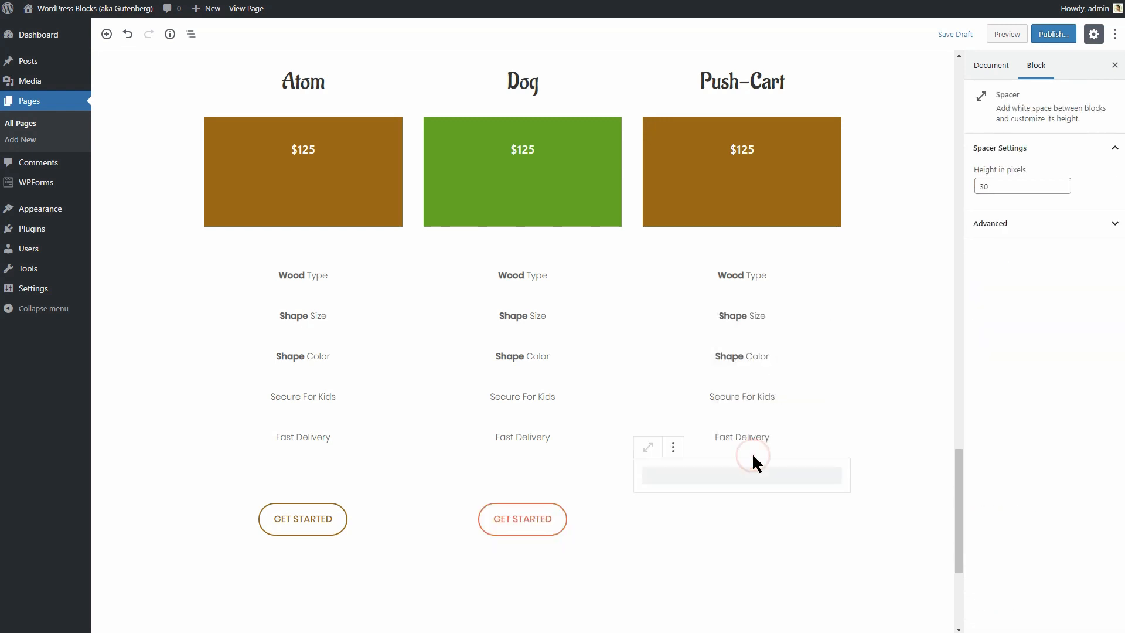
Duplicate Atom's brown GET STARTED button and drag the copy into the Push-Cart column.
{"action": "left_click", "coordinate": [368, 511]}
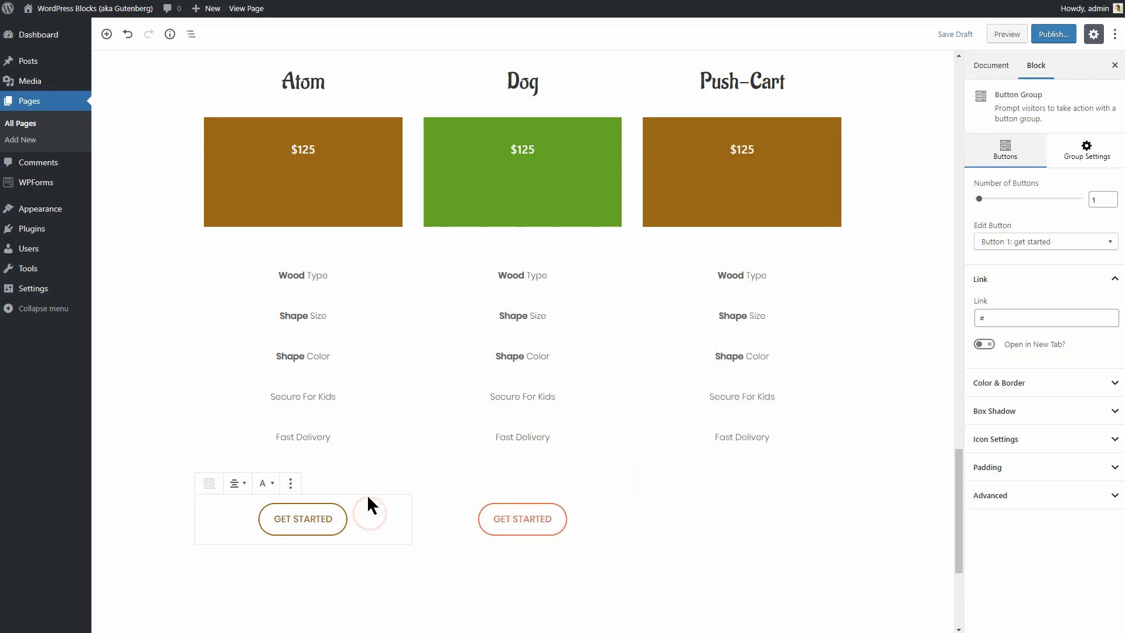
{"action": "left_click", "coordinate": [291, 483]}
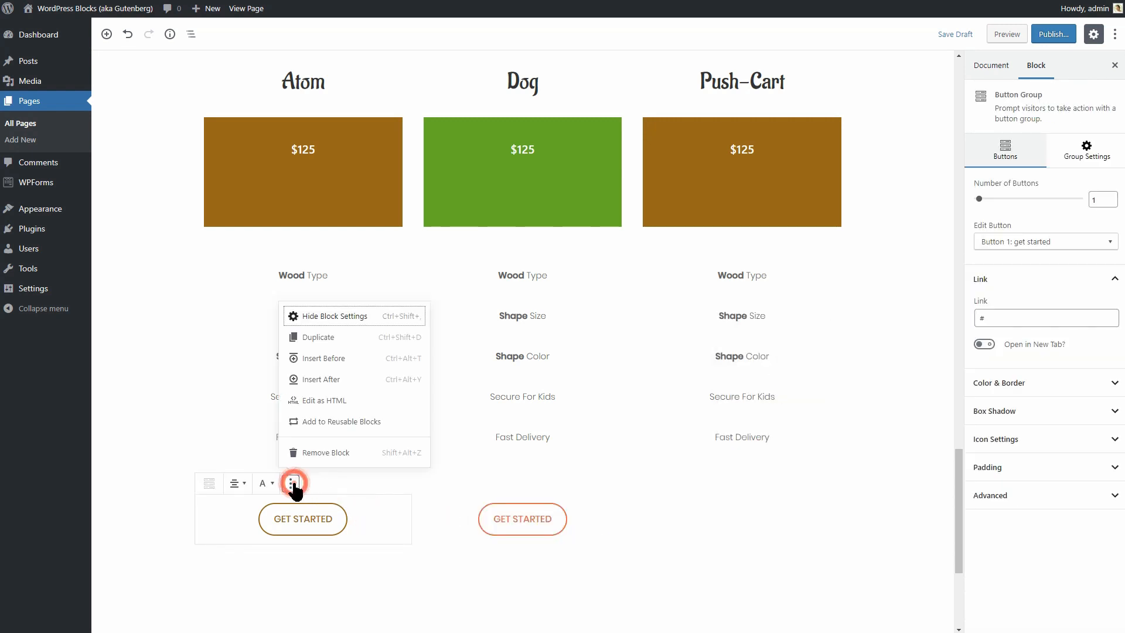
{"action": "left_click", "coordinate": [324, 338]}
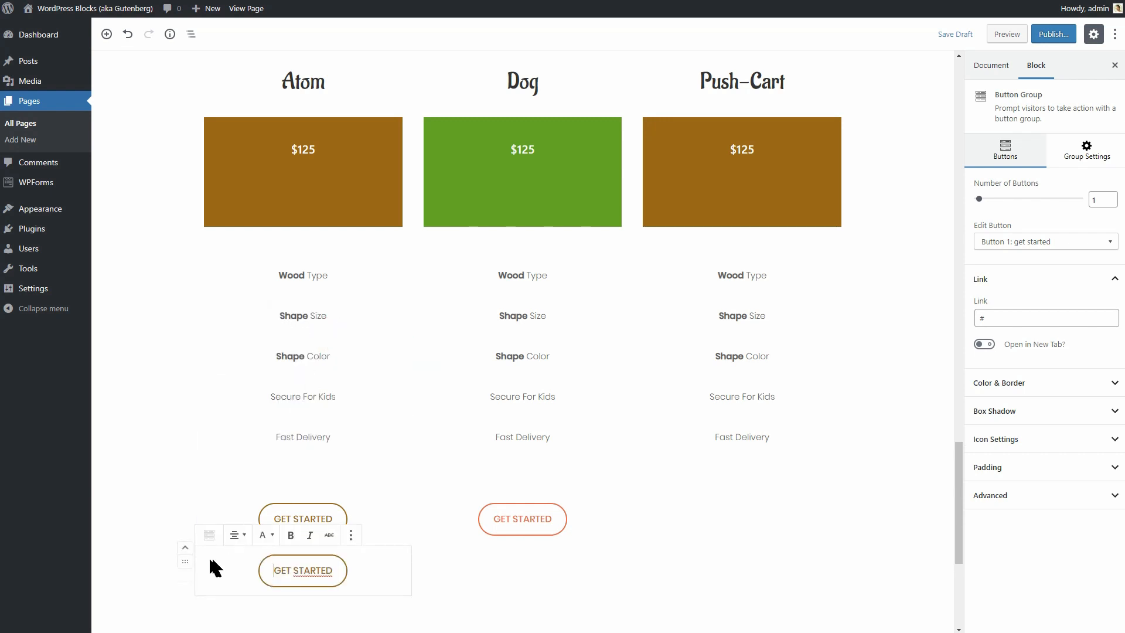
{"action": "left_click_drag", "start_coordinate": [185, 561], "coordinate": [714, 519]}
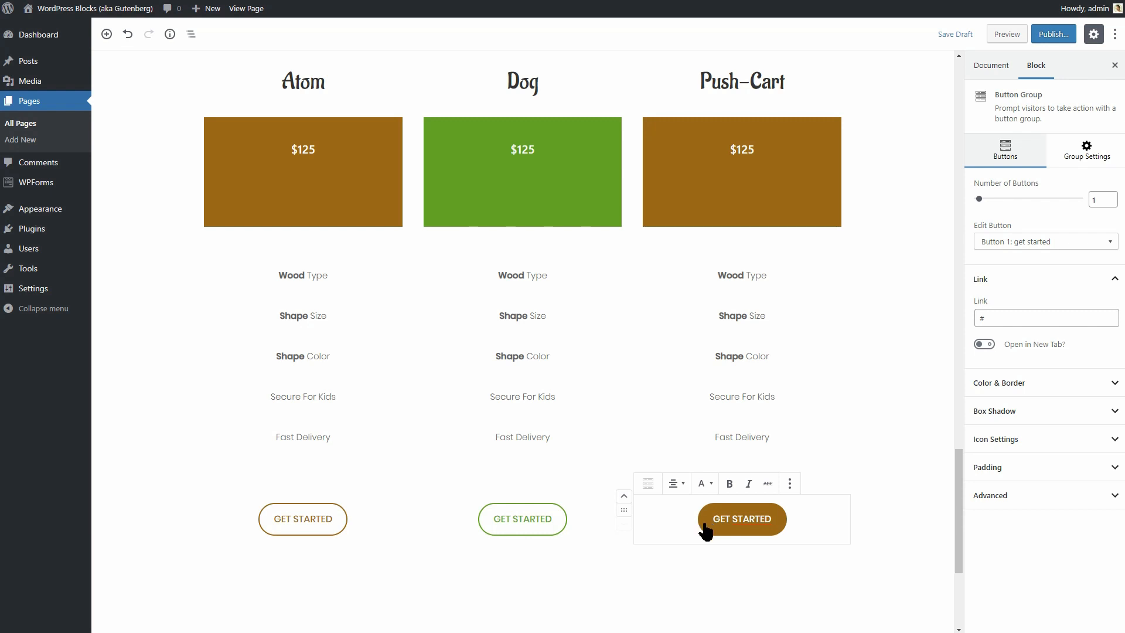
{"action": "left_click", "coordinate": [364, 516]}
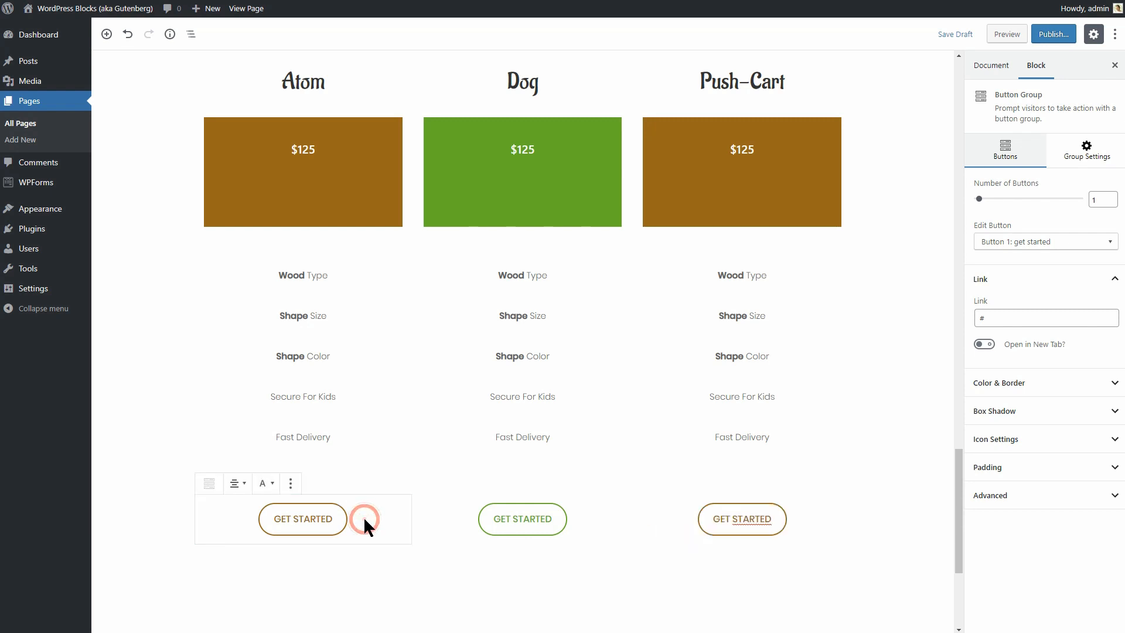
Add an atom icon to the left of the Atom button text.
{"action": "left_click", "coordinate": [1057, 452]}
{"action": "left_click", "coordinate": [1062, 474]}
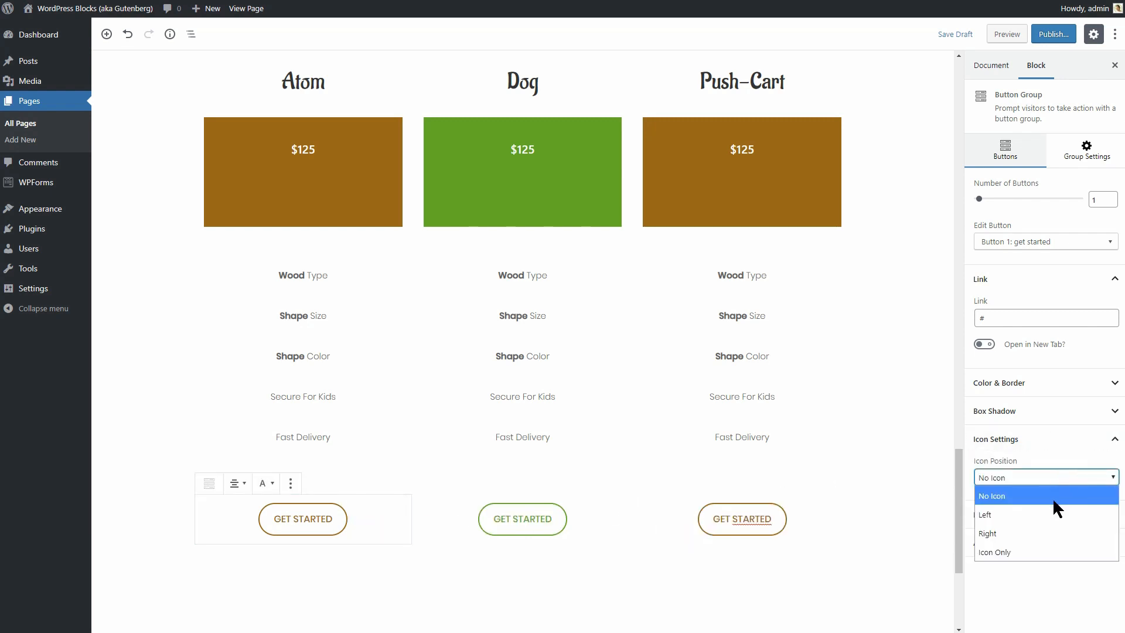
{"action": "left_click", "coordinate": [1042, 514]}
{"action": "left_click", "coordinate": [1036, 519]}
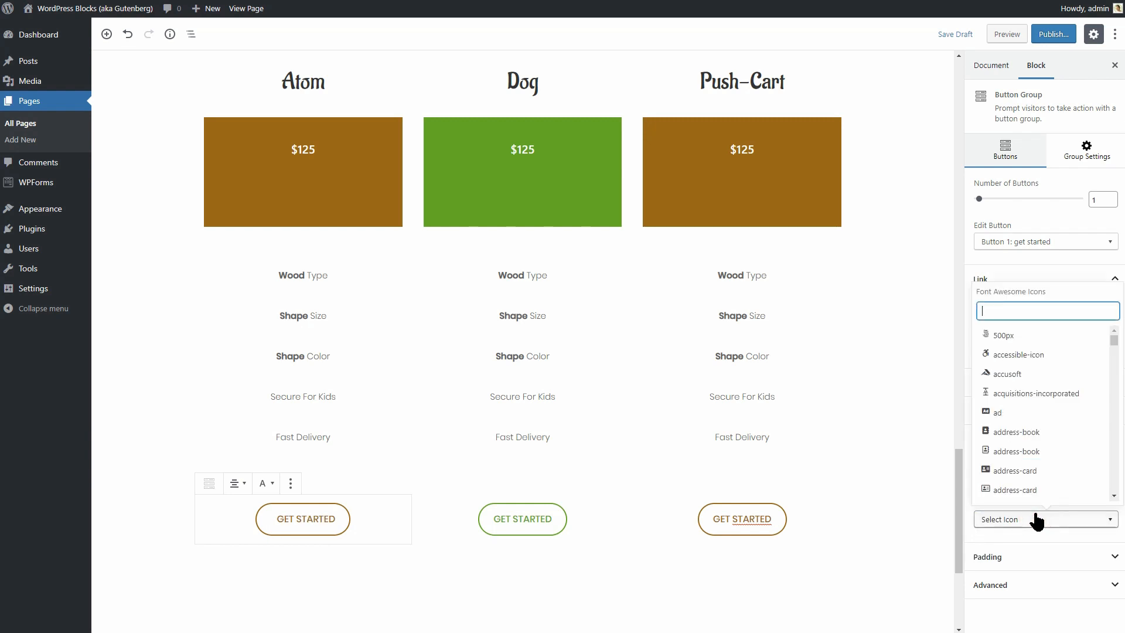
{"action": "type", "text": "atom"}
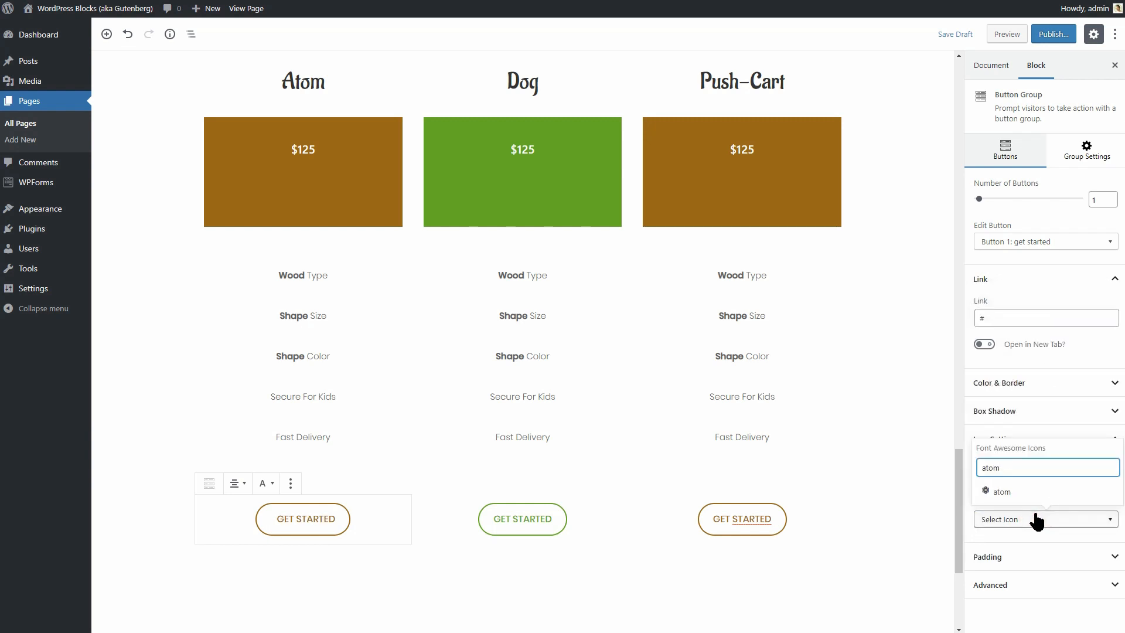
{"action": "left_click", "coordinate": [1004, 492]}
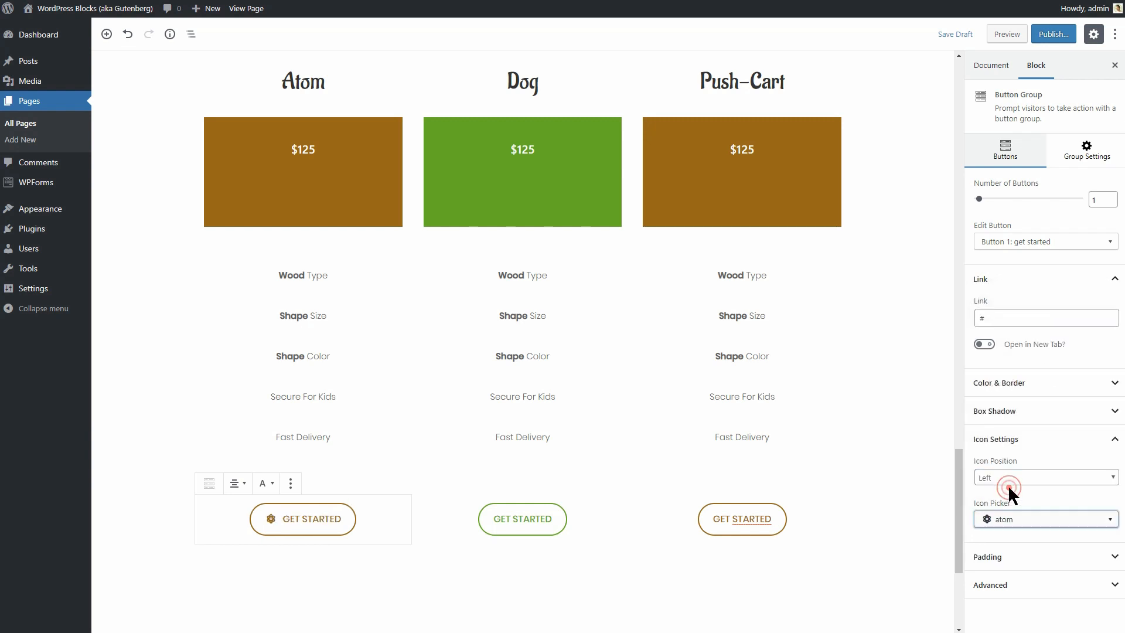
Add a dog icon to the left of the Dog button text.
{"action": "left_click", "coordinate": [579, 522]}
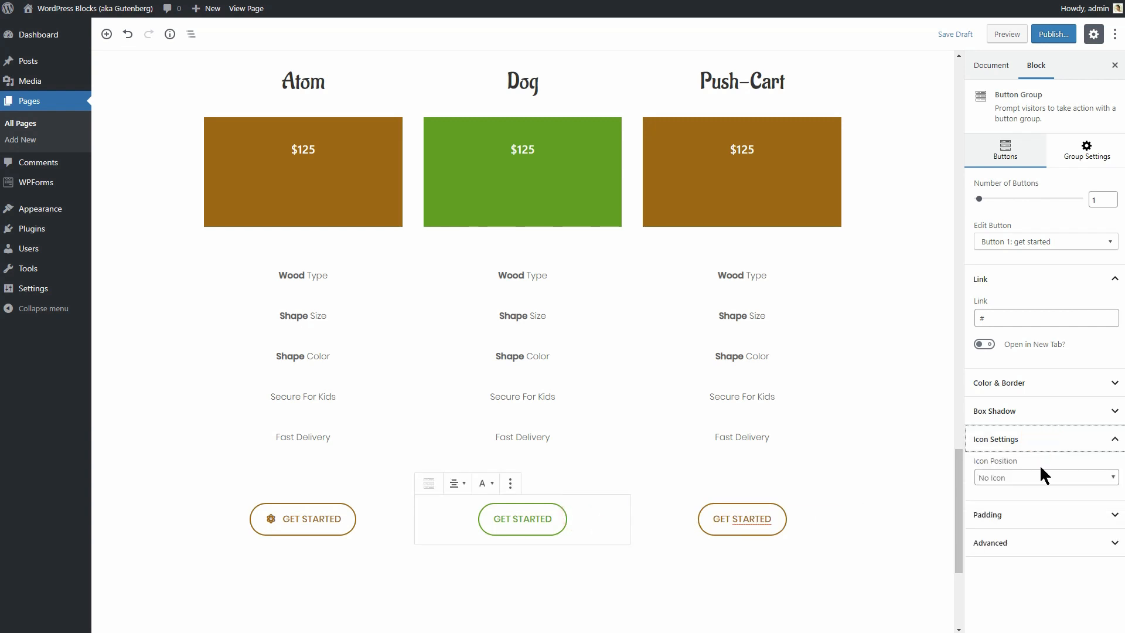
{"action": "left_click", "coordinate": [1040, 473]}
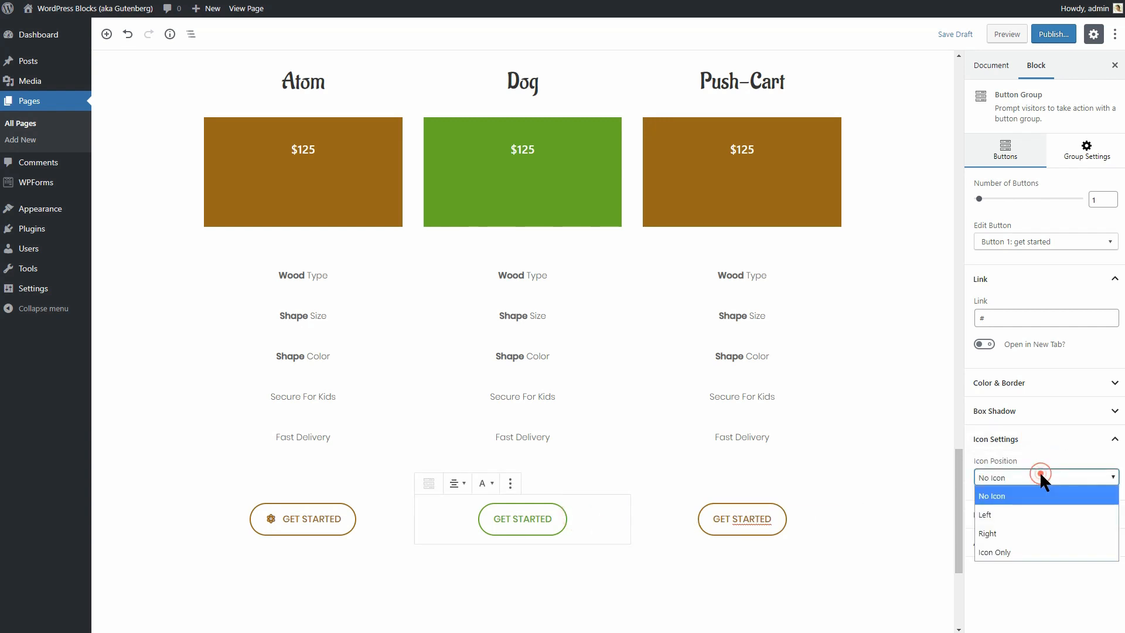
{"action": "left_click", "coordinate": [1027, 515]}
{"action": "left_click", "coordinate": [1030, 525]}
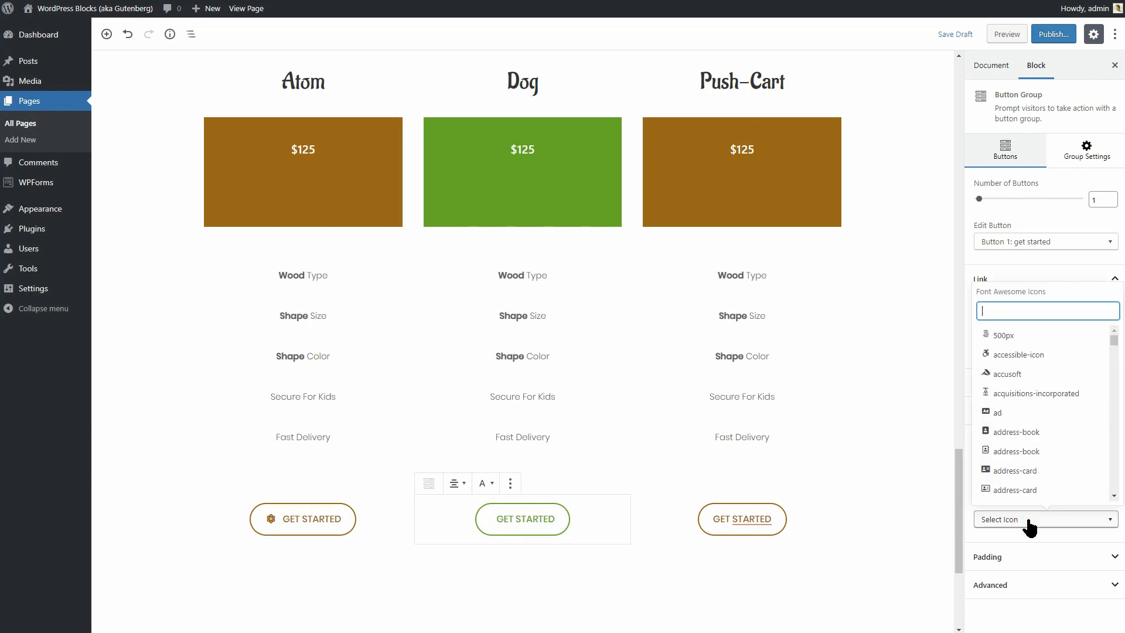
{"action": "type", "text": "dog"}
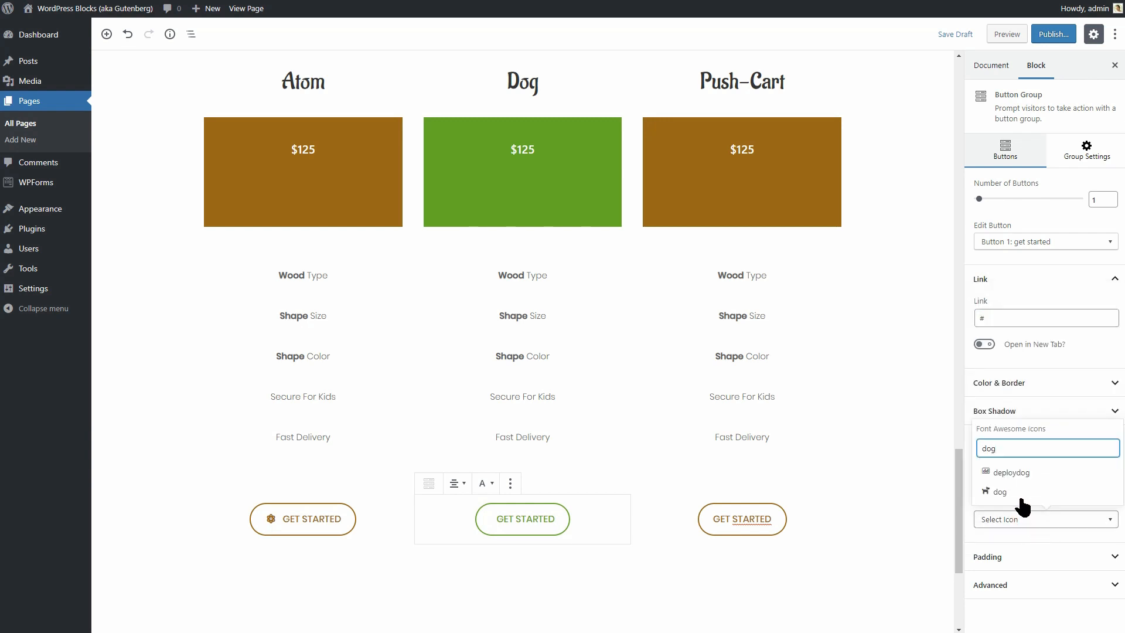
{"action": "left_click", "coordinate": [1014, 492]}
Give the Push-Cart button a baby-carriage icon.
{"action": "left_click", "coordinate": [814, 519]}
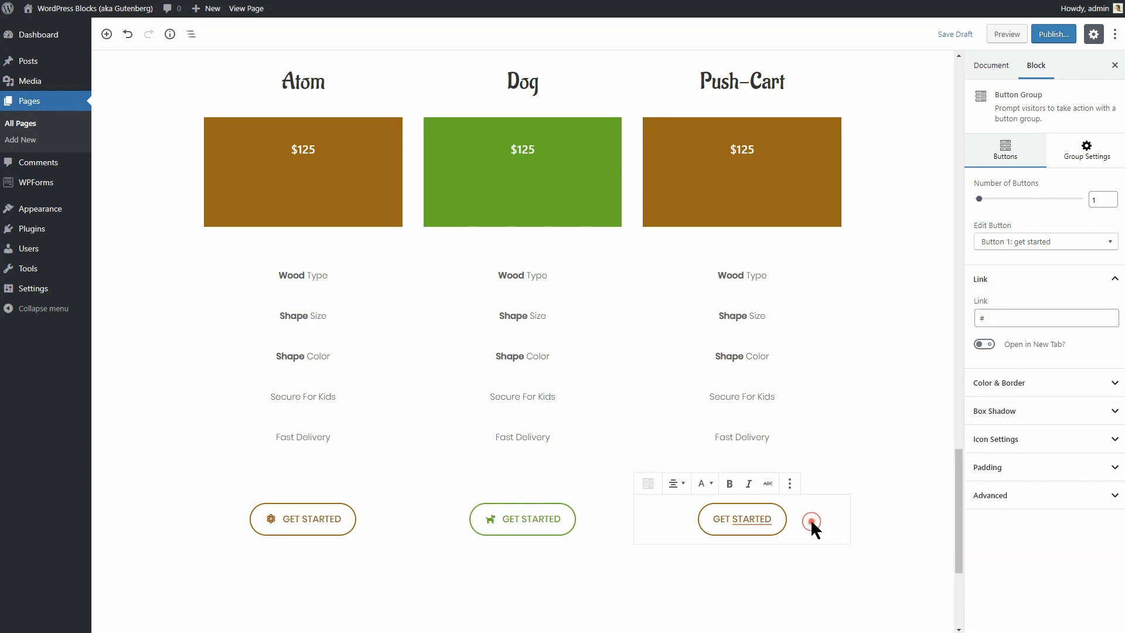
{"action": "left_click", "coordinate": [1030, 519]}
{"action": "type", "text": "baby"}
{"action": "left_click", "coordinate": [1013, 492]}
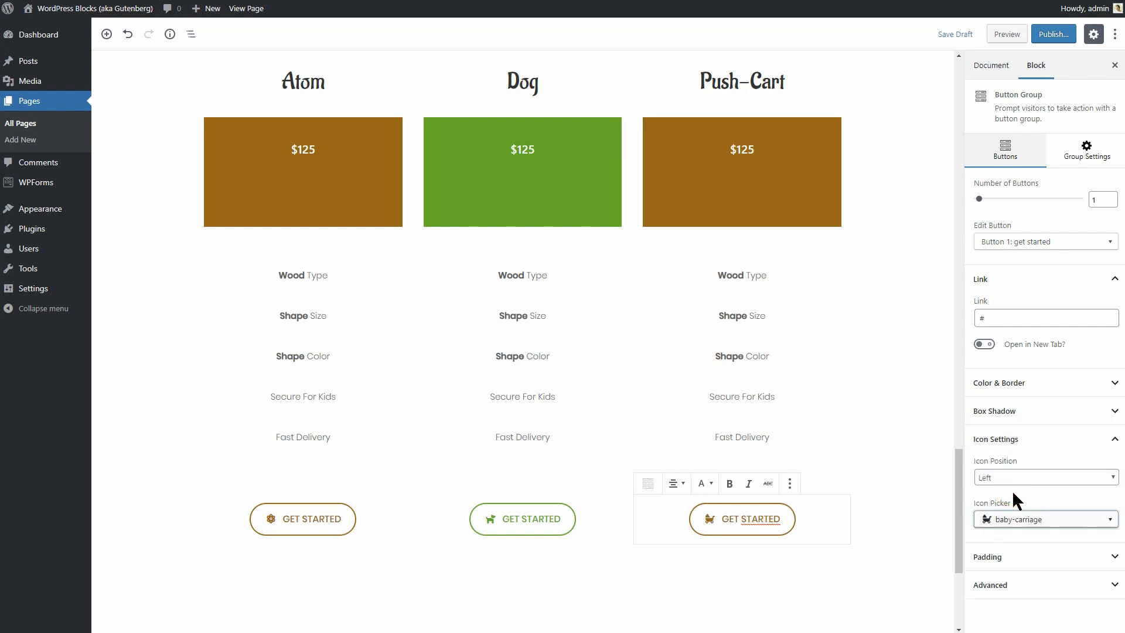
{"action": "left_click", "coordinate": [331, 522]}
Change the button label to BUY NOW, save the draft and preview the page.
{"action": "left_click_drag", "start_coordinate": [283, 520], "coordinate": [337, 520]}
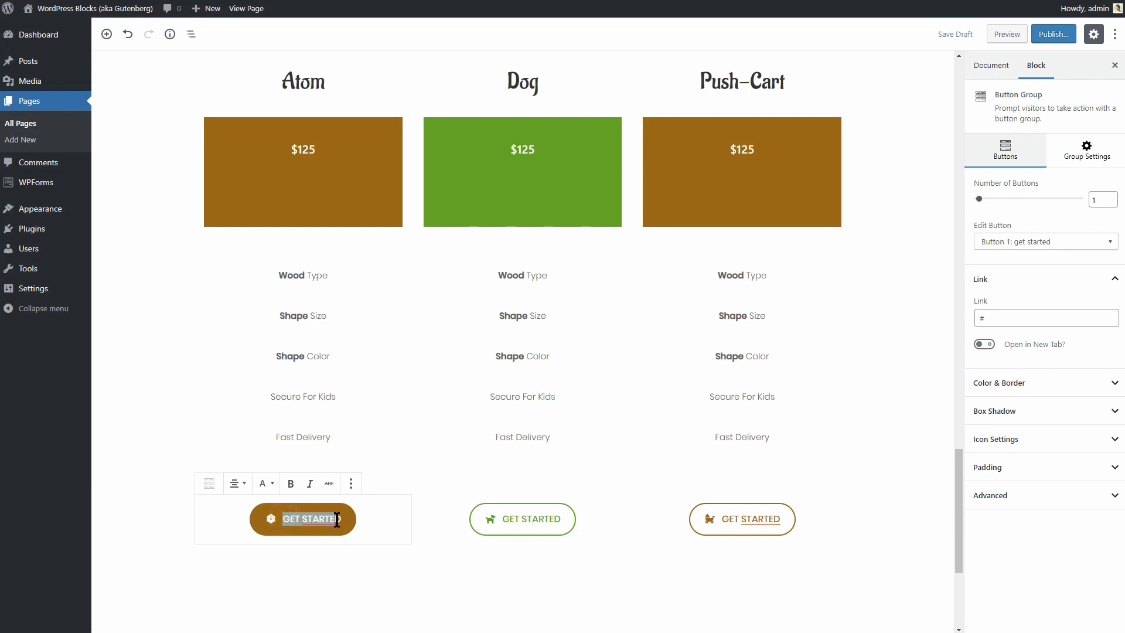
{"action": "type", "text": "BUY"}
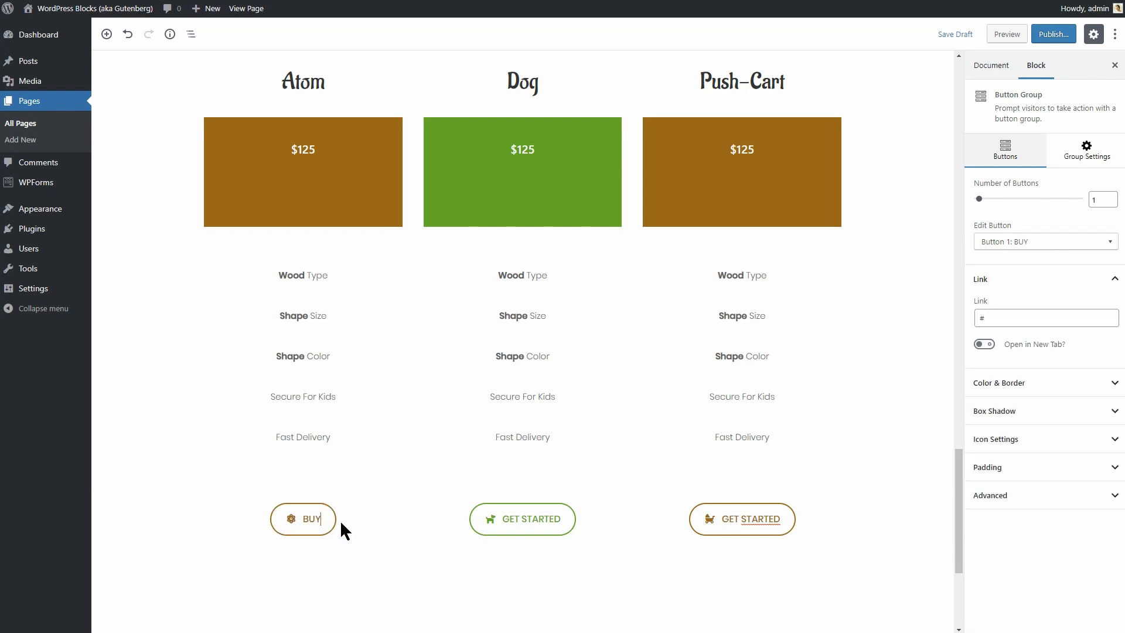
{"action": "type", "text": " NOW"}
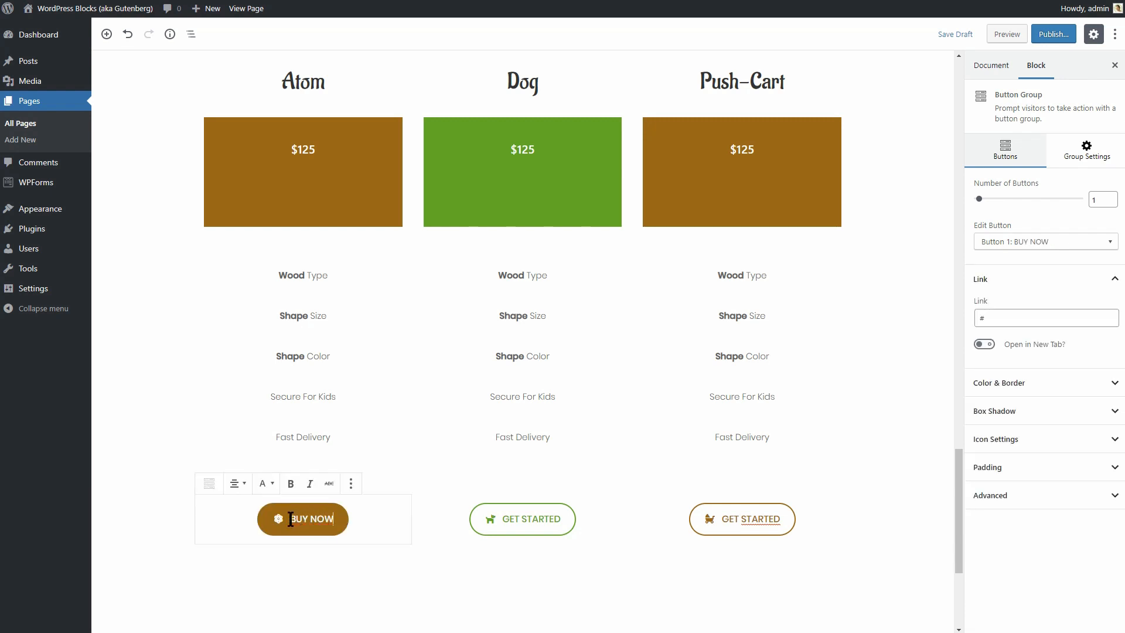
{"action": "left_click_drag", "start_coordinate": [290, 519], "coordinate": [334, 521]}
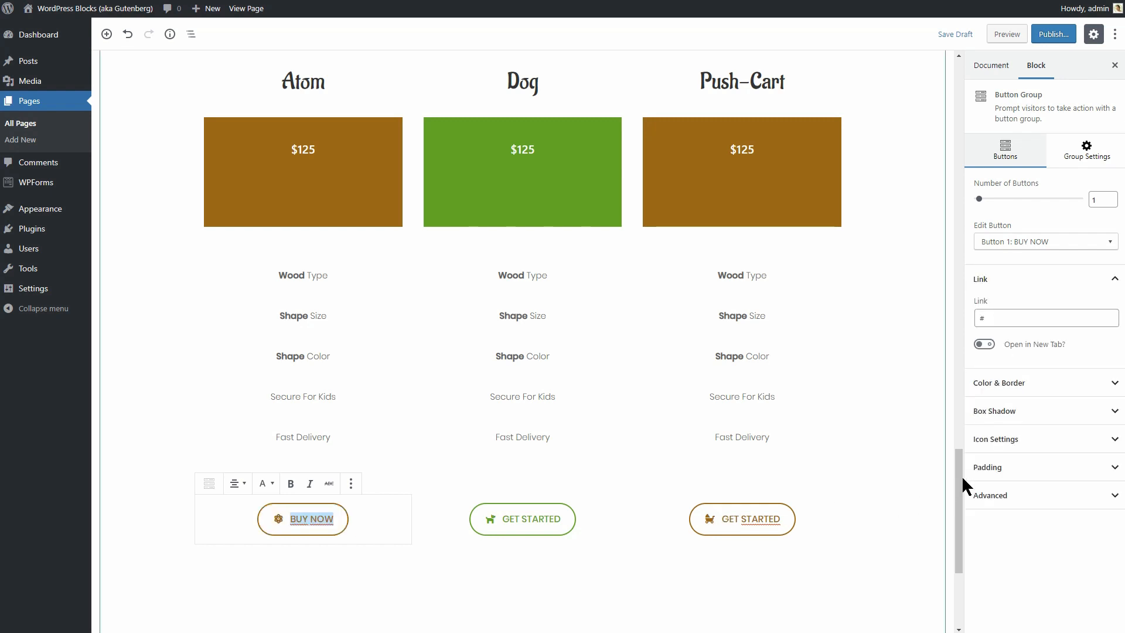
{"action": "left_click", "coordinate": [1000, 318]}
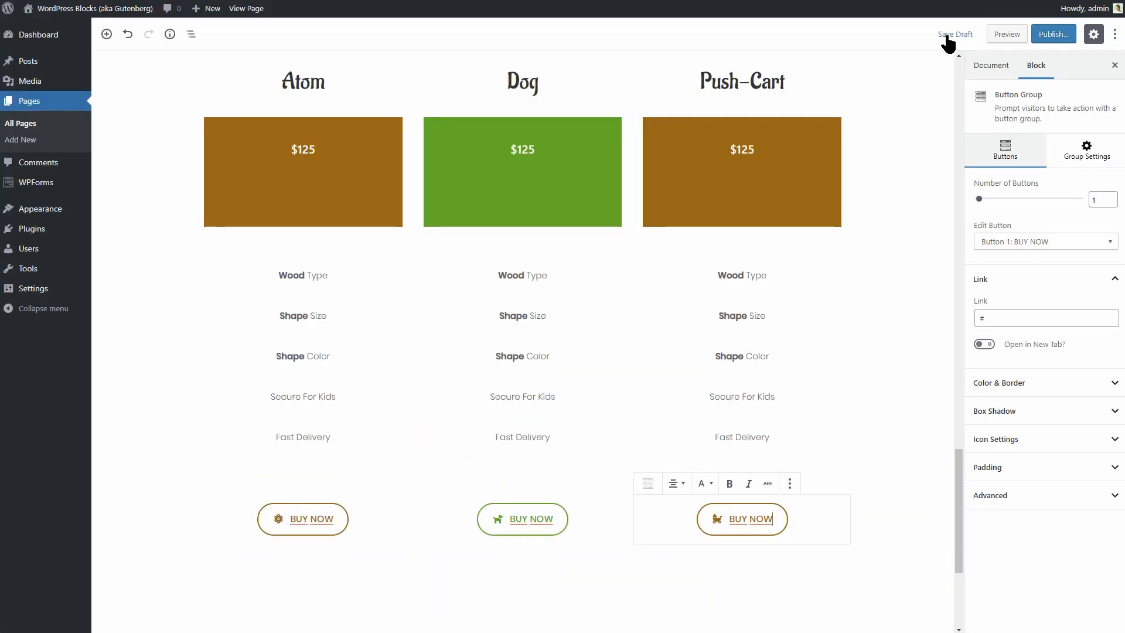
{"action": "left_click", "coordinate": [946, 31]}
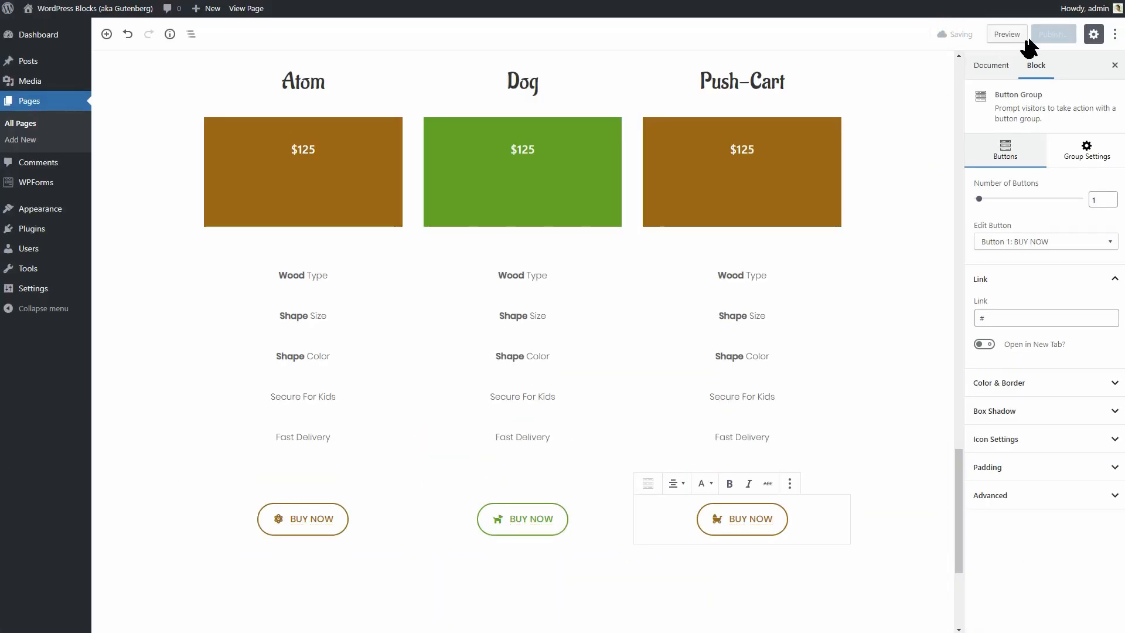
{"action": "left_click", "coordinate": [1006, 34]}
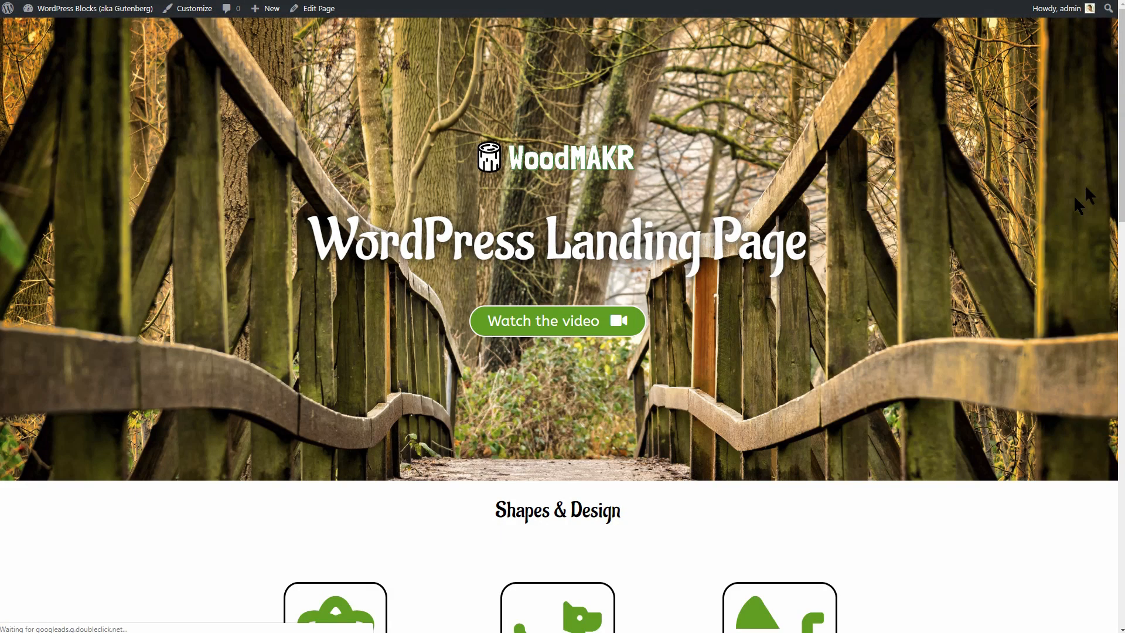
Scroll the preview down to the pricing table's BUY NOW buttons, then return to the editor.
{"action": "scroll", "coordinate": [1120, 164], "scroll_direction": "down", "scroll_amount": 15}
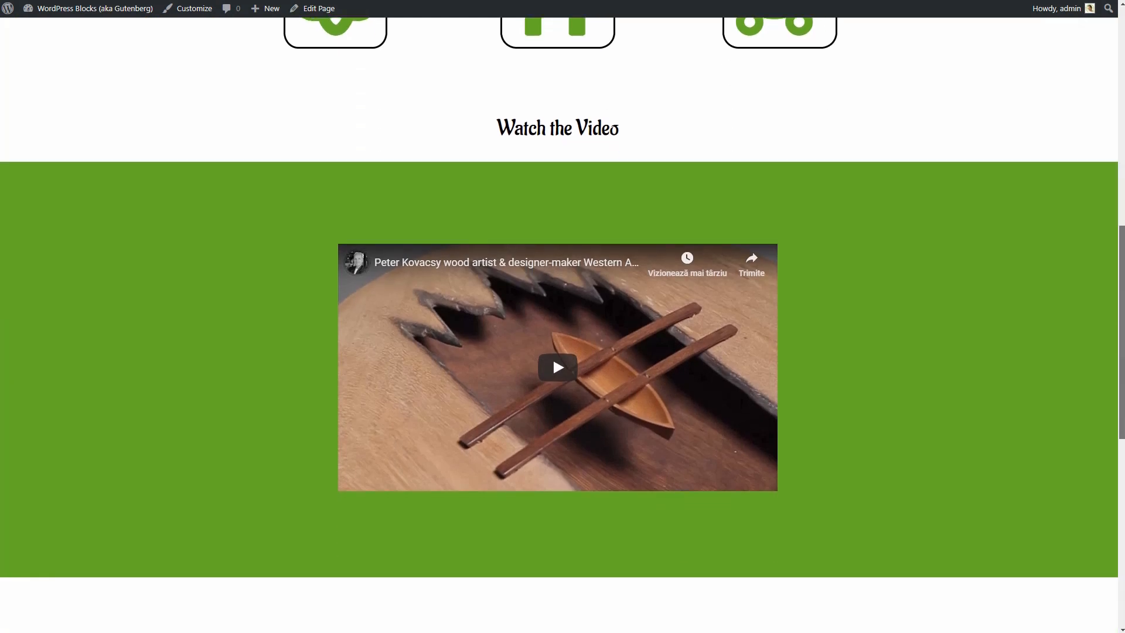
{"action": "scroll", "coordinate": [1120, 164], "scroll_direction": "down", "scroll_amount": 1}
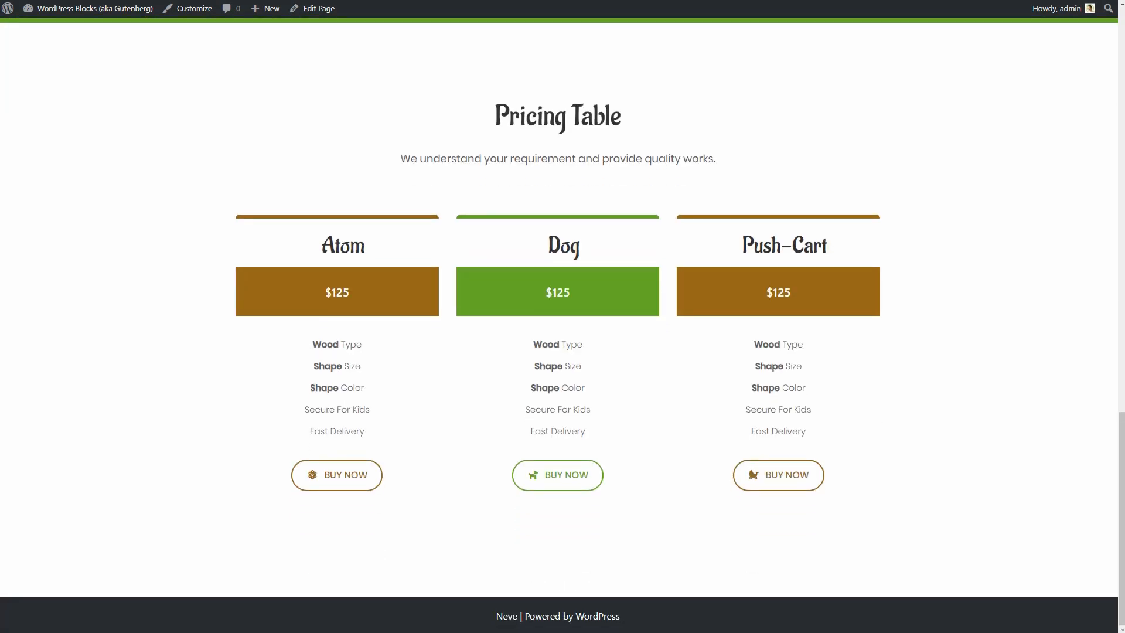
{"action": "key", "text": "ctrl+shift+Tab"}
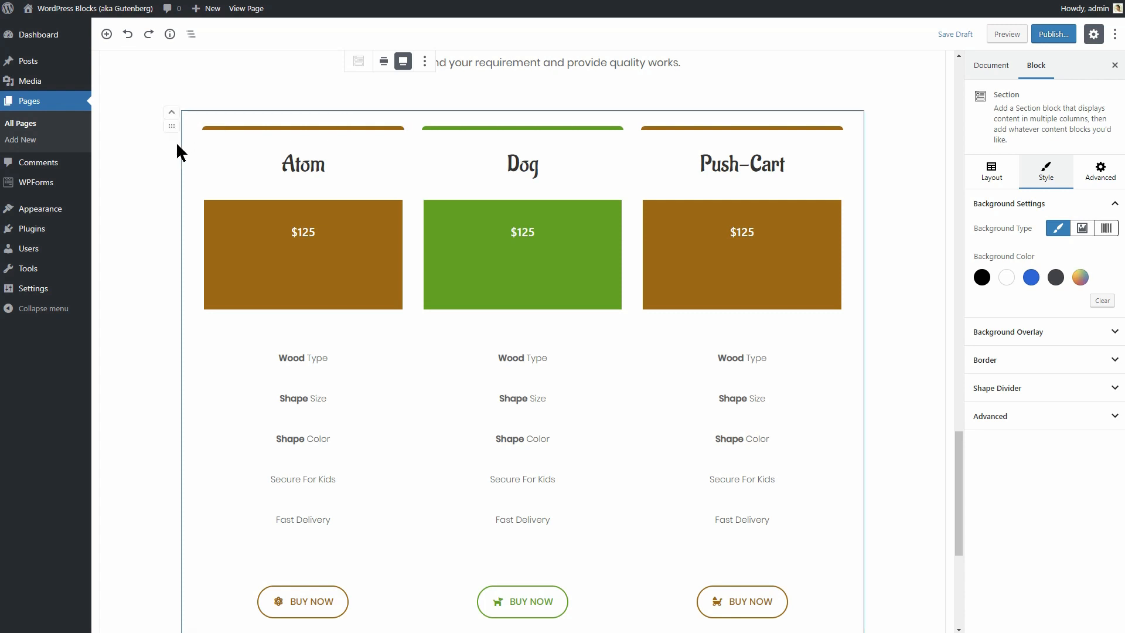
Add a box shadow (opacity 50, blur 5) to the pricing column and save the draft.
{"action": "left_click", "coordinate": [223, 126]}
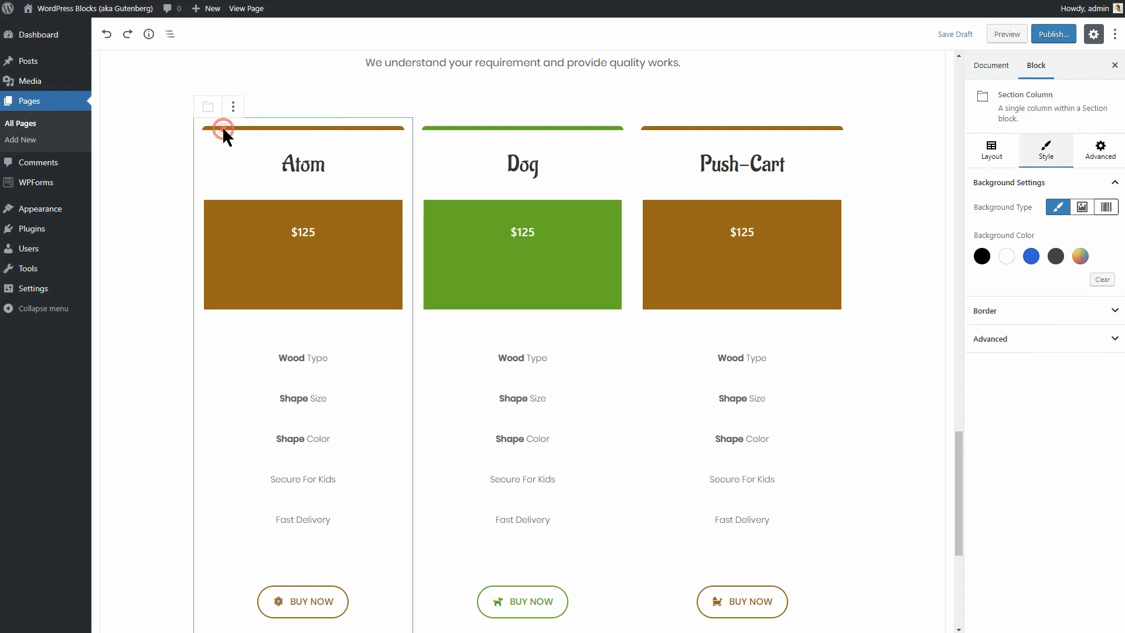
{"action": "left_click", "coordinate": [1115, 312]}
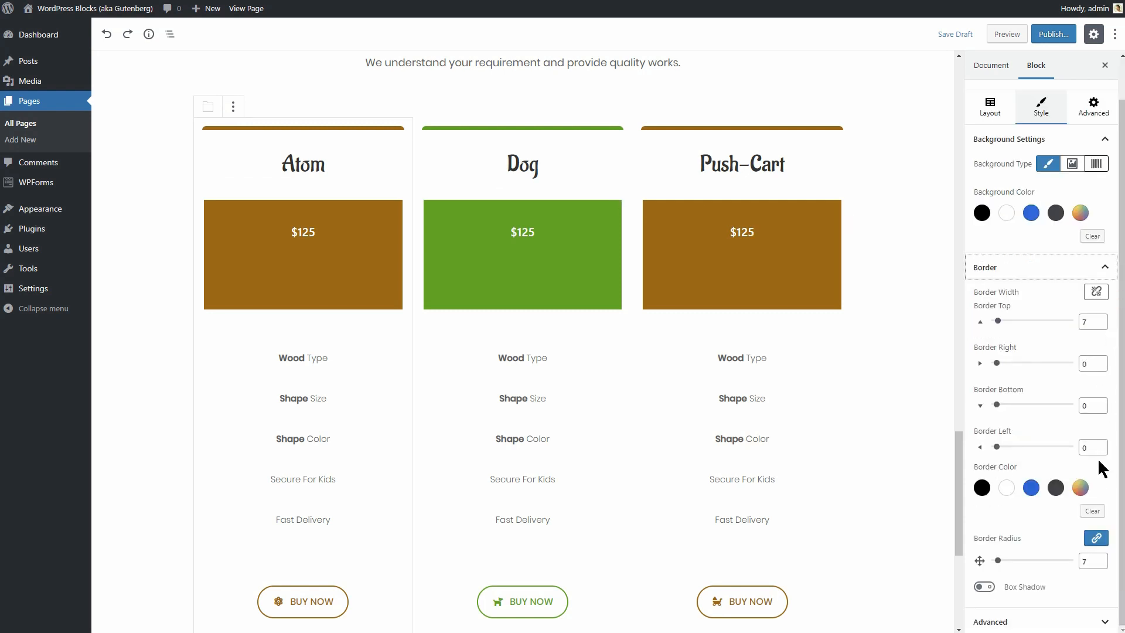
{"action": "left_click", "coordinate": [984, 587]}
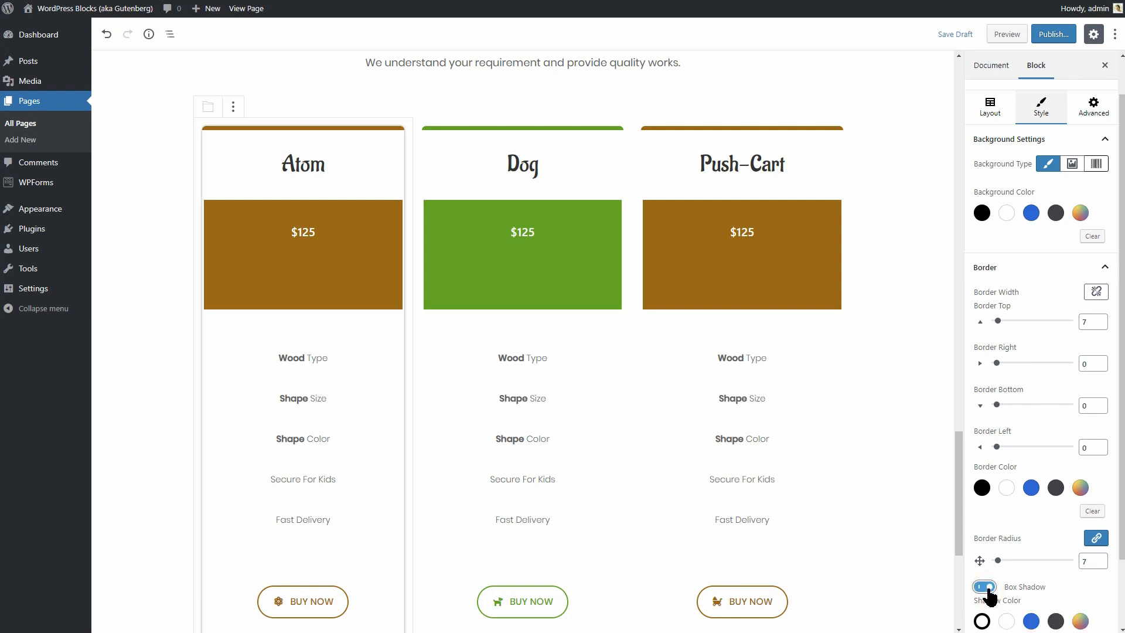
{"action": "scroll", "coordinate": [990, 595], "scroll_direction": "down", "scroll_amount": 2}
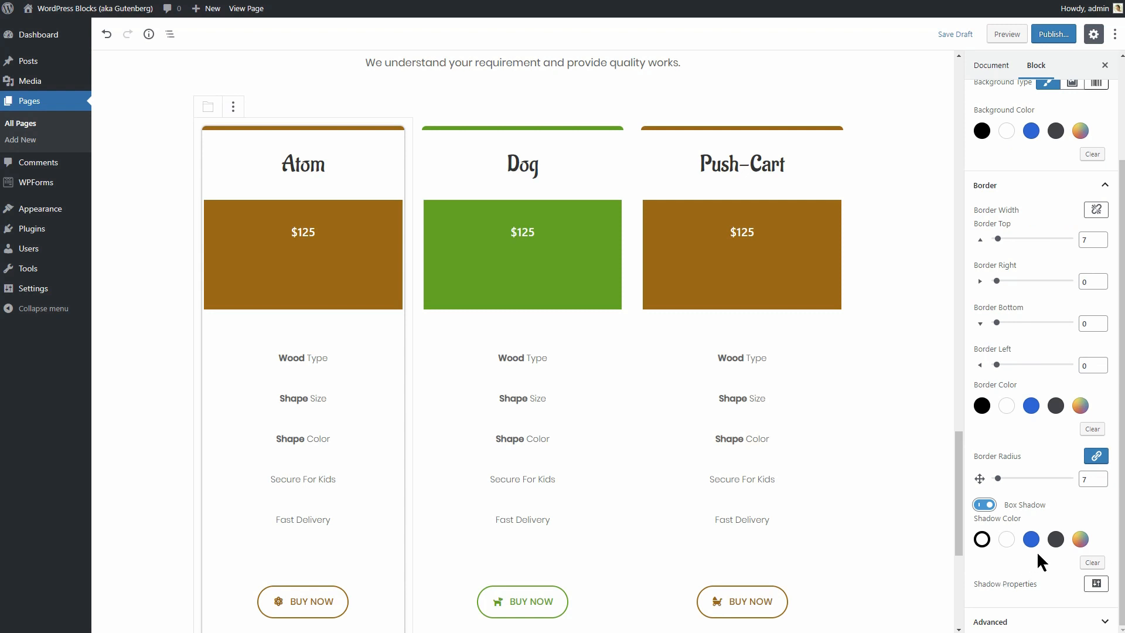
{"action": "left_click", "coordinate": [1096, 586]}
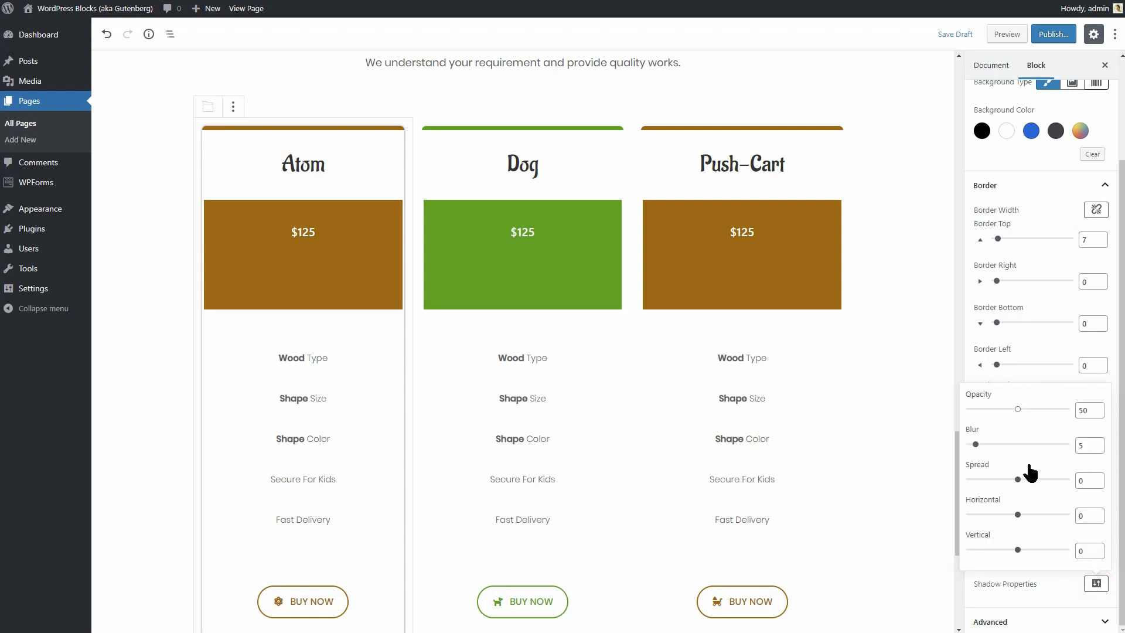
{"action": "left_click", "coordinate": [678, 227]}
{"action": "left_click", "coordinate": [951, 35]}
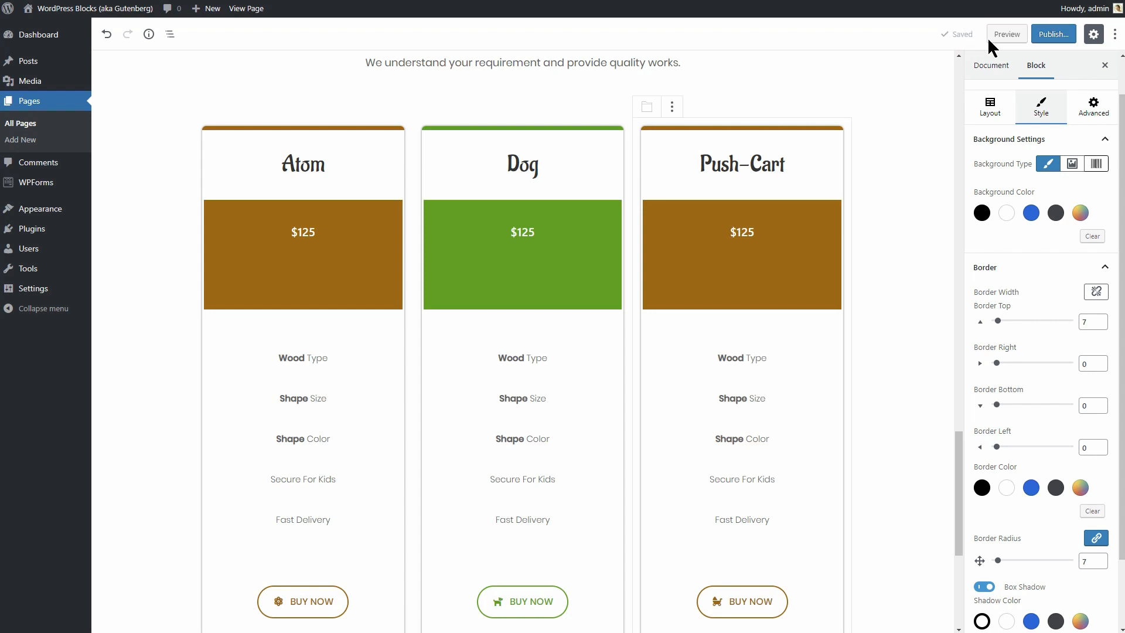
{"action": "left_click", "coordinate": [1000, 35]}
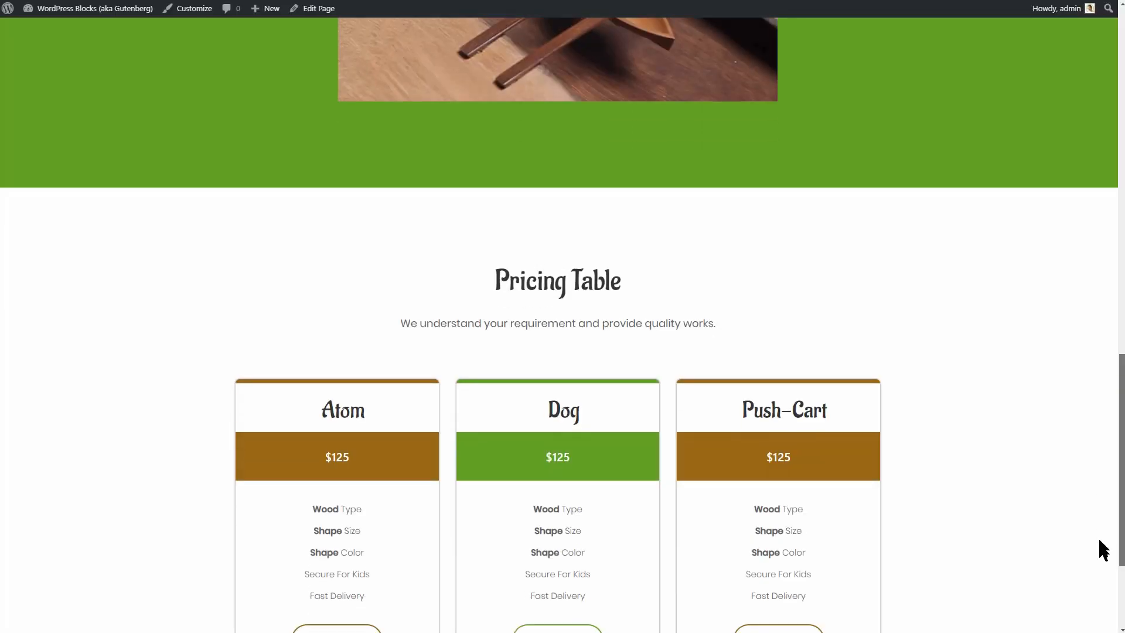
{"action": "left_click_drag", "start_coordinate": [1097, 536], "coordinate": [1102, 584]}
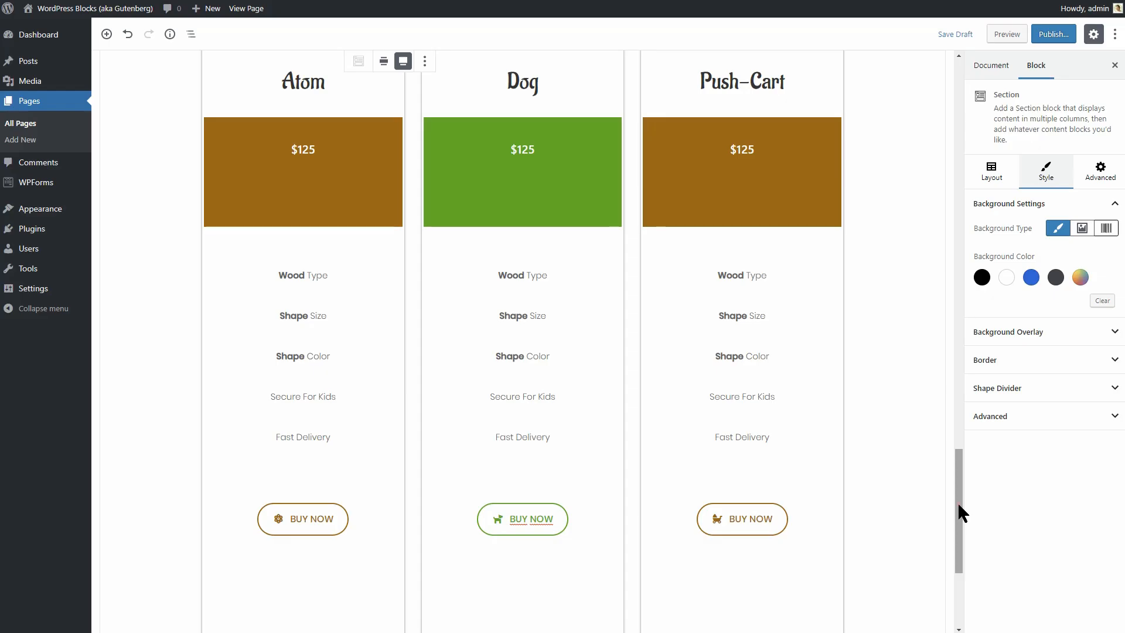
{"action": "left_click_drag", "start_coordinate": [957, 502], "coordinate": [969, 574]}
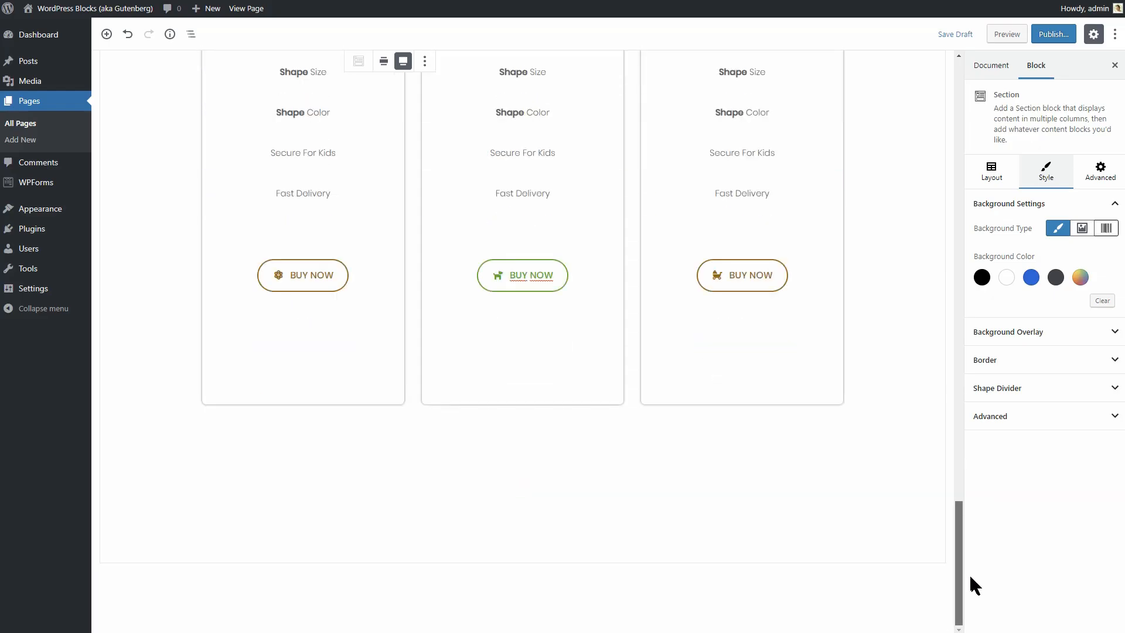
Insert a new Section below the pricing table using the Get in Touch template.
{"action": "mouse_move", "coordinate": [705, 594]}
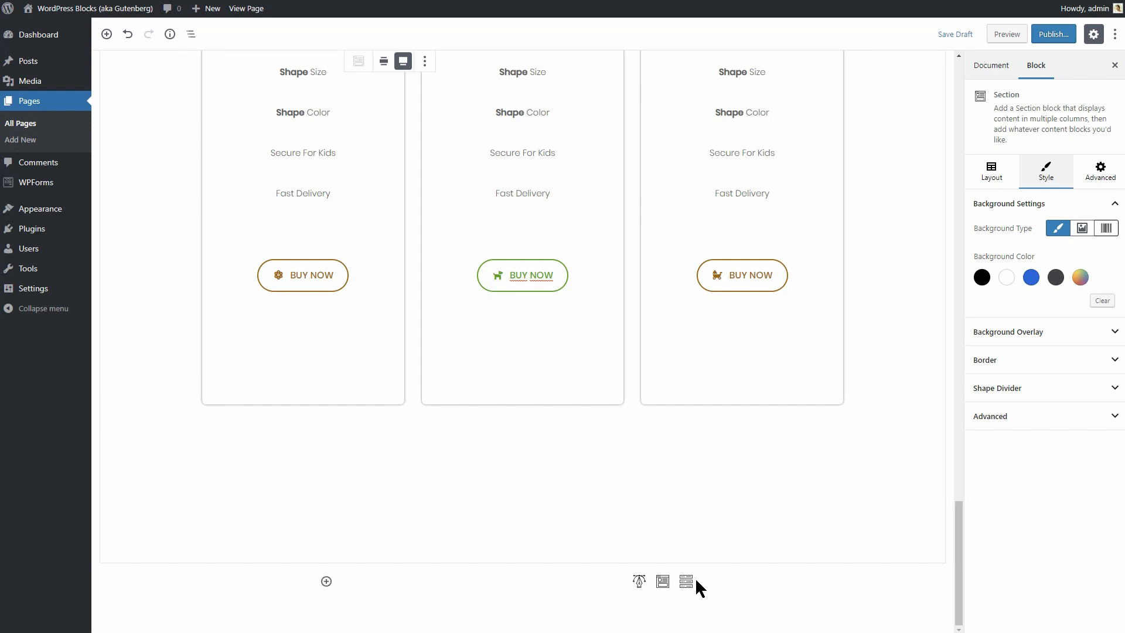
{"action": "left_click", "coordinate": [663, 580]}
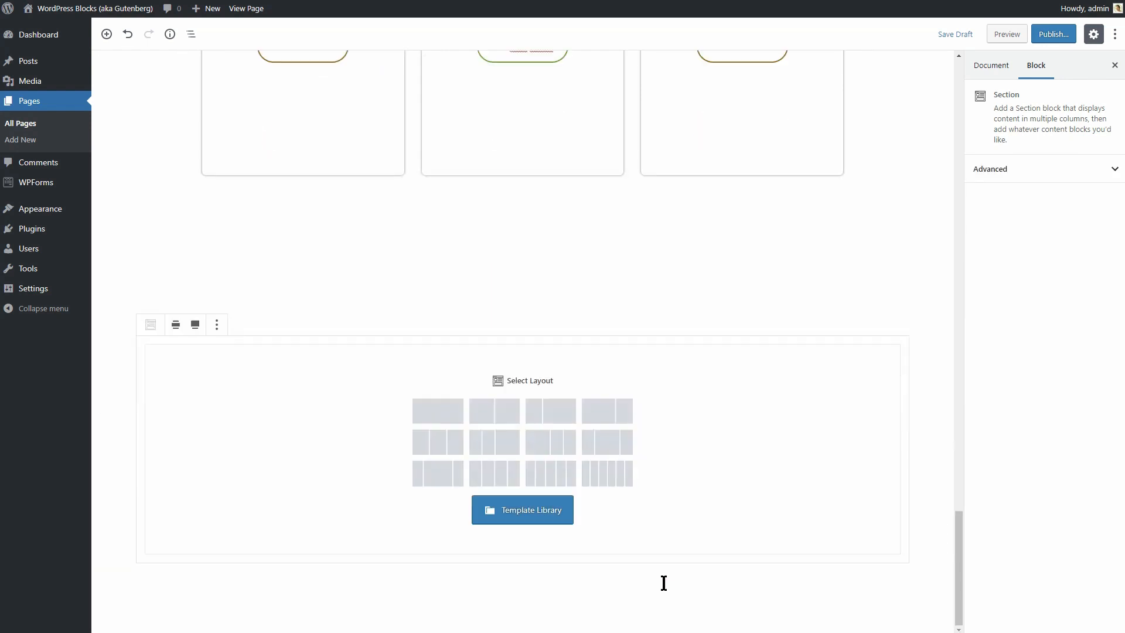
{"action": "left_click", "coordinate": [530, 515]}
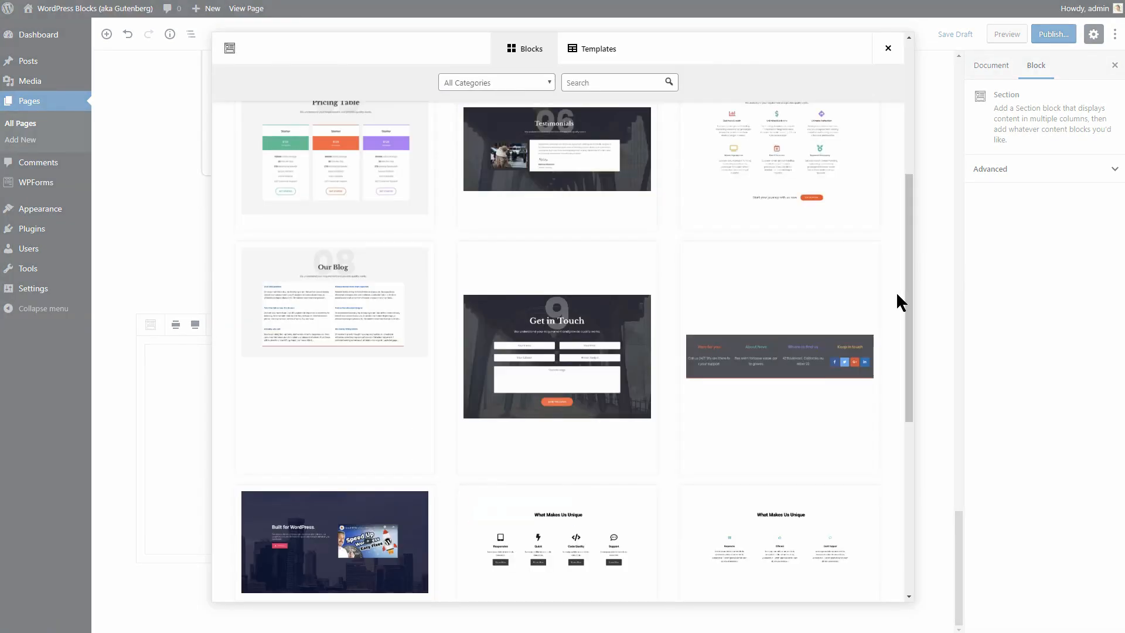
{"action": "left_click", "coordinate": [555, 365]}
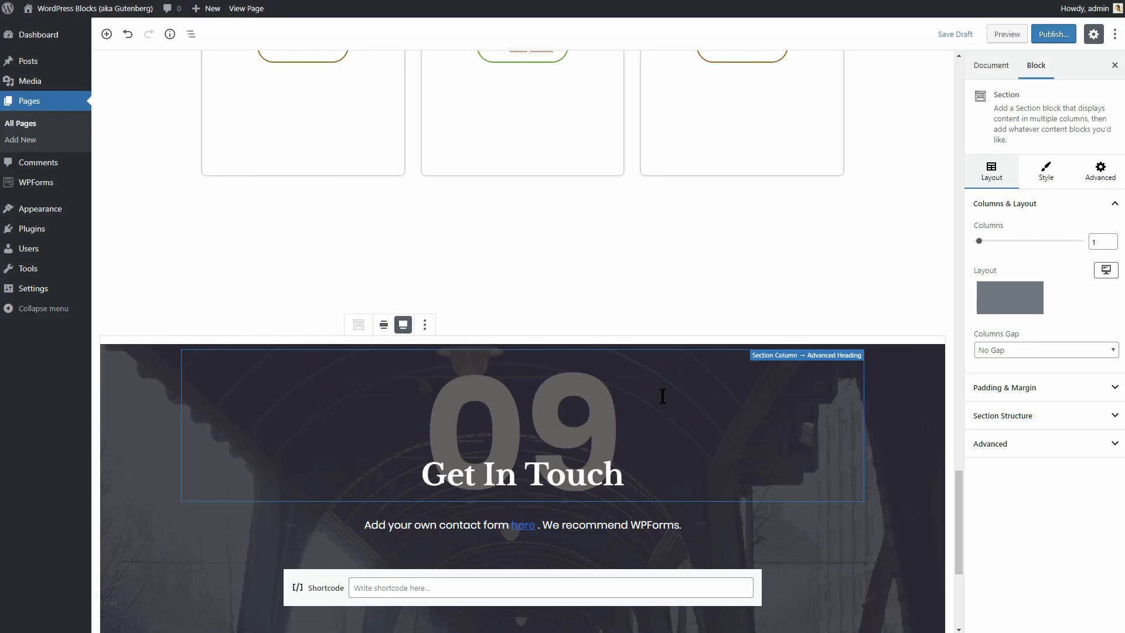
Delete the large 09 number heading from the section.
{"action": "left_click", "coordinate": [647, 399]}
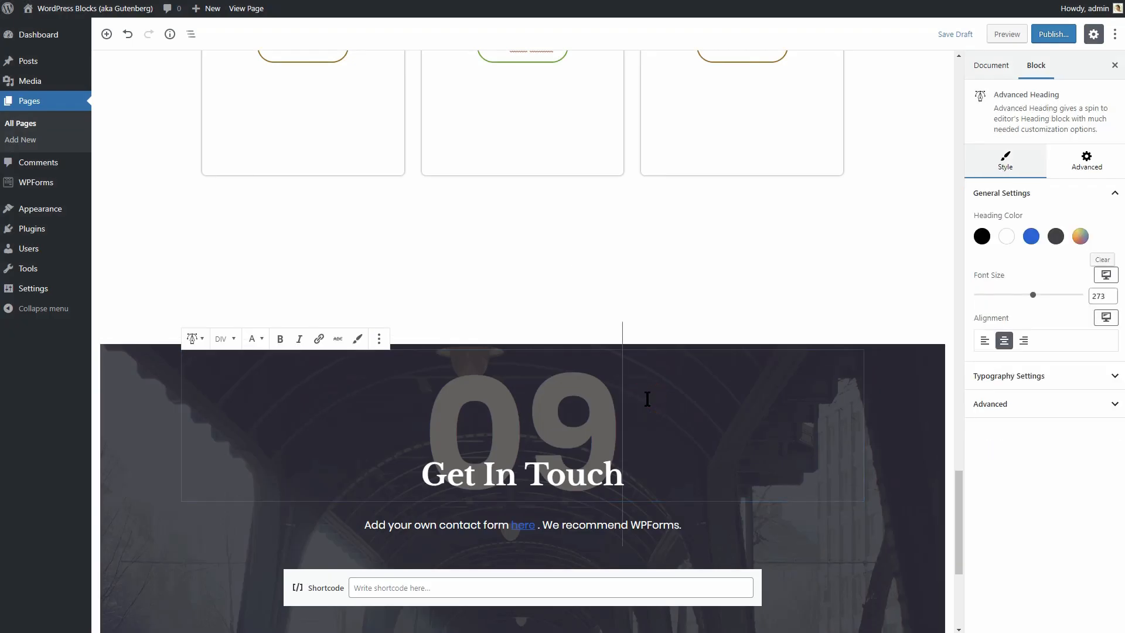
{"action": "left_click", "coordinate": [379, 339]}
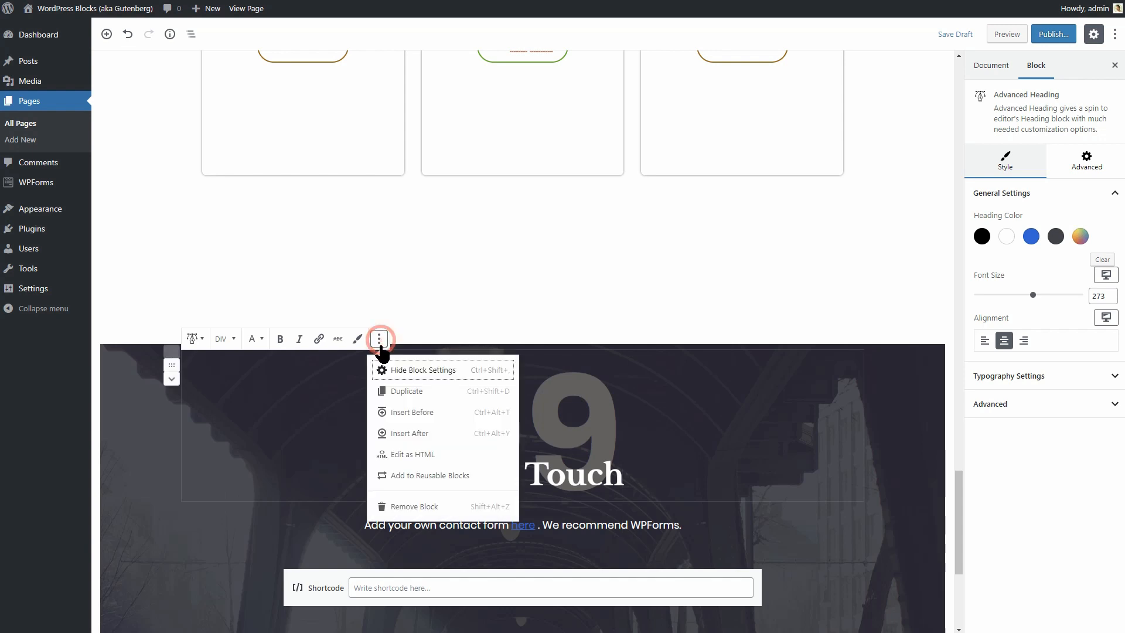
{"action": "left_click", "coordinate": [410, 507]}
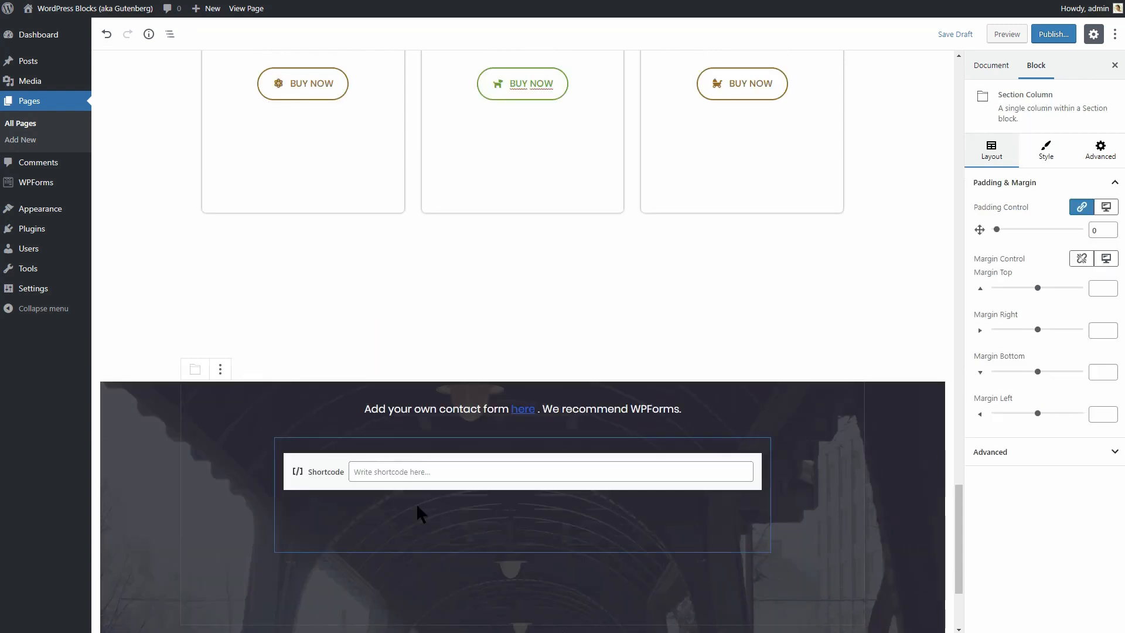
Replace the Get In Touch heading's negative top margin with 50.
{"action": "left_click", "coordinate": [626, 343]}
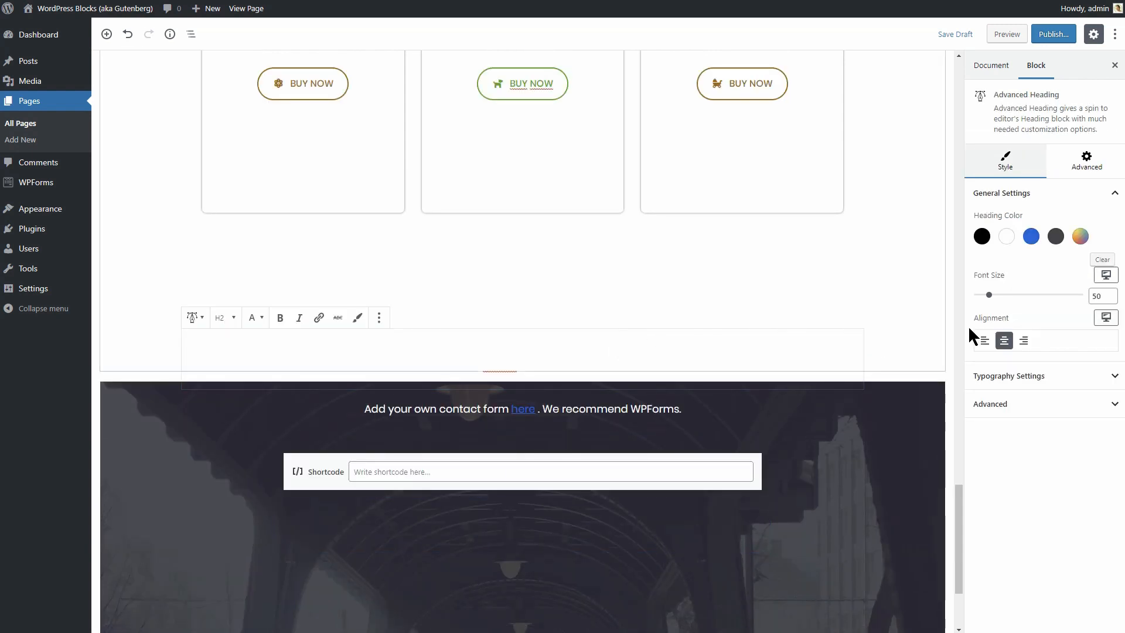
{"action": "left_click", "coordinate": [1087, 157]}
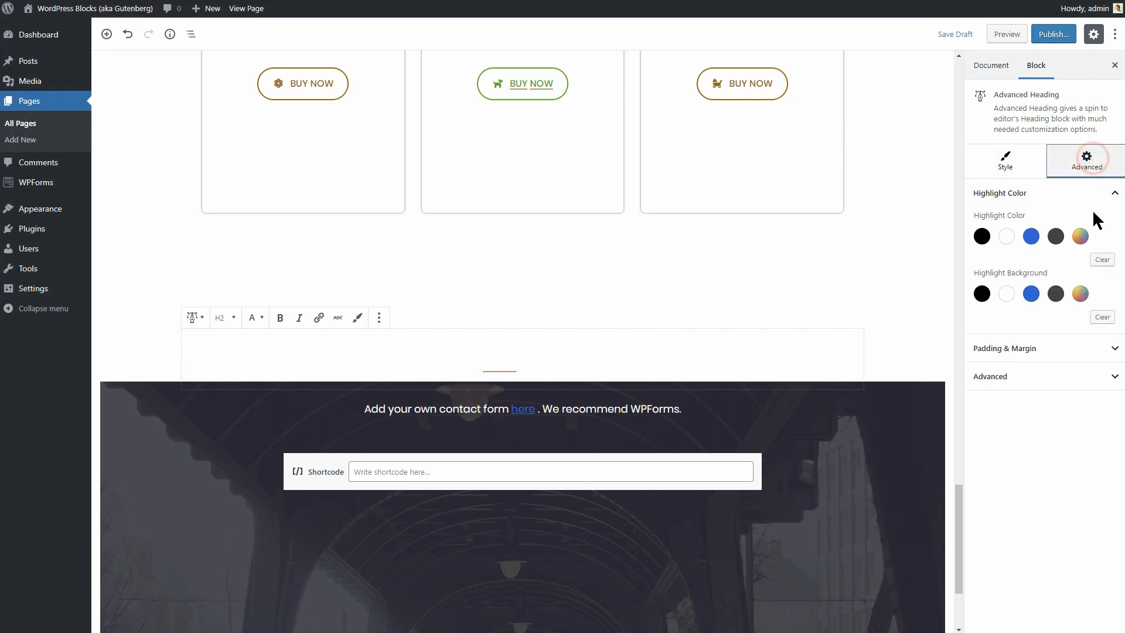
{"action": "left_click", "coordinate": [1113, 350]}
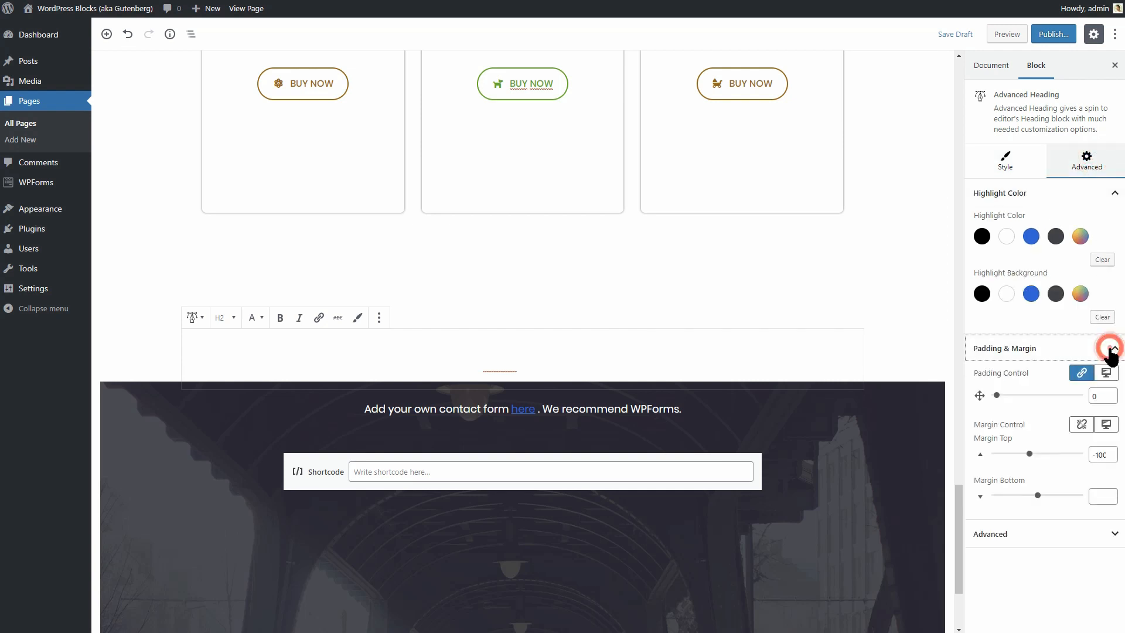
{"action": "left_click", "coordinate": [1104, 456]}
{"action": "key", "text": "BackSpace"}
{"action": "key", "text": "BackSpace"}
{"action": "key", "text": "BackSpace"}
{"action": "key", "text": "BackSpace"}
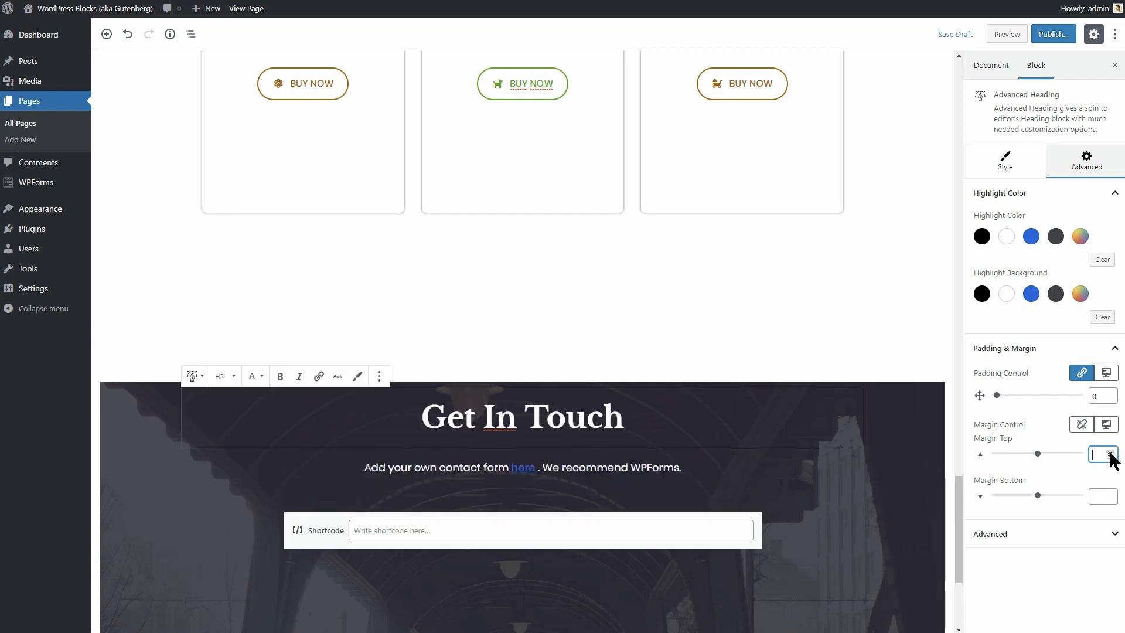
{"action": "left_click", "coordinate": [1110, 454]}
{"action": "left_click_drag", "start_coordinate": [1110, 454], "coordinate": [1110, 454]}
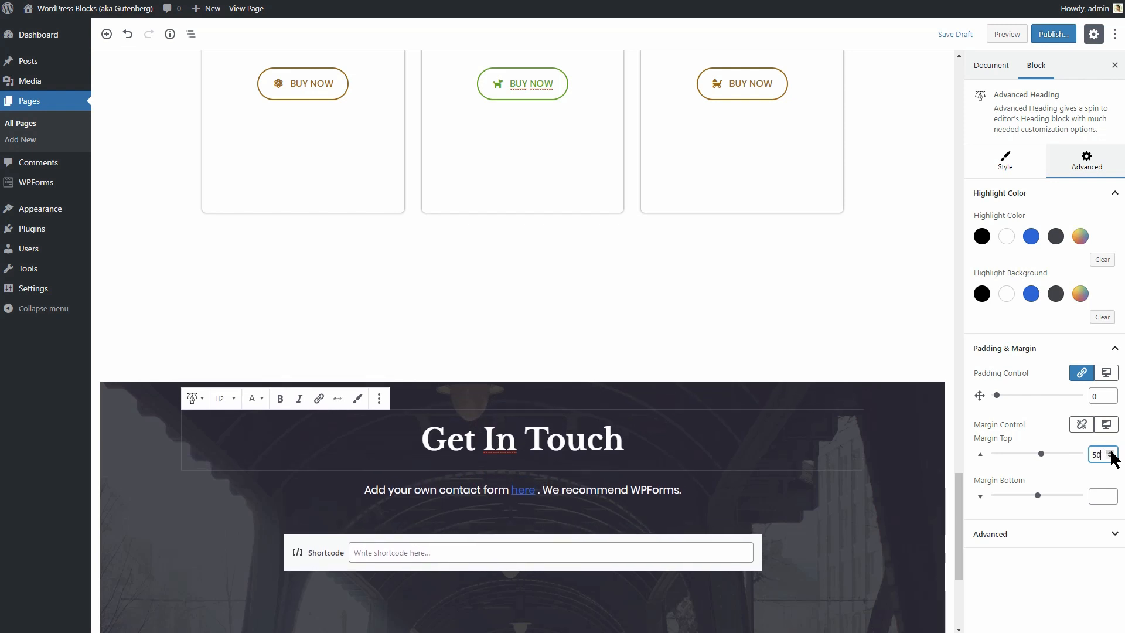
Set the Get In Touch heading font to Aladin.
{"action": "left_click", "coordinate": [1005, 158]}
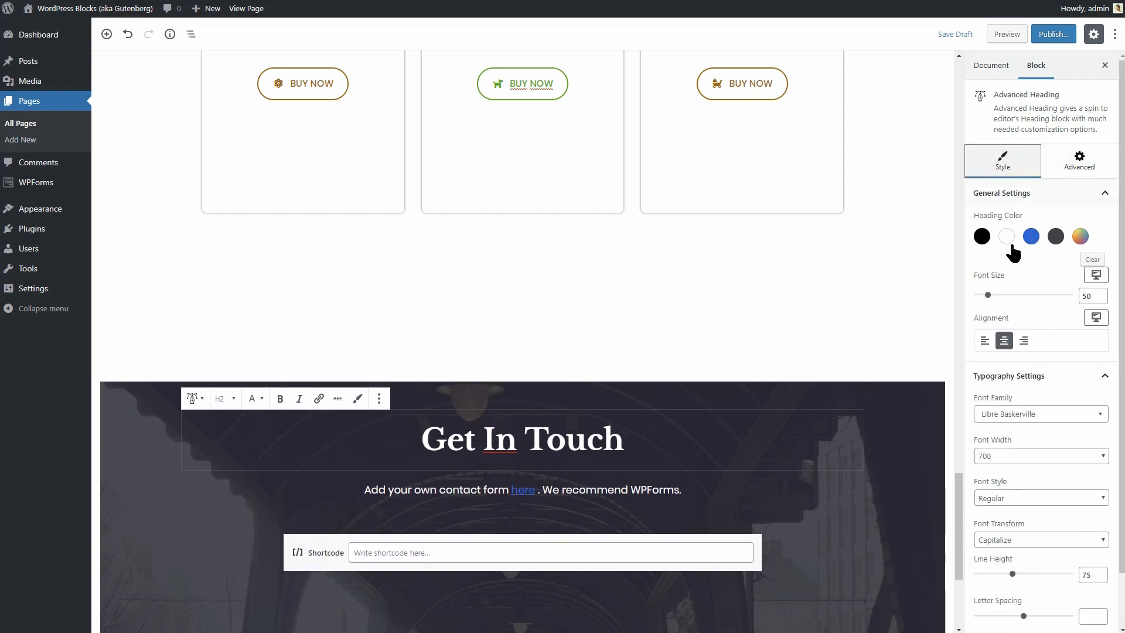
{"action": "left_click", "coordinate": [1055, 413]}
{"action": "type", "text": "ala"}
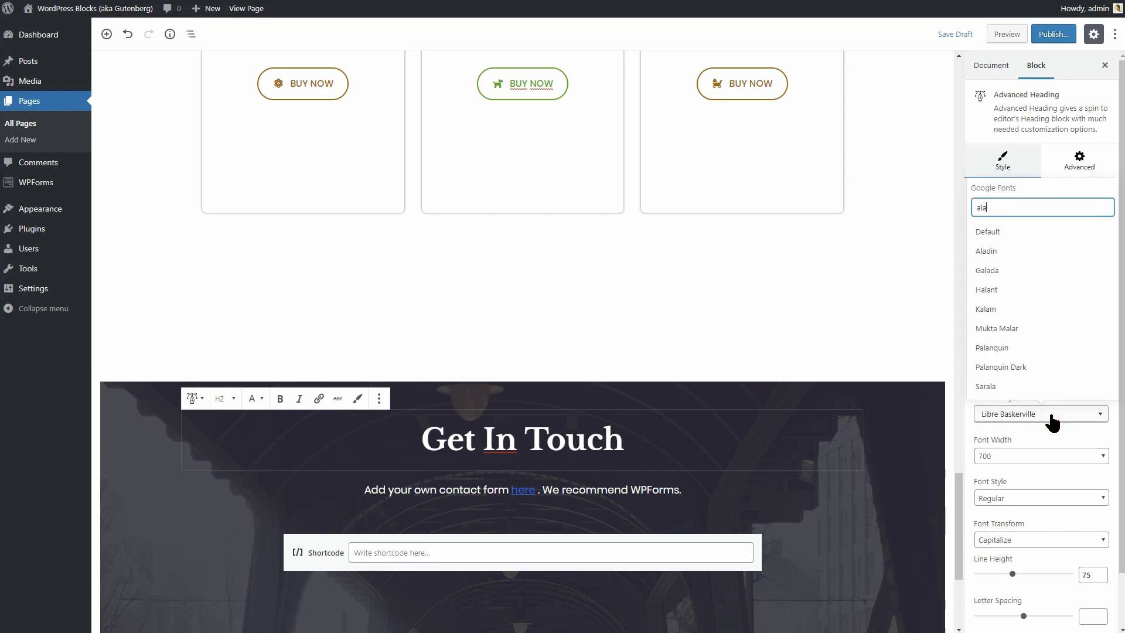
{"action": "left_click", "coordinate": [999, 252]}
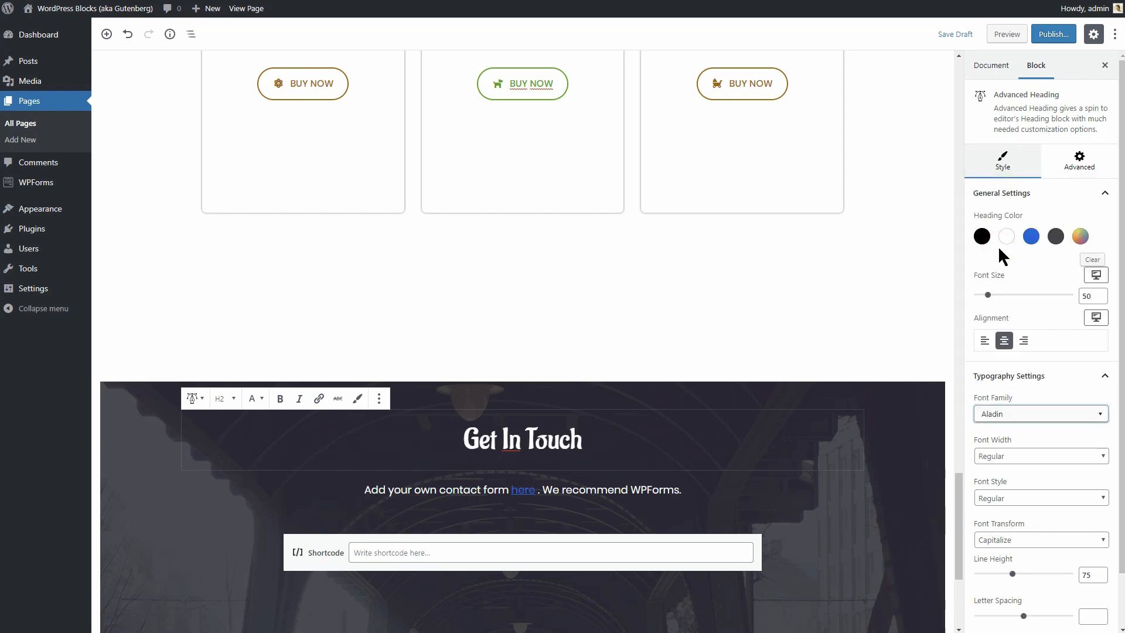
{"action": "left_click", "coordinate": [912, 405]}
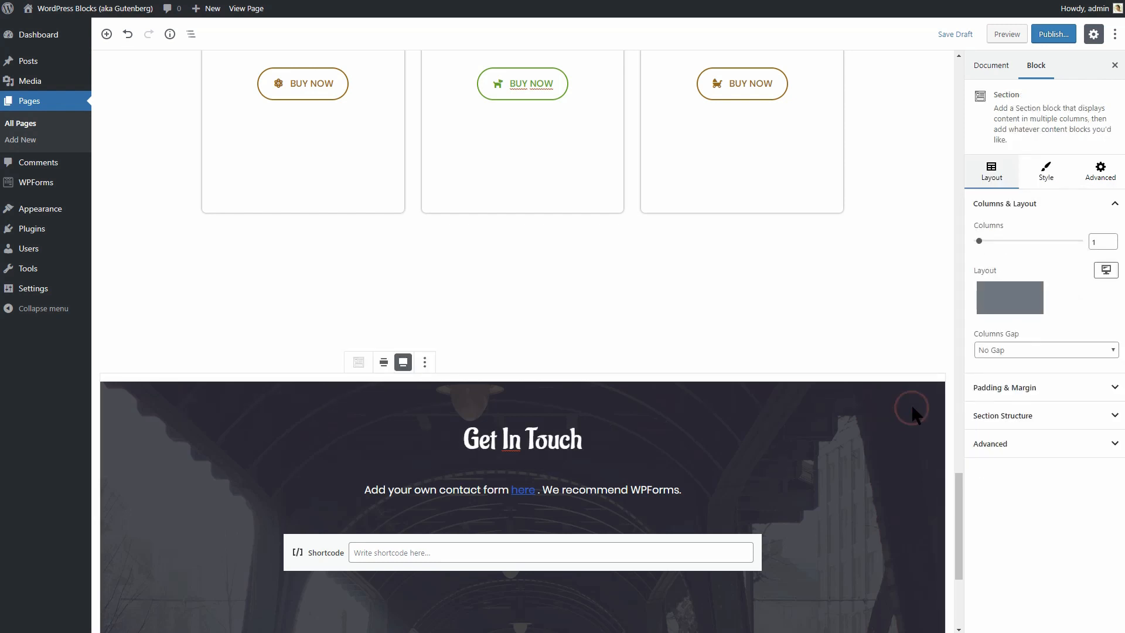
Replace the section's background image with back.jpg from the Media Library.
{"action": "left_click", "coordinate": [1047, 171]}
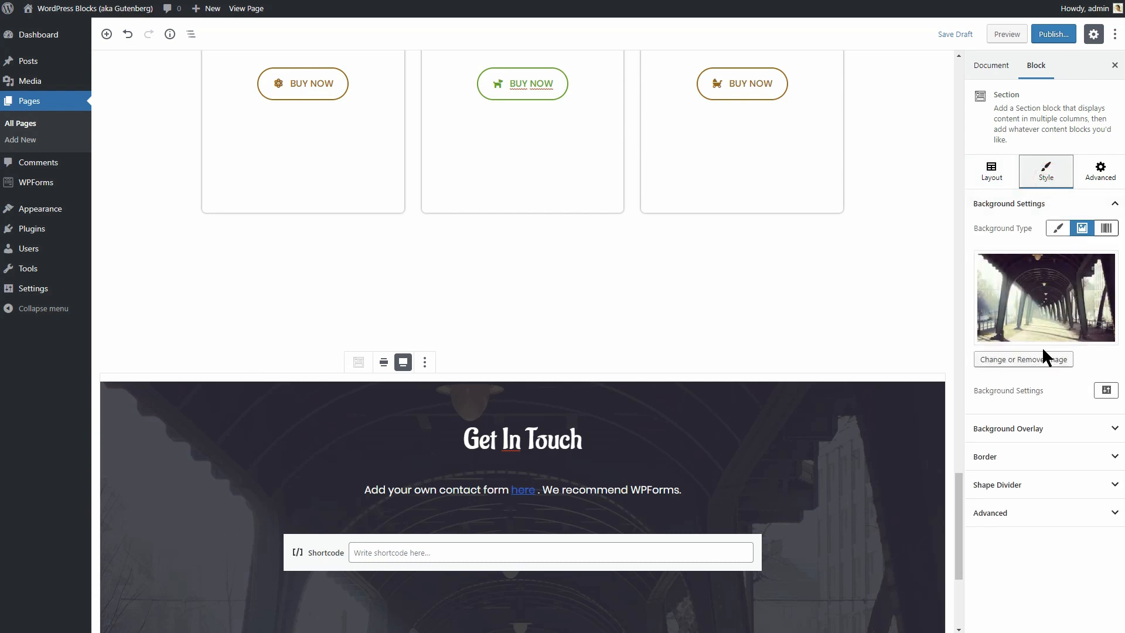
{"action": "left_click", "coordinate": [1042, 310]}
{"action": "left_click", "coordinate": [1056, 333]}
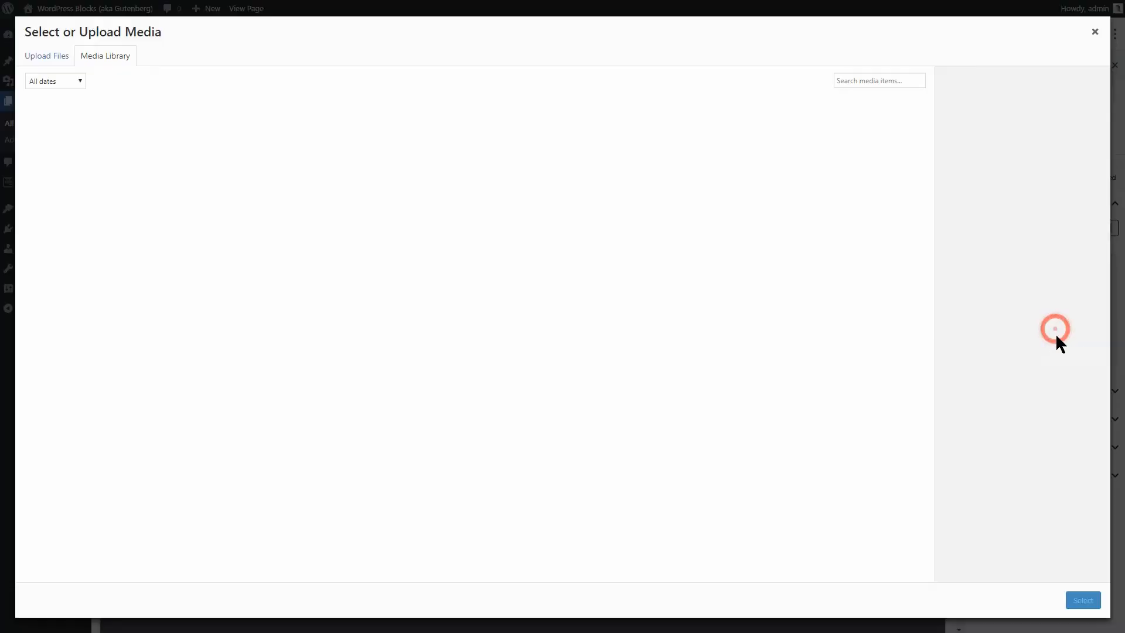
{"action": "left_click", "coordinate": [76, 161]}
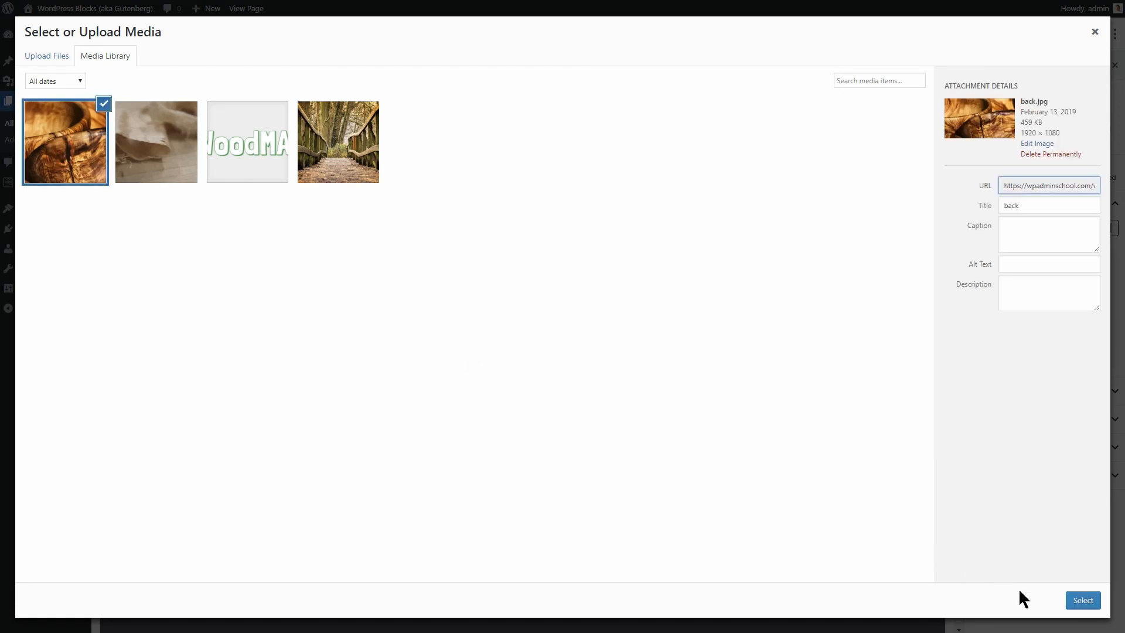
{"action": "left_click", "coordinate": [1083, 600]}
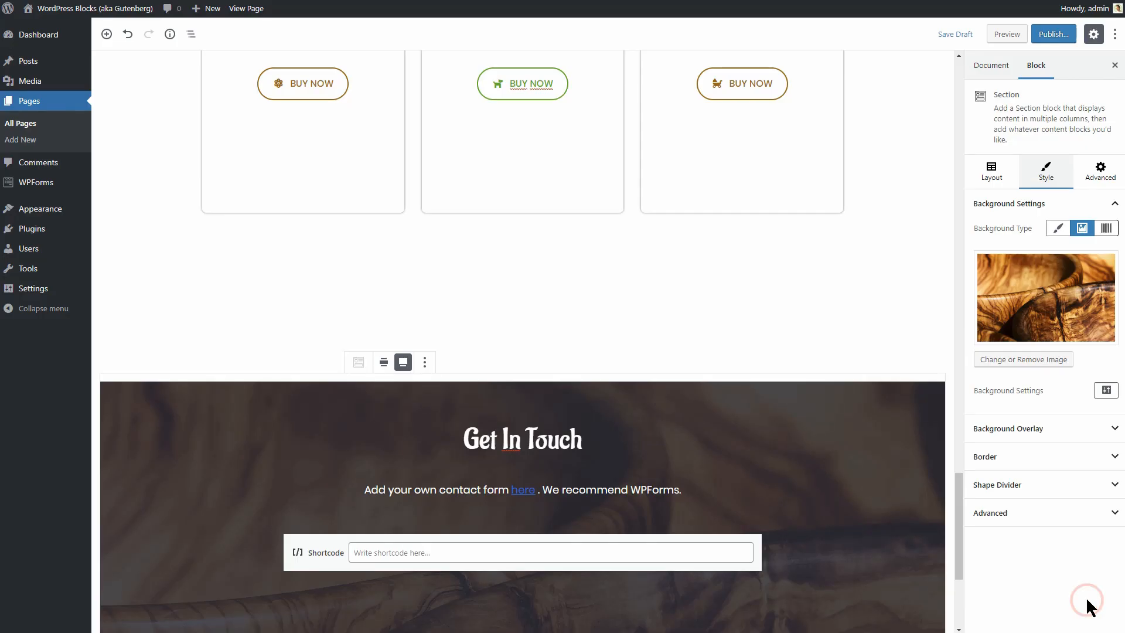
Lower the background overlay opacity to 27 and save the draft.
{"action": "left_click", "coordinate": [1085, 431]}
{"action": "scroll", "coordinate": [1084, 433], "scroll_direction": "down", "scroll_amount": 2}
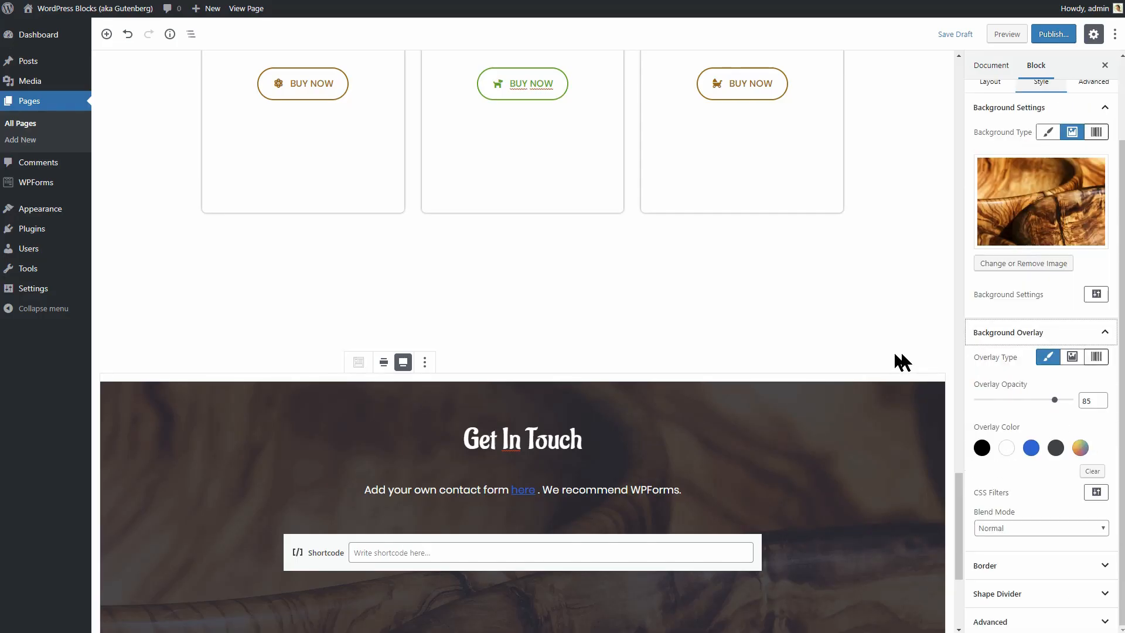
{"action": "scroll", "coordinate": [896, 356], "scroll_direction": "down", "scroll_amount": 4}
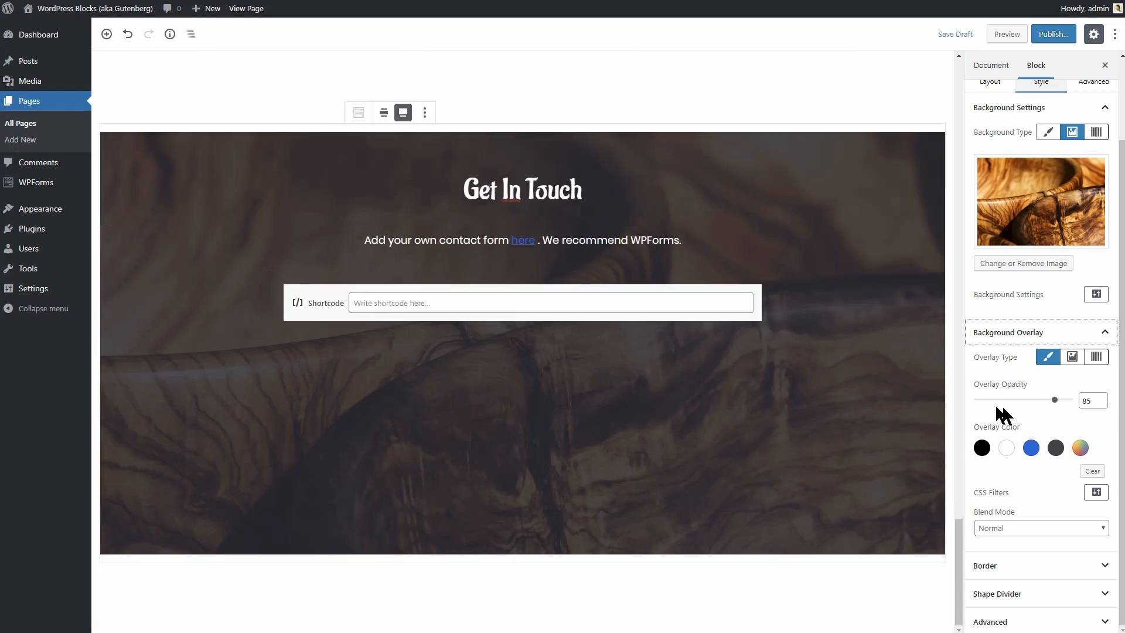
{"action": "left_click_drag", "start_coordinate": [1054, 401], "coordinate": [1003, 401]}
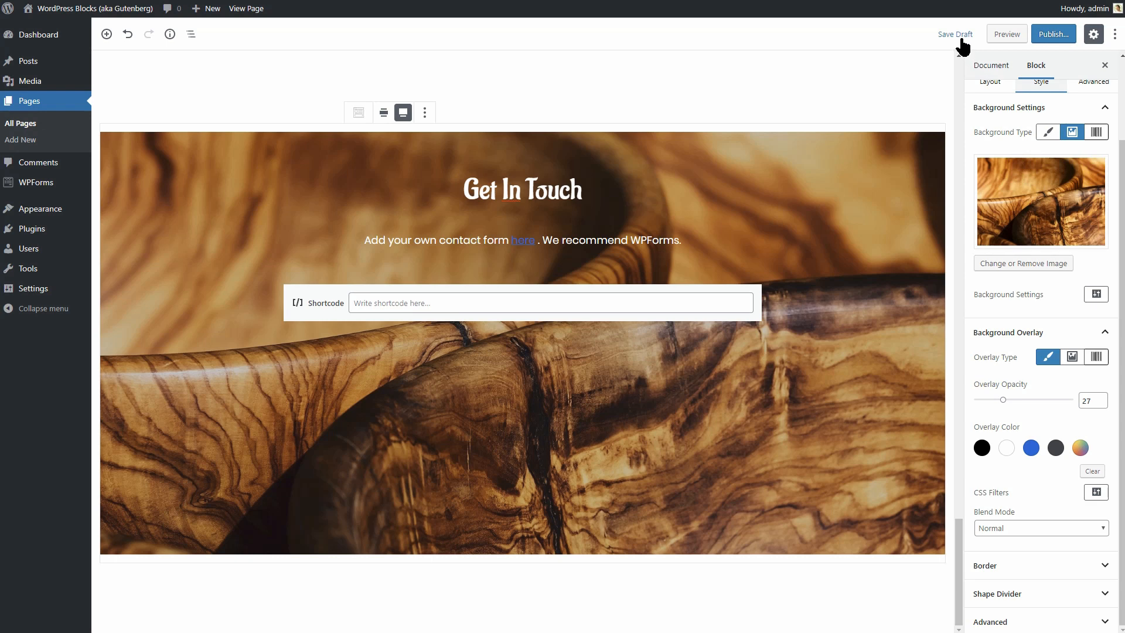
{"action": "left_click", "coordinate": [957, 35]}
{"action": "left_click", "coordinate": [409, 304]}
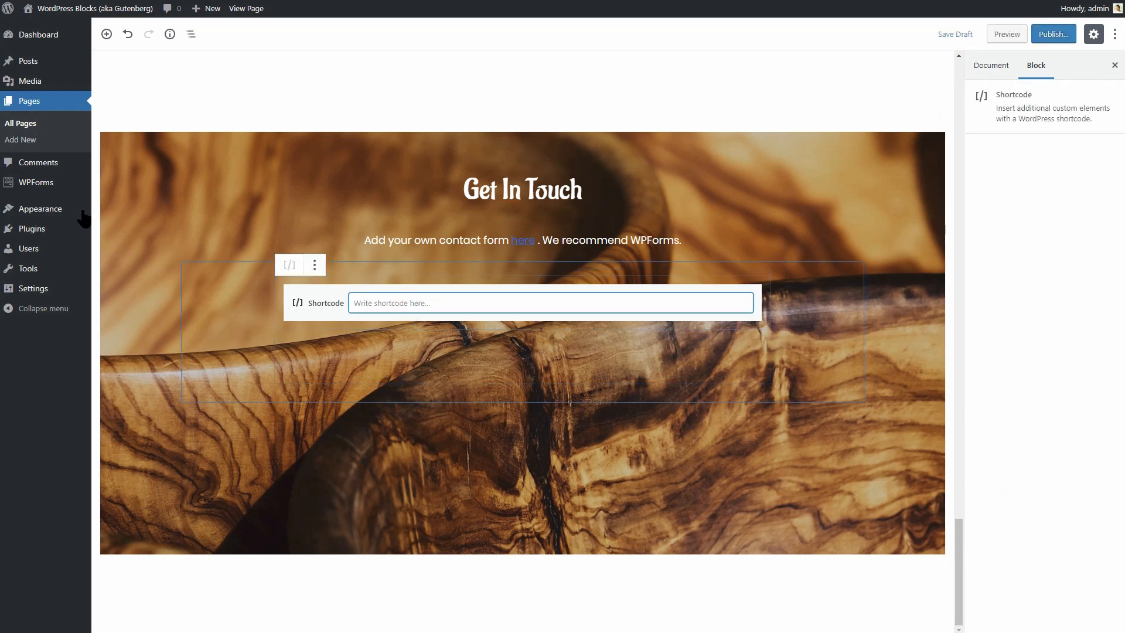
Create a new WPForms form from the Simple Contact Form template.
{"action": "mouse_move", "coordinate": [55, 189]}
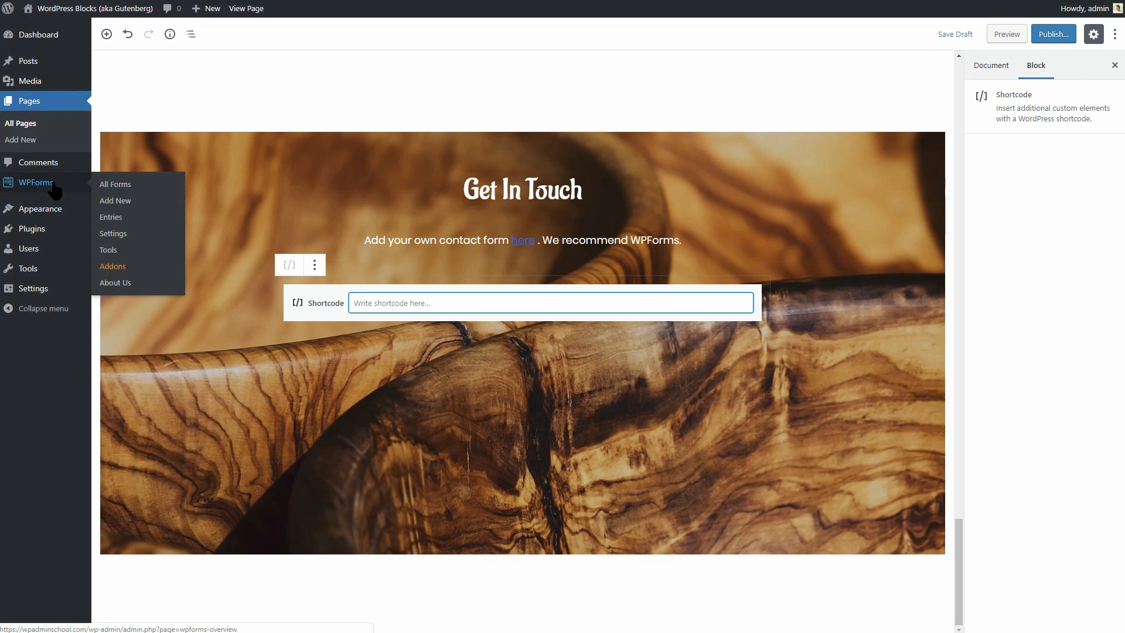
{"action": "left_click", "coordinate": [120, 201]}
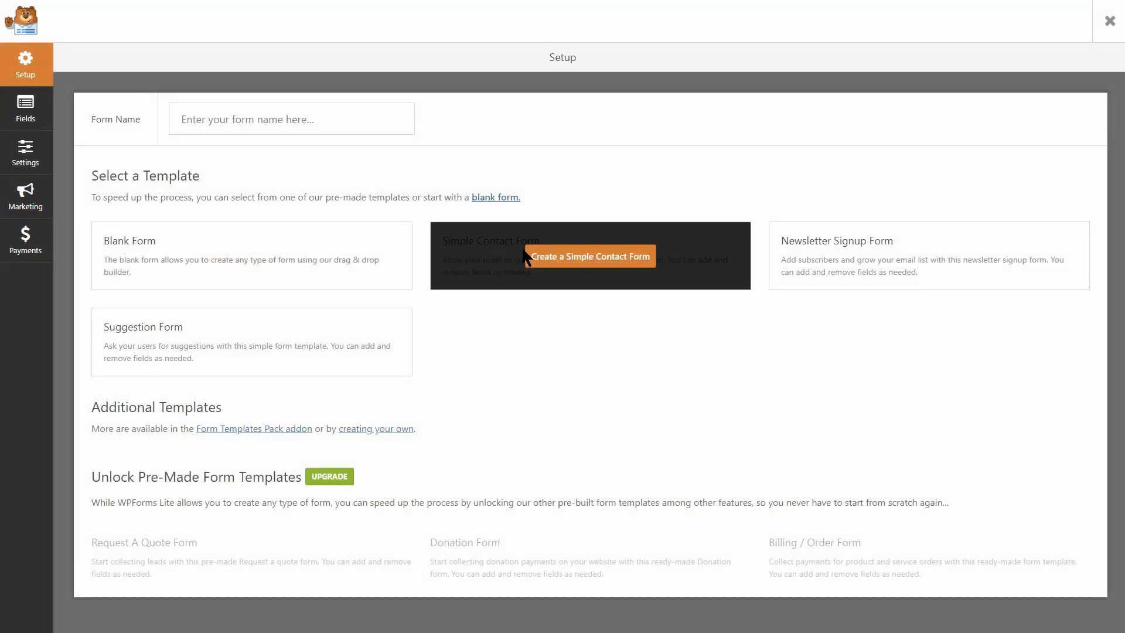
{"action": "left_click", "coordinate": [604, 264]}
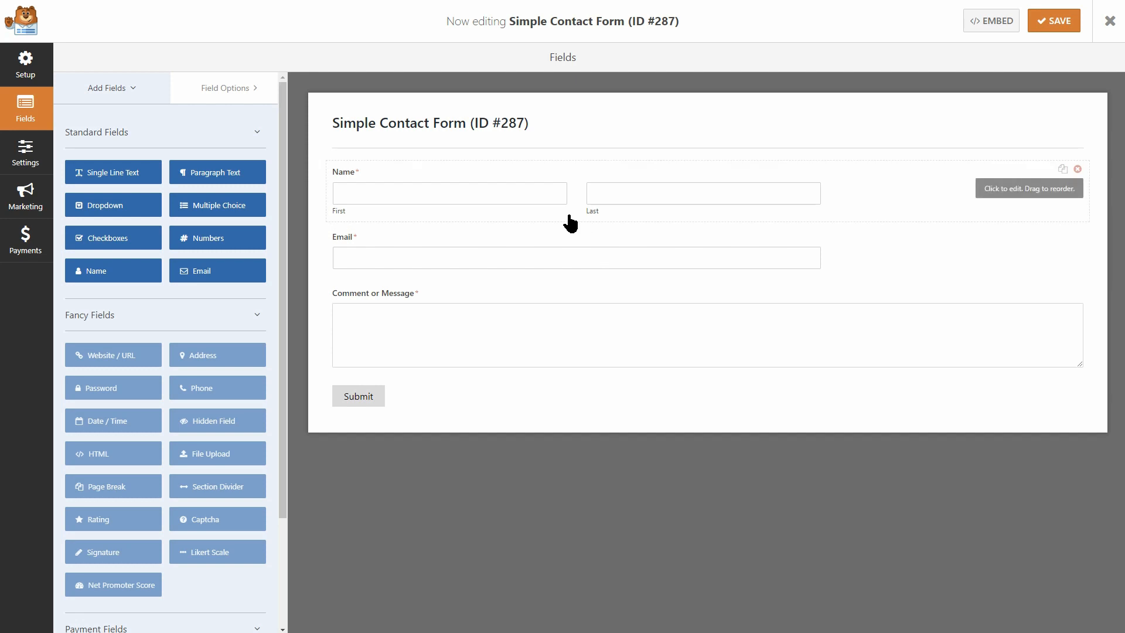
Set the Name, Email and Comment or Message fields to Large field size.
{"action": "left_click", "coordinate": [568, 216]}
{"action": "left_click", "coordinate": [180, 360]}
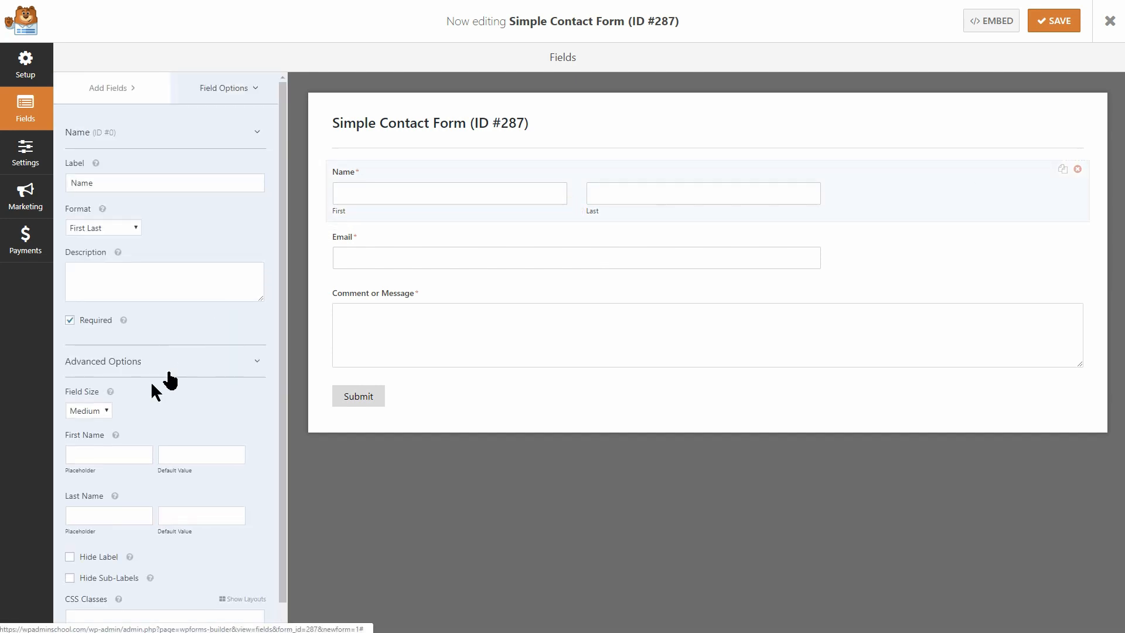
{"action": "left_click", "coordinate": [103, 411]}
{"action": "left_click", "coordinate": [93, 465]}
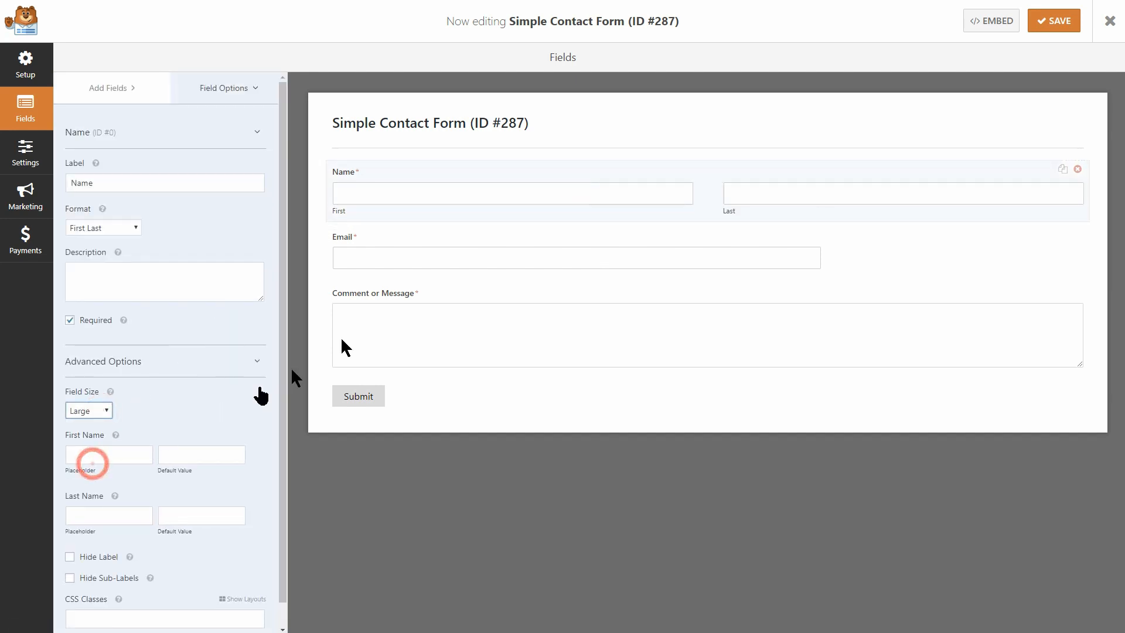
{"action": "left_click", "coordinate": [442, 269]}
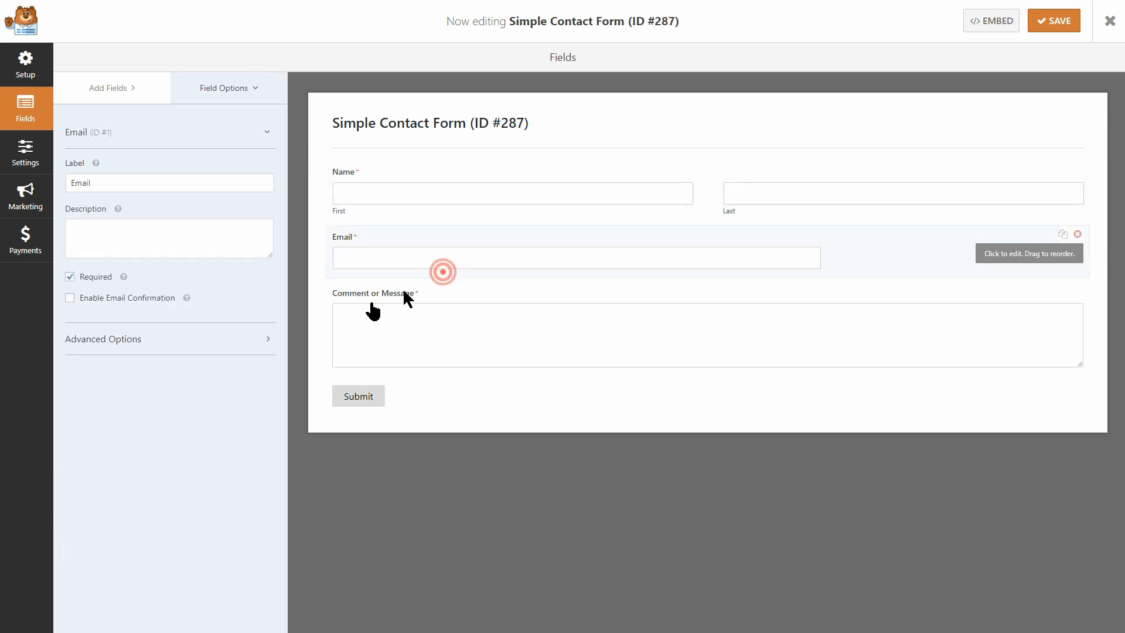
{"action": "left_click", "coordinate": [196, 341]}
{"action": "left_click", "coordinate": [94, 388]}
{"action": "left_click", "coordinate": [90, 442]}
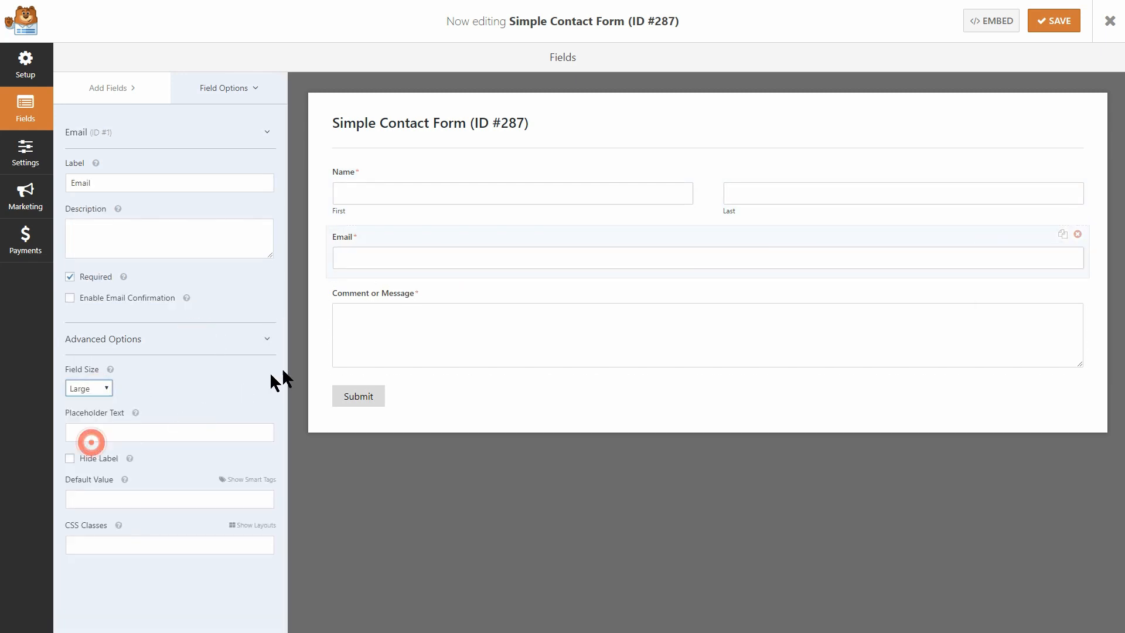
{"action": "left_click", "coordinate": [458, 339]}
{"action": "left_click", "coordinate": [111, 323]}
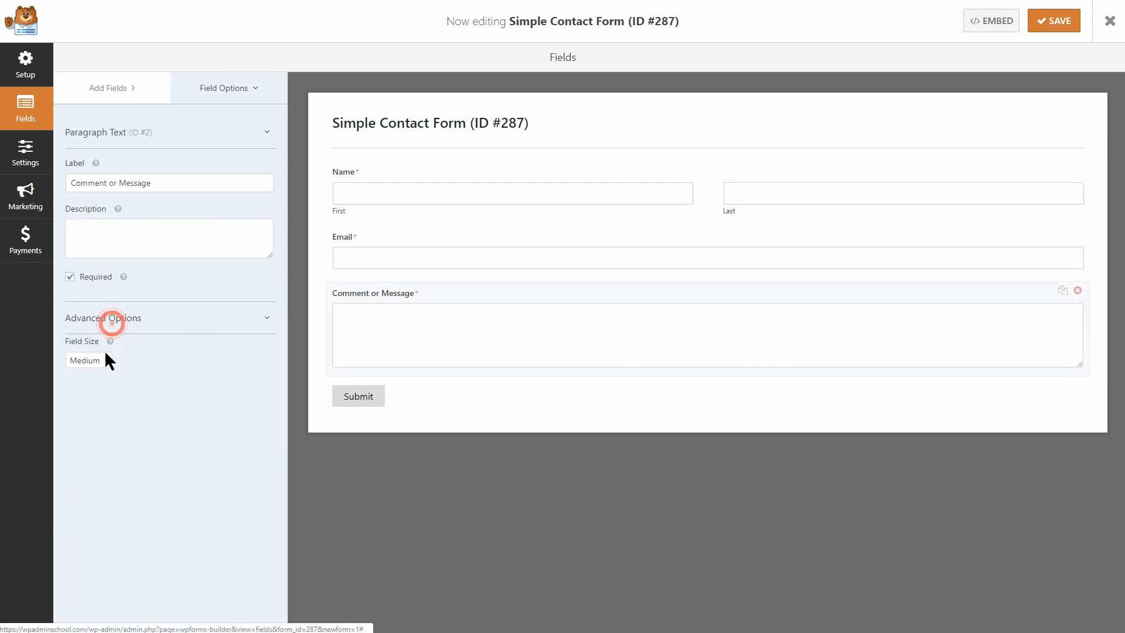
{"action": "left_click", "coordinate": [104, 367]}
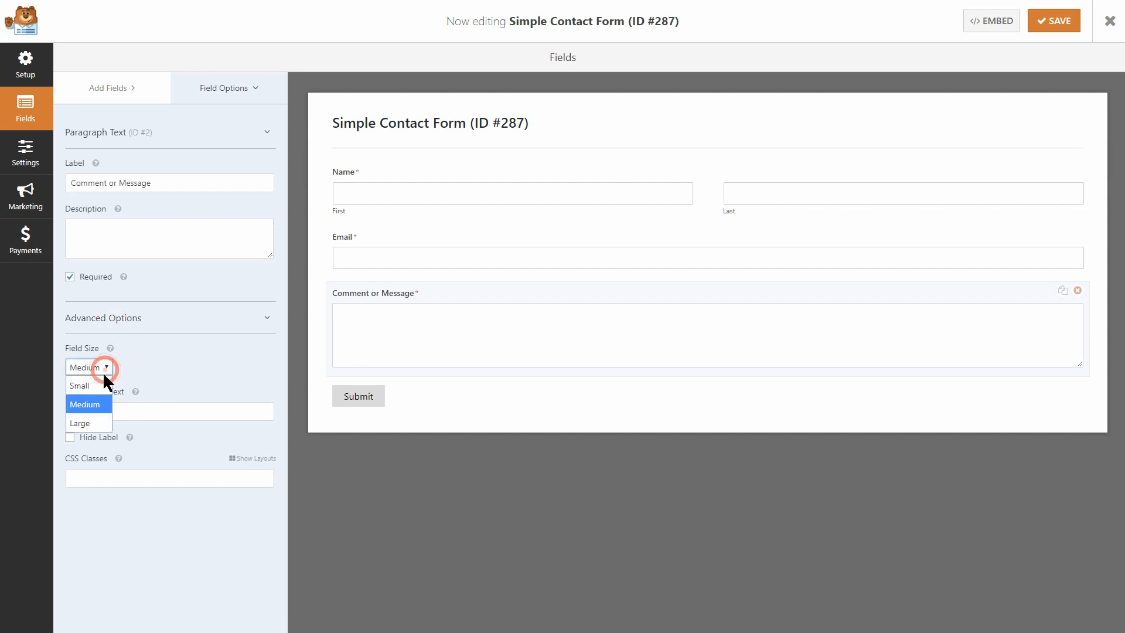
{"action": "left_click", "coordinate": [98, 423]}
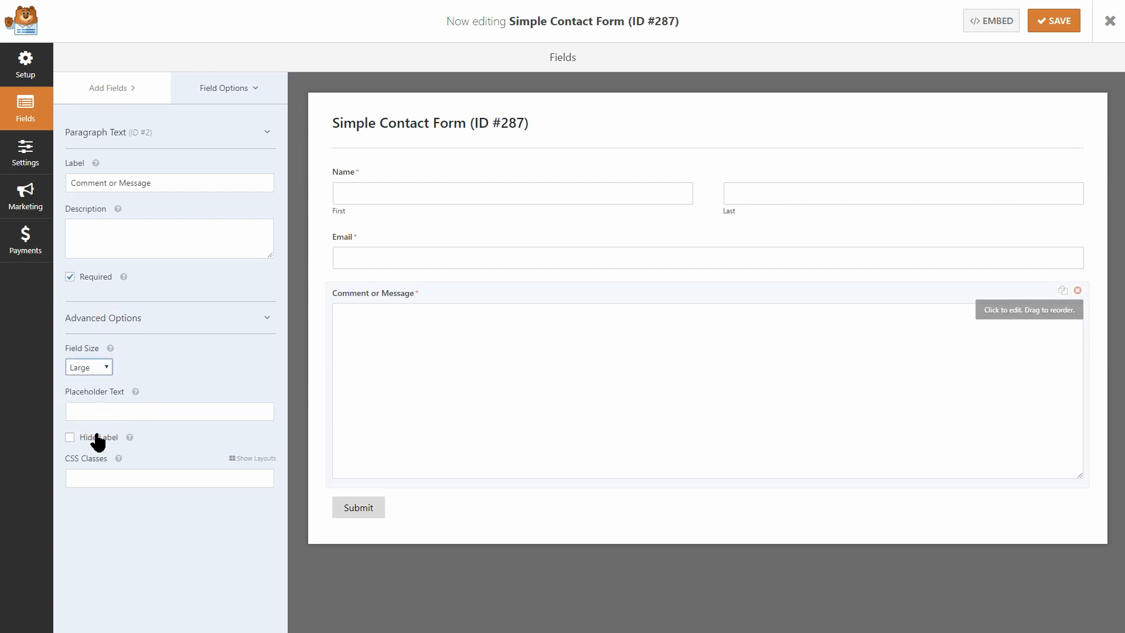
Hide the field labels and sub-labels, adding placeholders First Name, Last Name, Email and Message.
{"action": "left_click", "coordinate": [70, 437]}
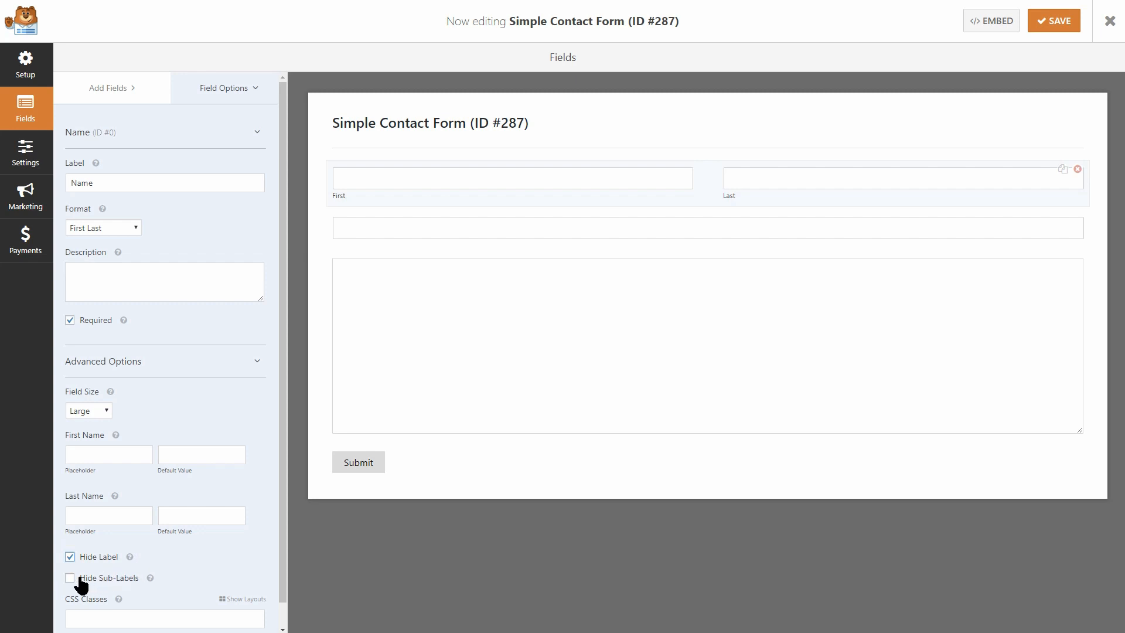
{"action": "left_click", "coordinate": [70, 578]}
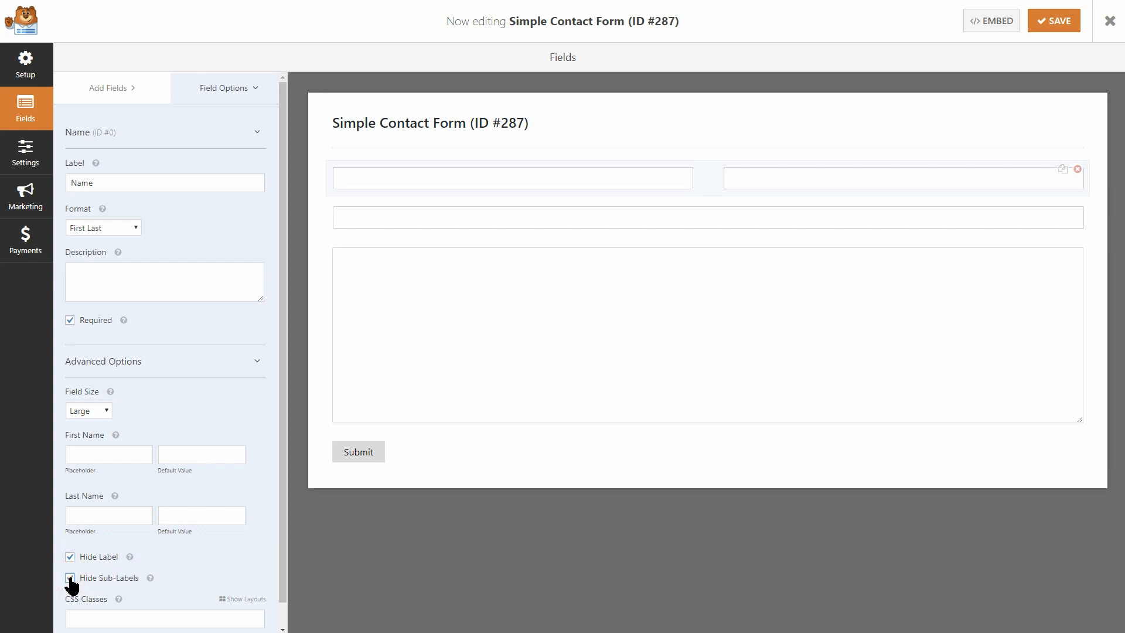
{"action": "left_click", "coordinate": [94, 457]}
{"action": "left_click", "coordinate": [393, 221]}
{"action": "left_click", "coordinate": [116, 431]}
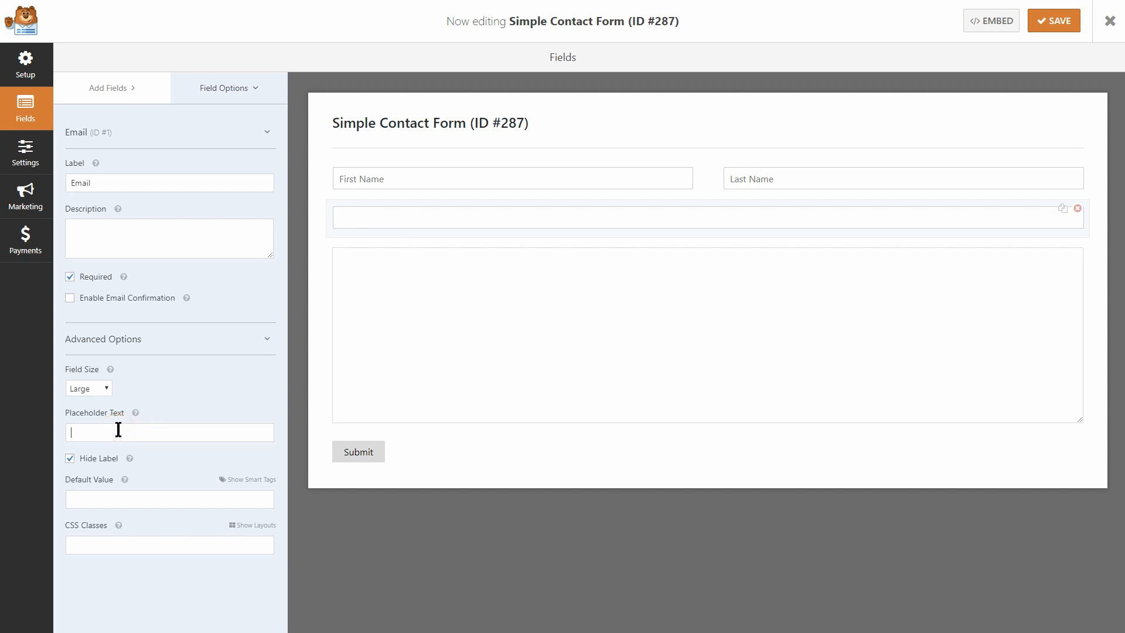
{"action": "left_click", "coordinate": [364, 333]}
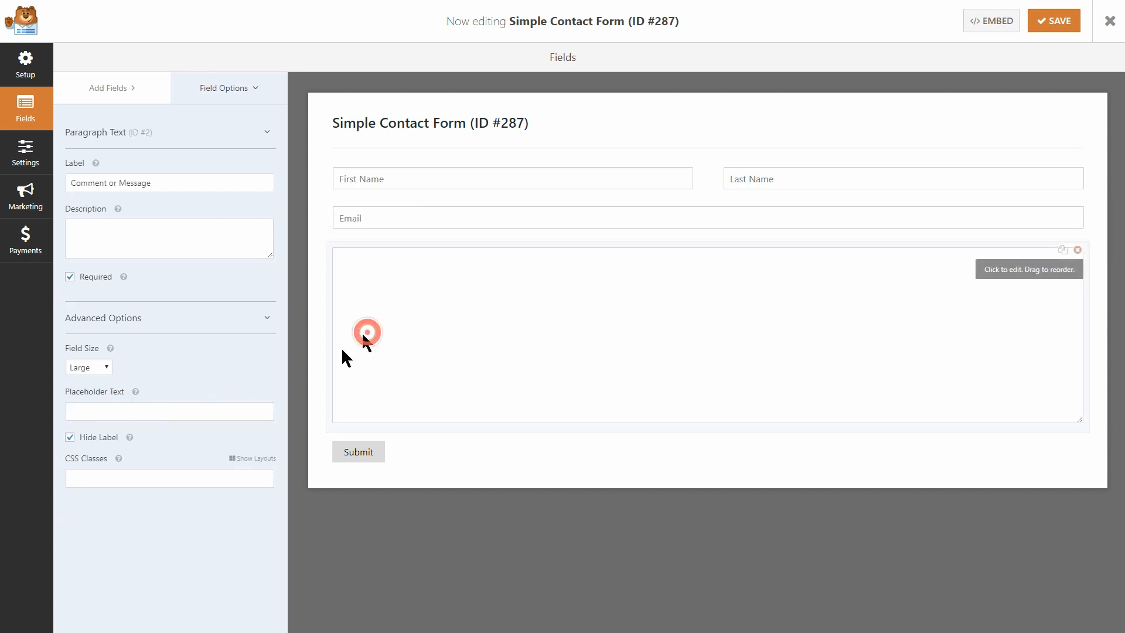
{"action": "left_click", "coordinate": [116, 412]}
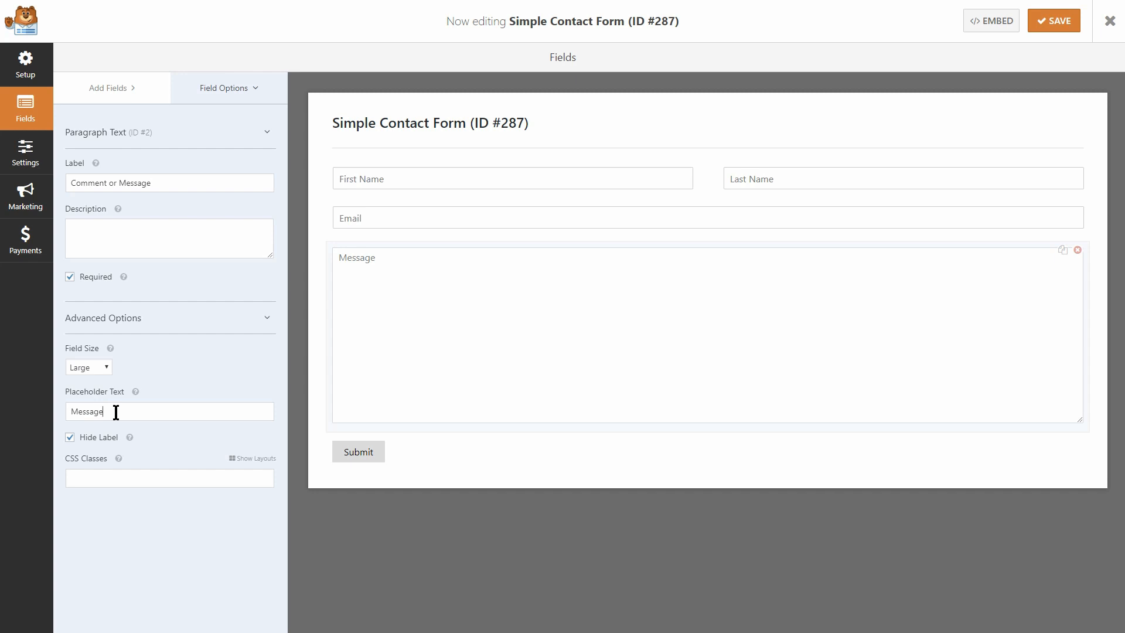
Change the Submit Button Text to 'Send Message' and save the form.
{"action": "left_click", "coordinate": [25, 155]}
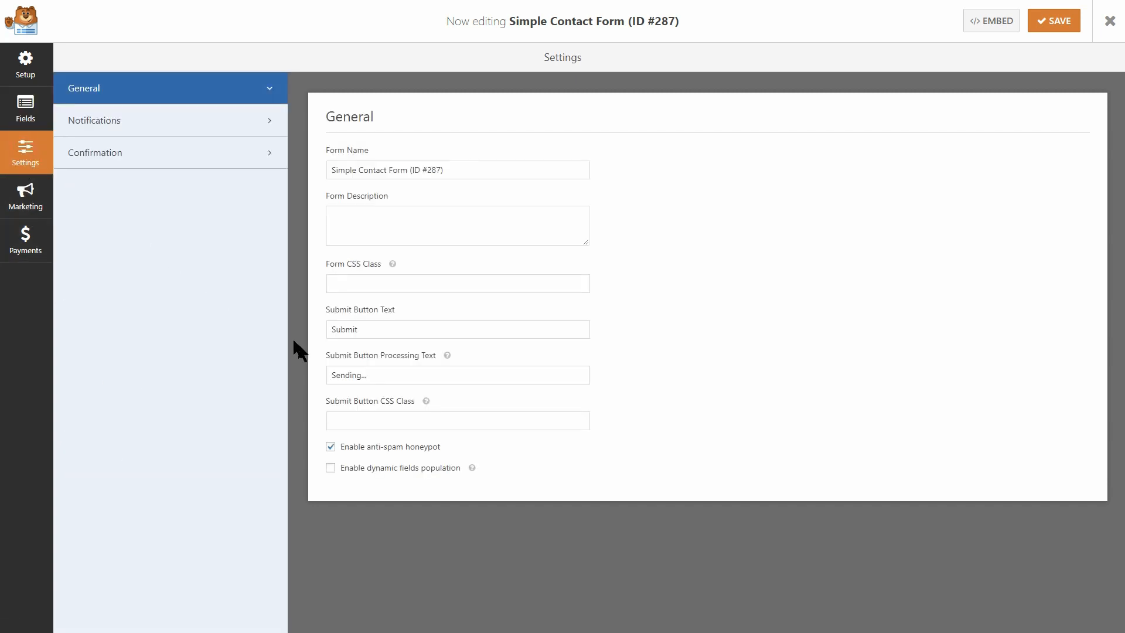
{"action": "left_click_drag", "start_coordinate": [369, 329], "coordinate": [307, 339]}
{"action": "type", "text": "Send Message"}
{"action": "left_click", "coordinate": [1067, 24]}
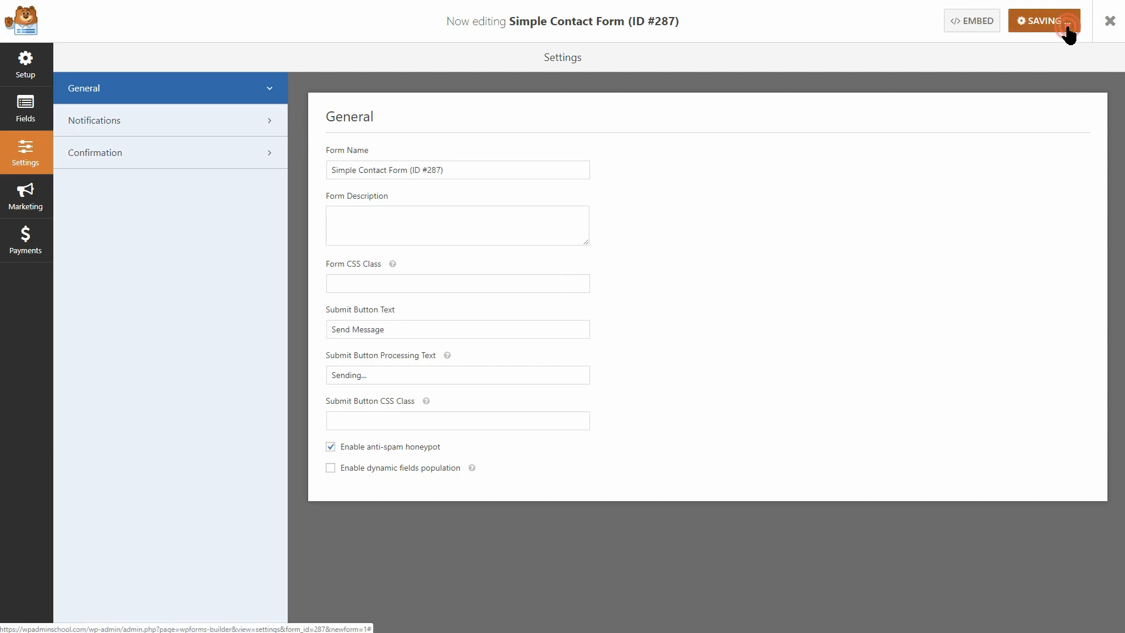
Copy the form's embed shortcode.
{"action": "left_click", "coordinate": [988, 26]}
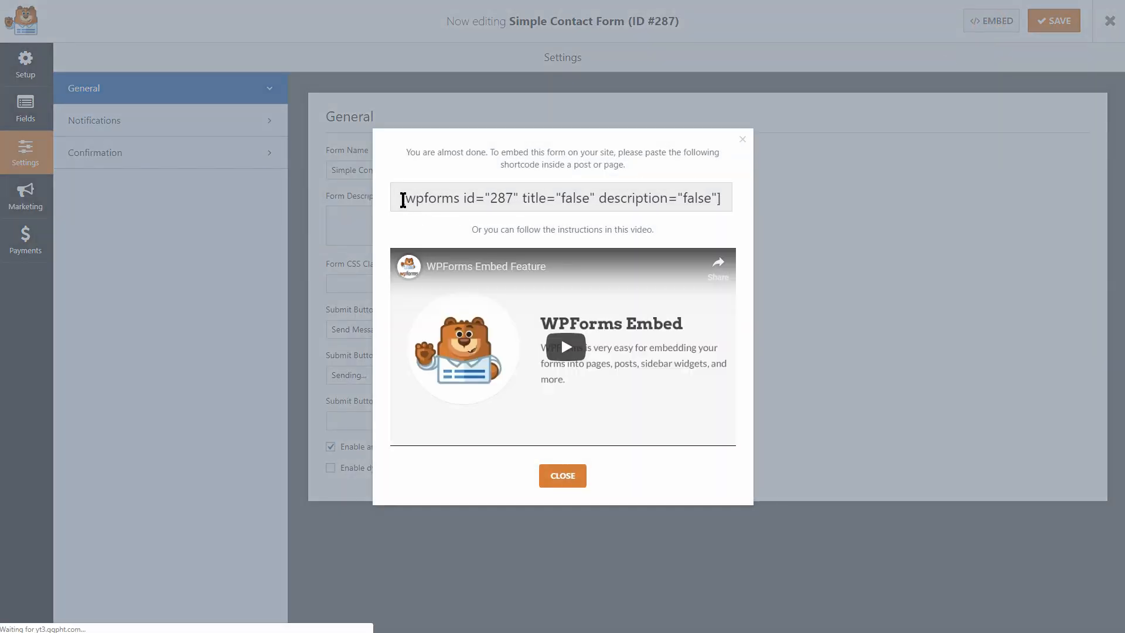
{"action": "left_click_drag", "start_coordinate": [402, 198], "coordinate": [696, 203]}
{"action": "right_click", "coordinate": [696, 204]}
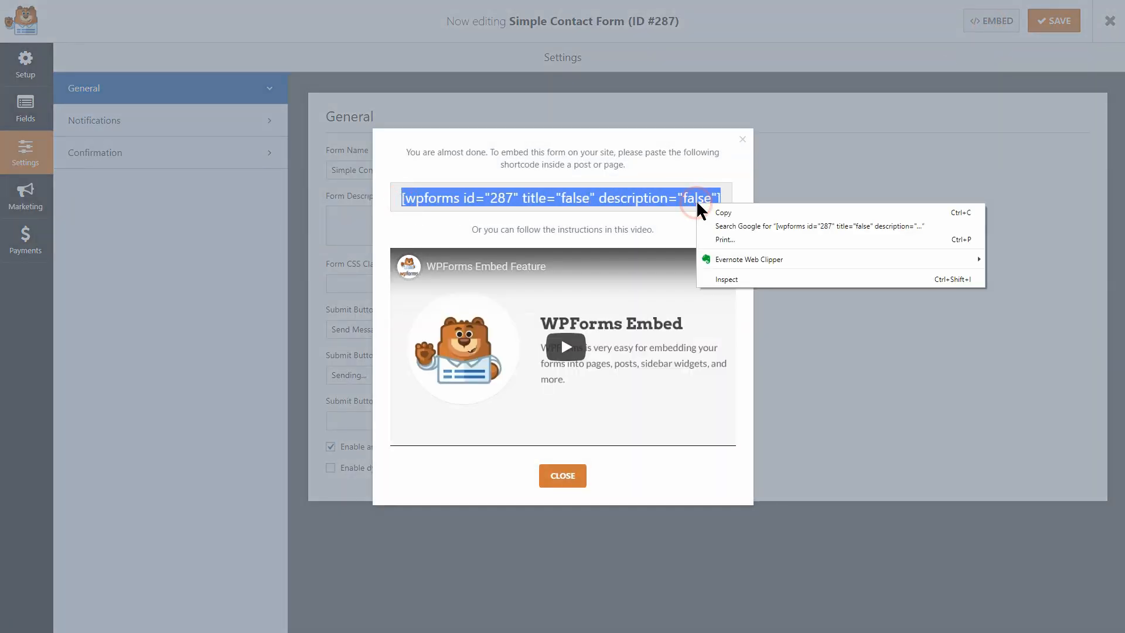
{"action": "left_click", "coordinate": [719, 220]}
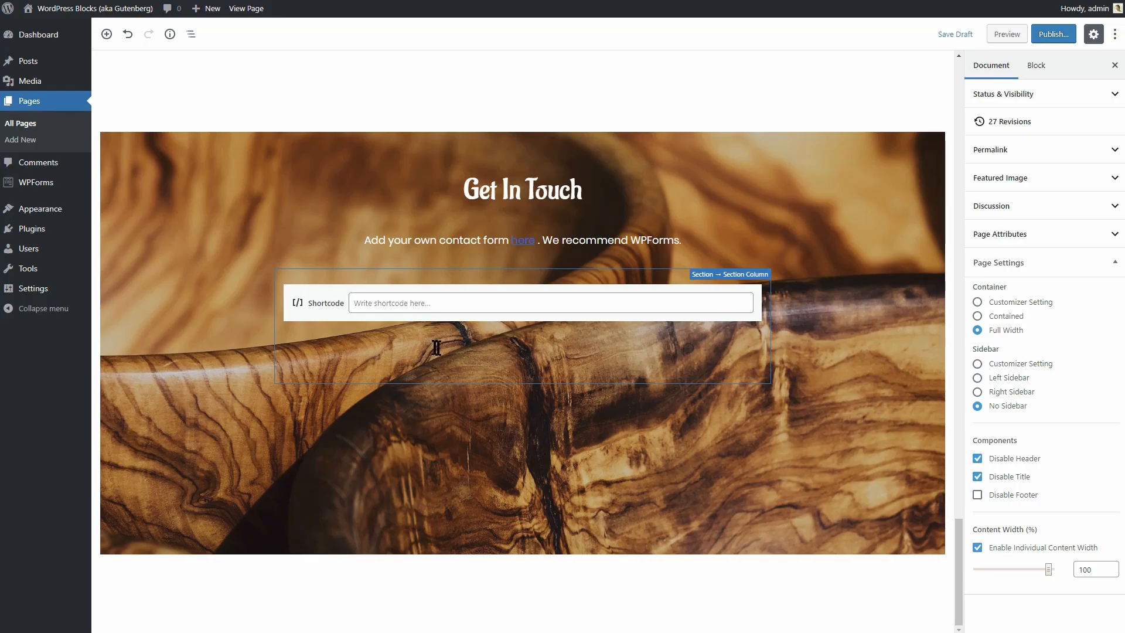
Paste the WPForms shortcode into the Shortcode block, save a draft, and preview the page.
{"action": "right_click", "coordinate": [391, 305]}
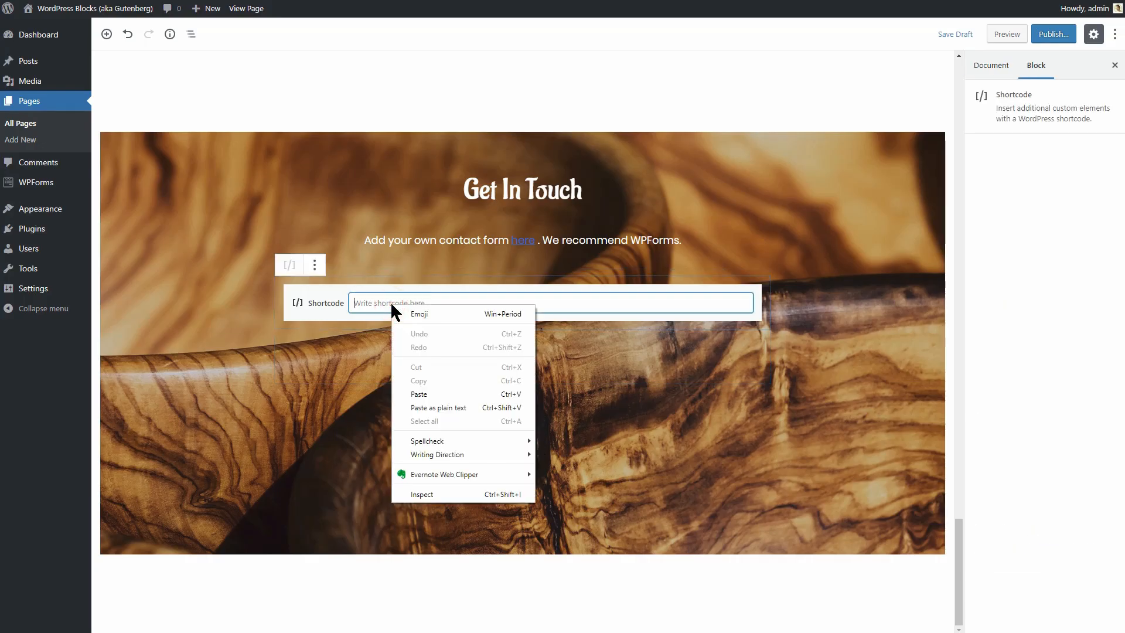
{"action": "left_click", "coordinate": [428, 393]}
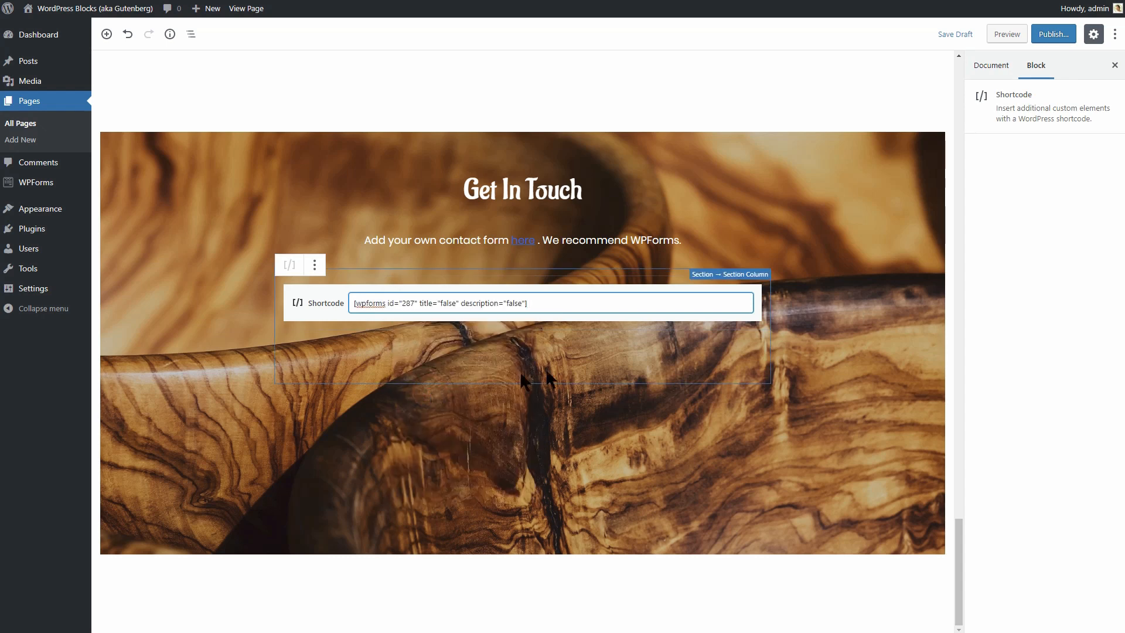
{"action": "left_click", "coordinate": [952, 34]}
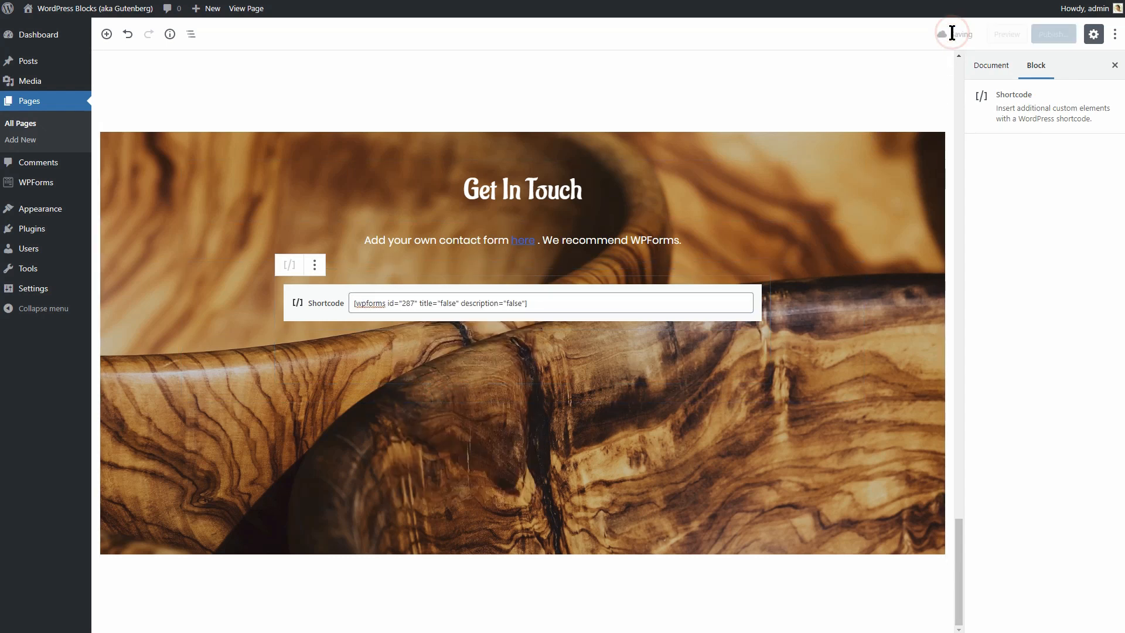
{"action": "left_click", "coordinate": [1003, 36]}
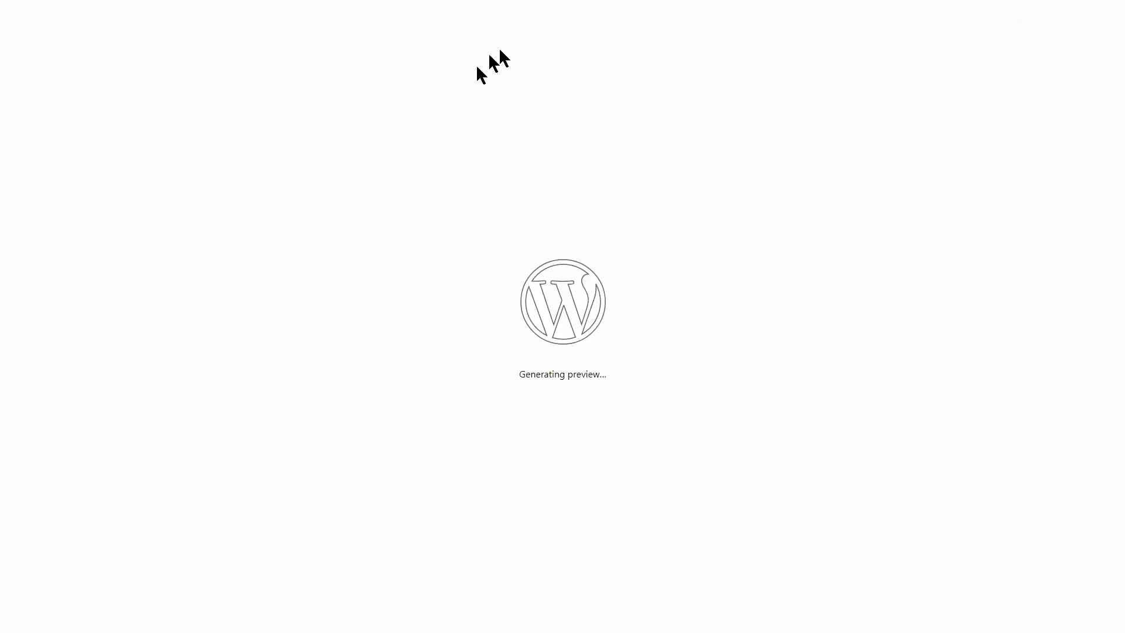
{"action": "scroll", "coordinate": [562, 328], "scroll_direction": "down", "scroll_amount": 2}
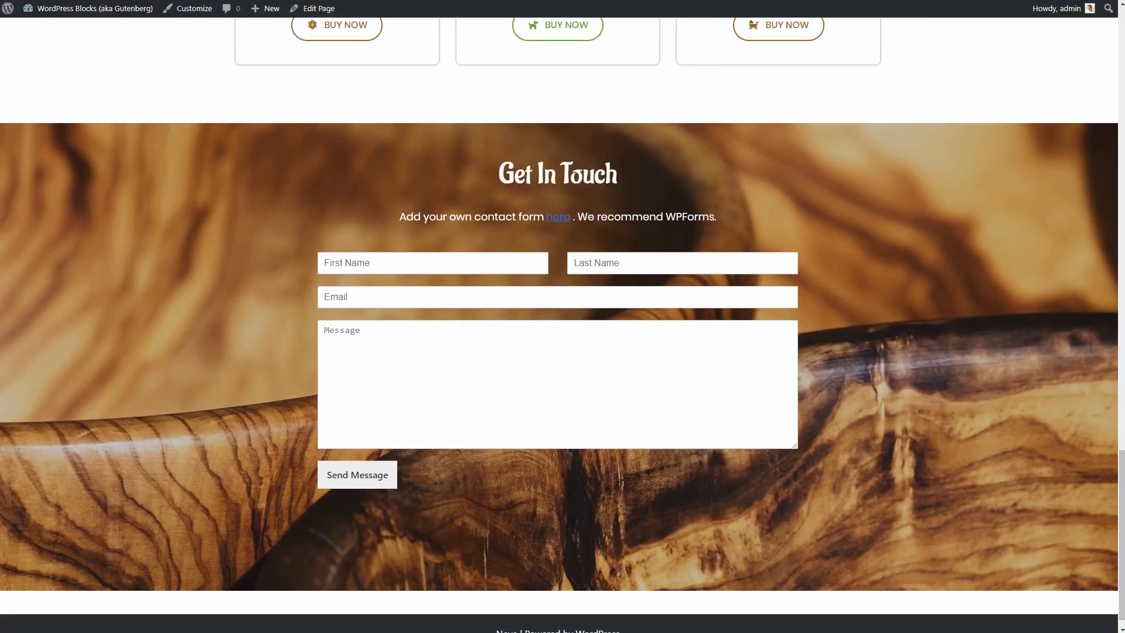
Change the intro line to 'Send us a message using the form below' and publish the page.
{"action": "left_click", "coordinate": [59, 0]}
{"action": "left_click", "coordinate": [481, 241]}
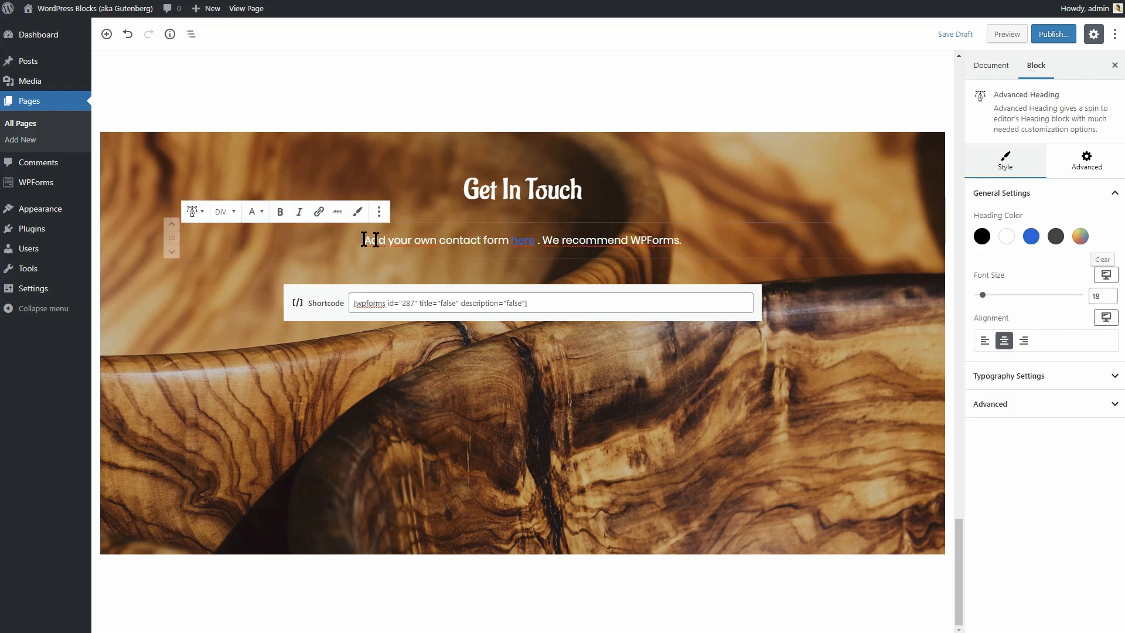
{"action": "left_click_drag", "start_coordinate": [374, 241], "coordinate": [697, 246]}
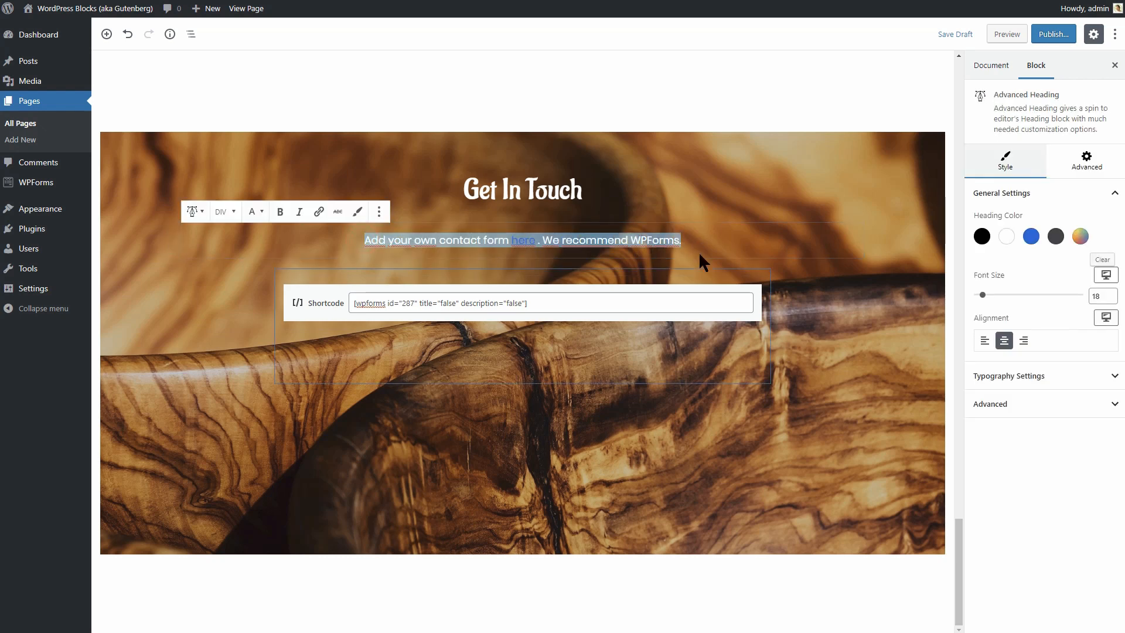
{"action": "type", "text": "Send"}
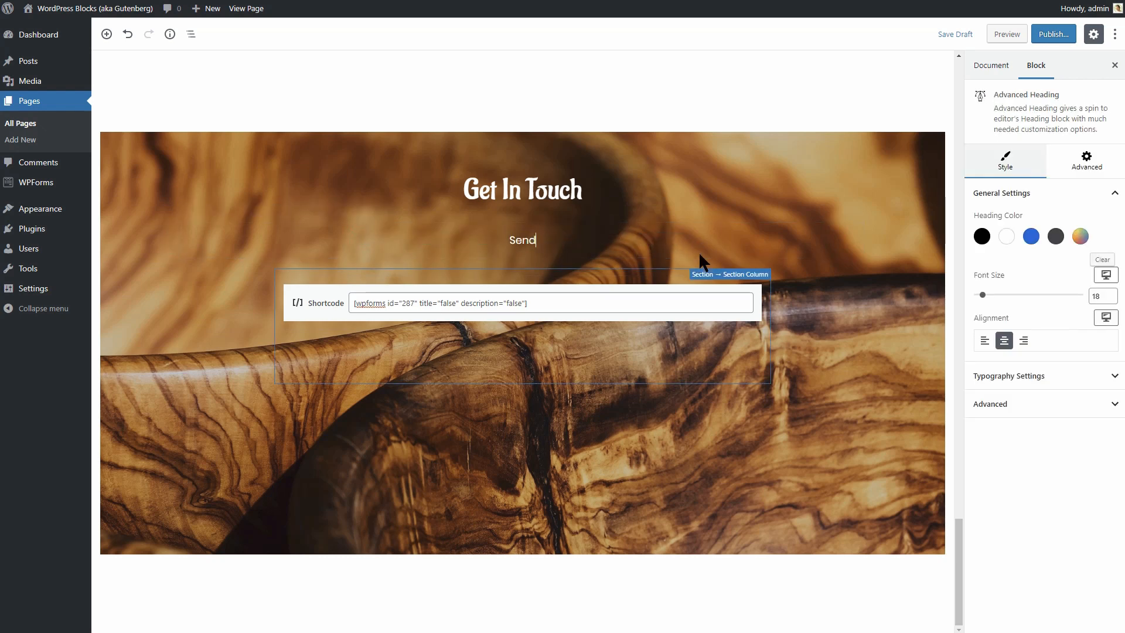
{"action": "type", "text": " us a mes"}
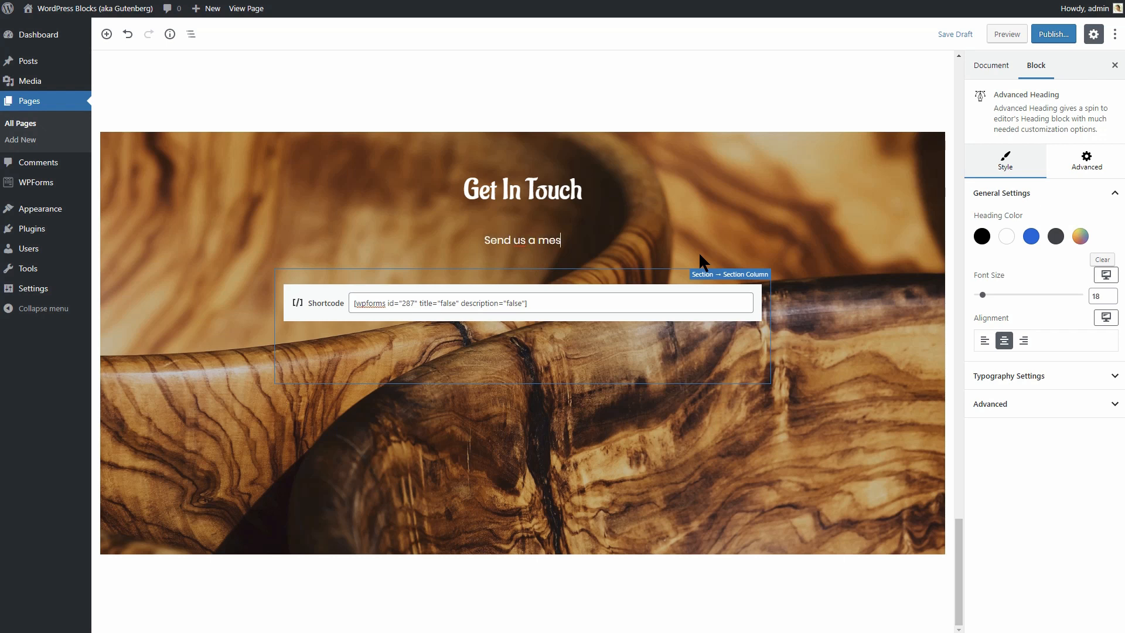
{"action": "type", "text": "sage using the f"}
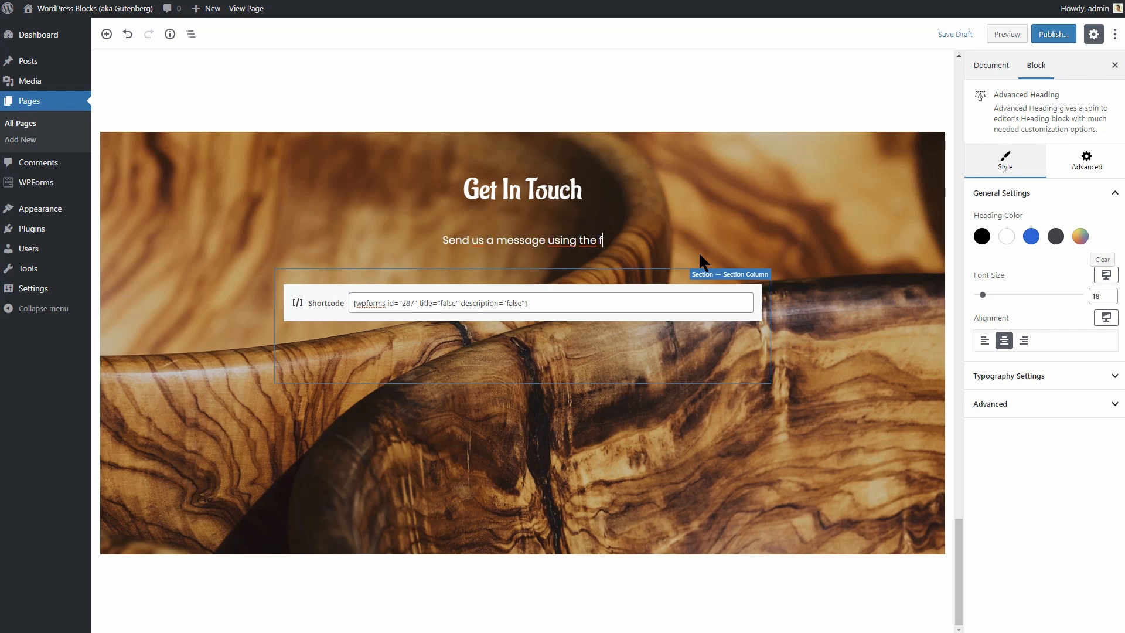
{"action": "type", "text": "orm below"}
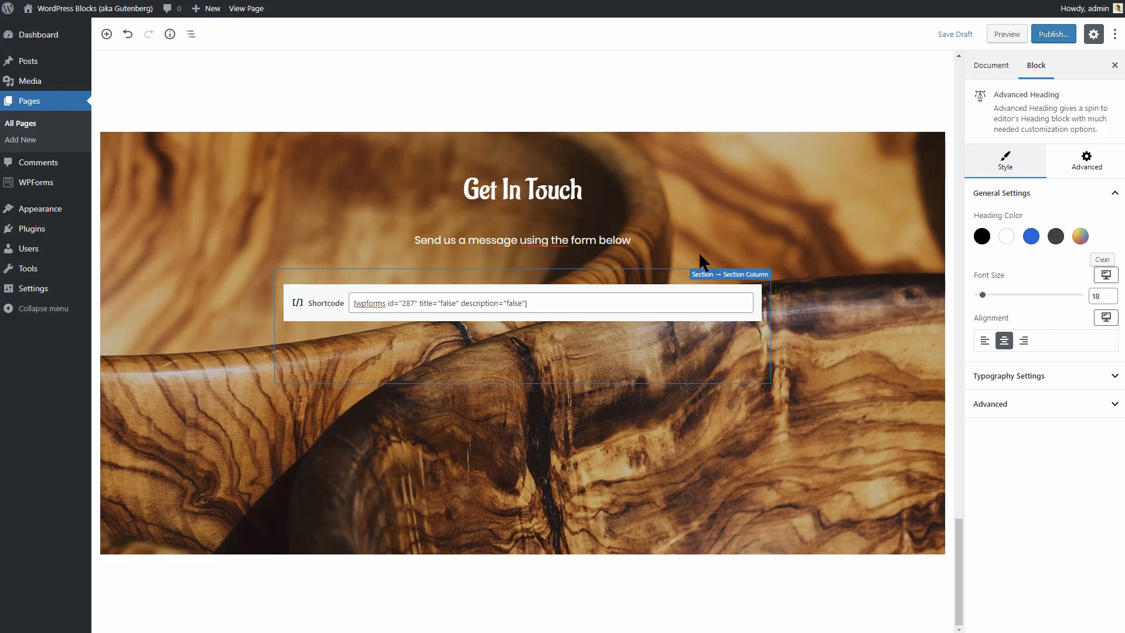
{"action": "left_click", "coordinate": [1050, 37]}
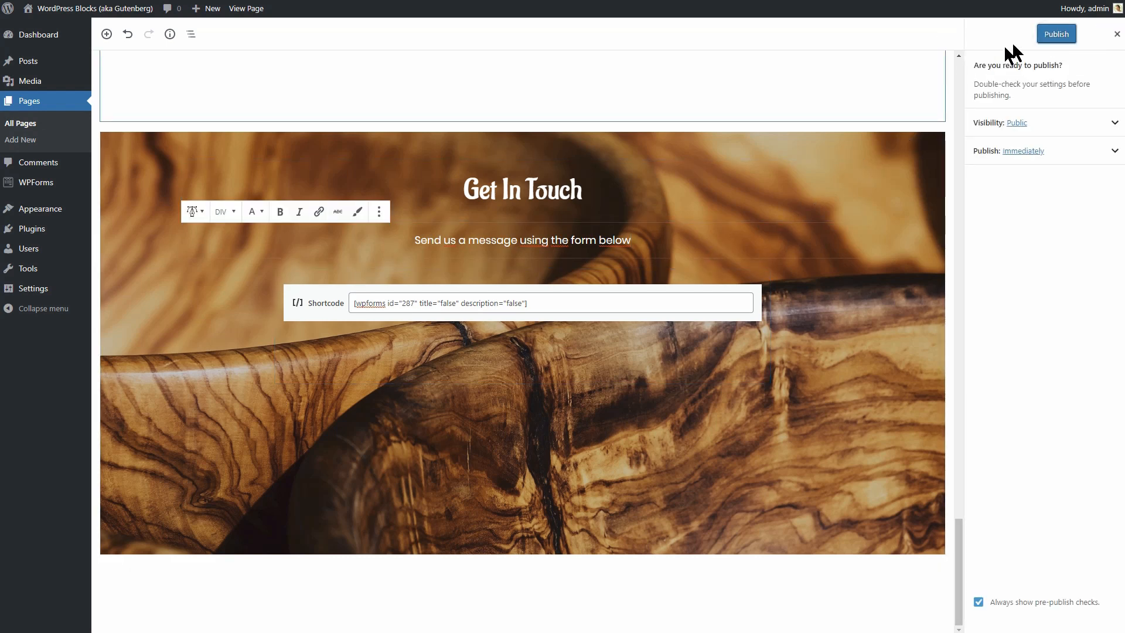
{"action": "left_click", "coordinate": [1058, 37]}
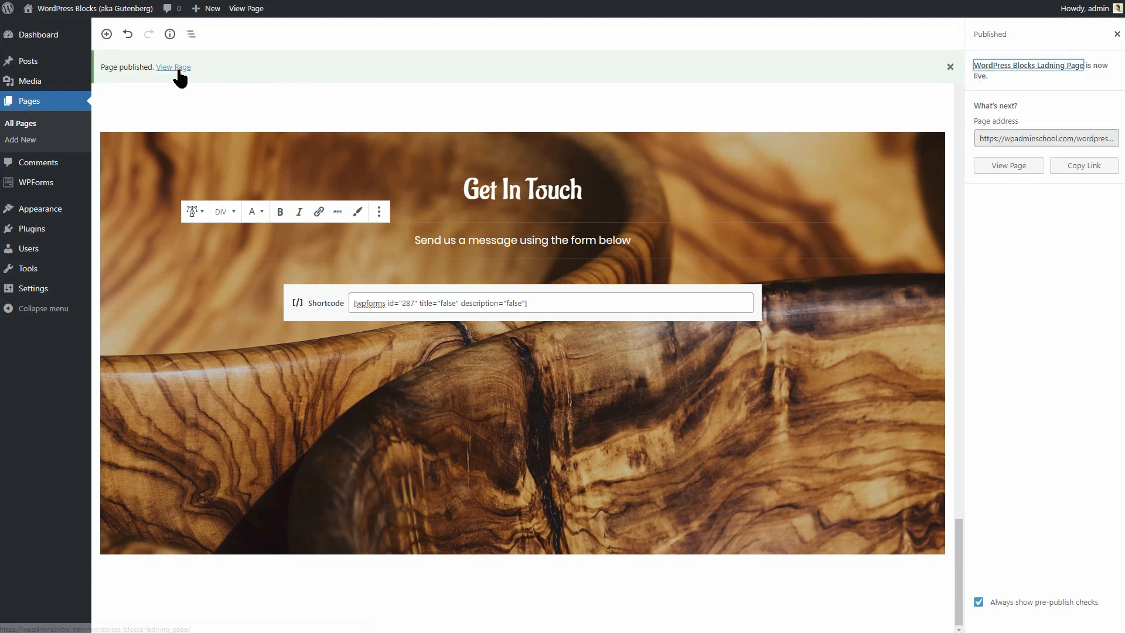
Open the published WoodMAKR page from the notice and scroll through it live.
{"action": "left_click", "coordinate": [177, 68]}
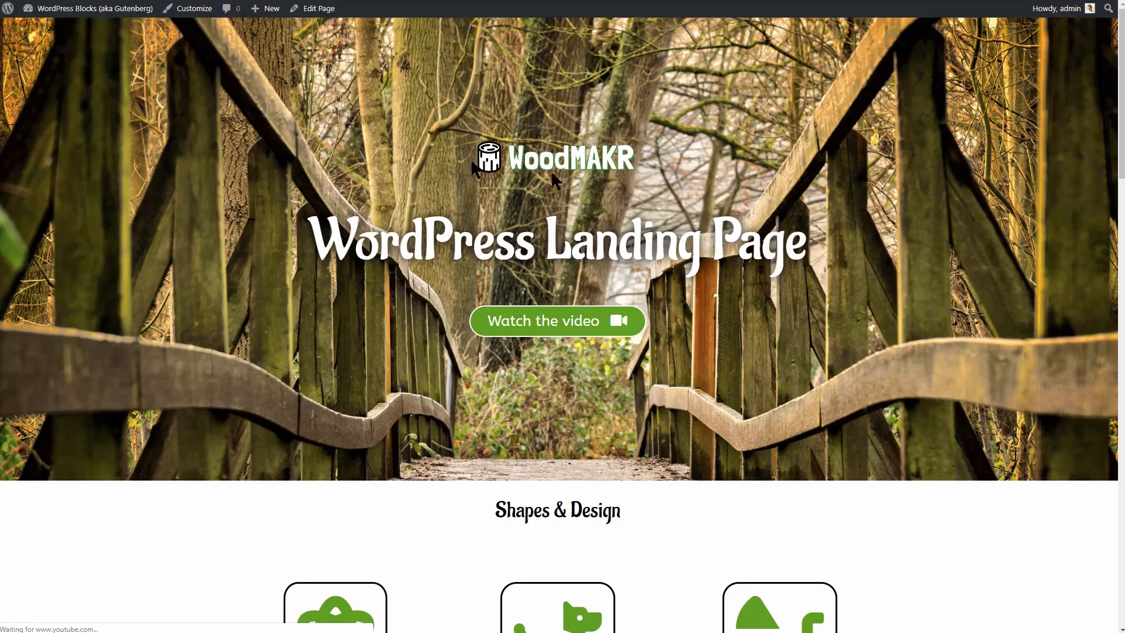
{"action": "scroll", "coordinate": [950, 209], "scroll_direction": "down", "scroll_amount": 1}
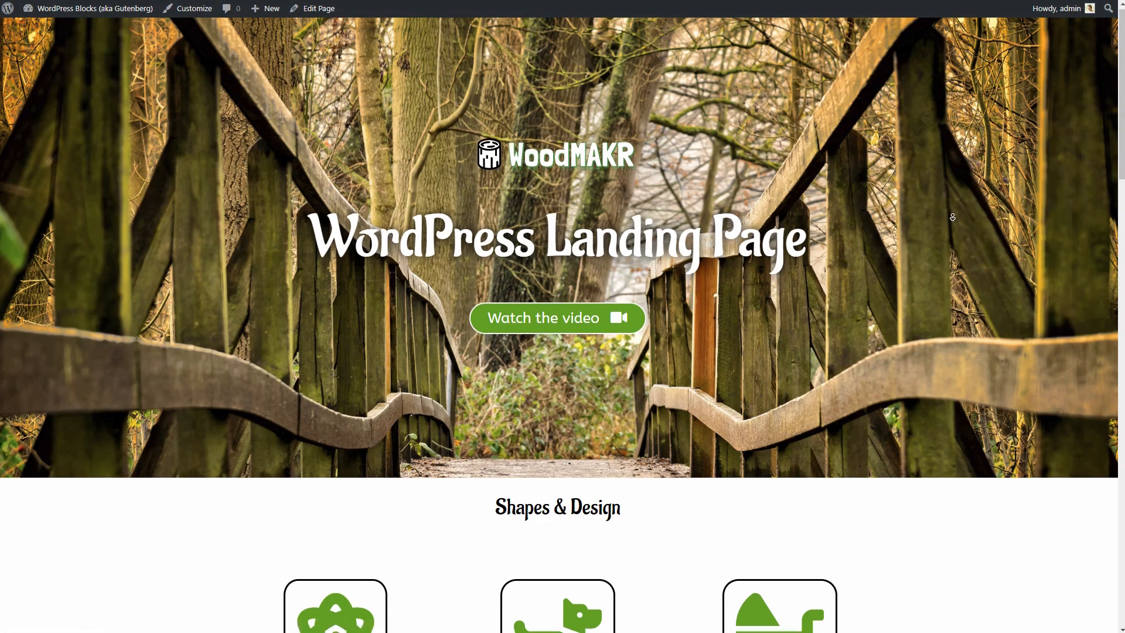
{"action": "scroll", "coordinate": [951, 213], "scroll_direction": "down", "scroll_amount": 1}
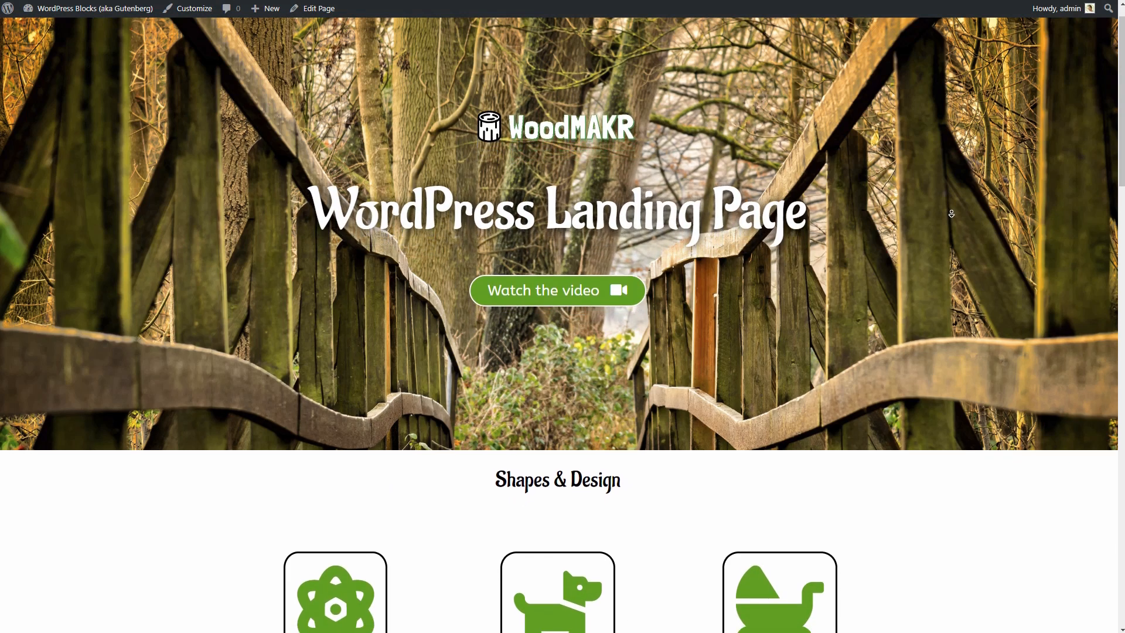
{"action": "scroll", "coordinate": [951, 213], "scroll_direction": "down", "scroll_amount": 1}
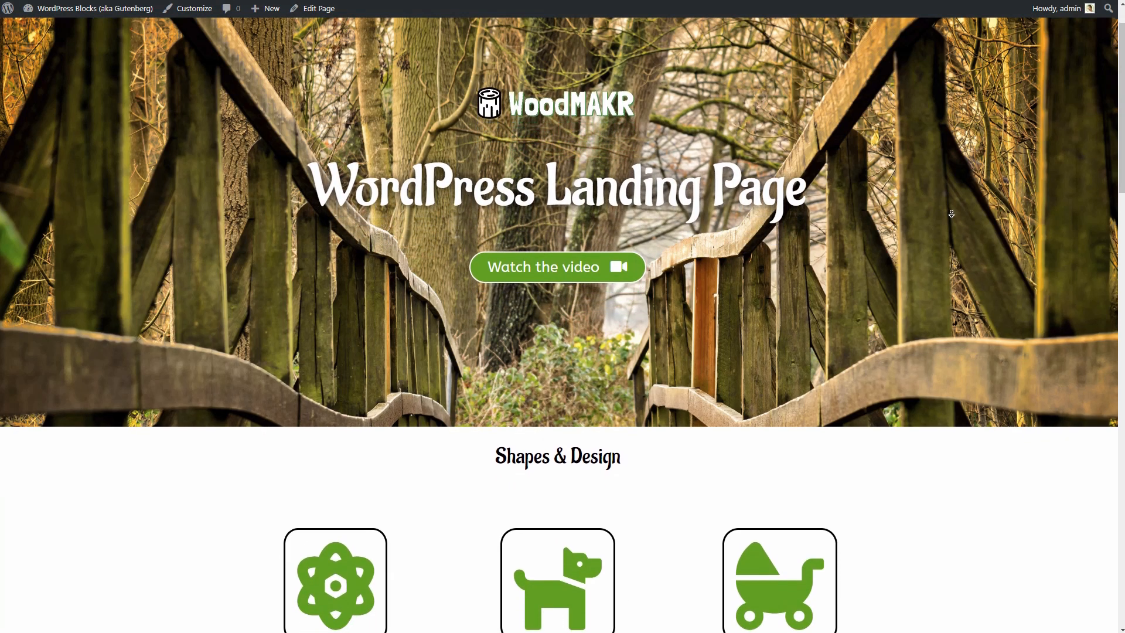
{"action": "scroll", "coordinate": [951, 214], "scroll_direction": "down", "scroll_amount": 1}
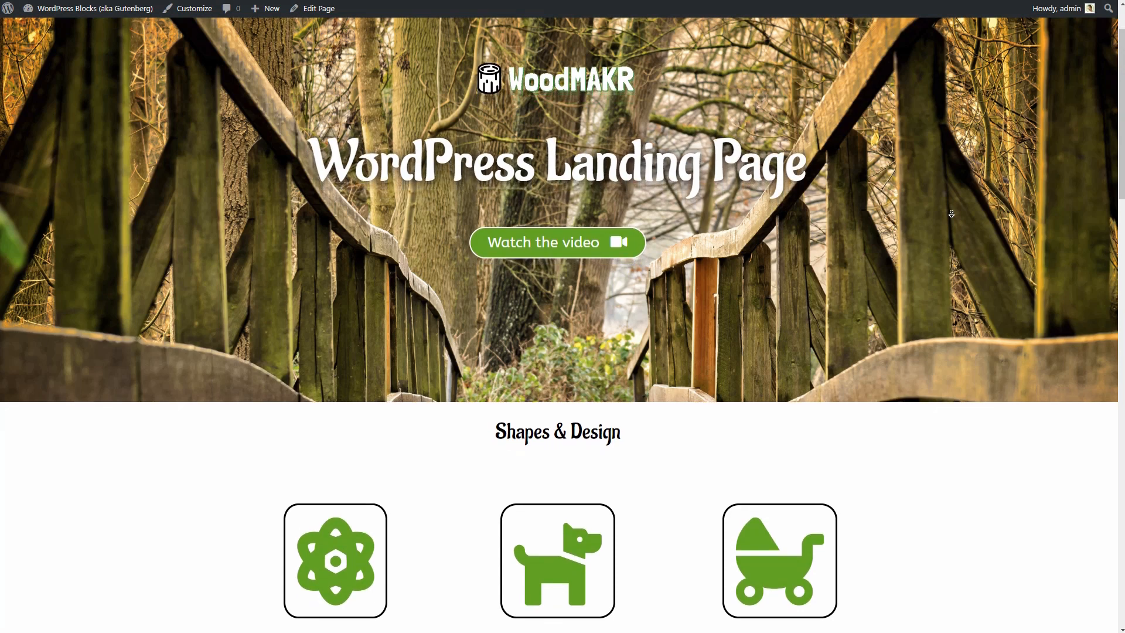
{"action": "scroll", "coordinate": [951, 214], "scroll_direction": "down", "scroll_amount": 1}
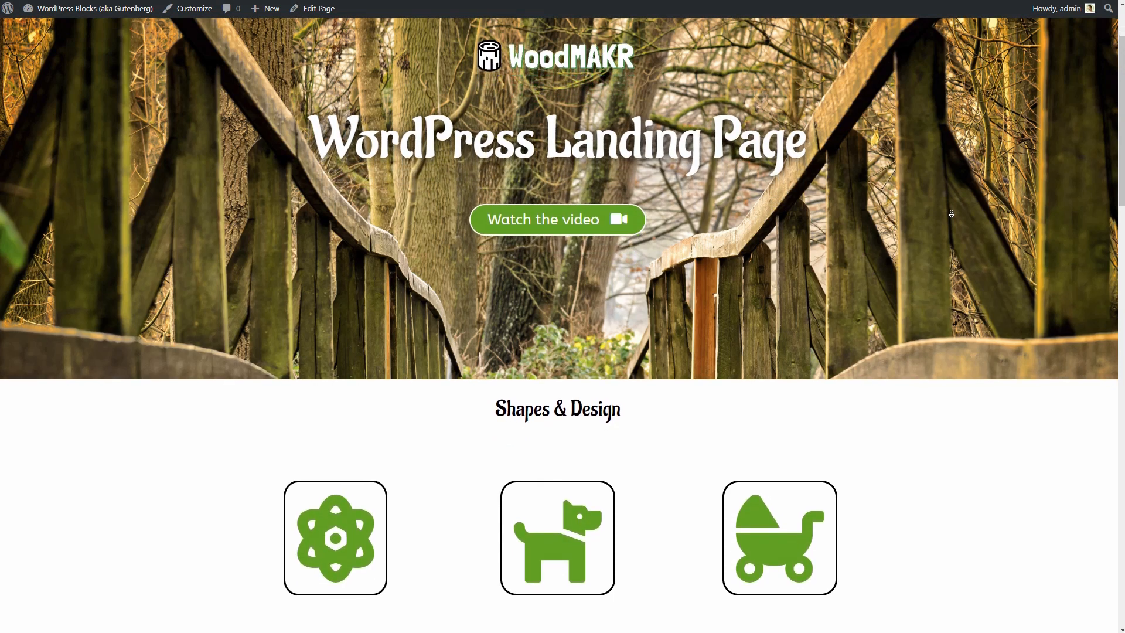
{"action": "scroll", "coordinate": [951, 213], "scroll_direction": "down", "scroll_amount": 13}
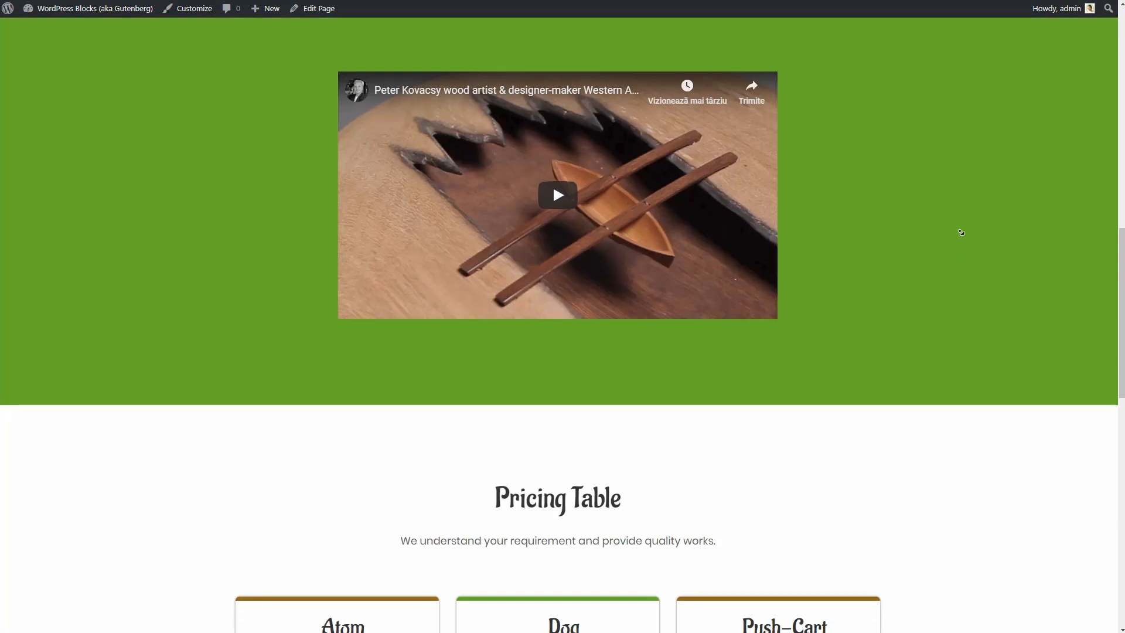
{"action": "left_click", "coordinate": [960, 228]}
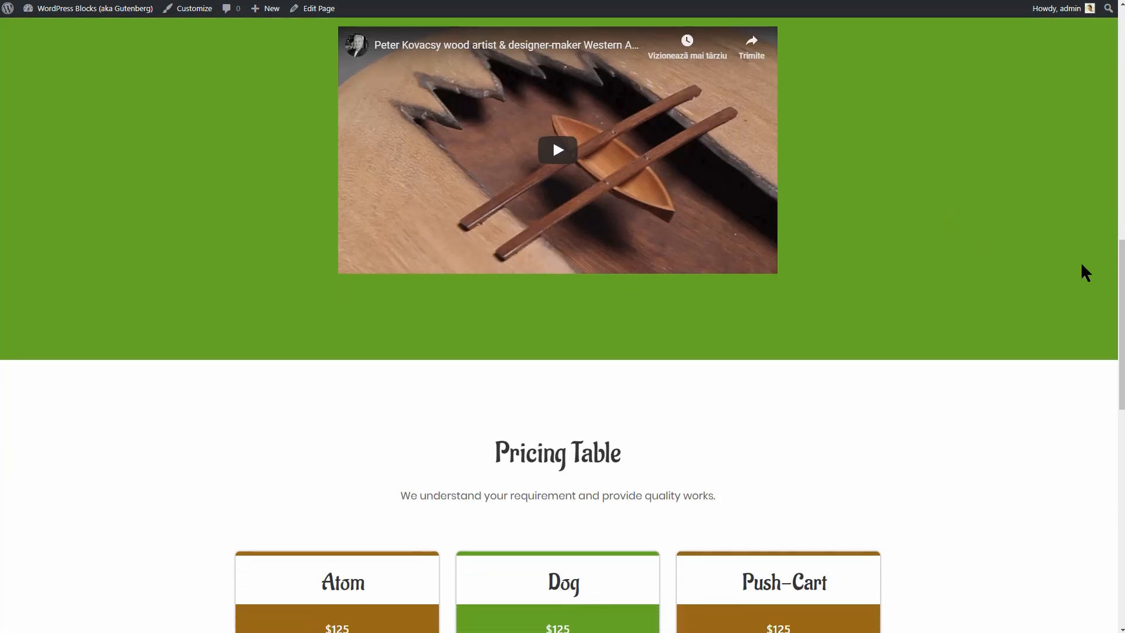
{"action": "left_click_drag", "start_coordinate": [1121, 328], "coordinate": [1123, 50]}
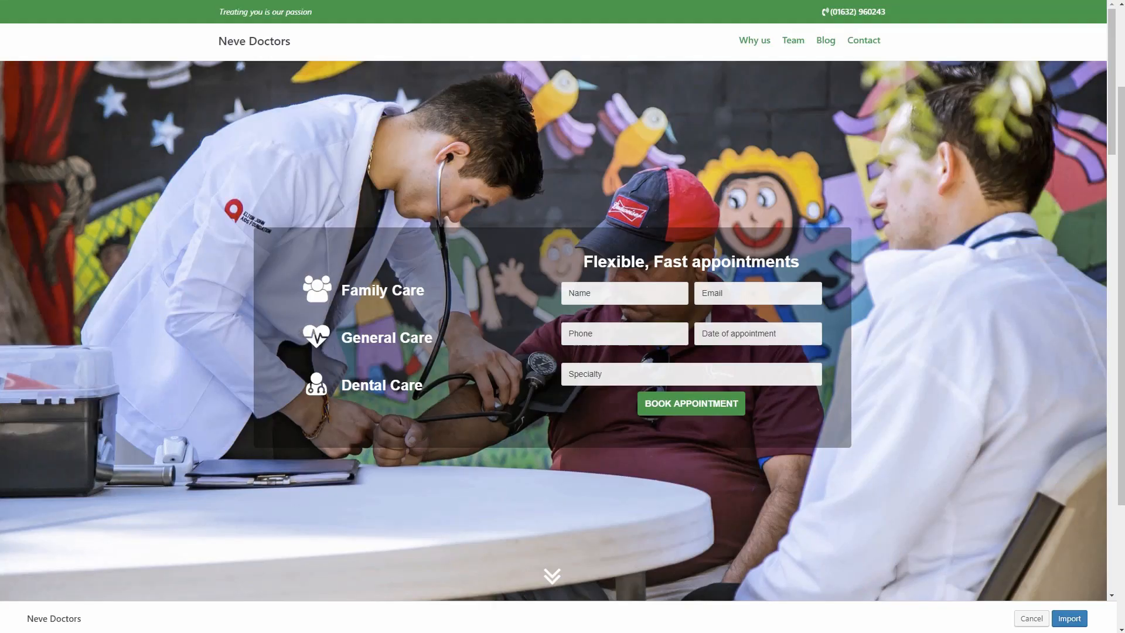
Open the Neve Sites Library and preview the Neve Restaurant starter site.
{"action": "scroll", "coordinate": [522, 363], "scroll_direction": "down", "scroll_amount": 5}
{"action": "scroll", "coordinate": [521, 363], "scroll_direction": "up", "scroll_amount": 5}
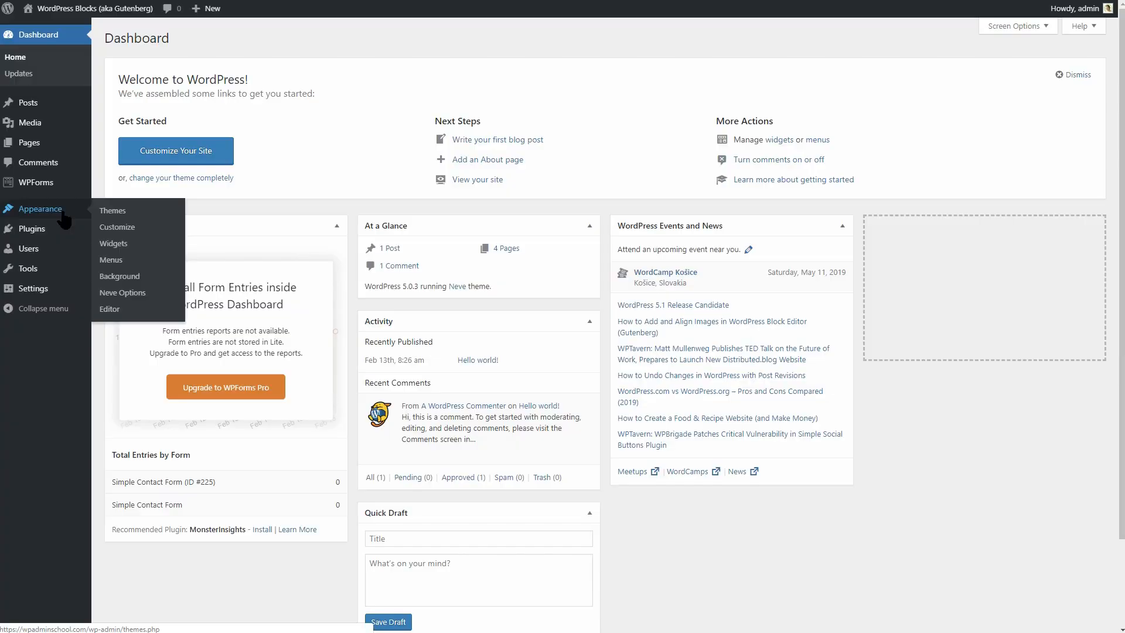
{"action": "left_click", "coordinate": [125, 295]}
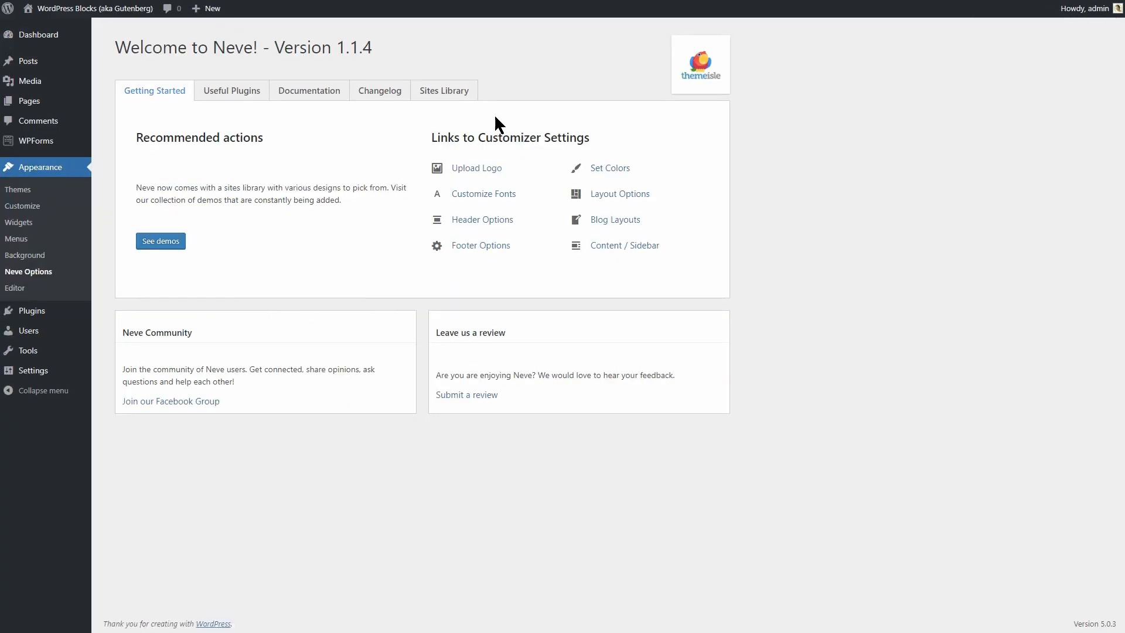
{"action": "left_click", "coordinate": [464, 93]}
{"action": "scroll", "coordinate": [817, 304], "scroll_direction": "down", "scroll_amount": 3}
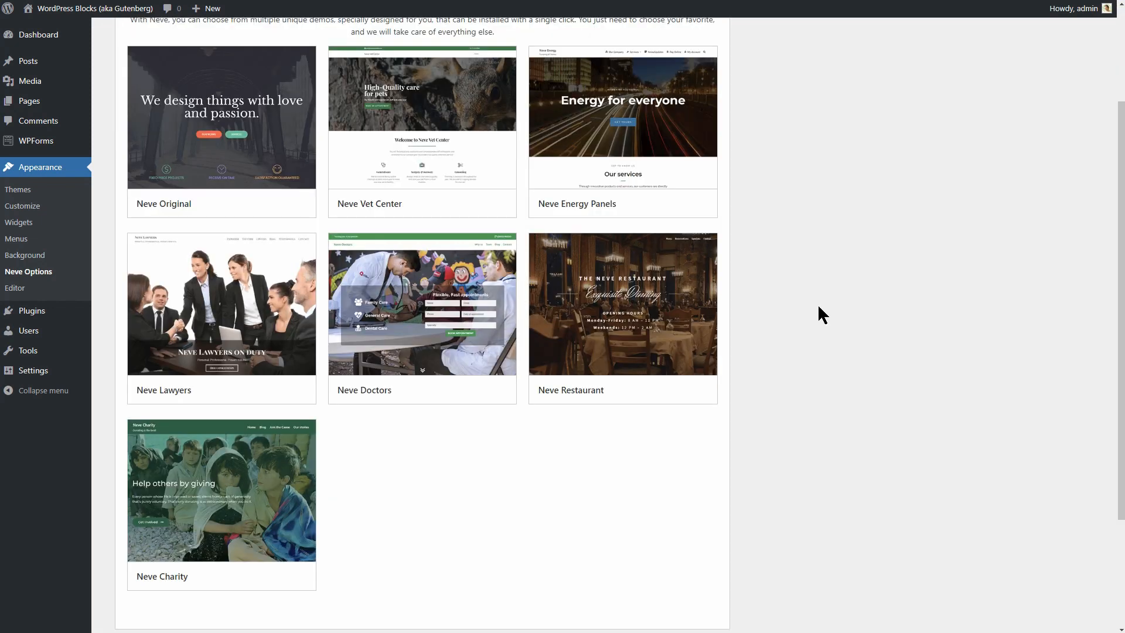
{"action": "mouse_move", "coordinate": [644, 328]}
{"action": "left_click", "coordinate": [644, 389]}
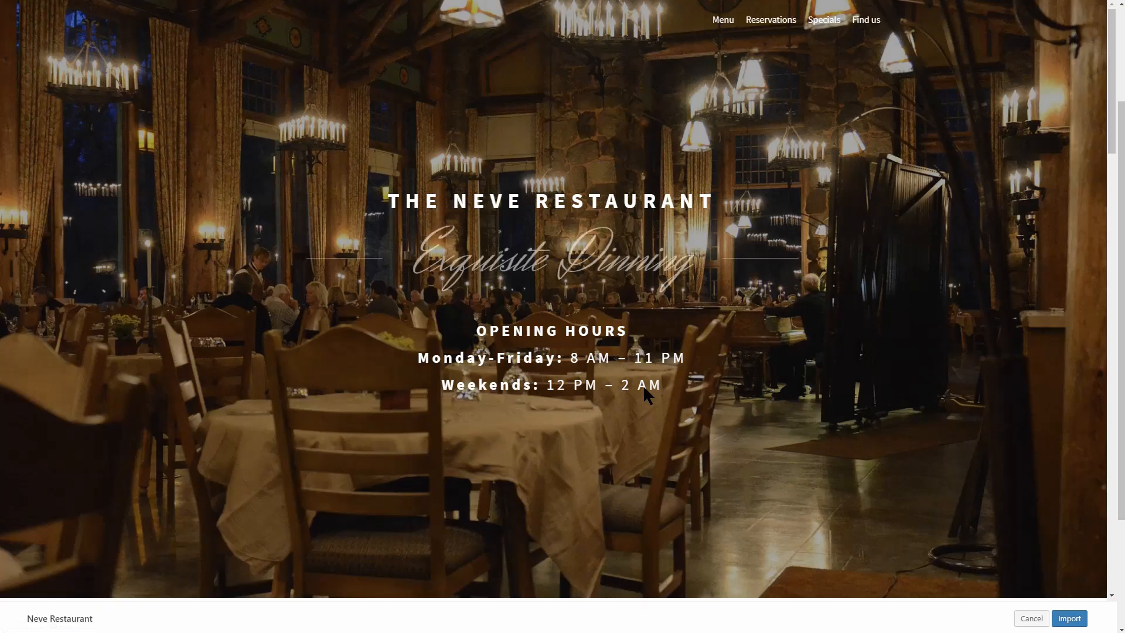
Import Neve Restaurant with its content, customizer settings and widgets.
{"action": "scroll", "coordinate": [702, 409], "scroll_direction": "down", "scroll_amount": 10}
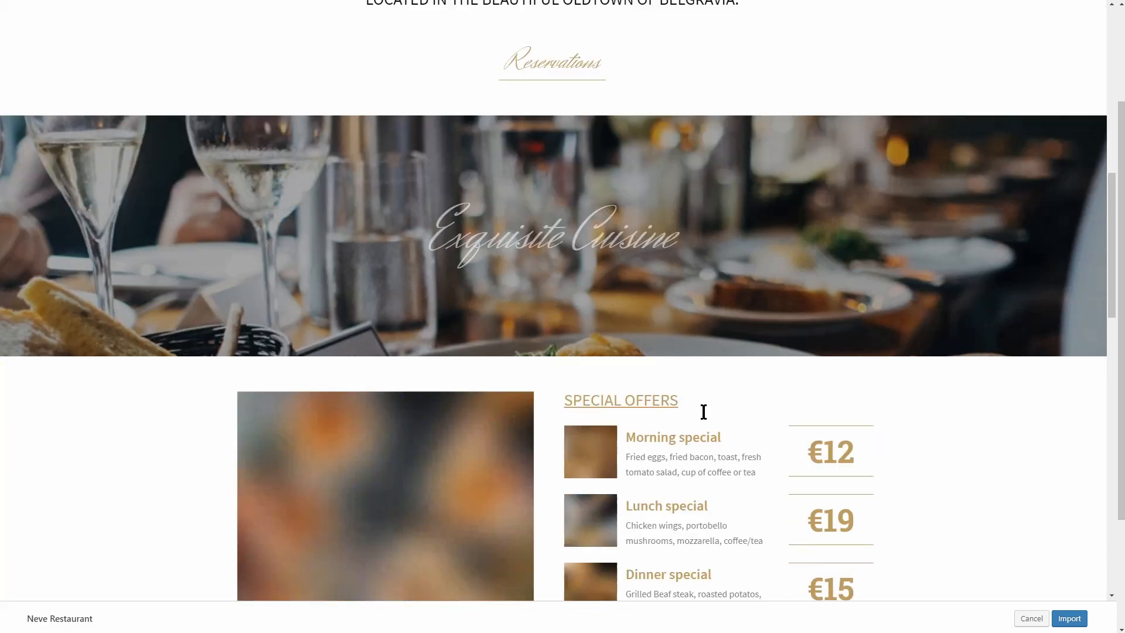
{"action": "scroll", "coordinate": [703, 412], "scroll_direction": "down", "scroll_amount": 5}
{"action": "scroll", "coordinate": [703, 412], "scroll_direction": "down", "scroll_amount": 5}
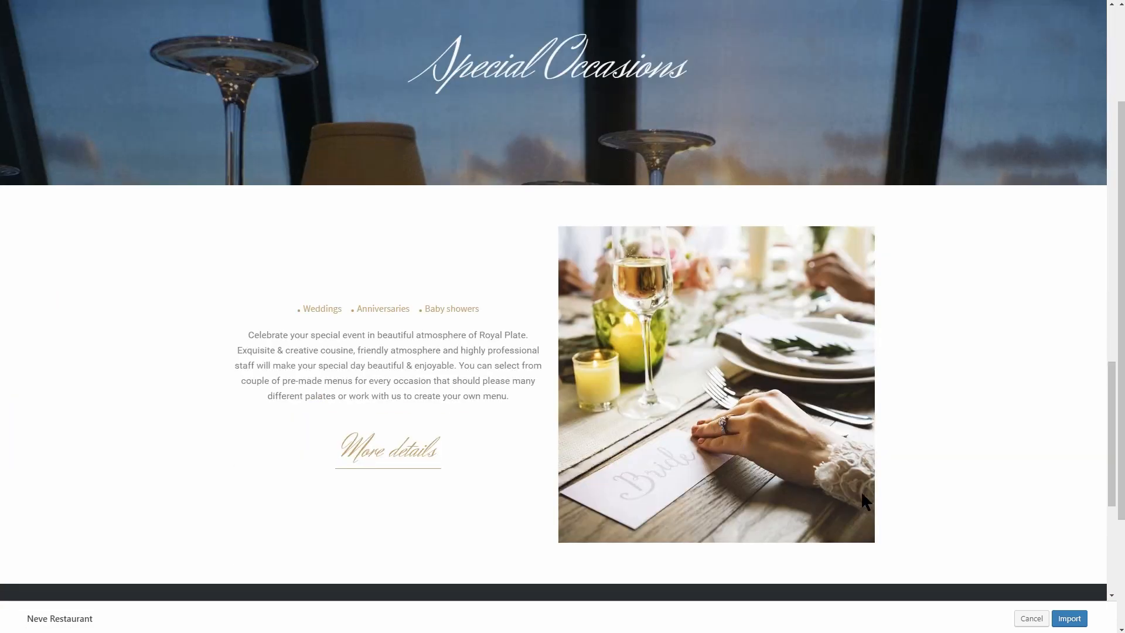
{"action": "left_click", "coordinate": [1070, 618]}
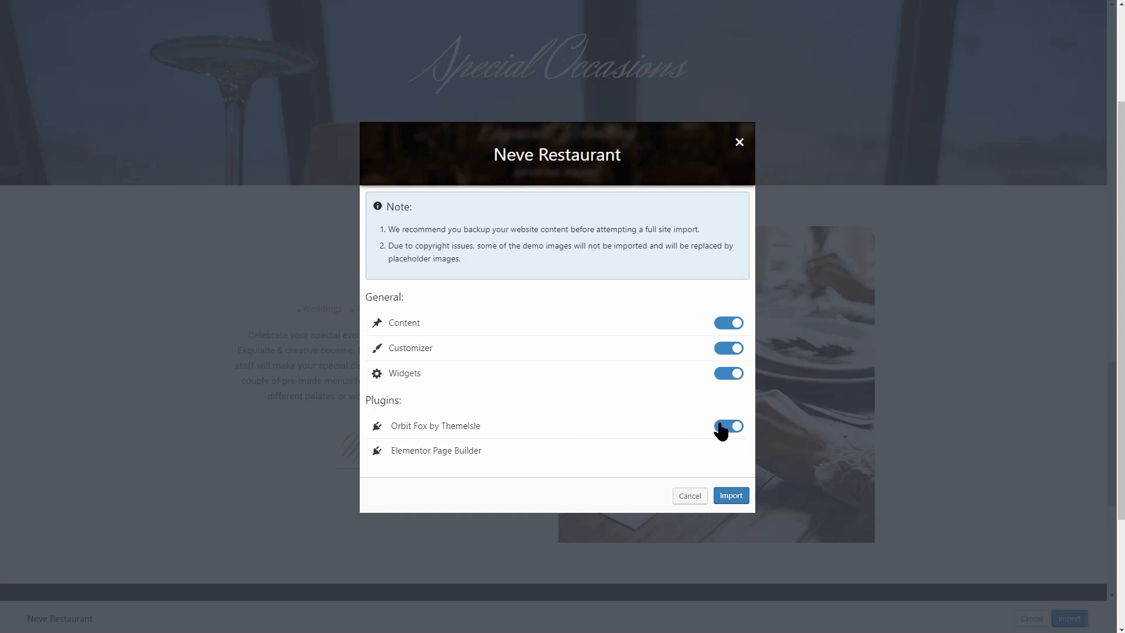
{"action": "left_click", "coordinate": [730, 496]}
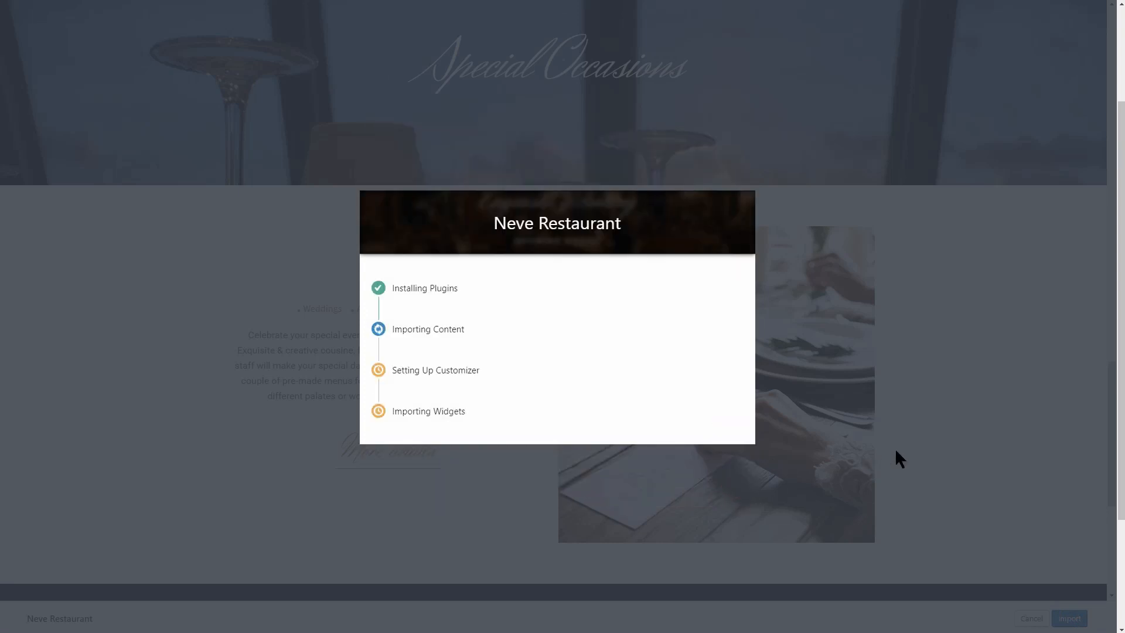